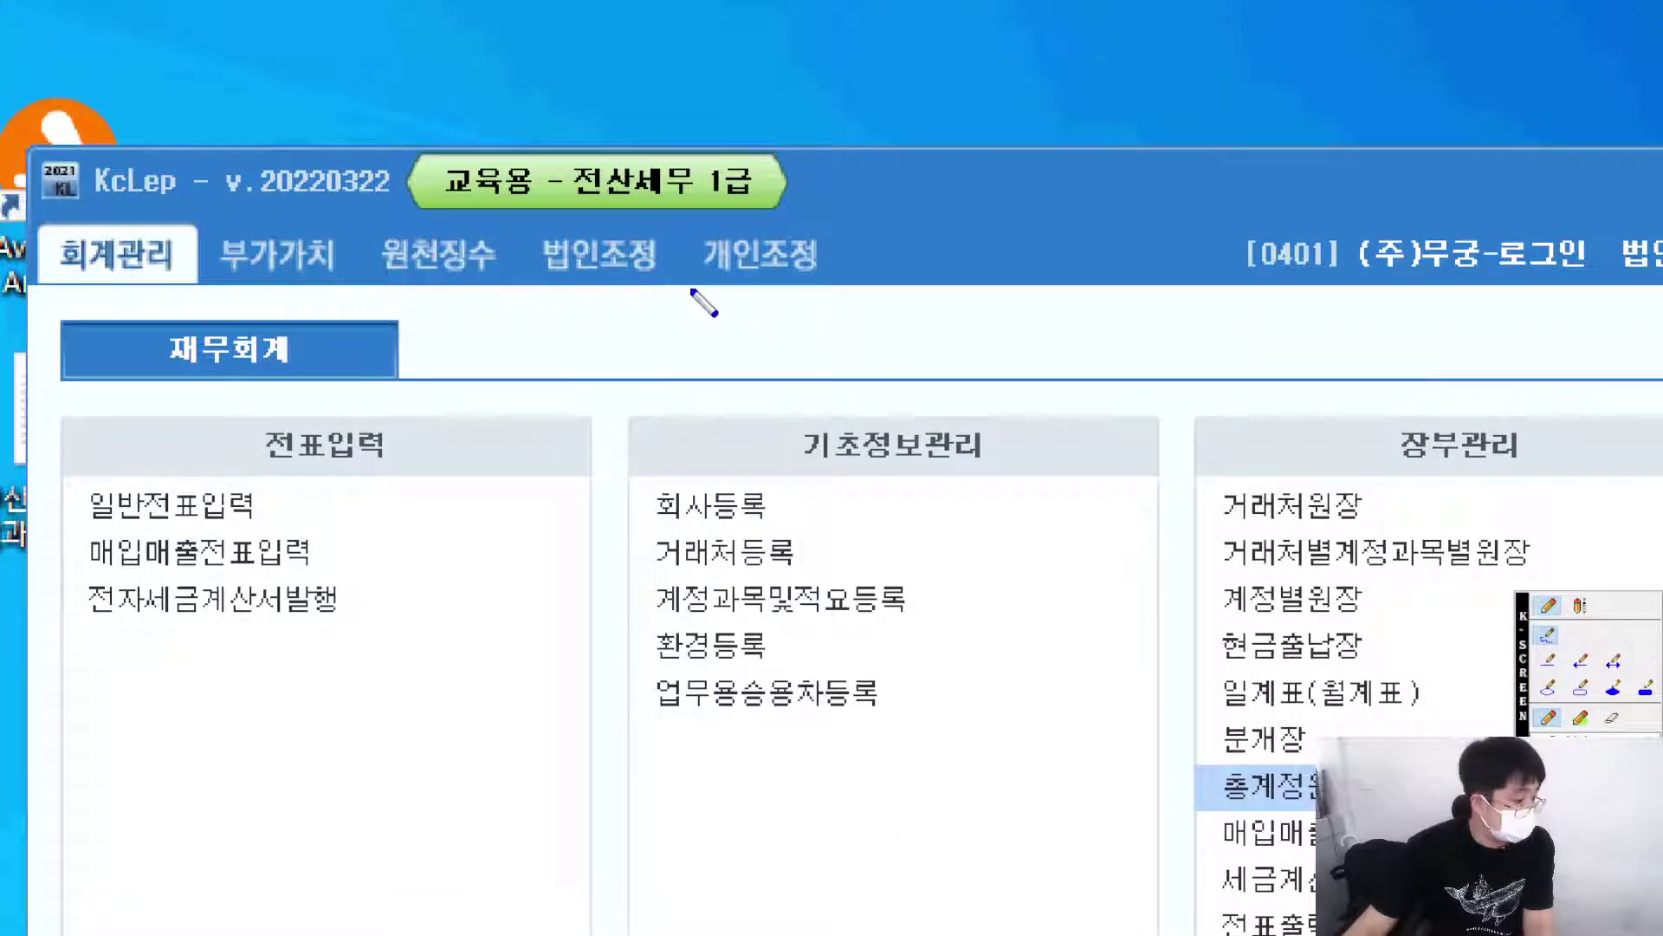
Open the 조정후수입금액명세서 form from the revenue adjustment group of the corporate tax adjustment (법인조정) section.
mouse_move(690, 291)
mouse_down()
mouse_move(546, 297)
mouse_move(617, 219)
mouse_move(659, 291)
mouse_move(545, 282)
mouse_move(611, 226)
mouse_move(689, 253)
mouse_up()
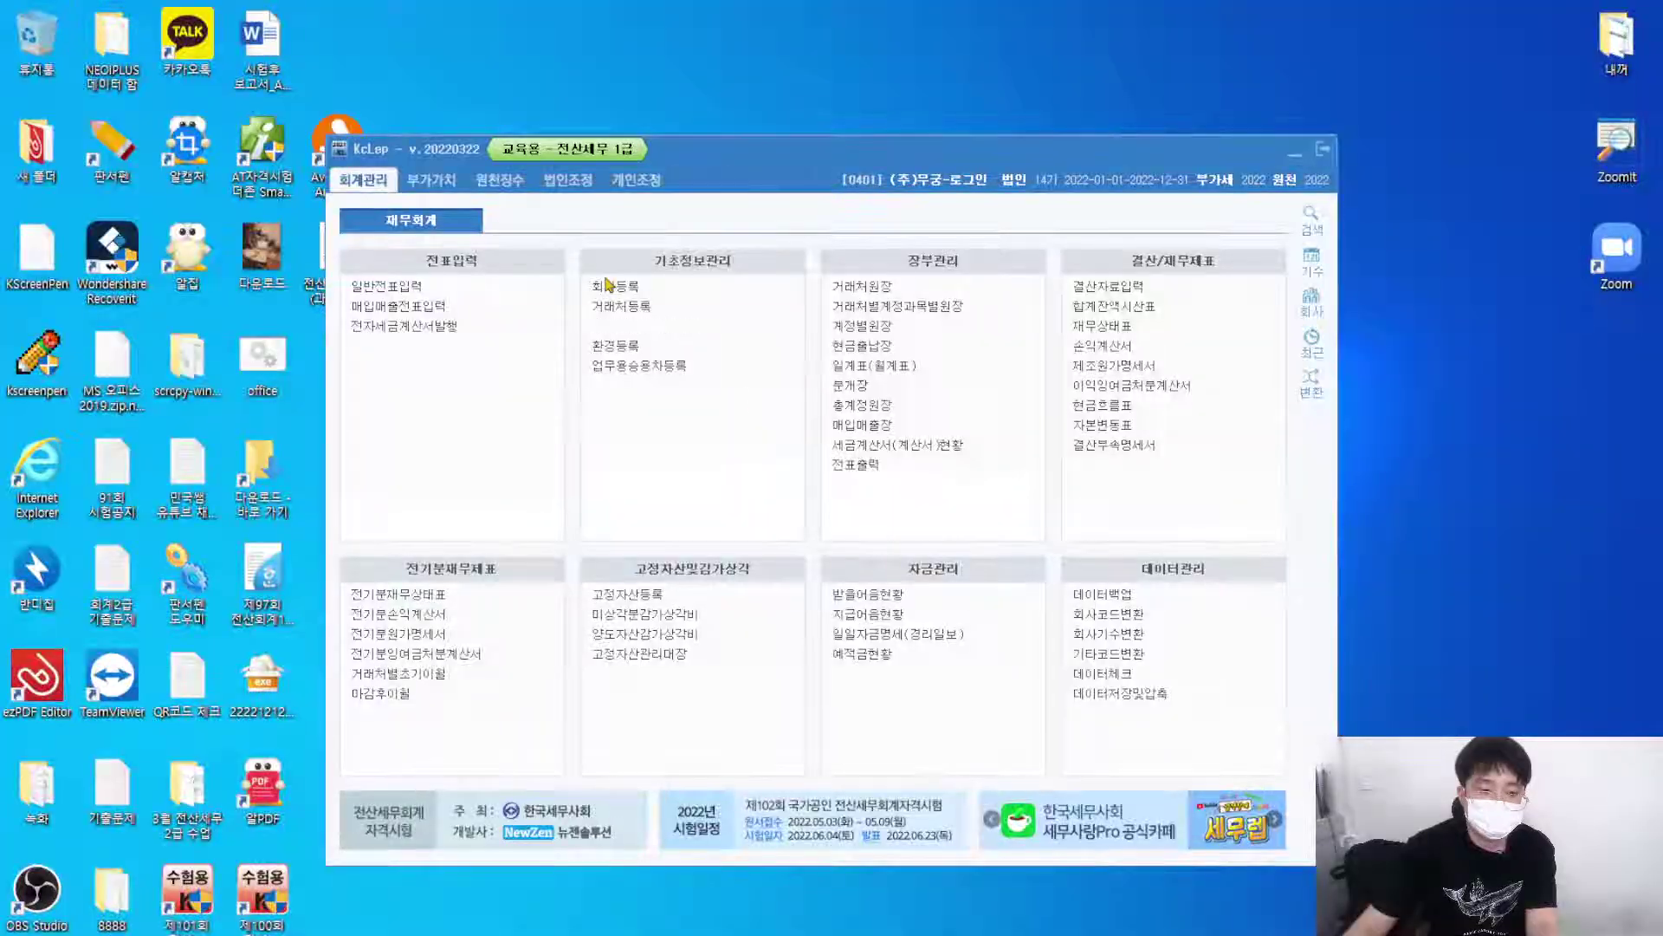
click(598, 253)
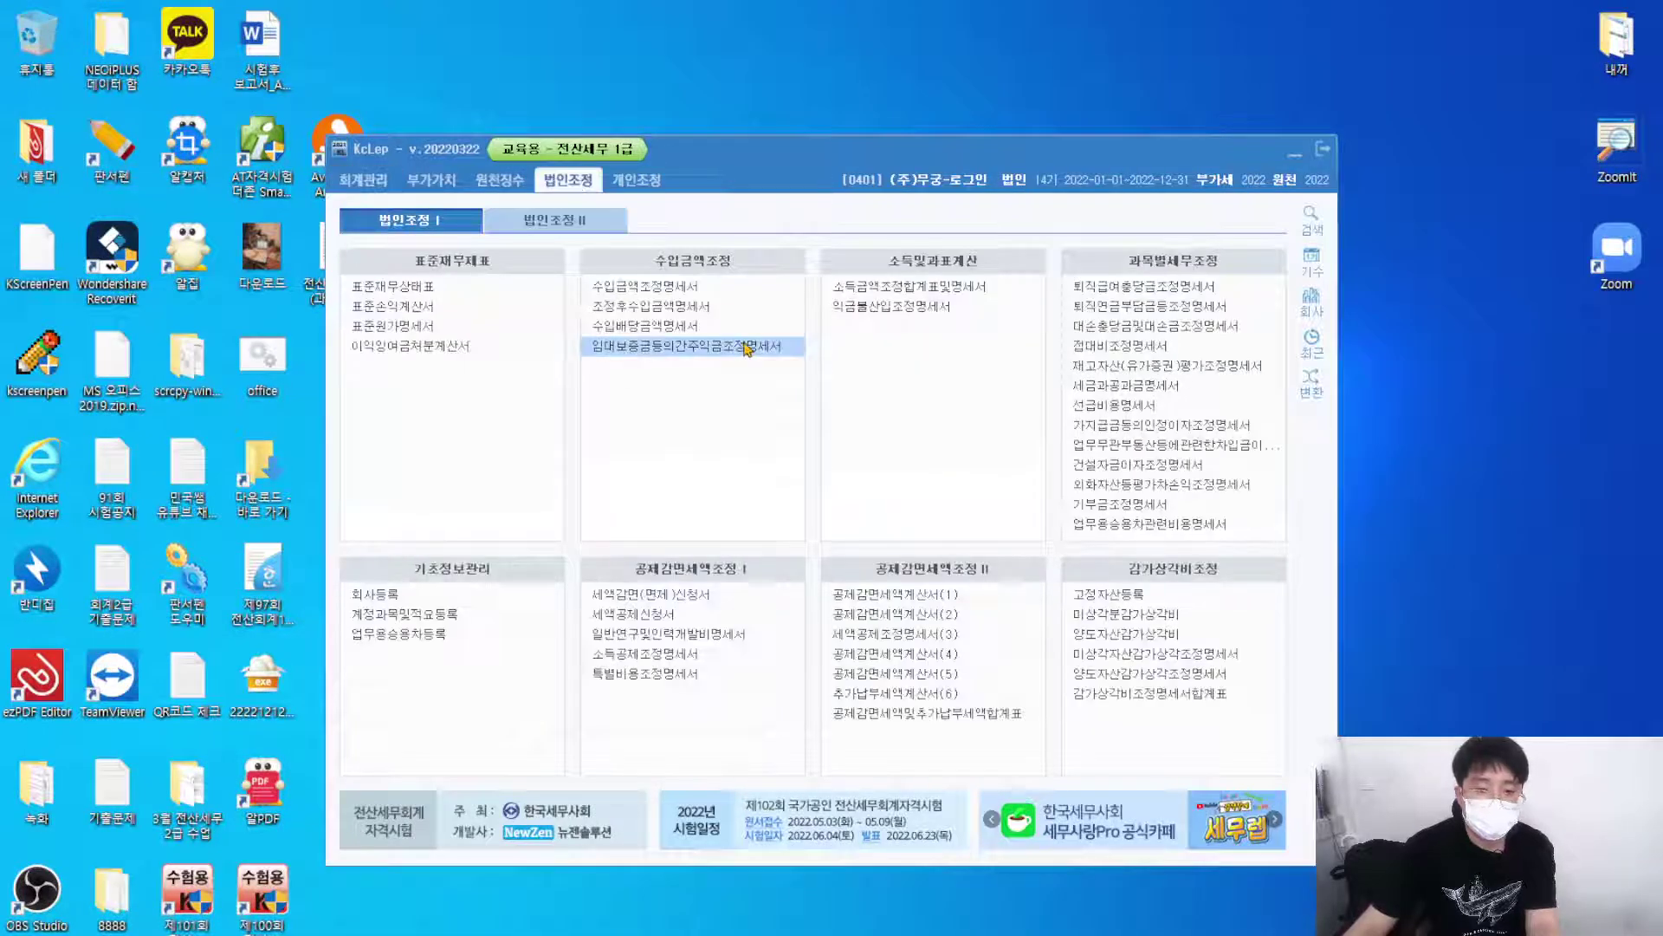
key(ctrl+shift+p)
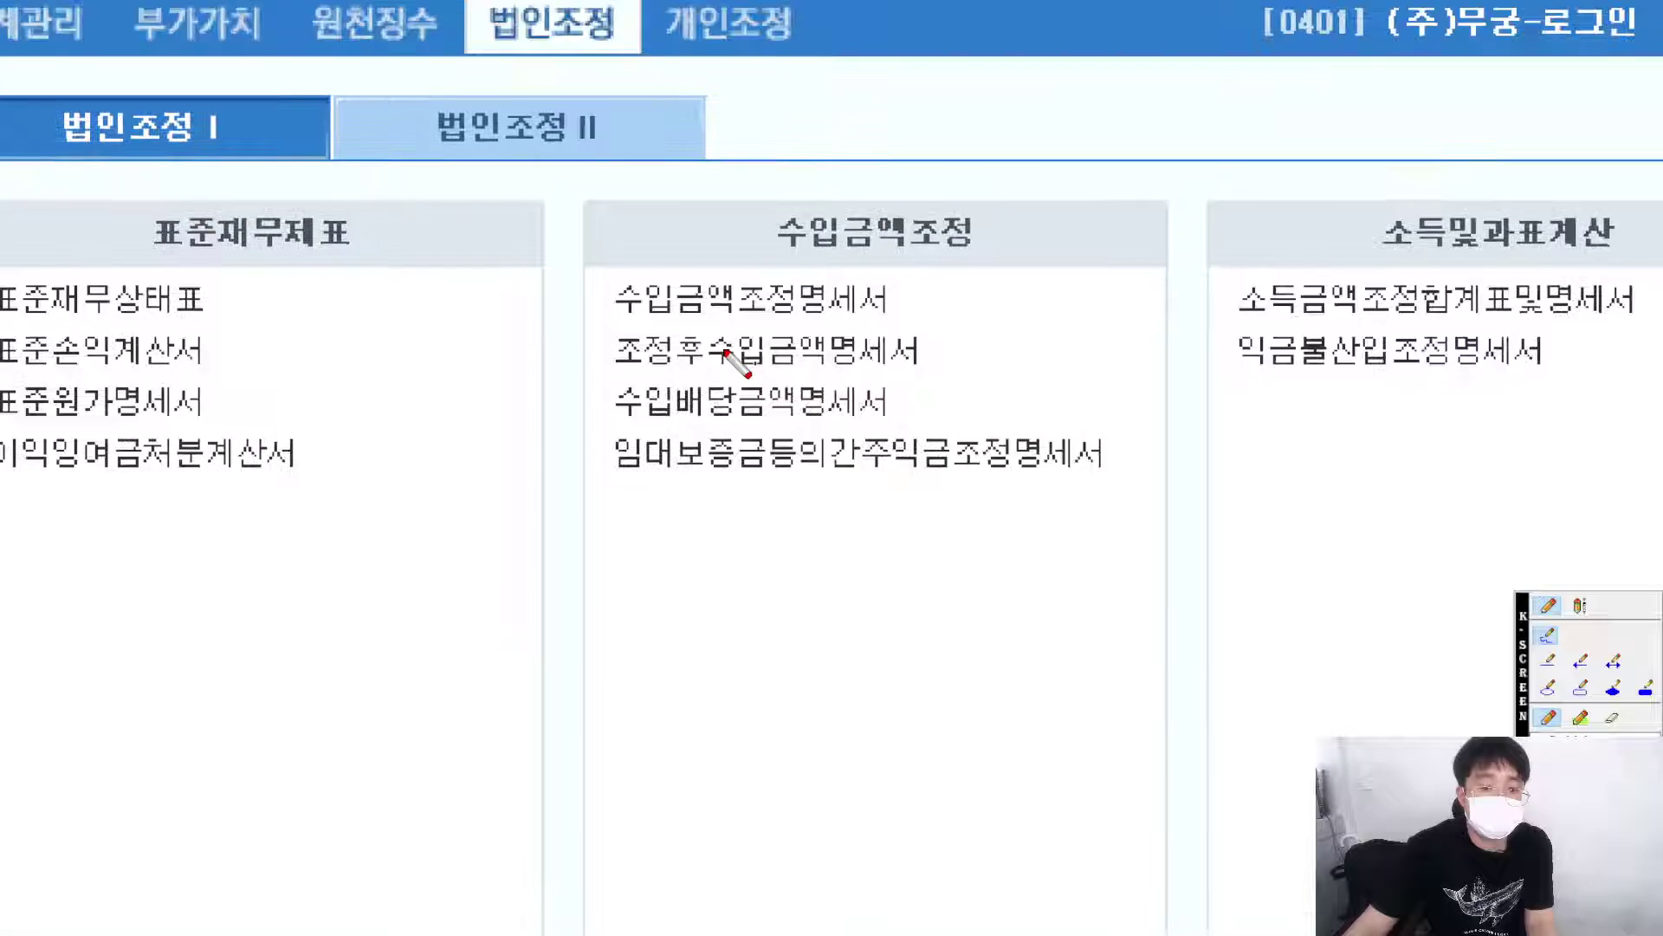
drag(611, 315, 1001, 316)
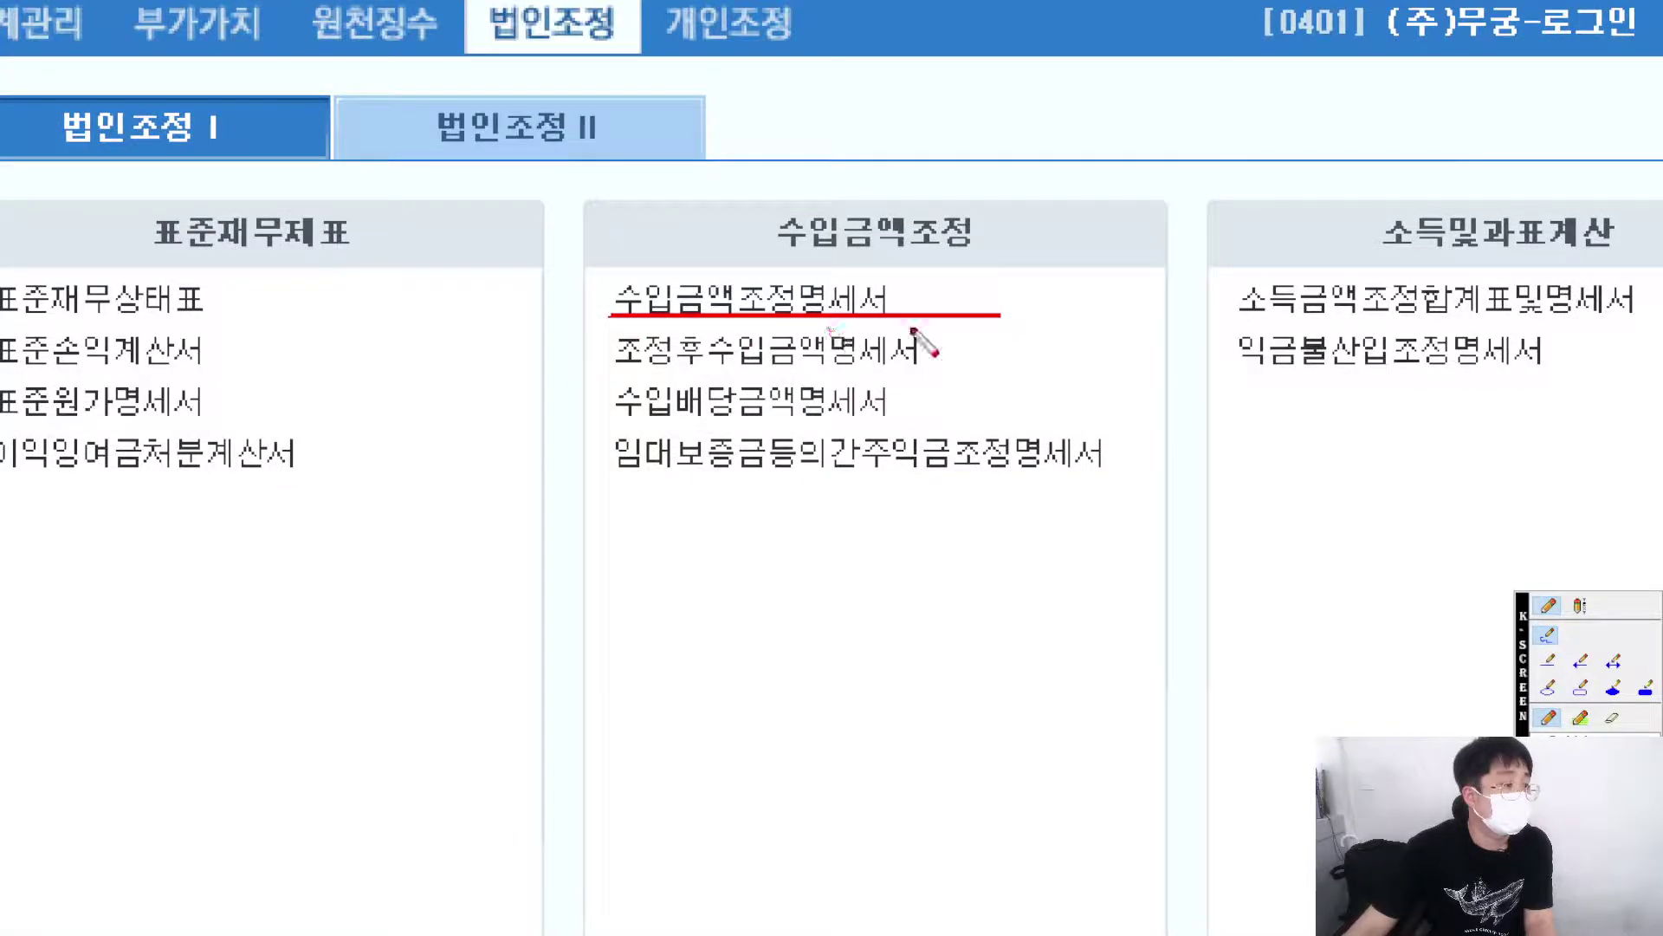
mouse_move(955, 374)
mouse_down()
mouse_move(706, 374)
mouse_move(606, 319)
mouse_move(925, 319)
mouse_move(953, 374)
mouse_up()
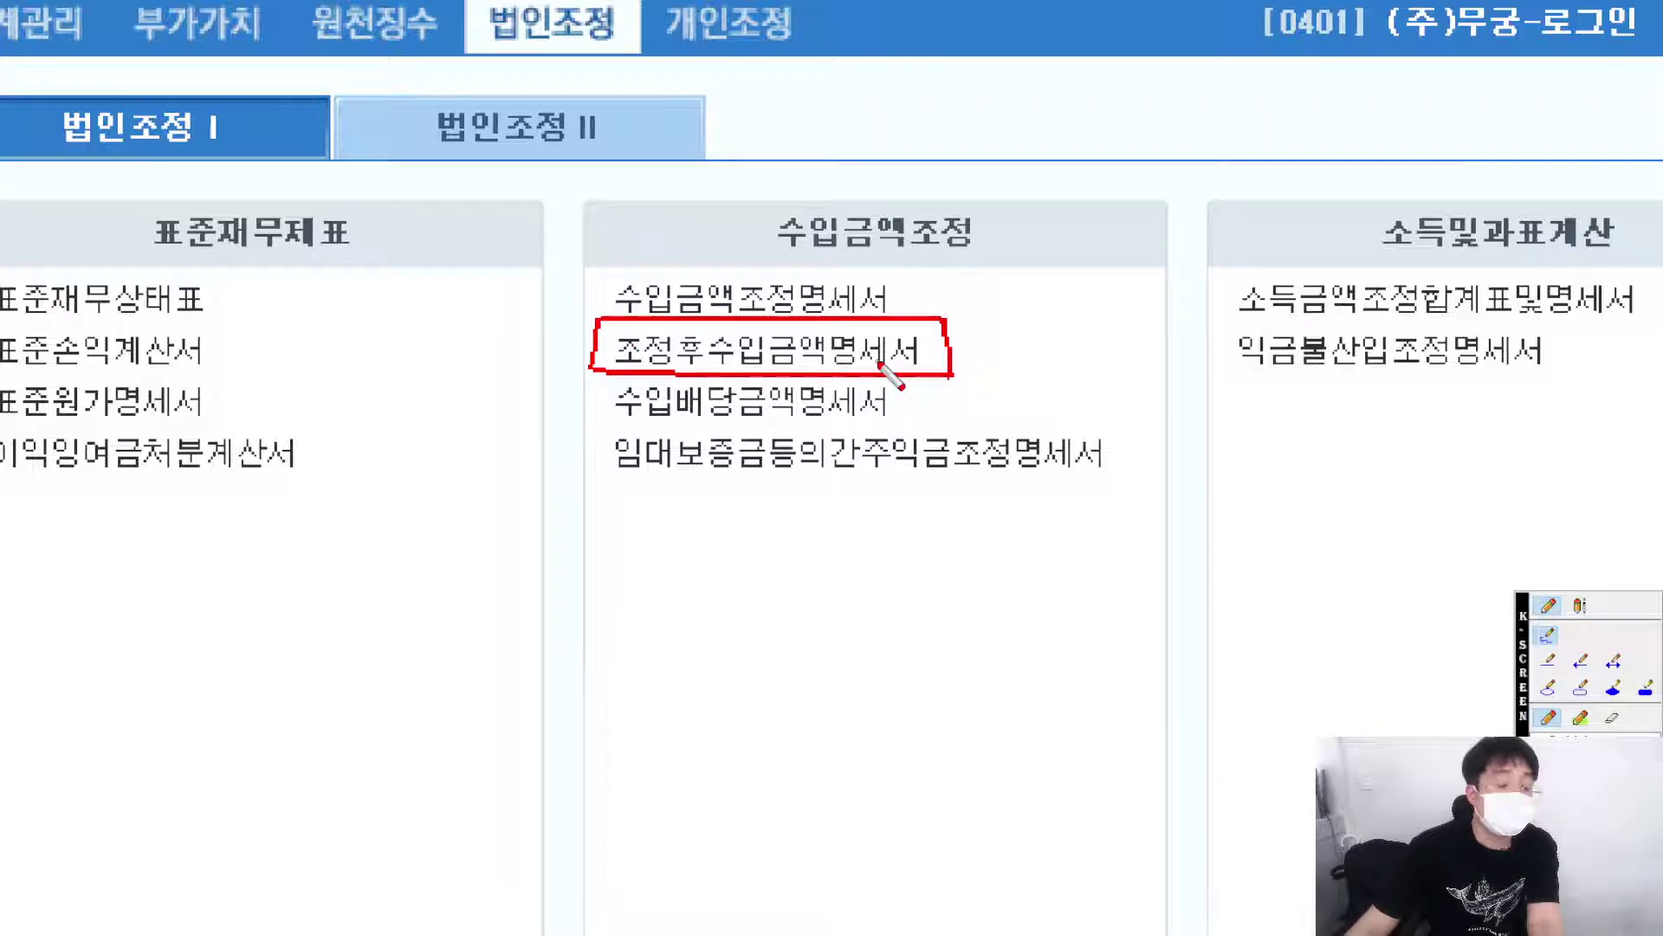
key(Escape)
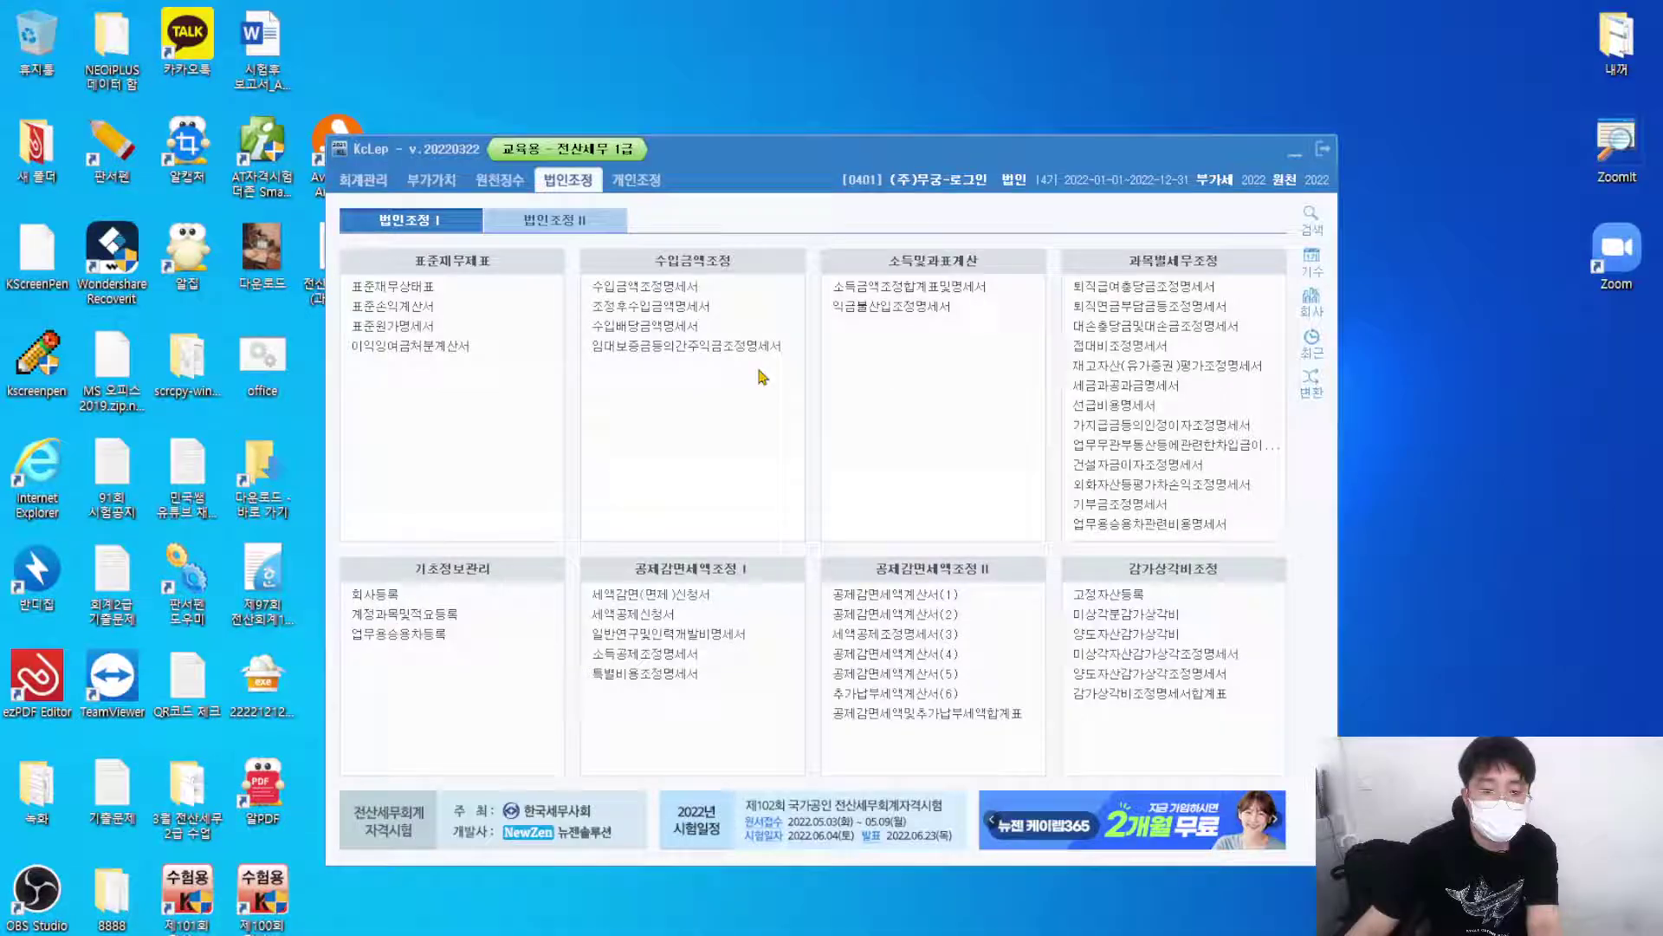
click(685, 309)
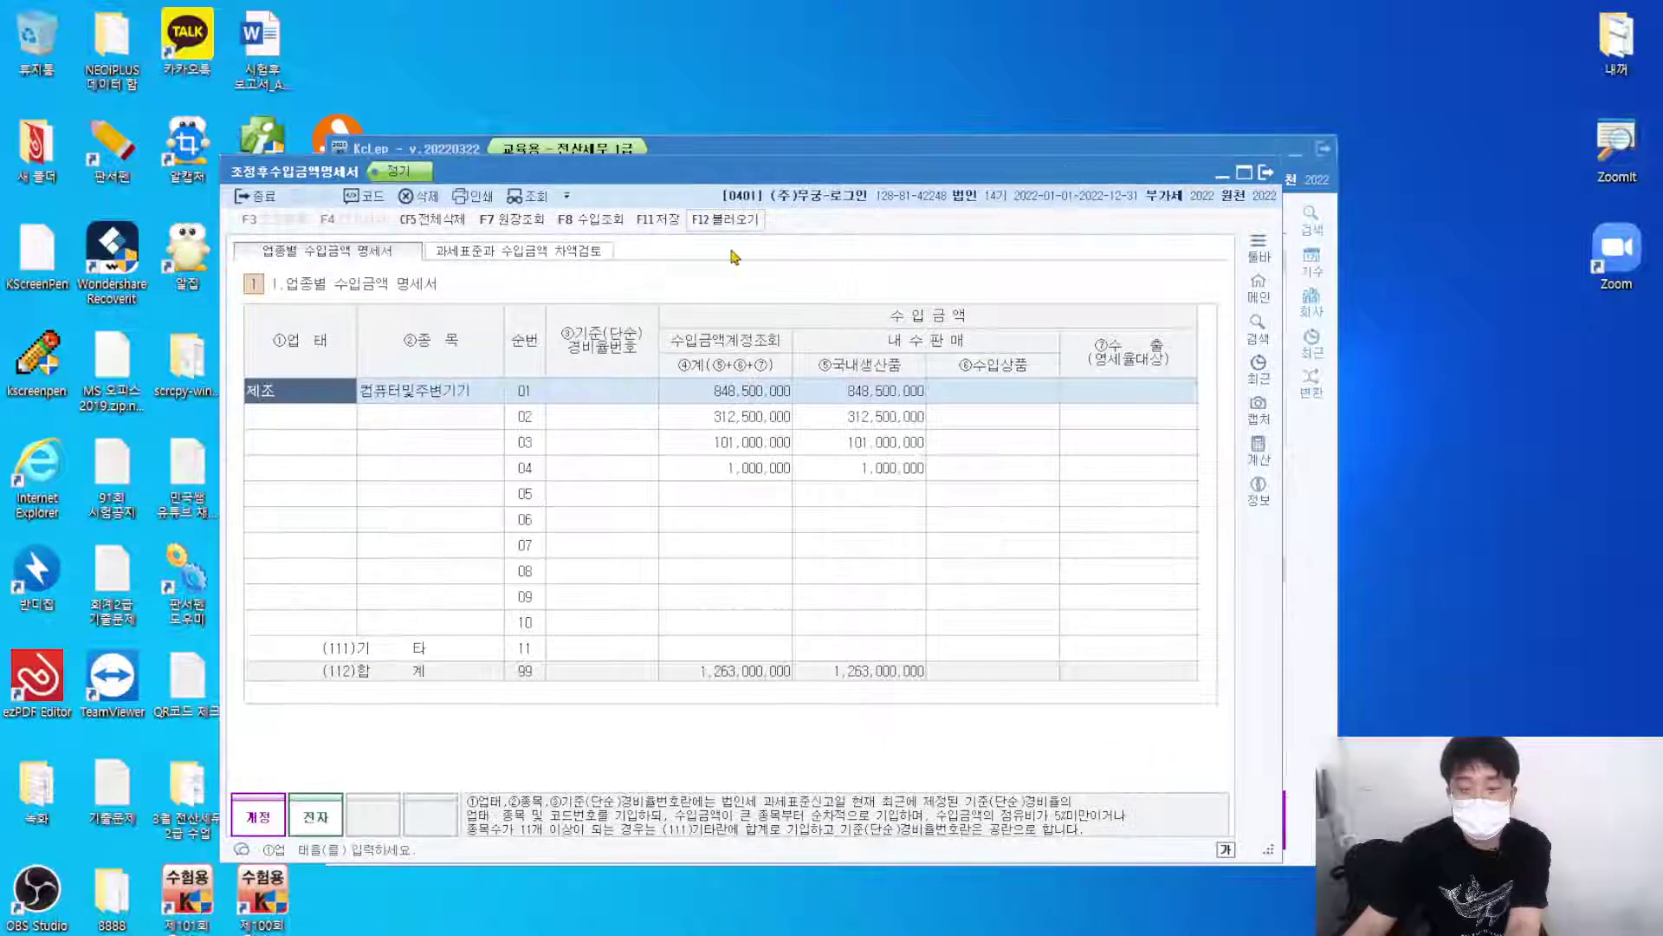
Examine the 업종별 수입금액 명세서 table, its 수입금액계정조회 amounts and the 기준(단순)경비율번호 cells of rows 01 to 04.
key(ctrl+1)
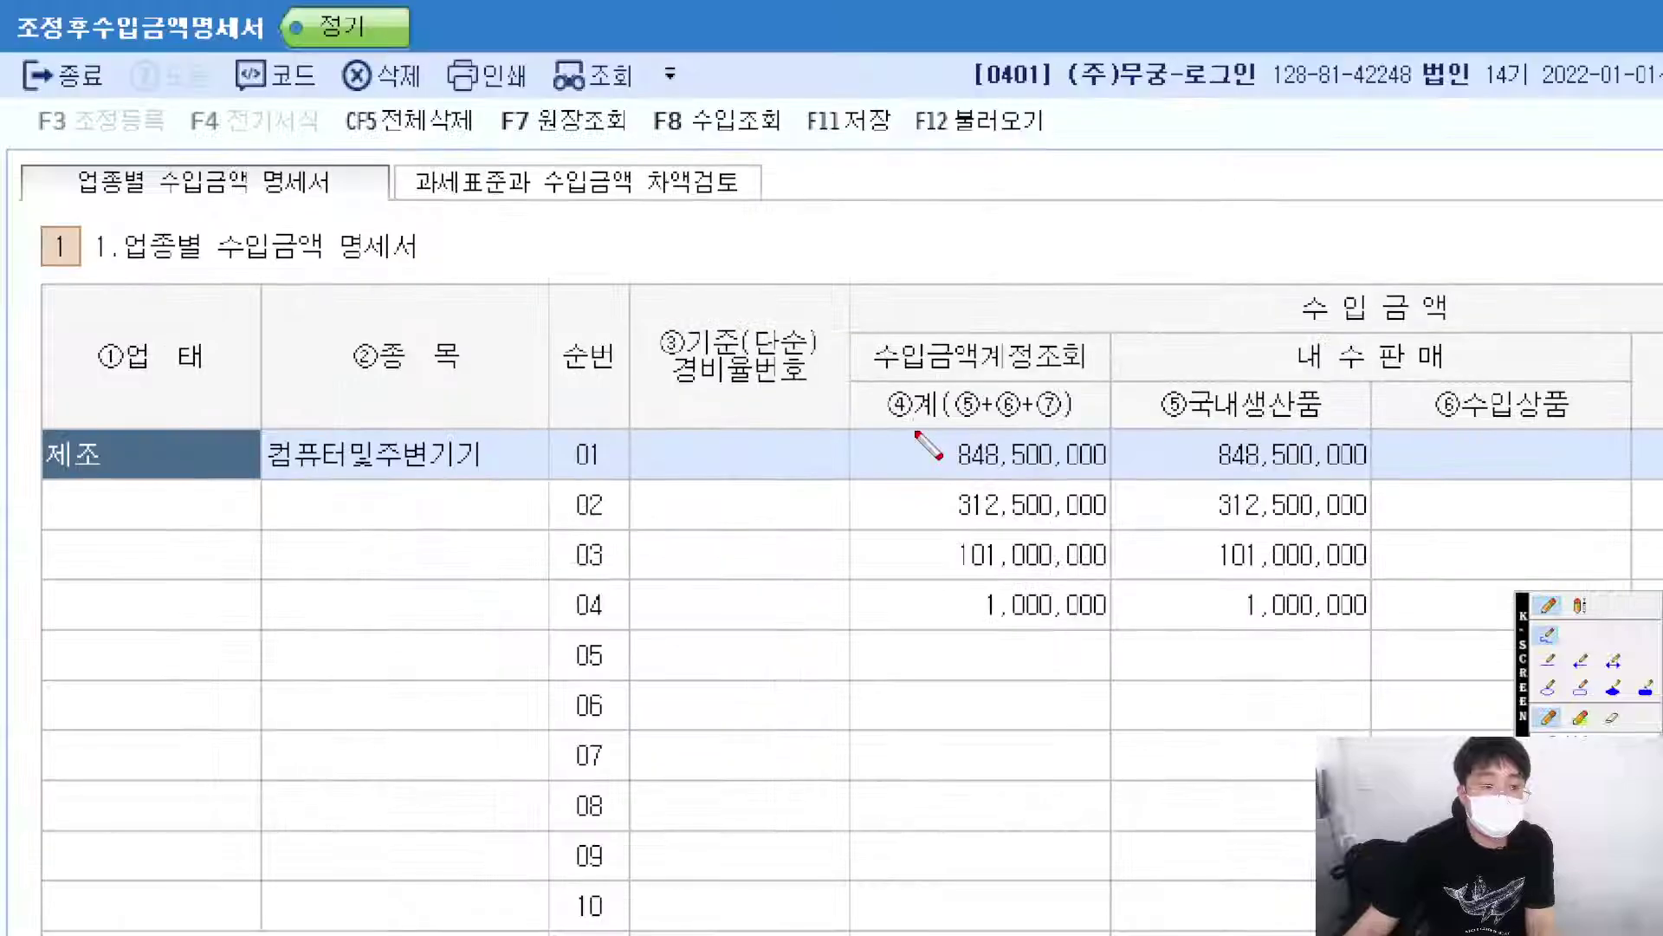
click(1581, 688)
click(1581, 690)
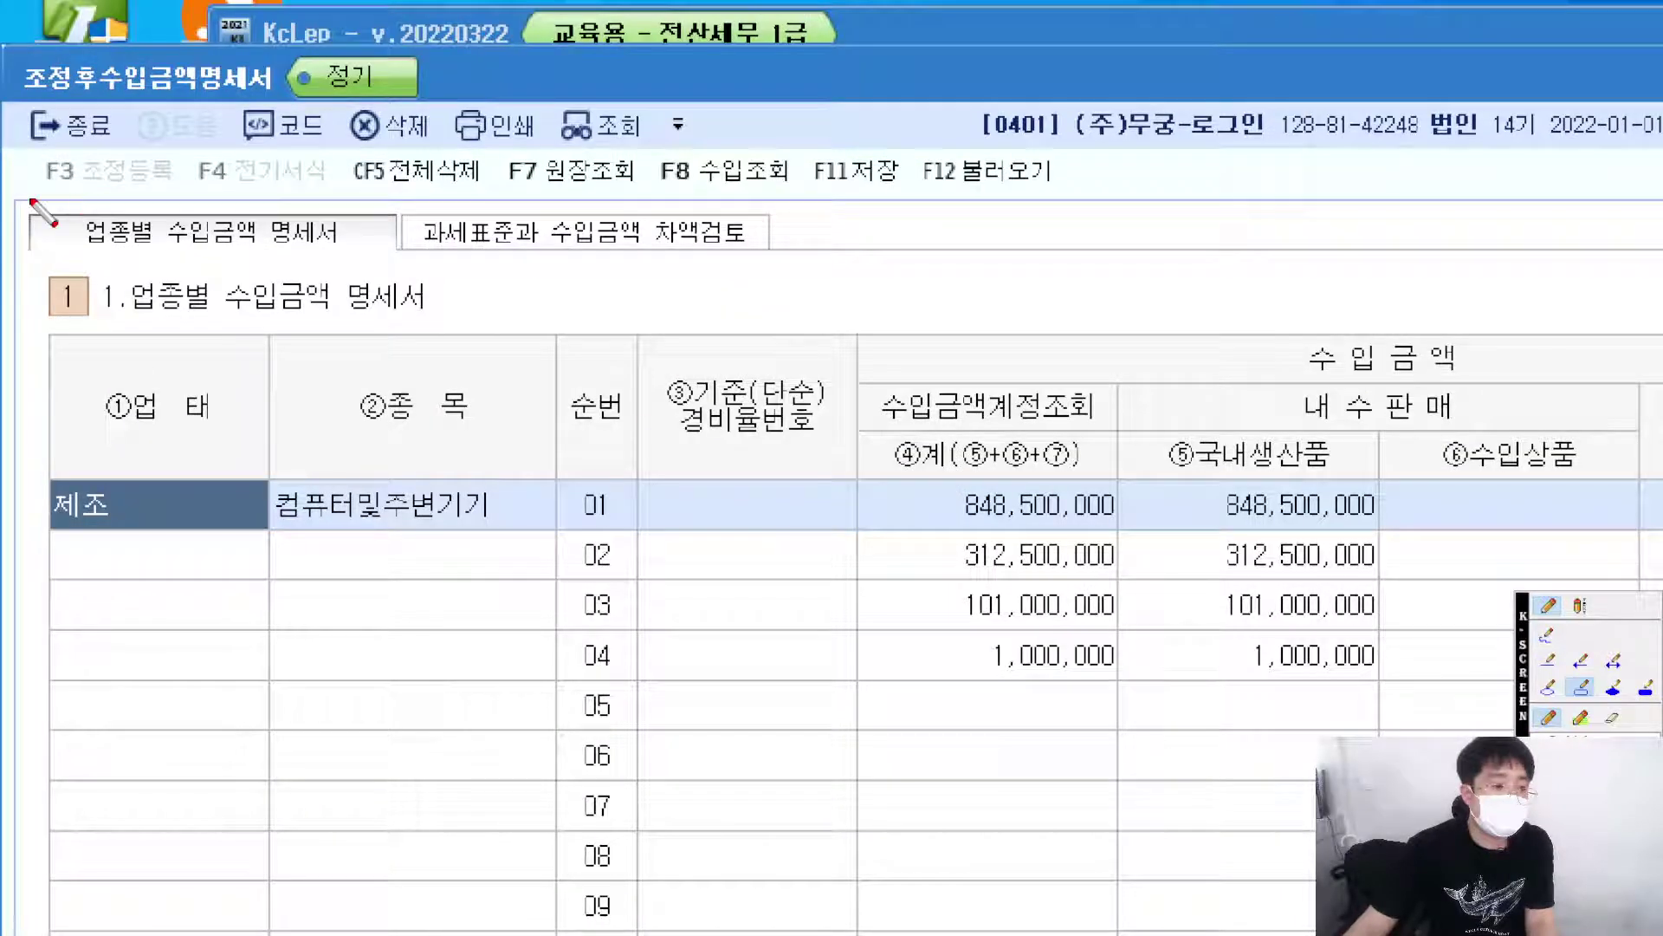
drag(33, 201, 398, 268)
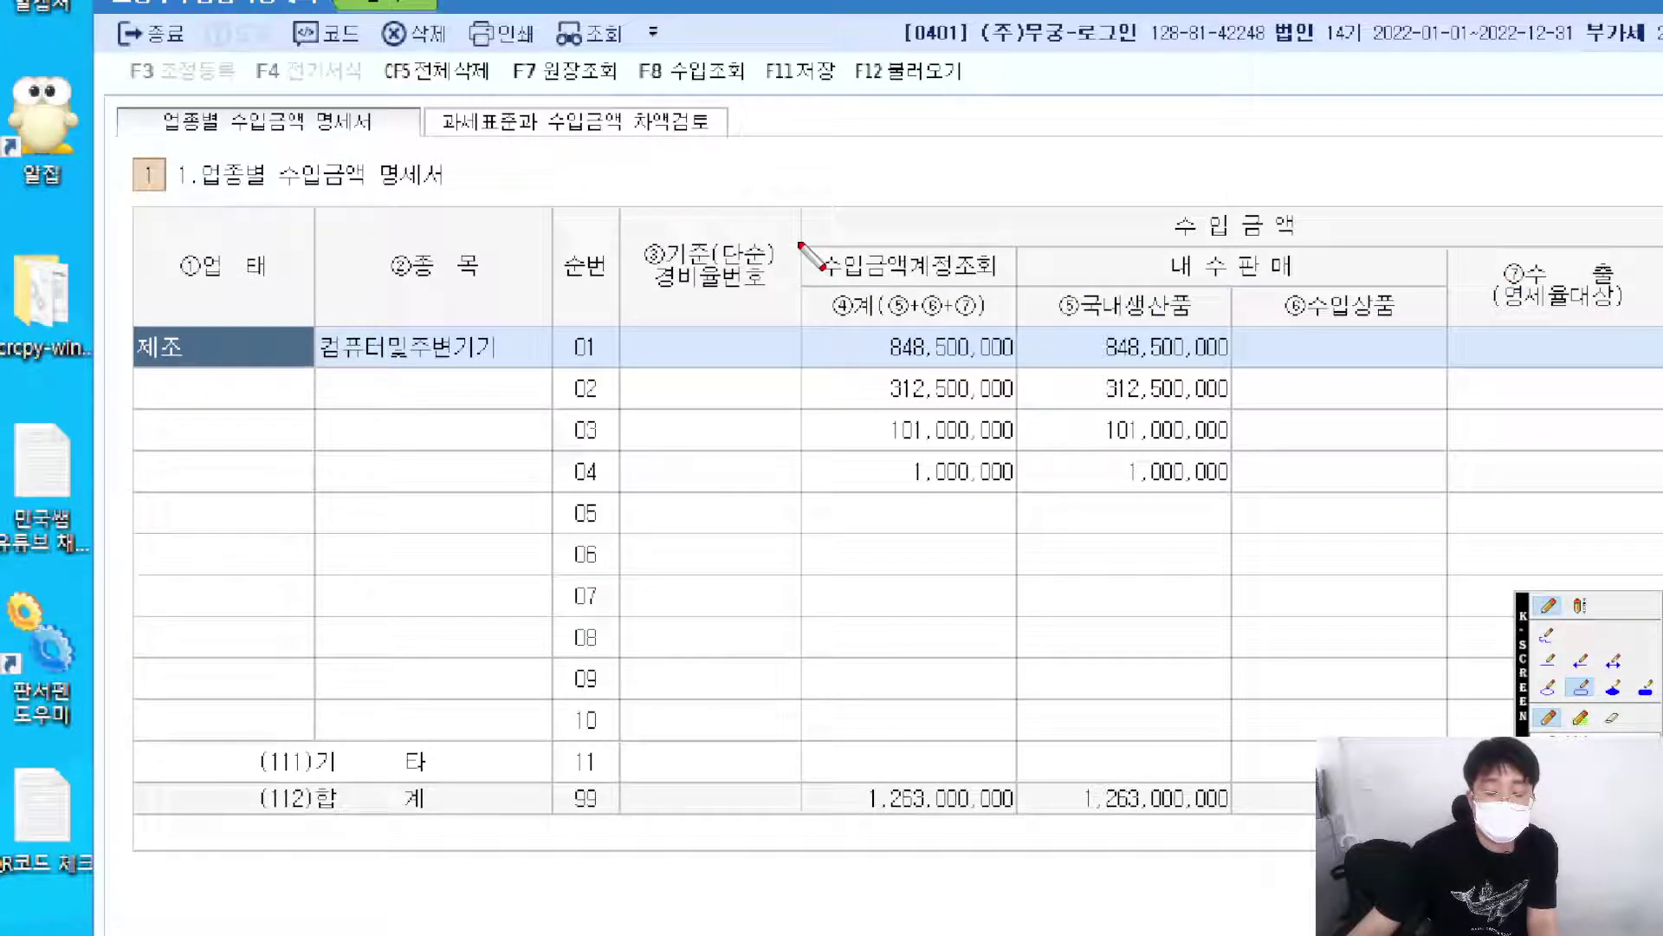
mouse_move(794, 188)
mouse_down()
mouse_move(1059, 417)
mouse_move(1063, 508)
mouse_move(1022, 507)
mouse_up()
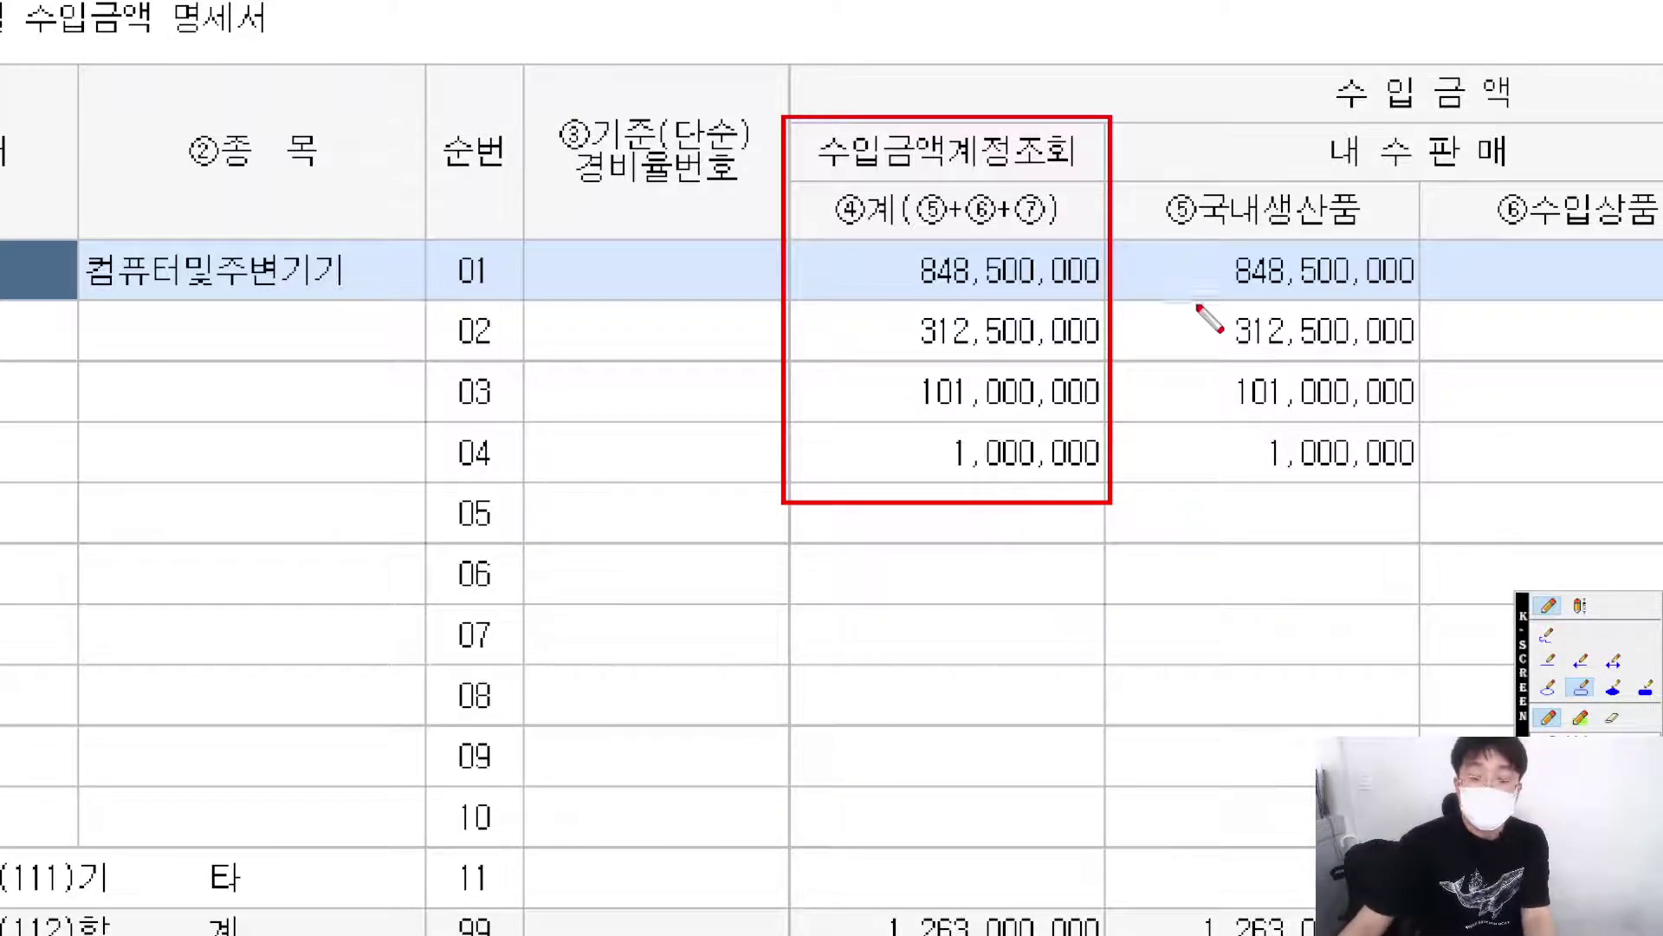
right_click(1127, 323)
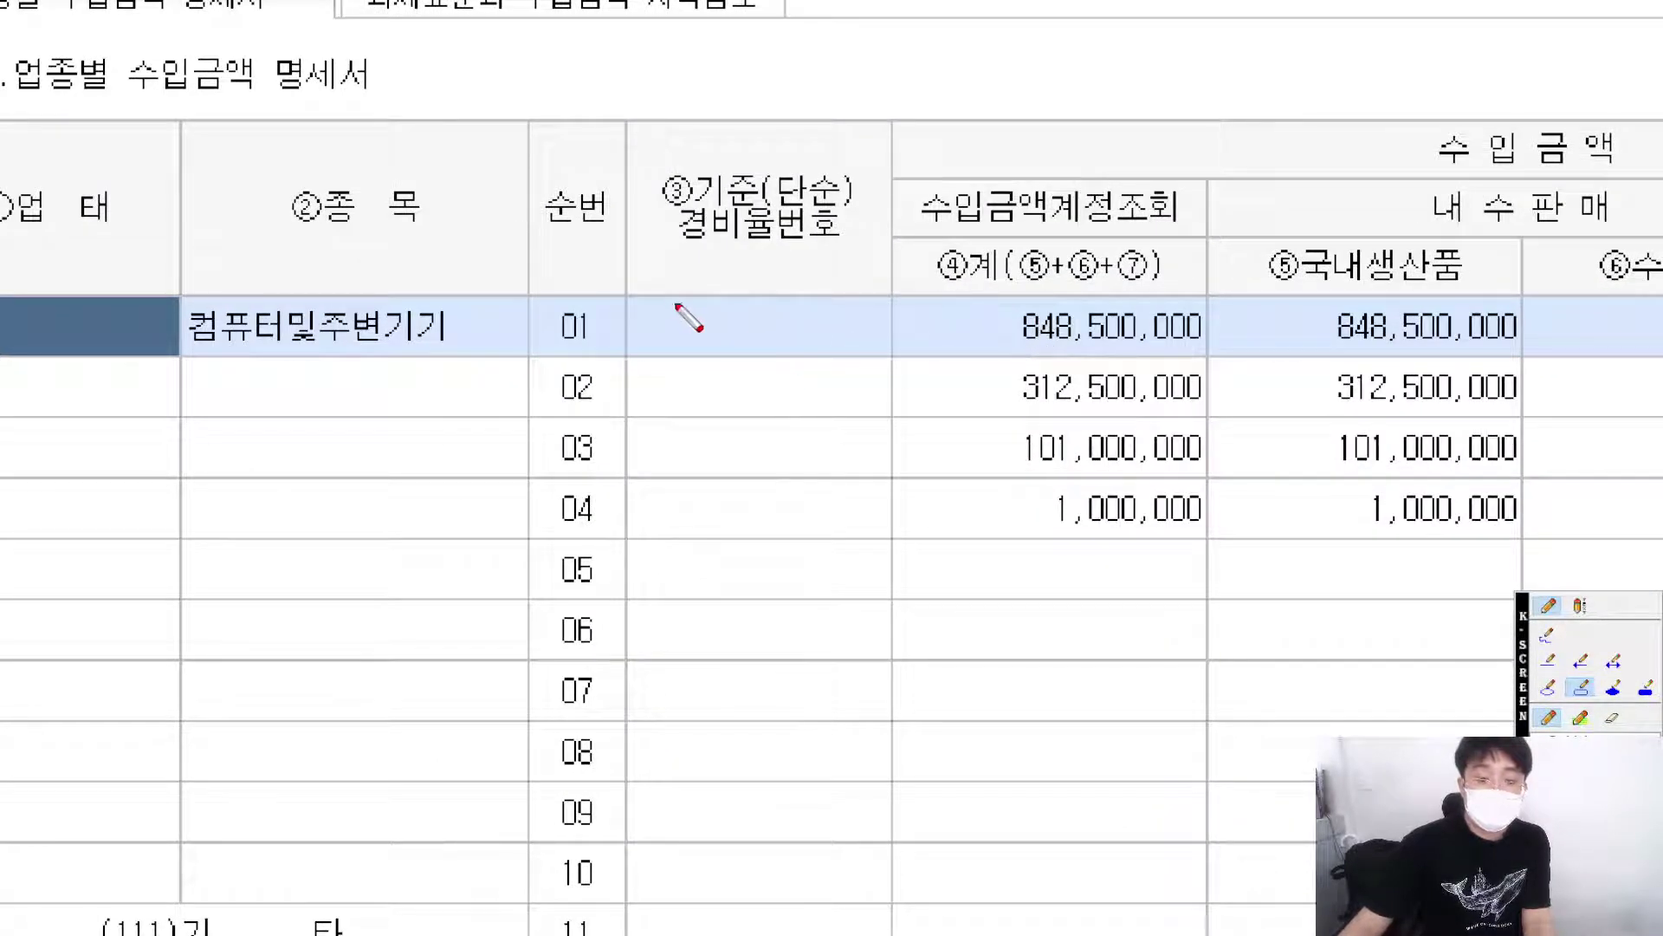
mouse_move(630, 295)
mouse_down()
mouse_move(846, 460)
mouse_move(895, 550)
mouse_up()
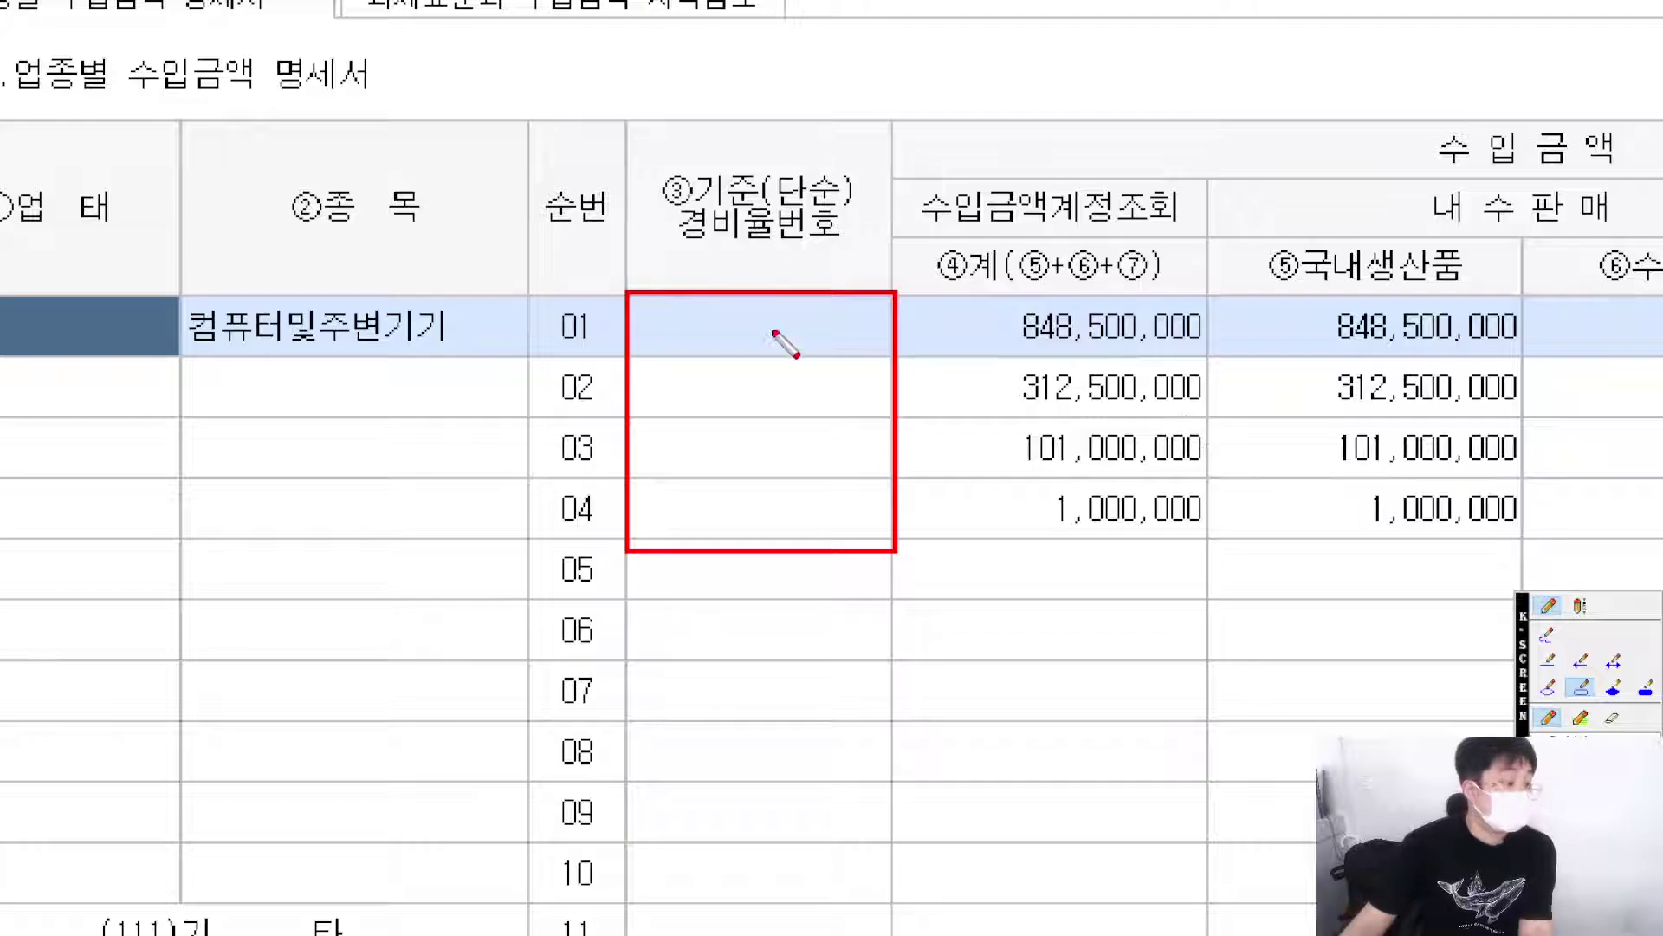
key(Escape)
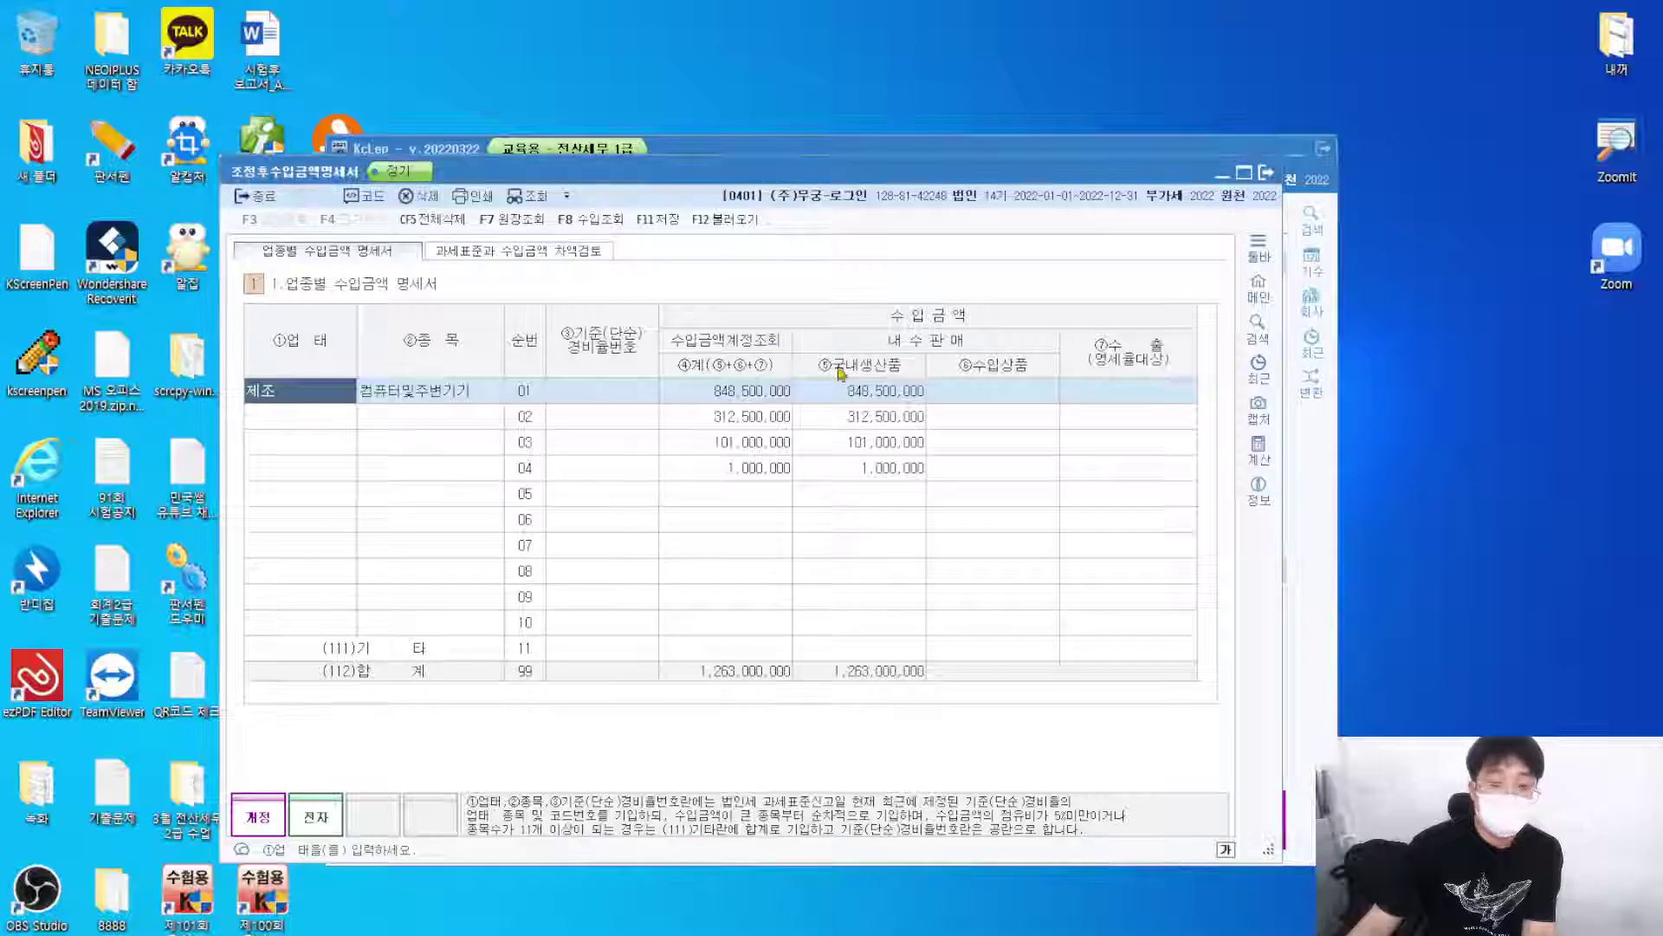
Enter 300100 as the 기준(단순)경비율번호 for the manufacturing revenue in row 01.
click(605, 390)
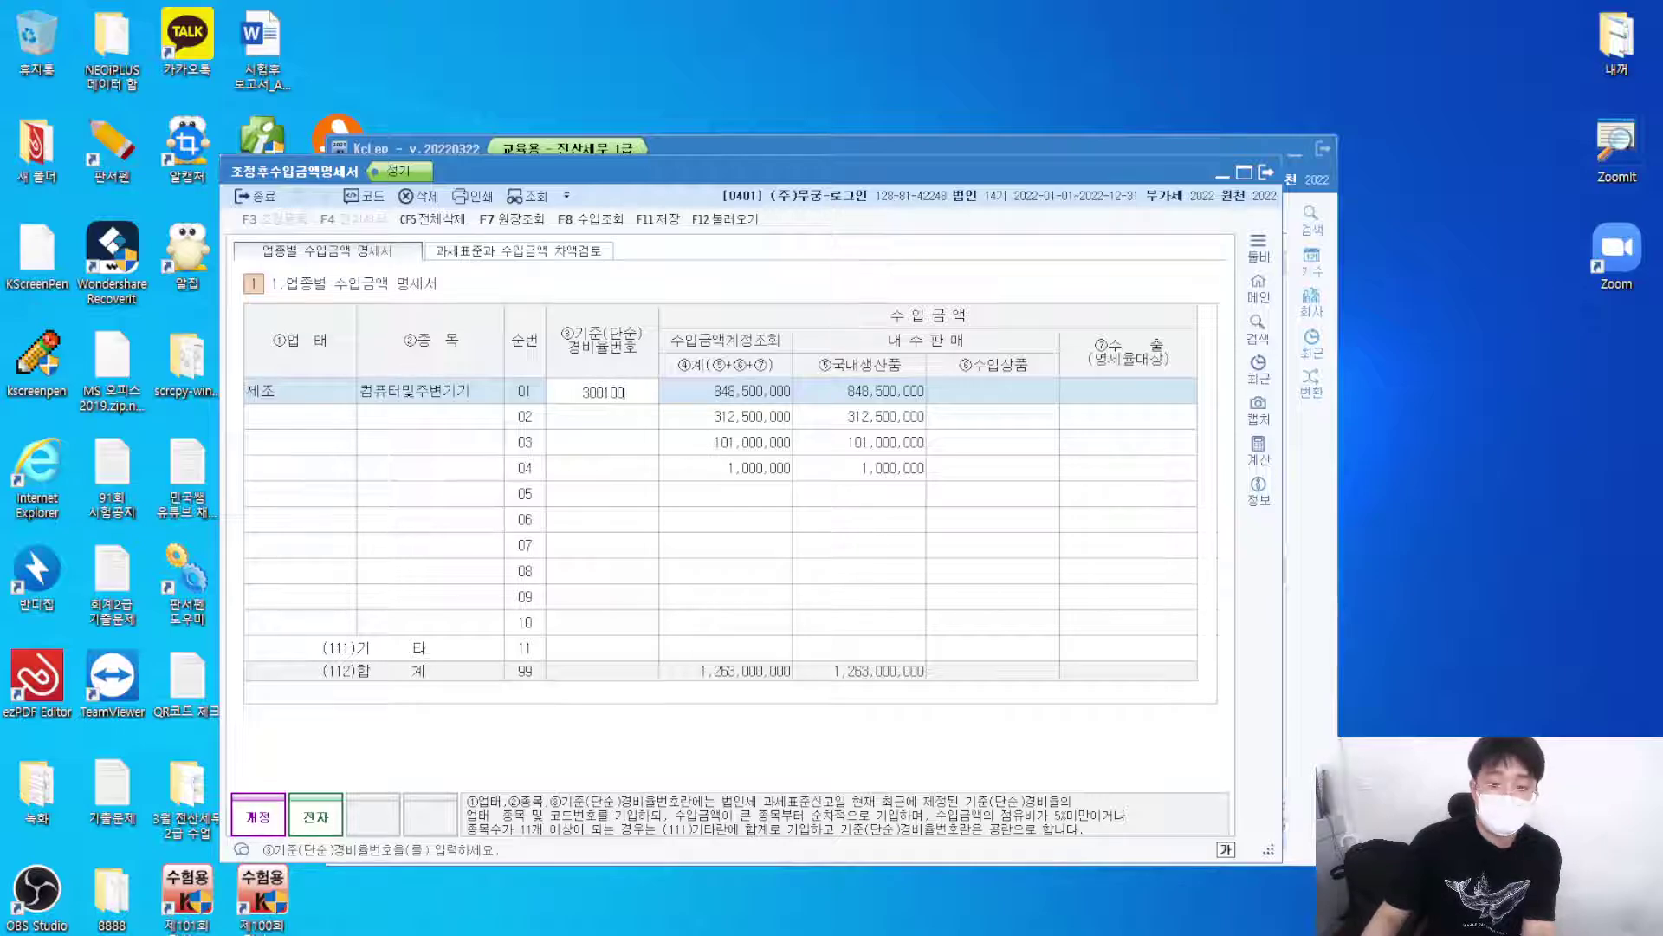
text(300100)
key(Return)
Enter 451101 as the 기준(단순)경비율번호 for the construction revenue in row 02.
key(ctrl+1)
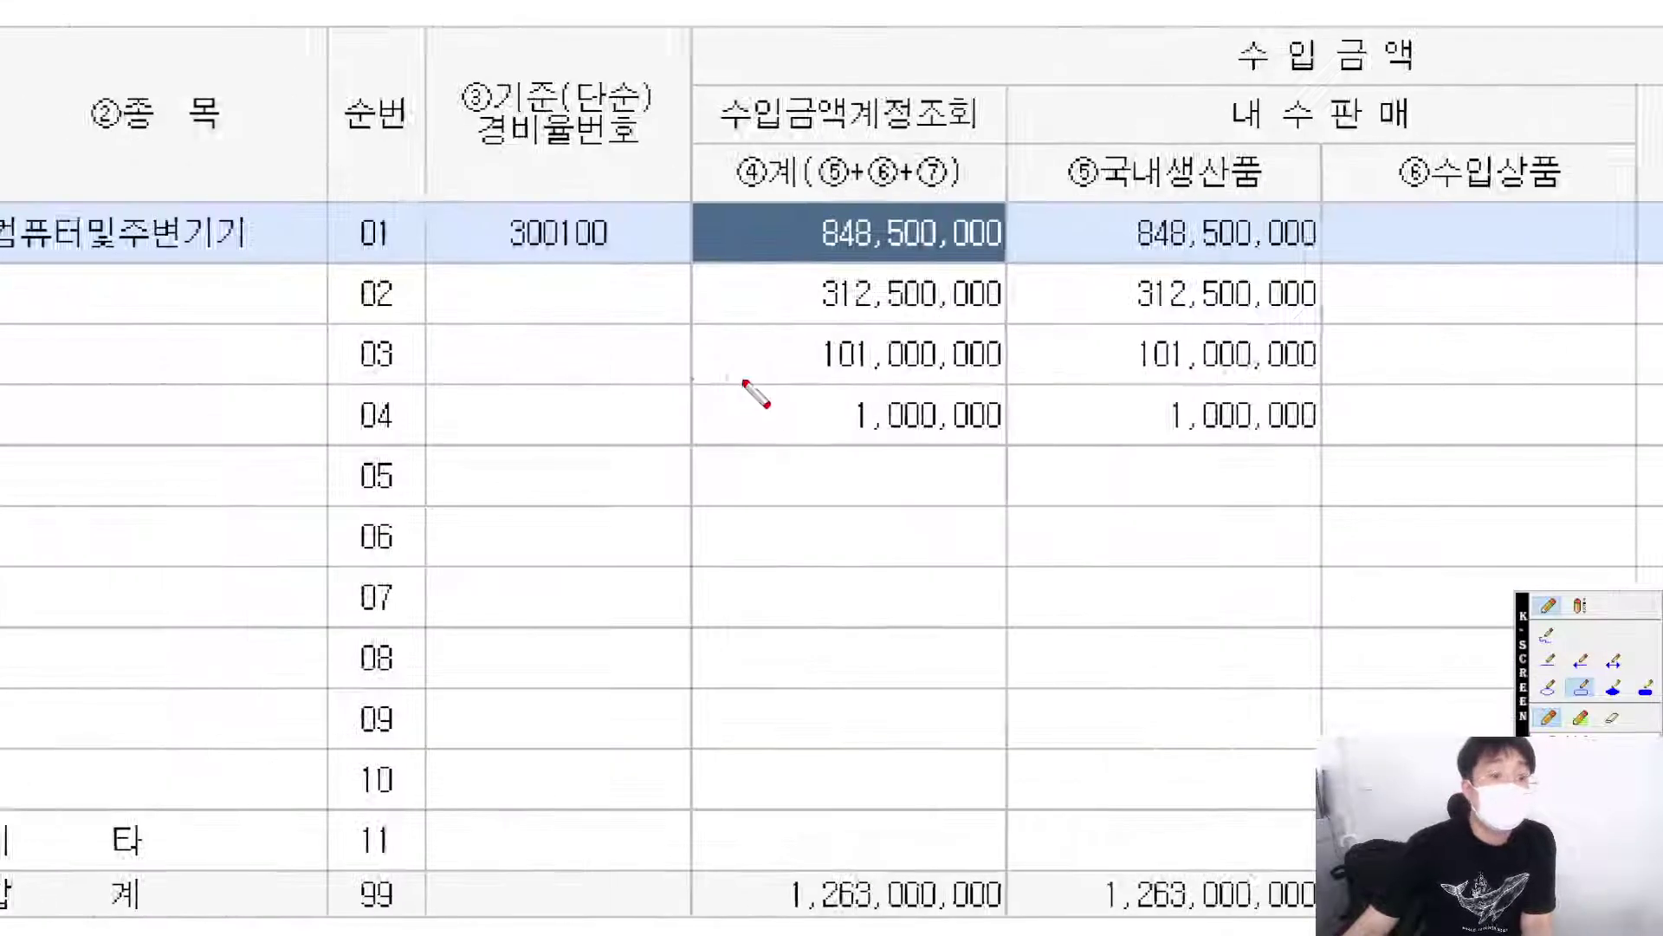
click(1547, 635)
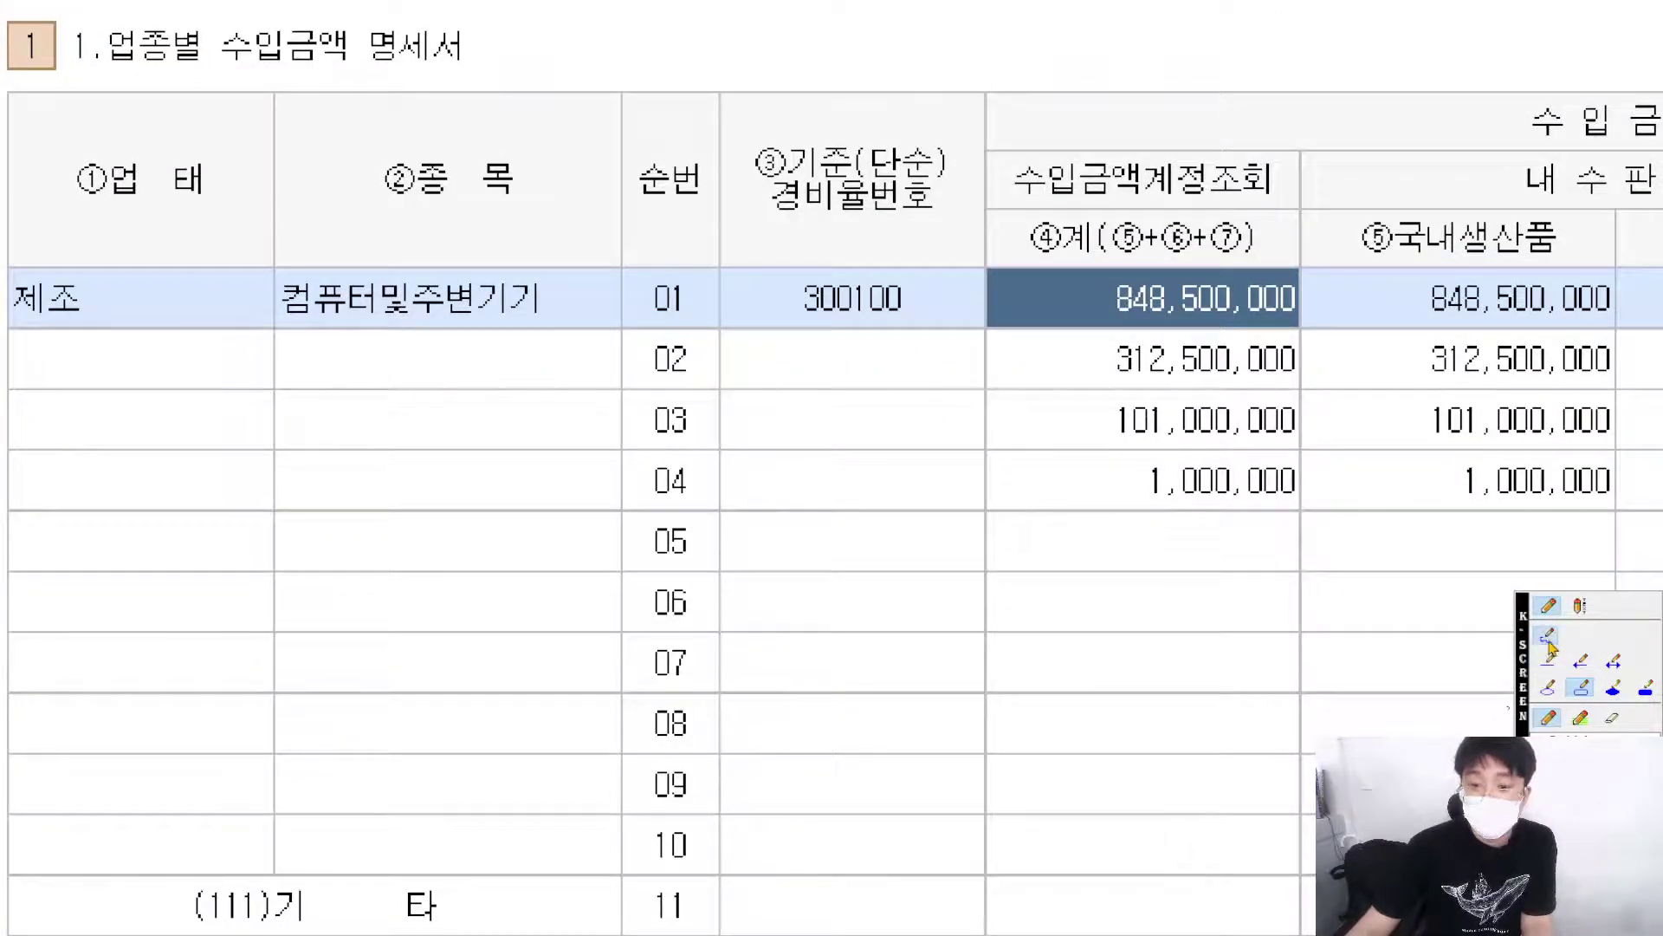
drag(1095, 376, 1297, 383)
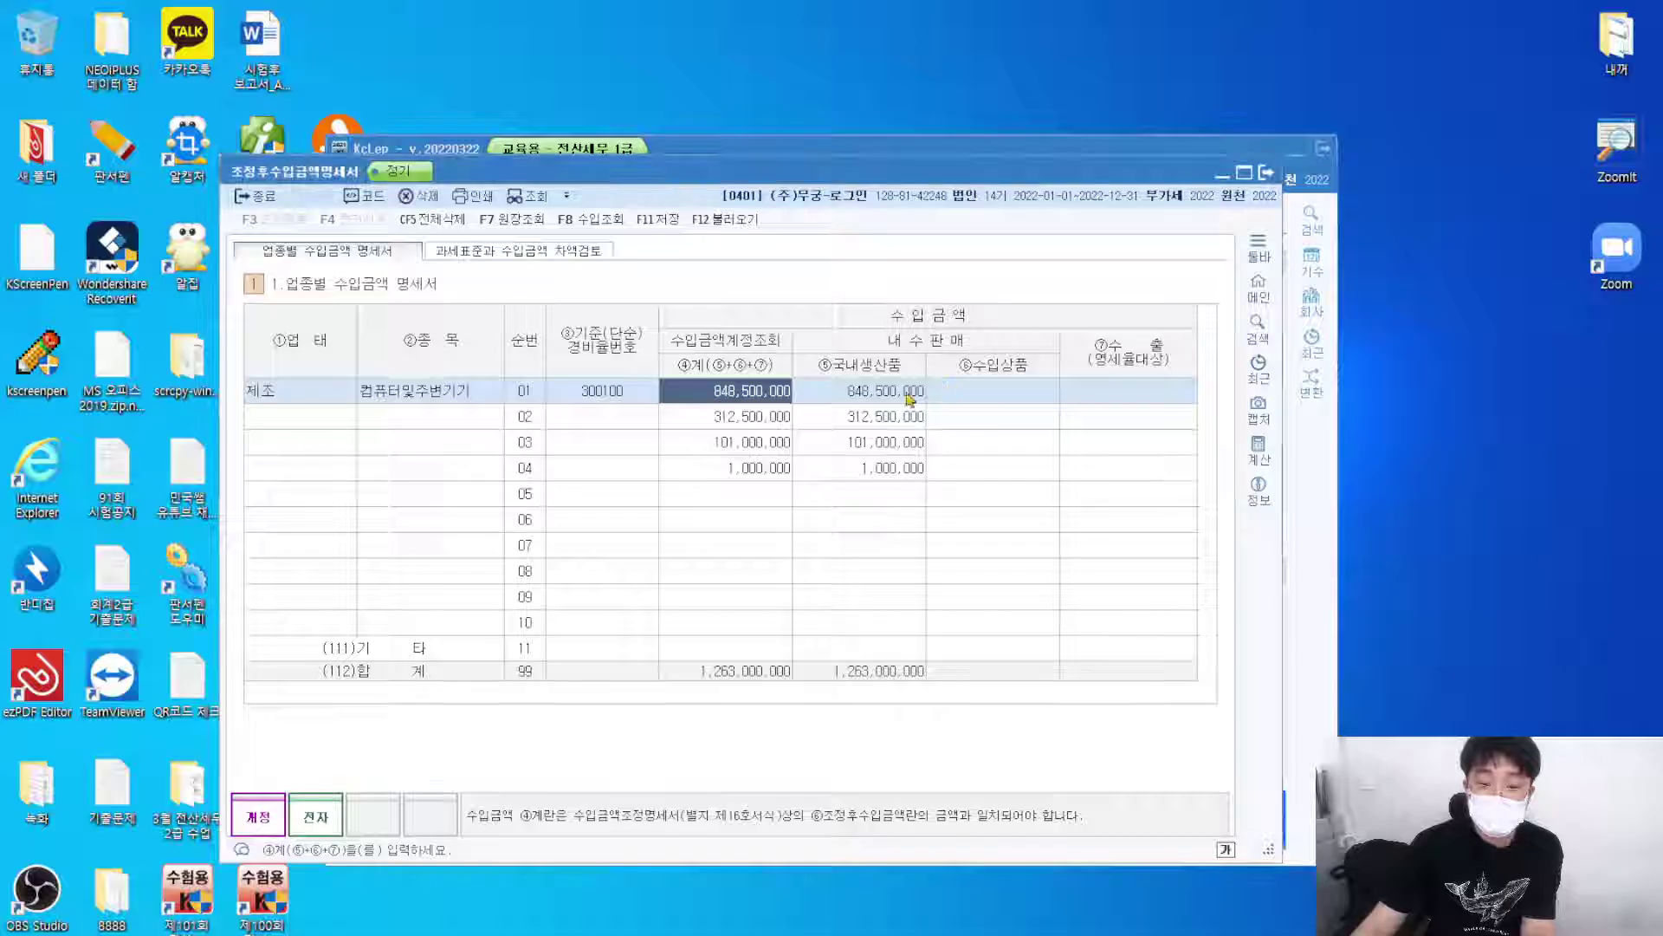
click(869, 360)
text(15)
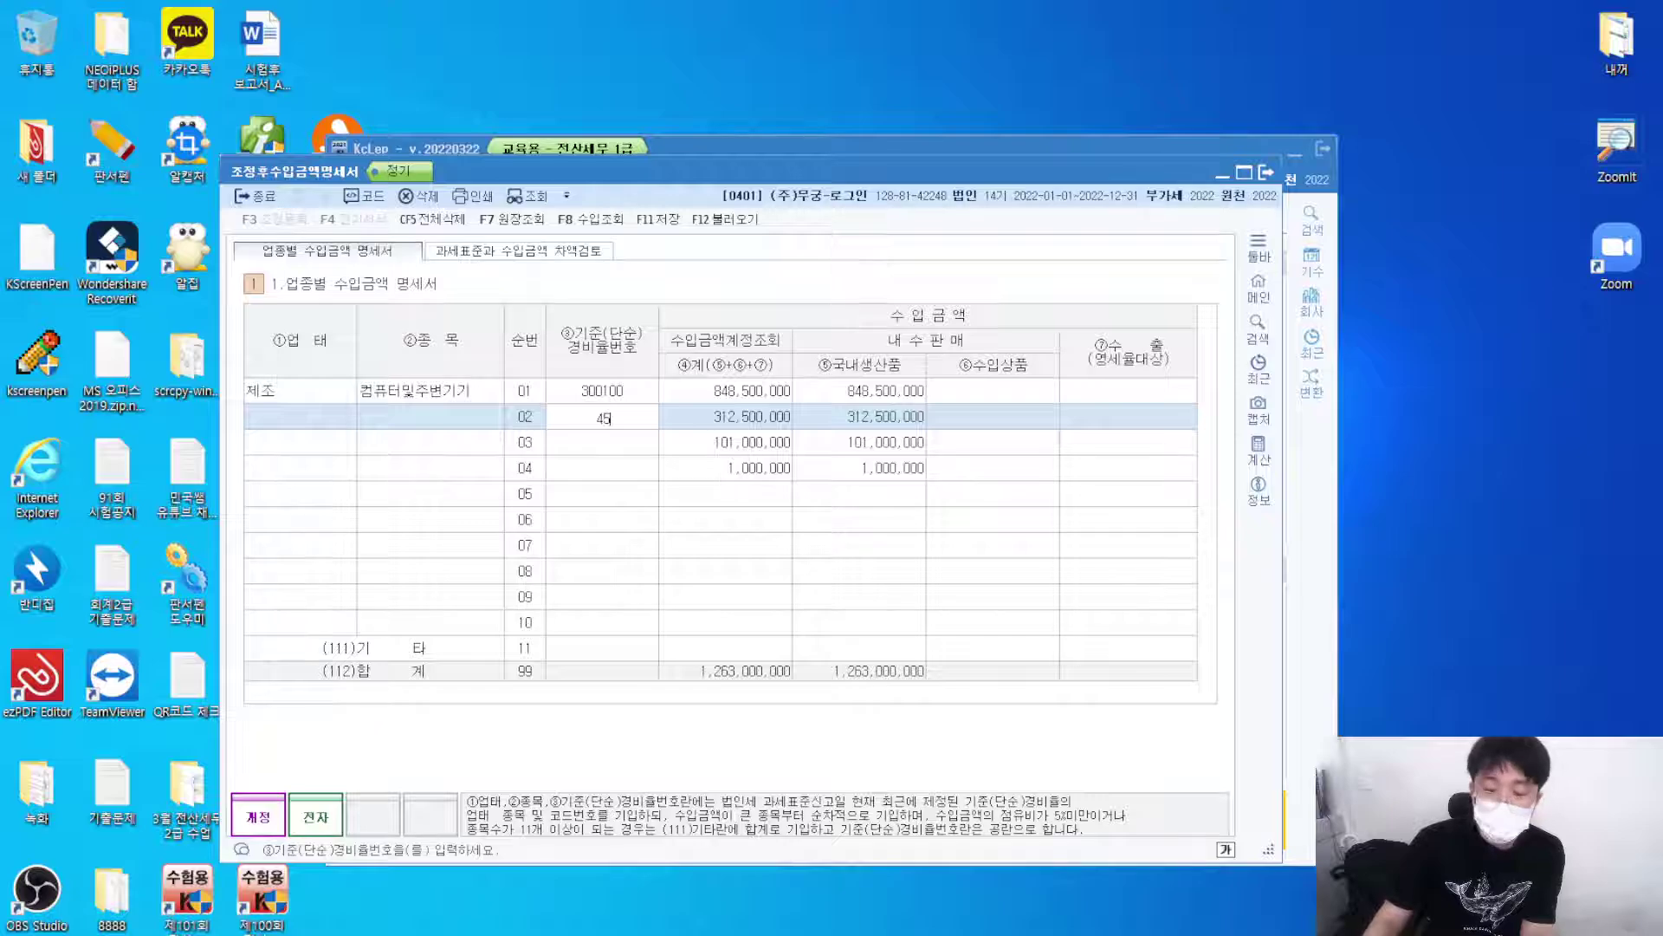
text(01)
key(Return)
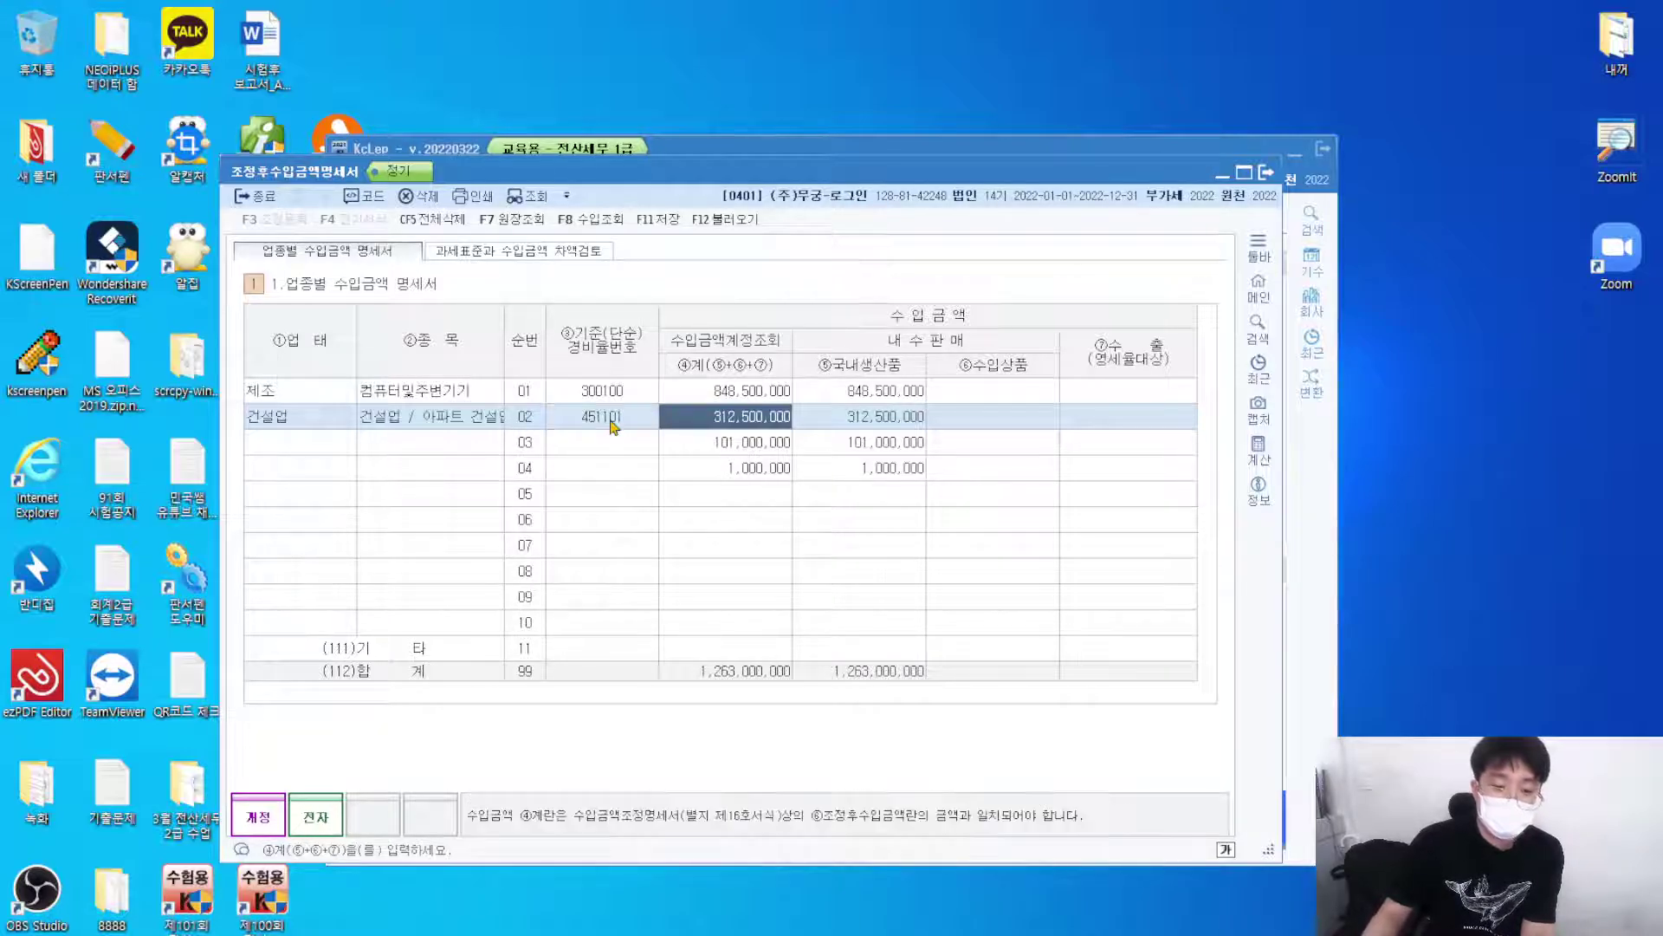
Enter 515050 as the 기준(단순)경비율번호 for the wholesale and retail revenue in row 03.
key(ctrl+1)
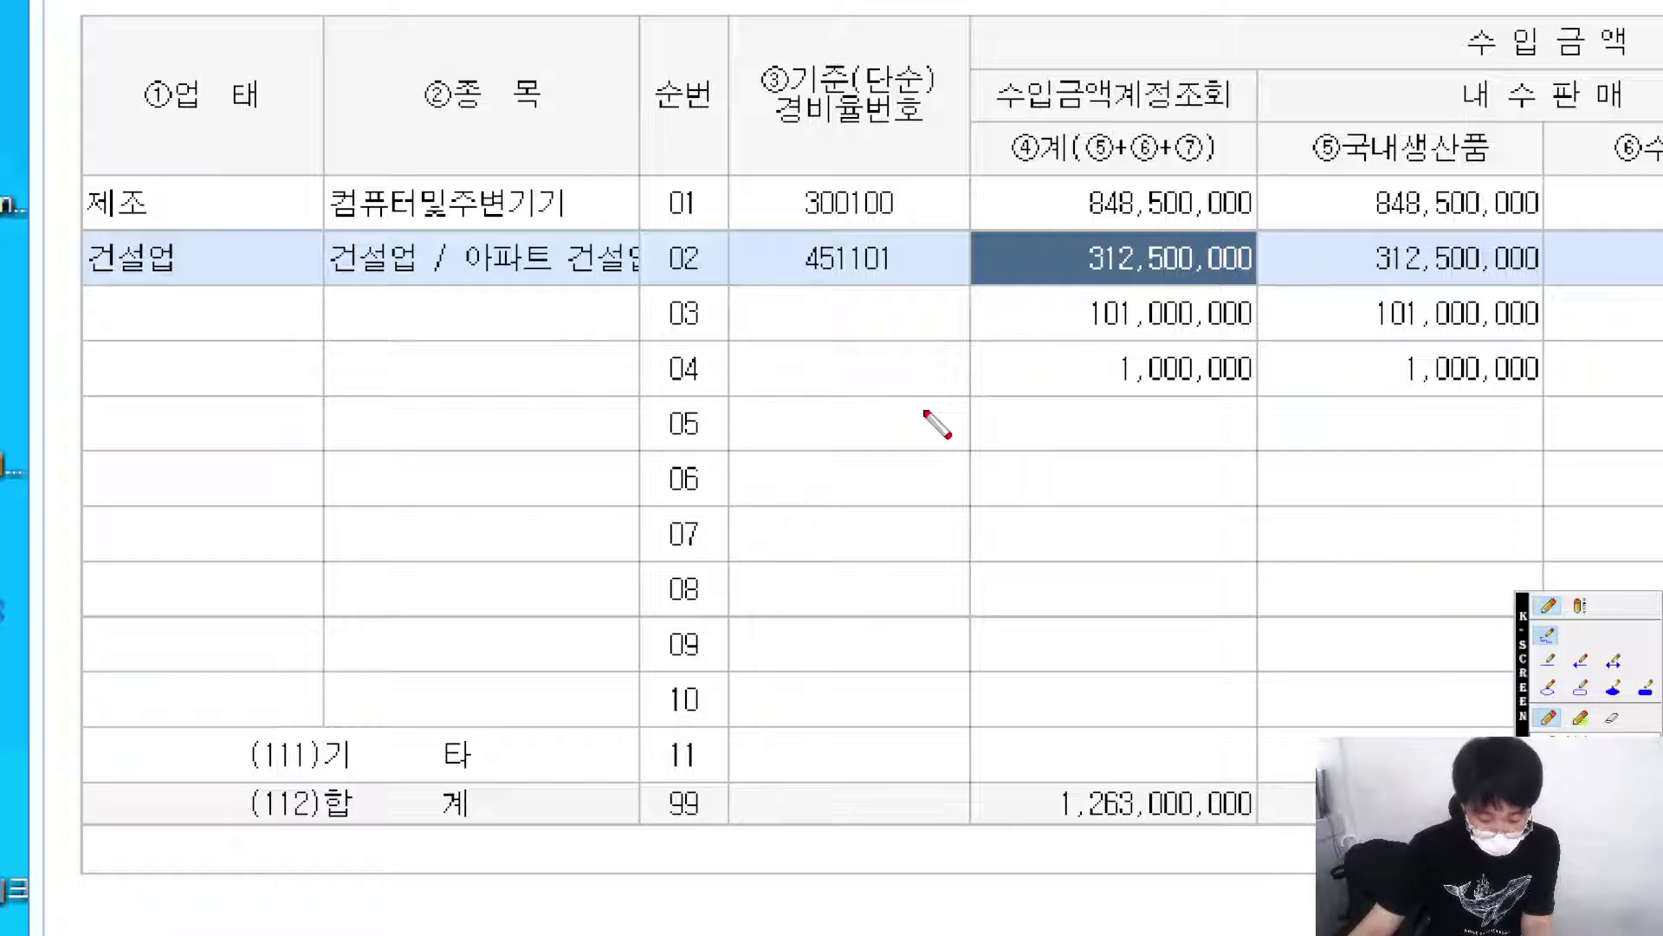
drag(1080, 330, 1262, 332)
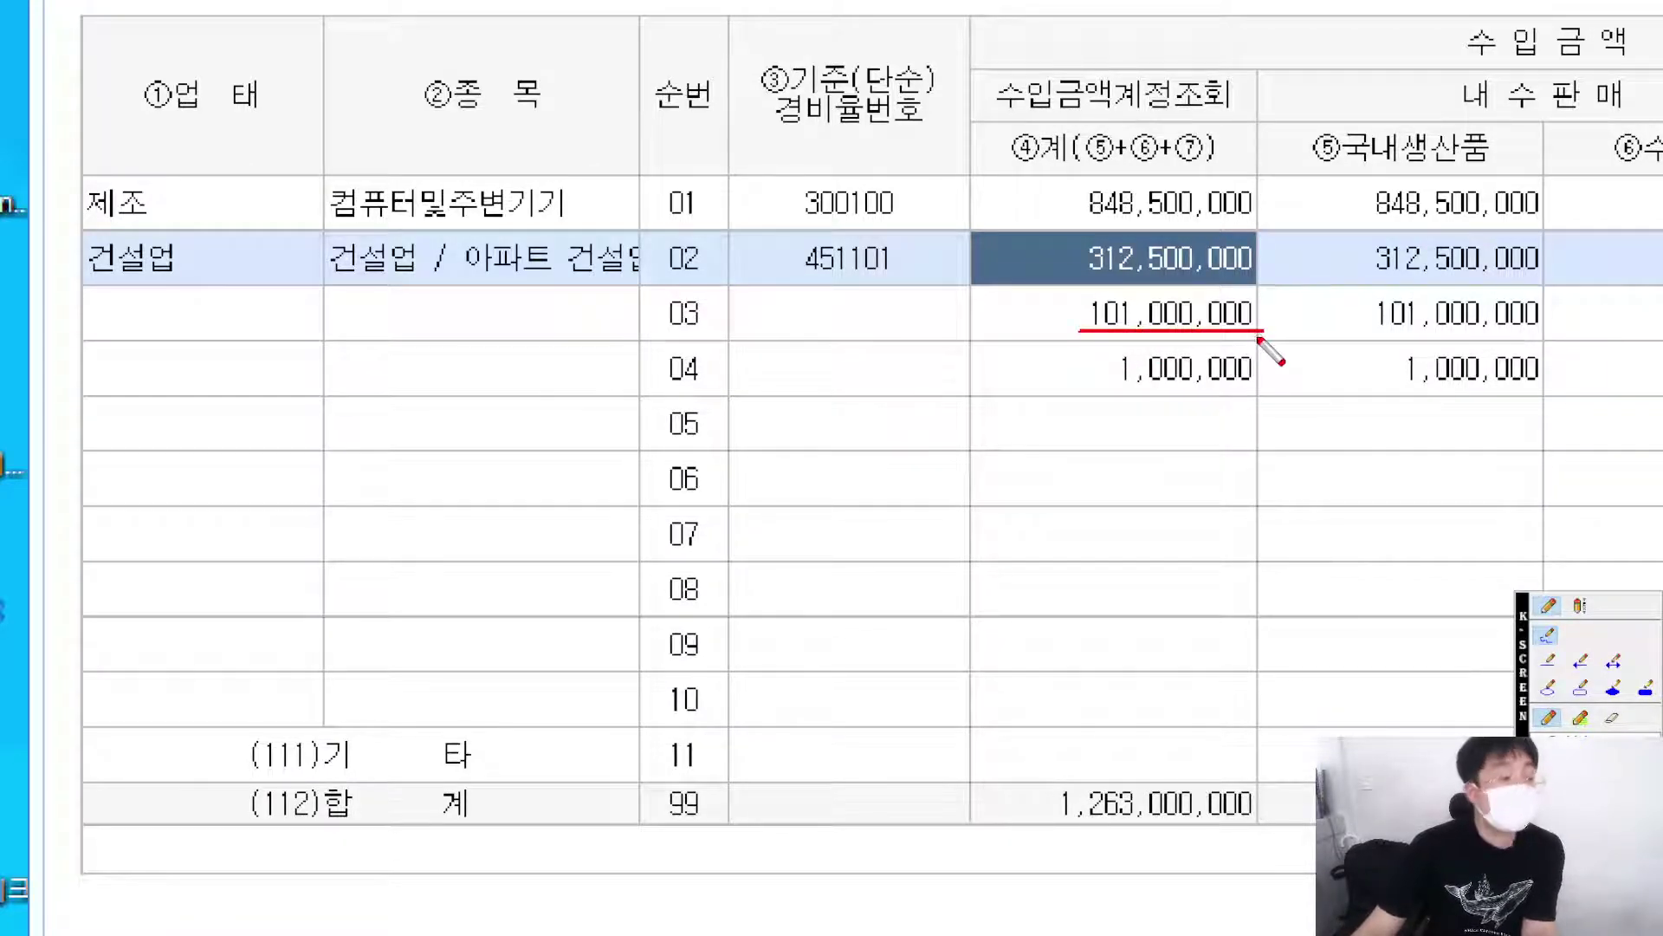
key(Escape)
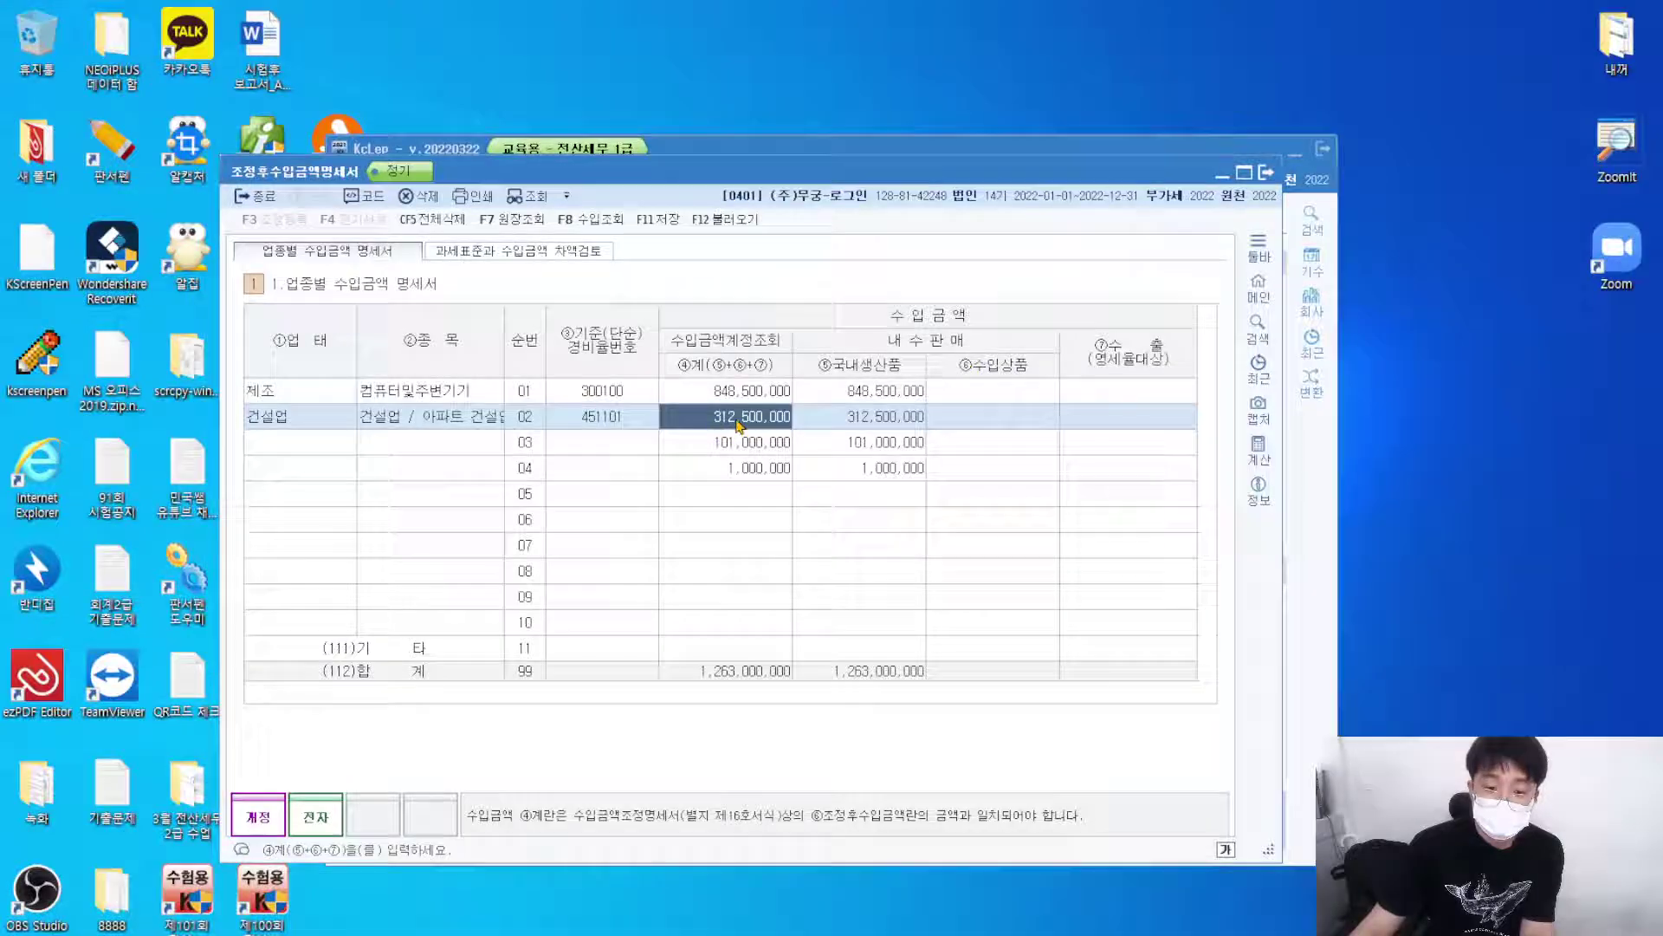
click(634, 445)
text(515)
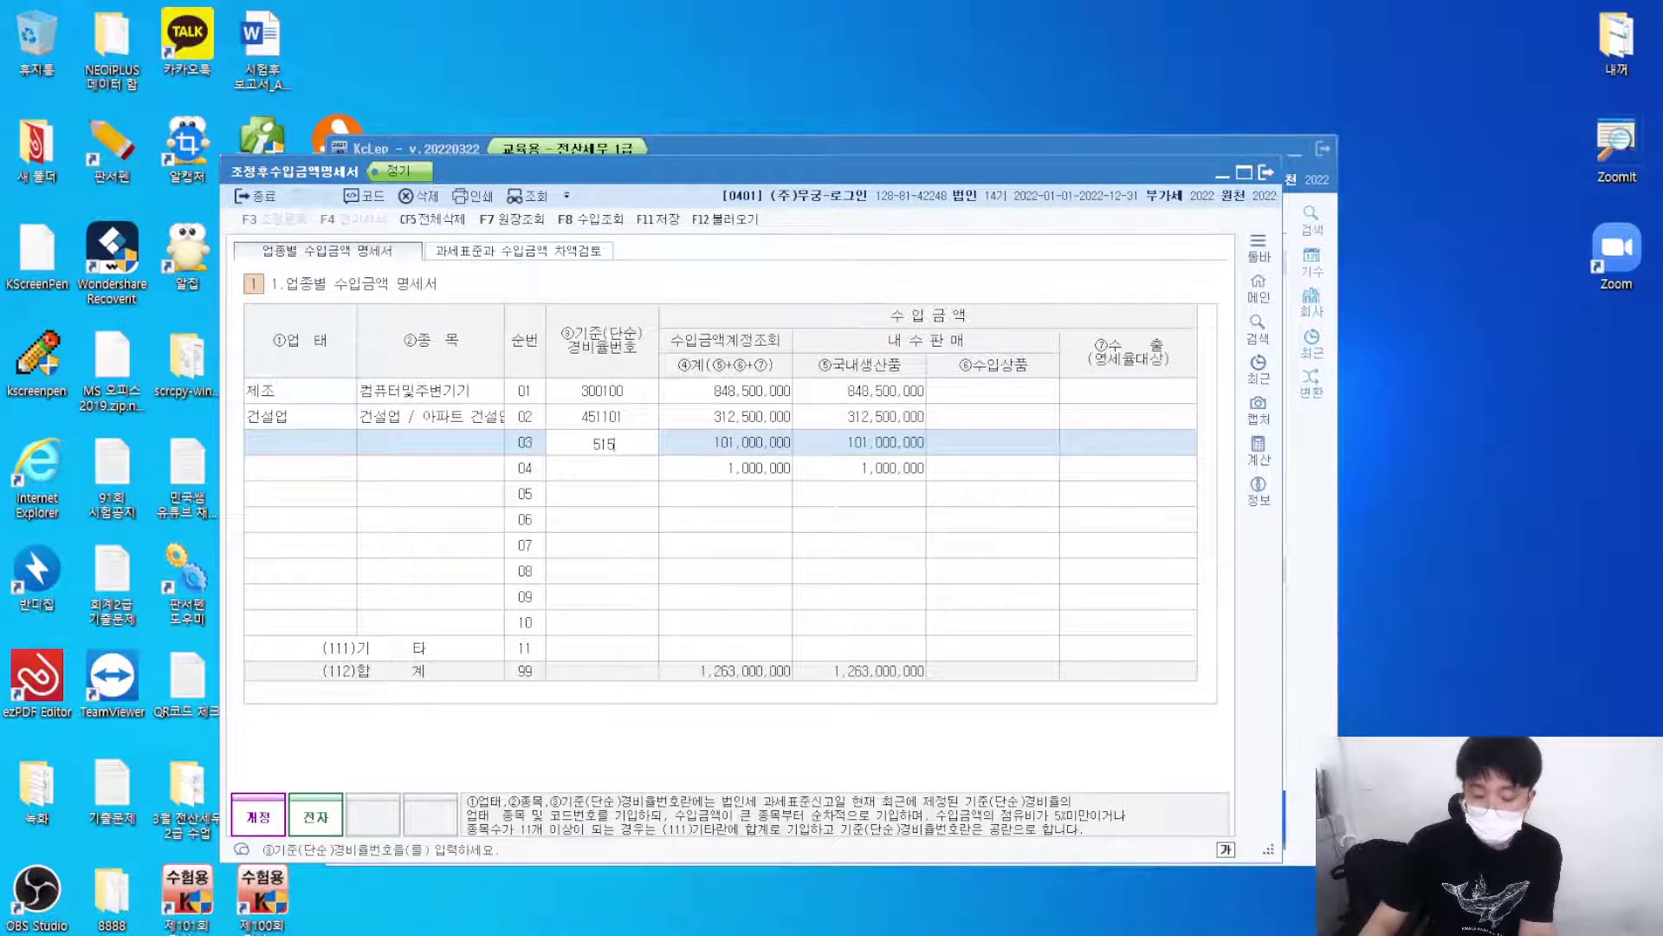
text(050)
key(Return)
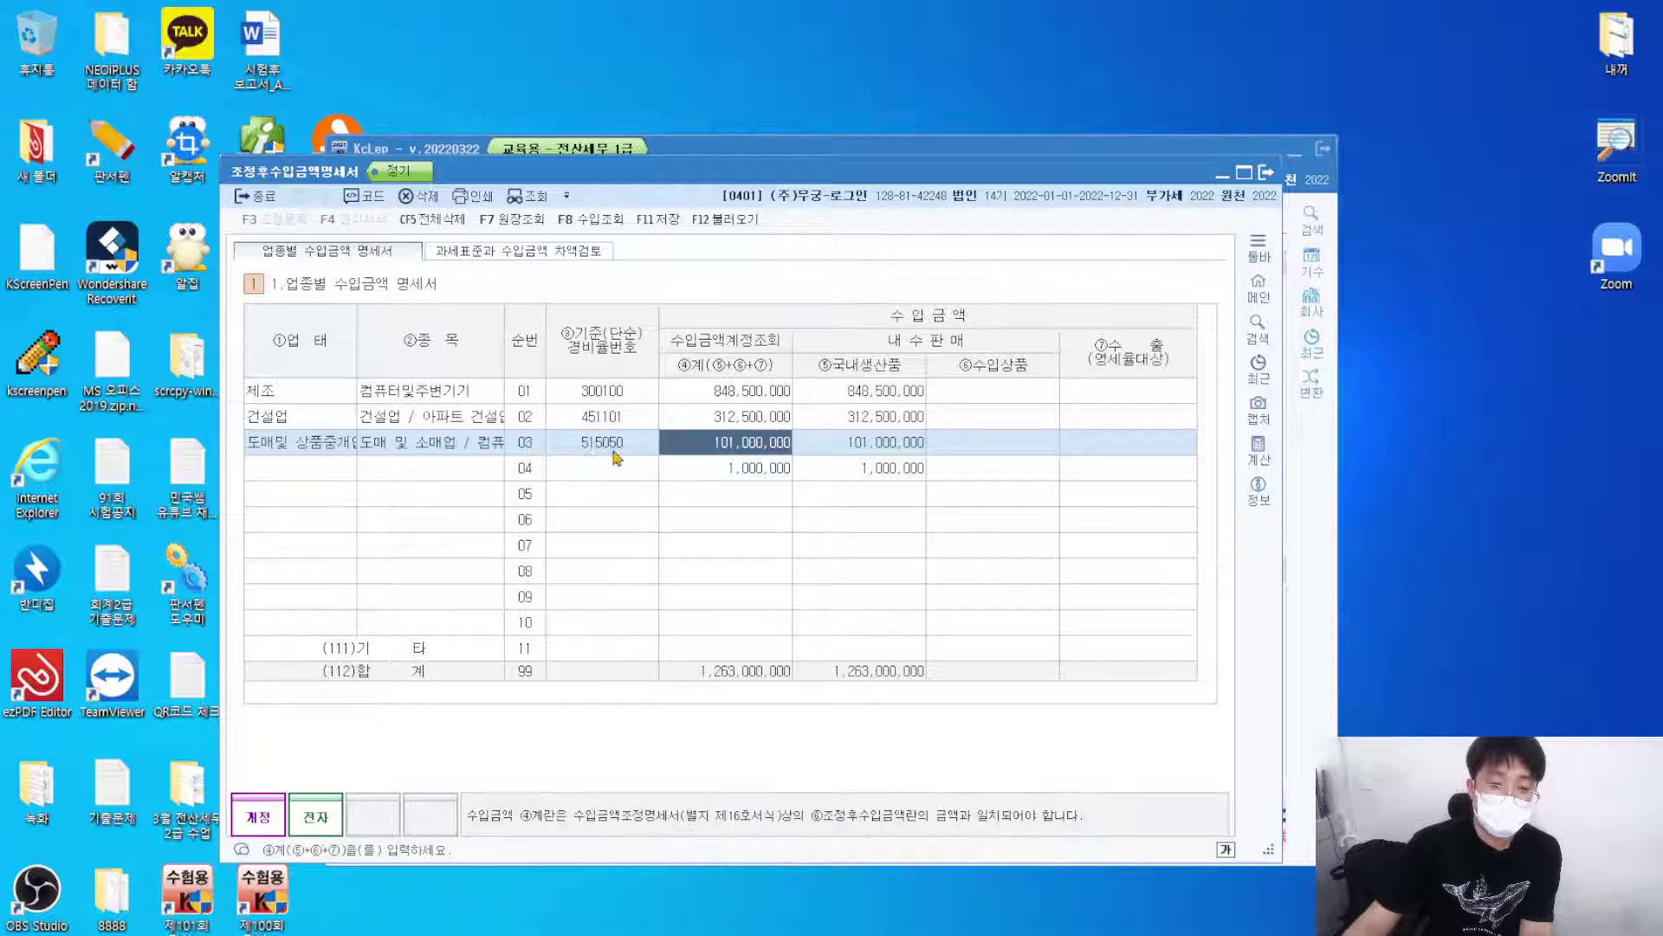
Try to assign the same 기준(단순)경비율번호 451101 to the 1,000,000 amount in row 04.
key(Return)
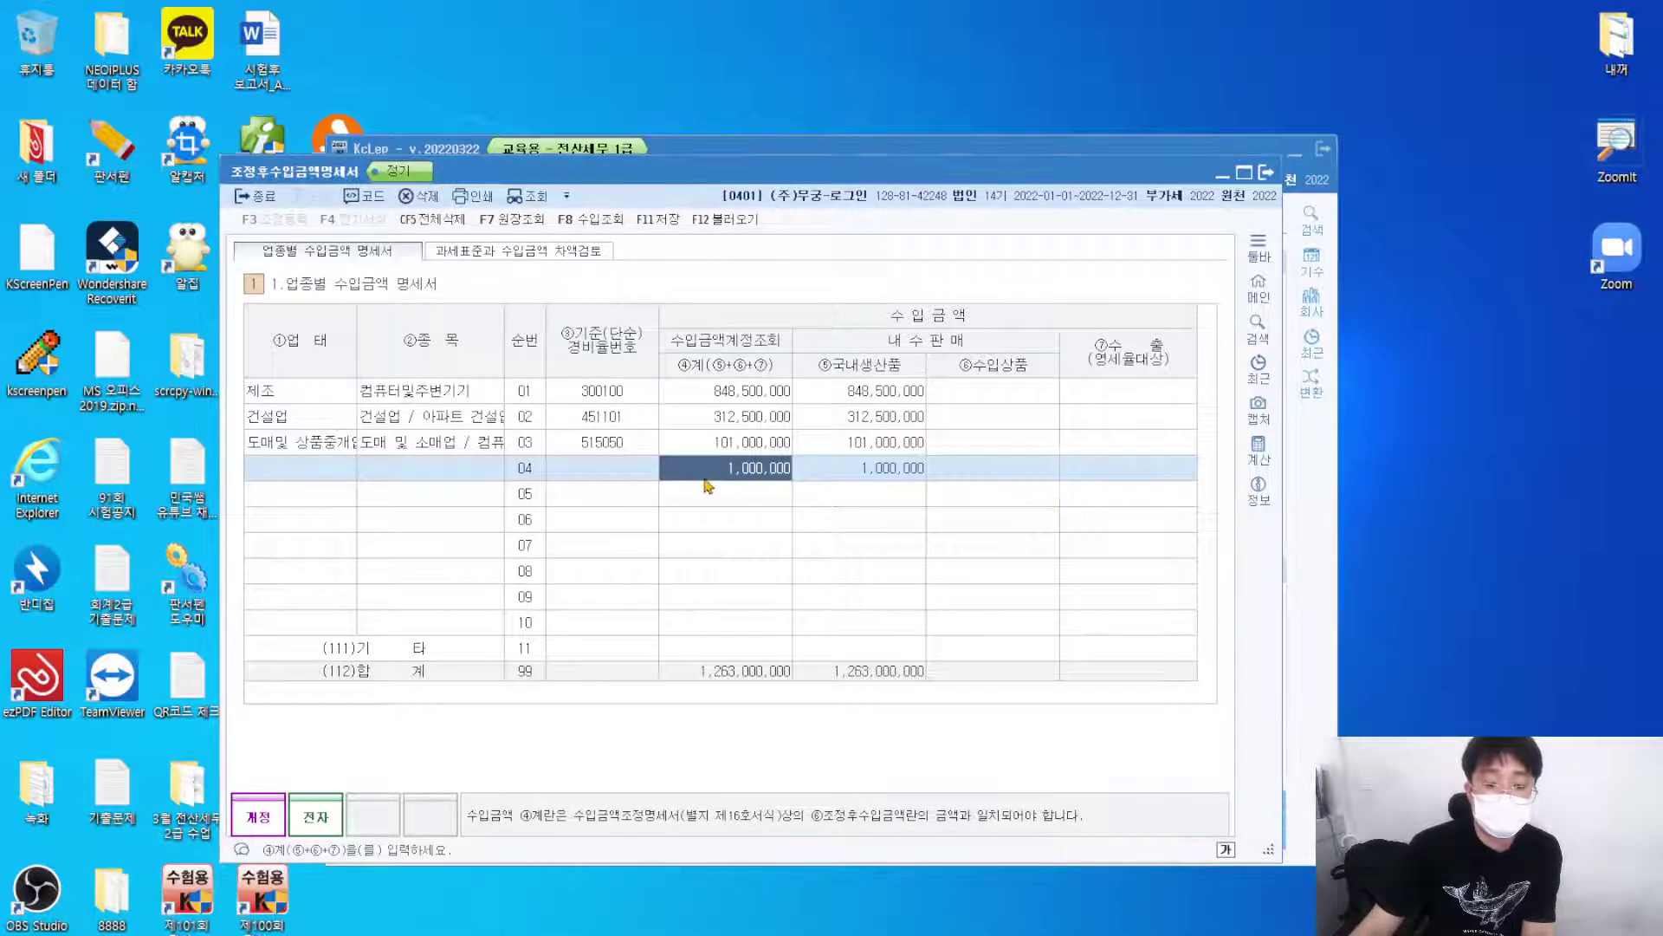
click(717, 396)
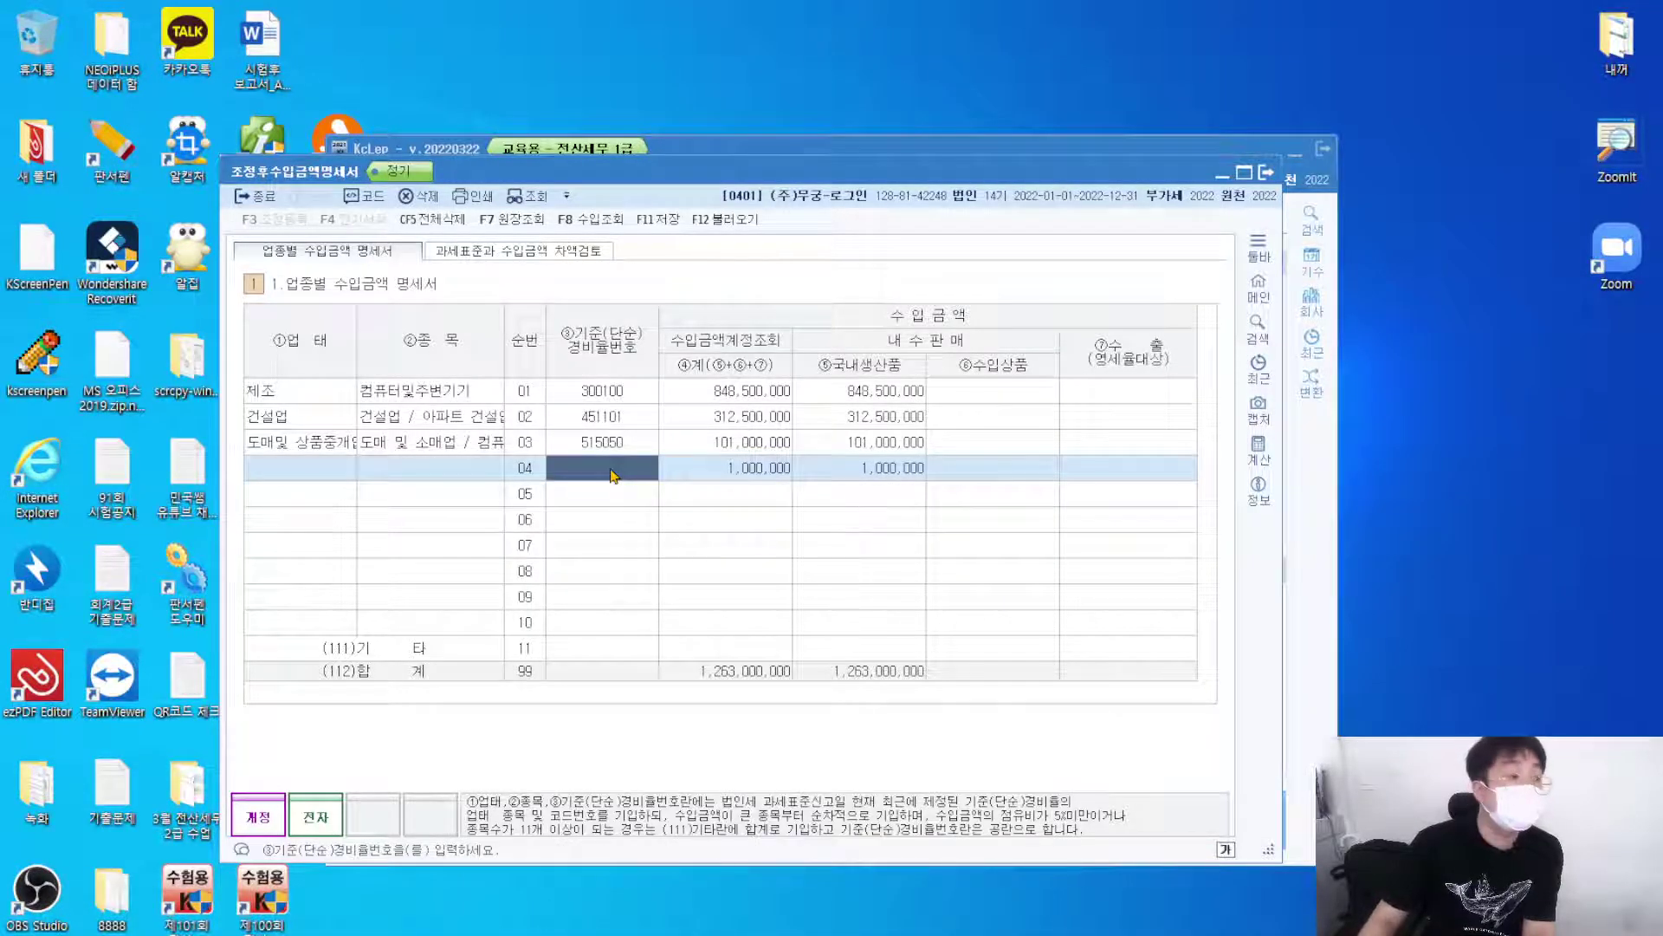
text(451101)
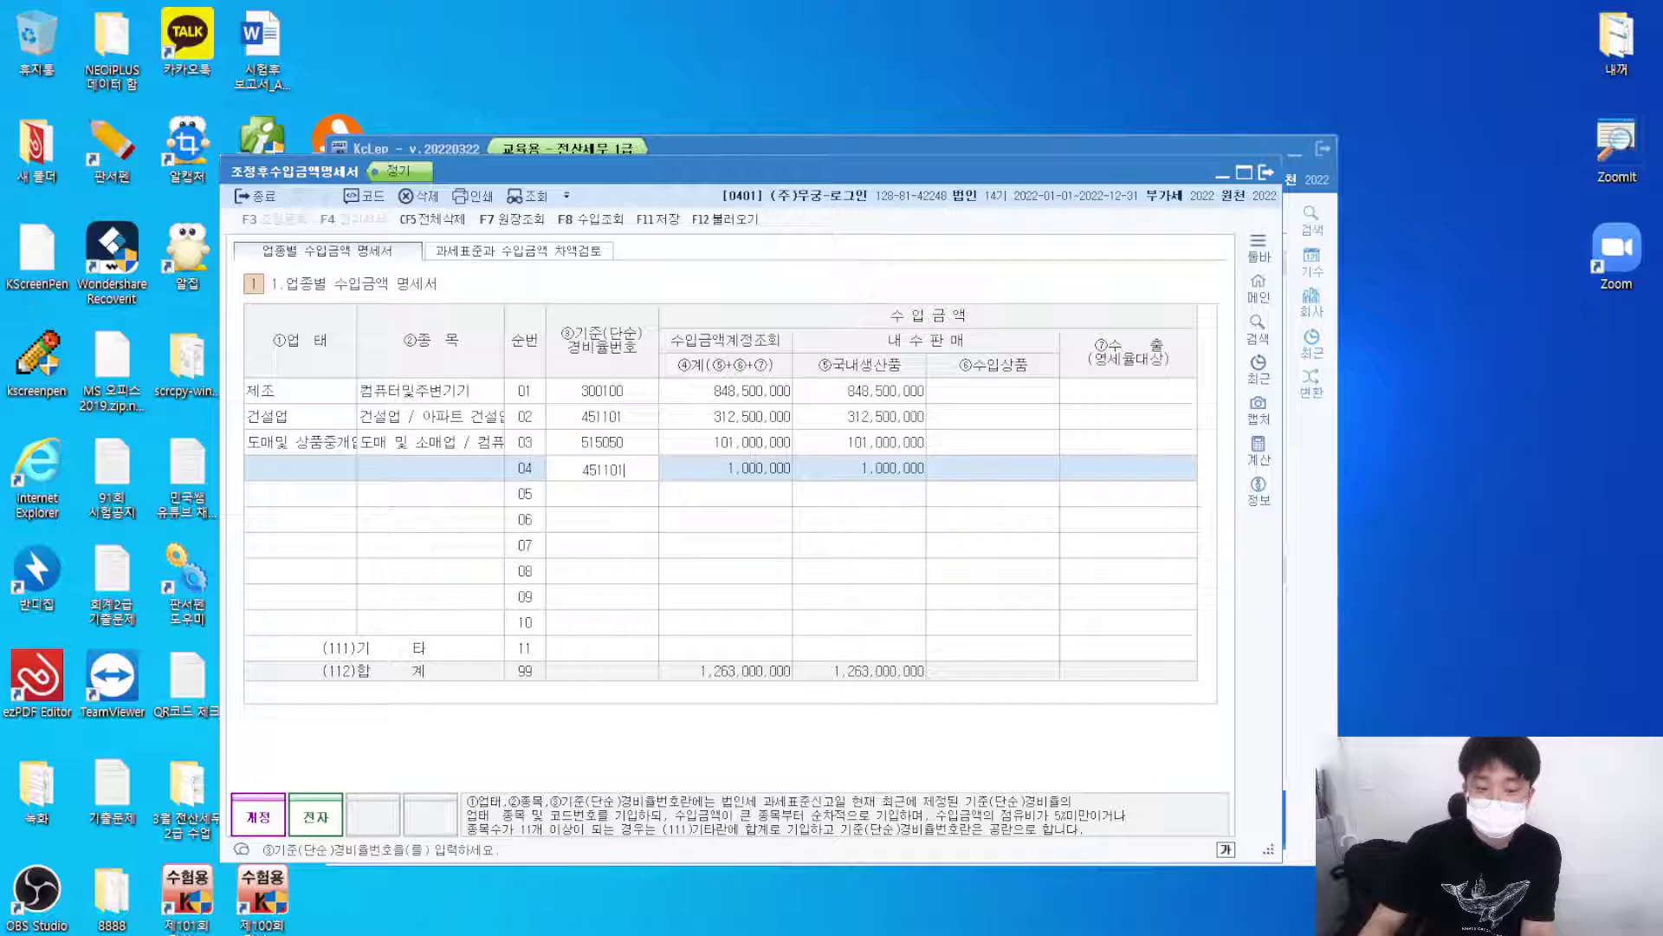
key(Return)
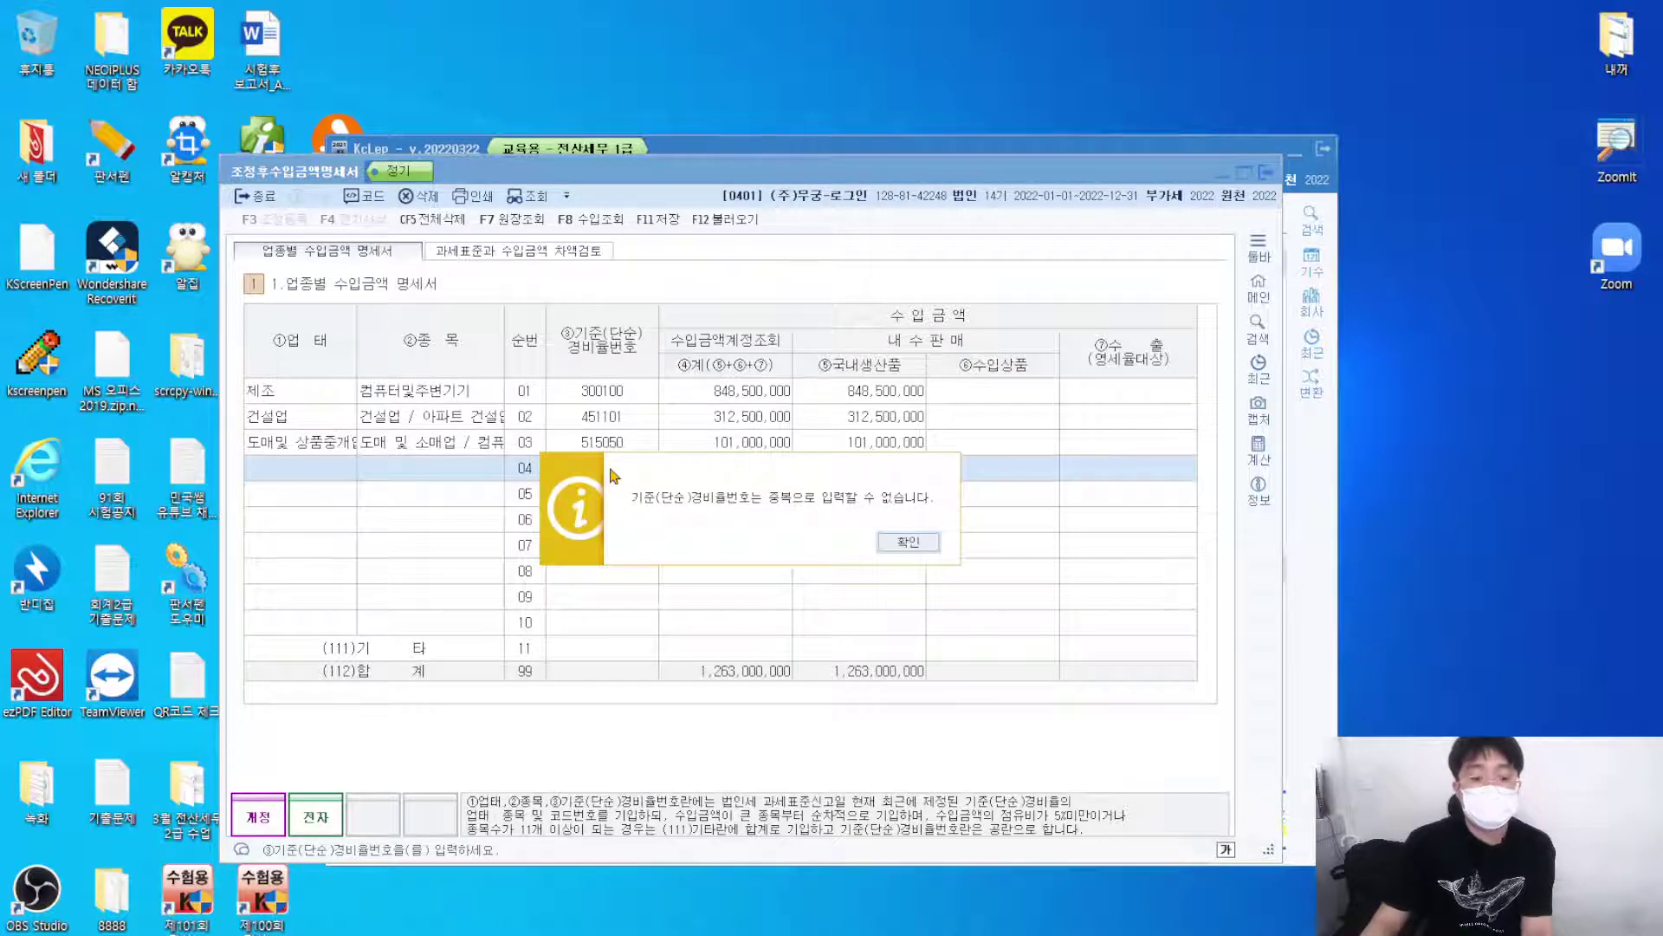
key(Return)
key(ctrl+1)
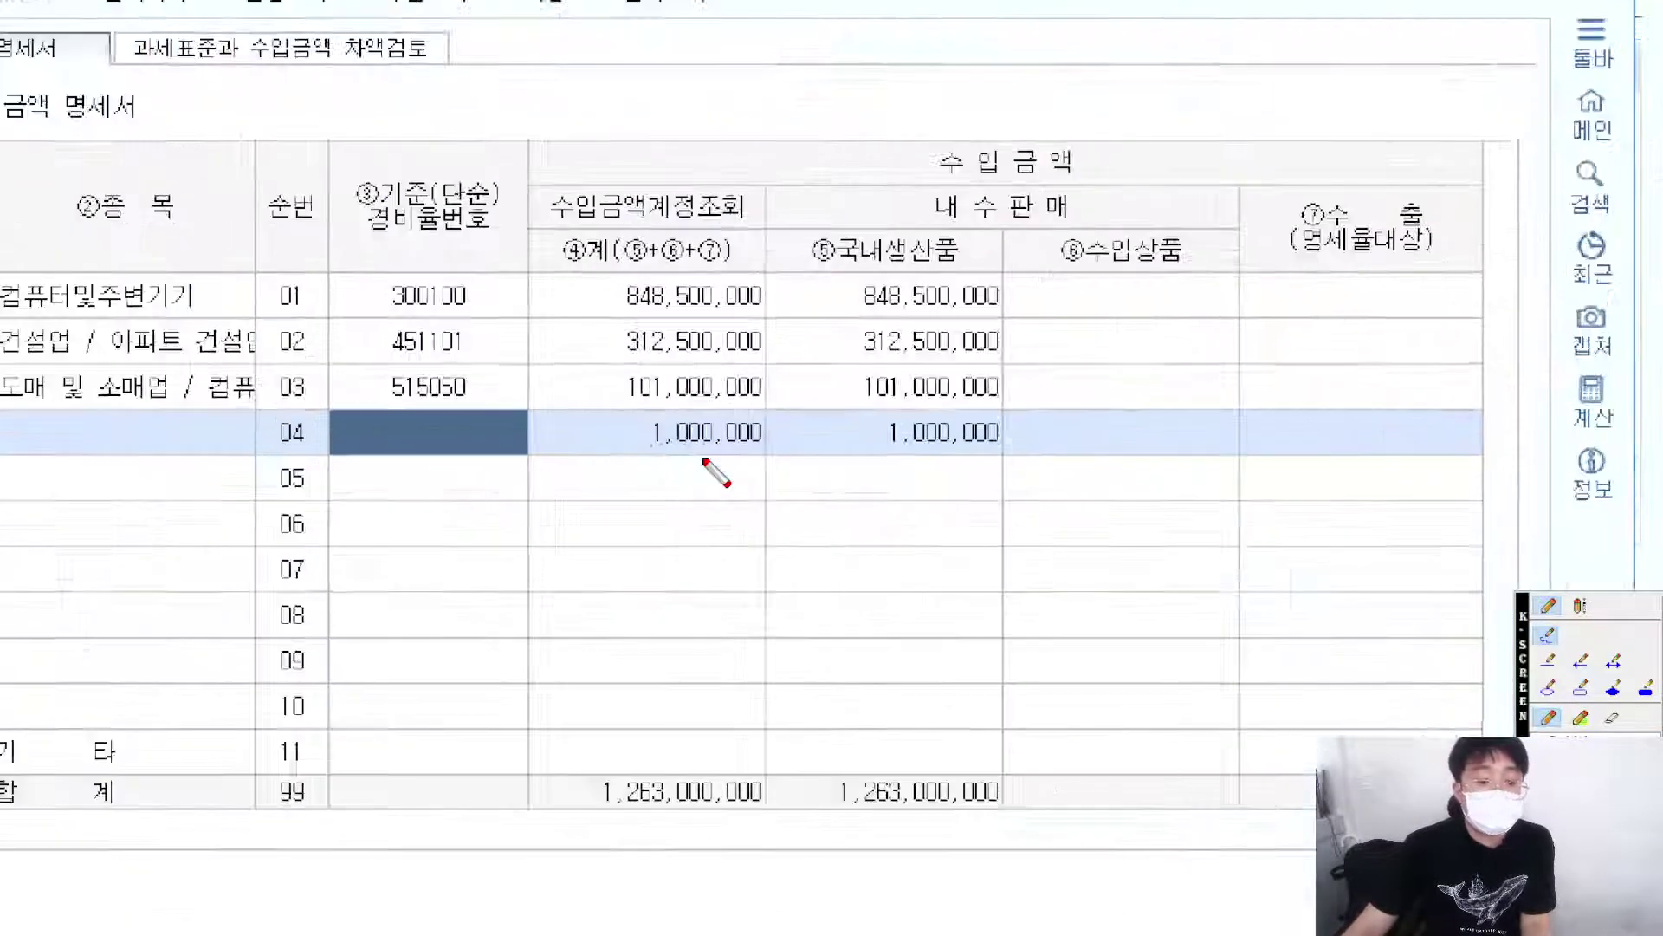
mouse_move(740, 434)
mouse_down()
mouse_move(785, 434)
mouse_move(776, 337)
mouse_up()
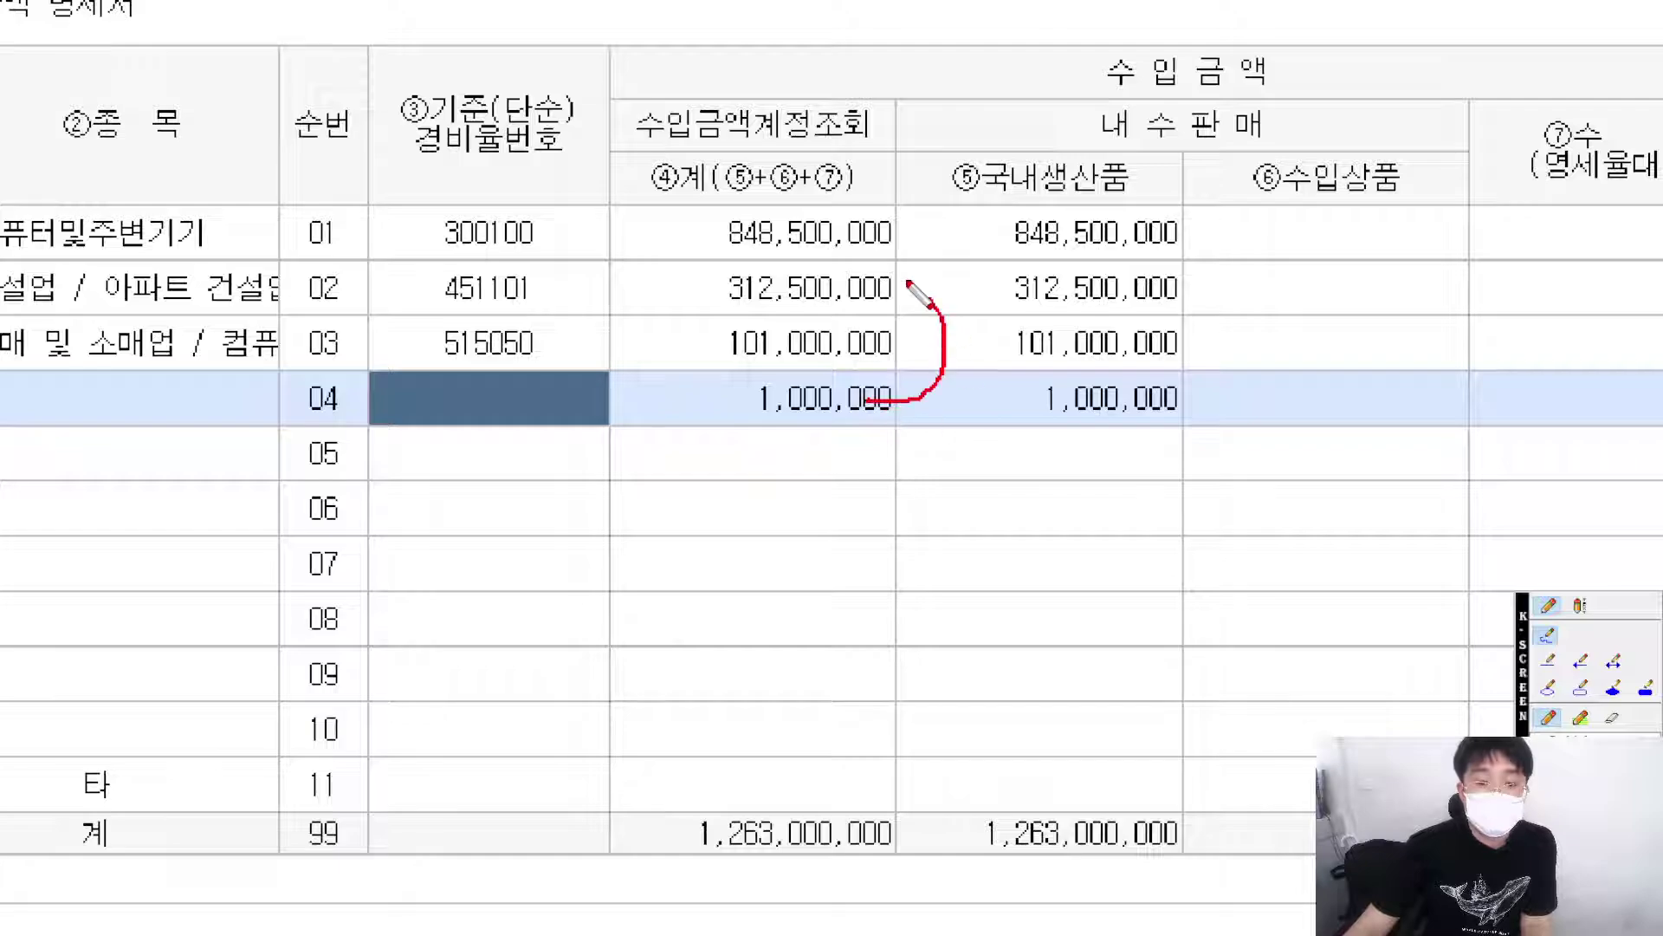
drag(907, 282, 940, 271)
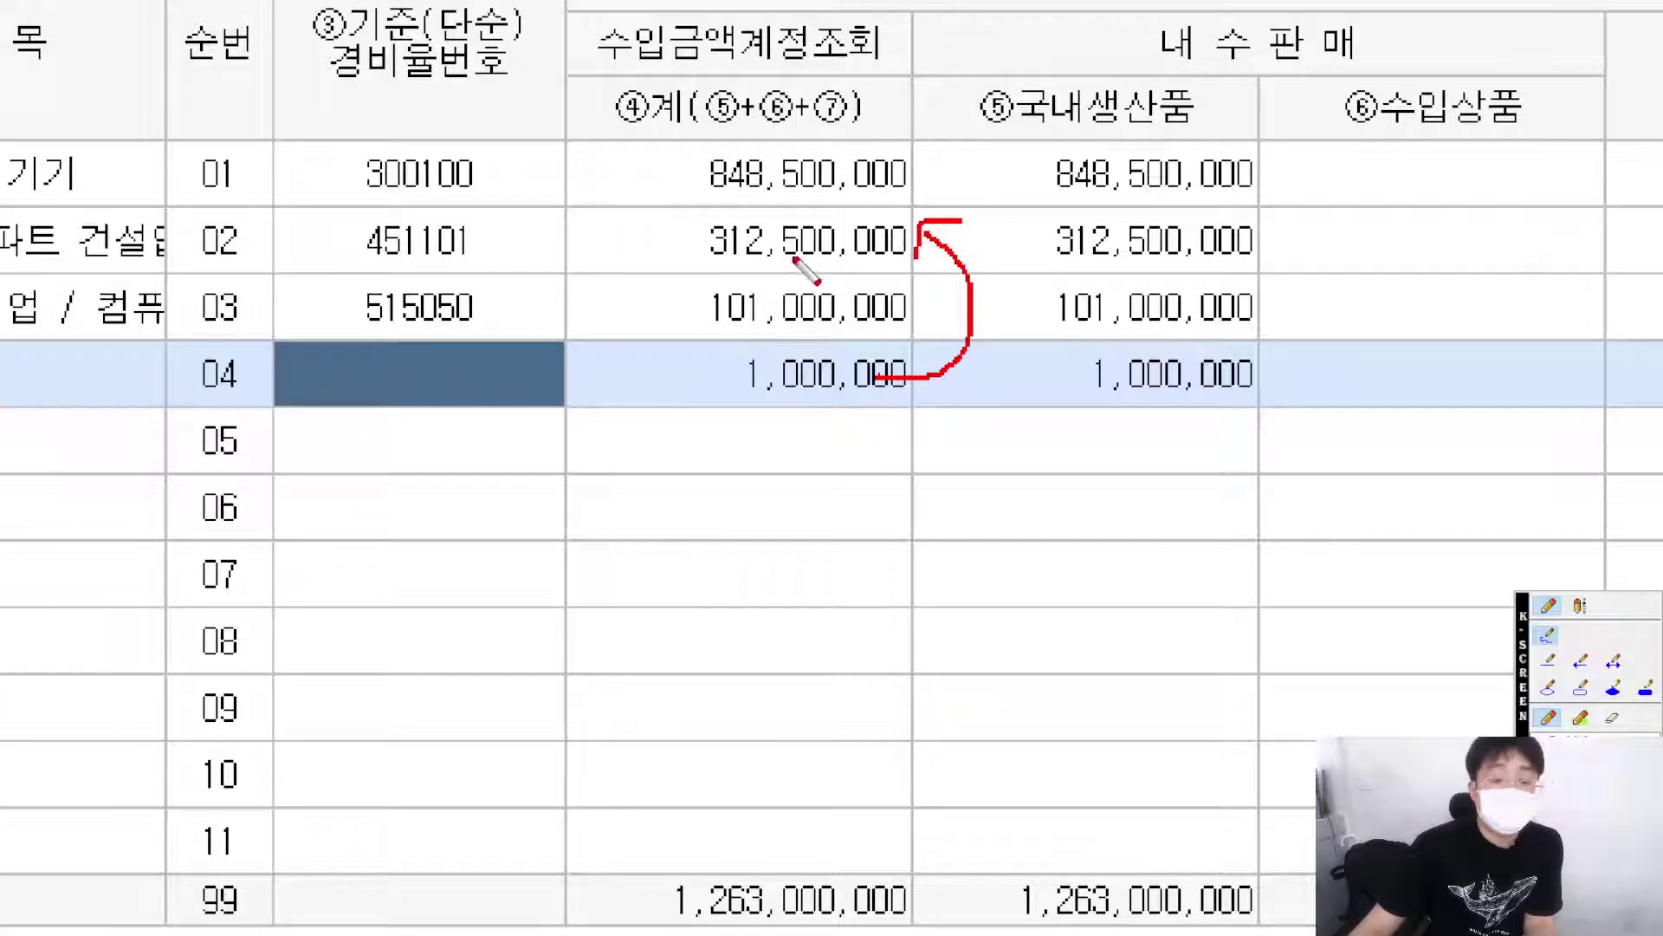
mouse_move(935, 271)
mouse_down()
mouse_move(676, 198)
mouse_move(917, 251)
mouse_up()
mouse_move(720, 423)
mouse_down()
mouse_move(797, 396)
mouse_move(890, 329)
mouse_up()
mouse_move(724, 329)
mouse_down()
mouse_move(1066, 646)
mouse_move(1133, 683)
mouse_up()
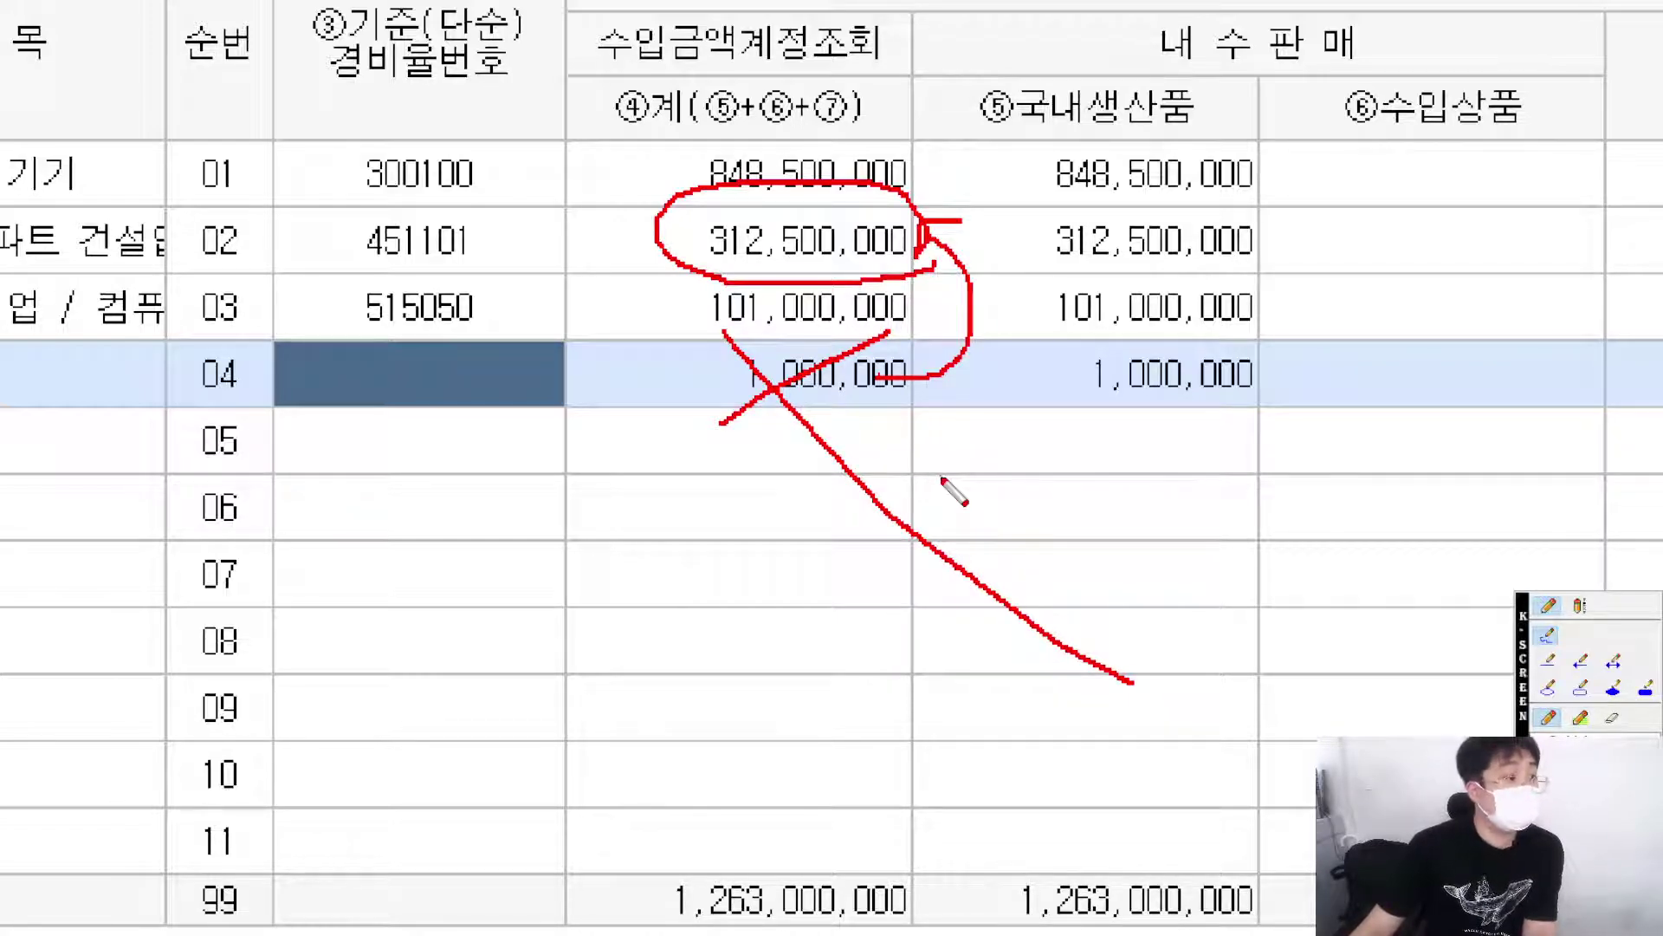
key(Escape)
Set the 수입금액계정조회 total for the construction revenue in row 02 to 313,500,000.
click(735, 416)
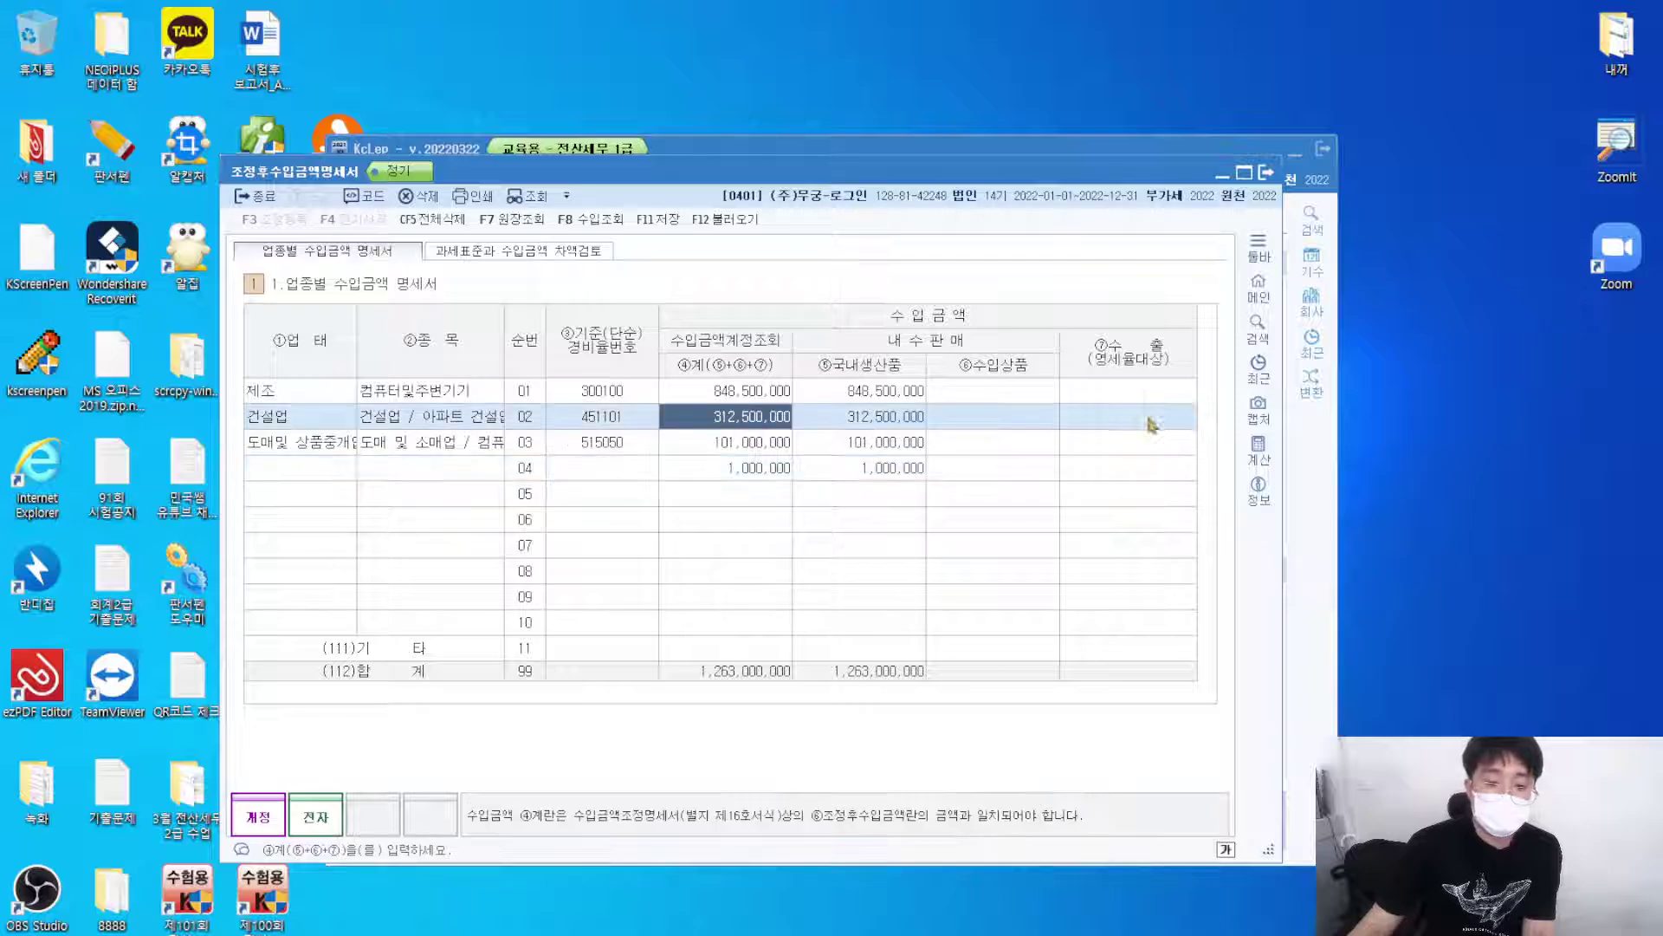
text(3)
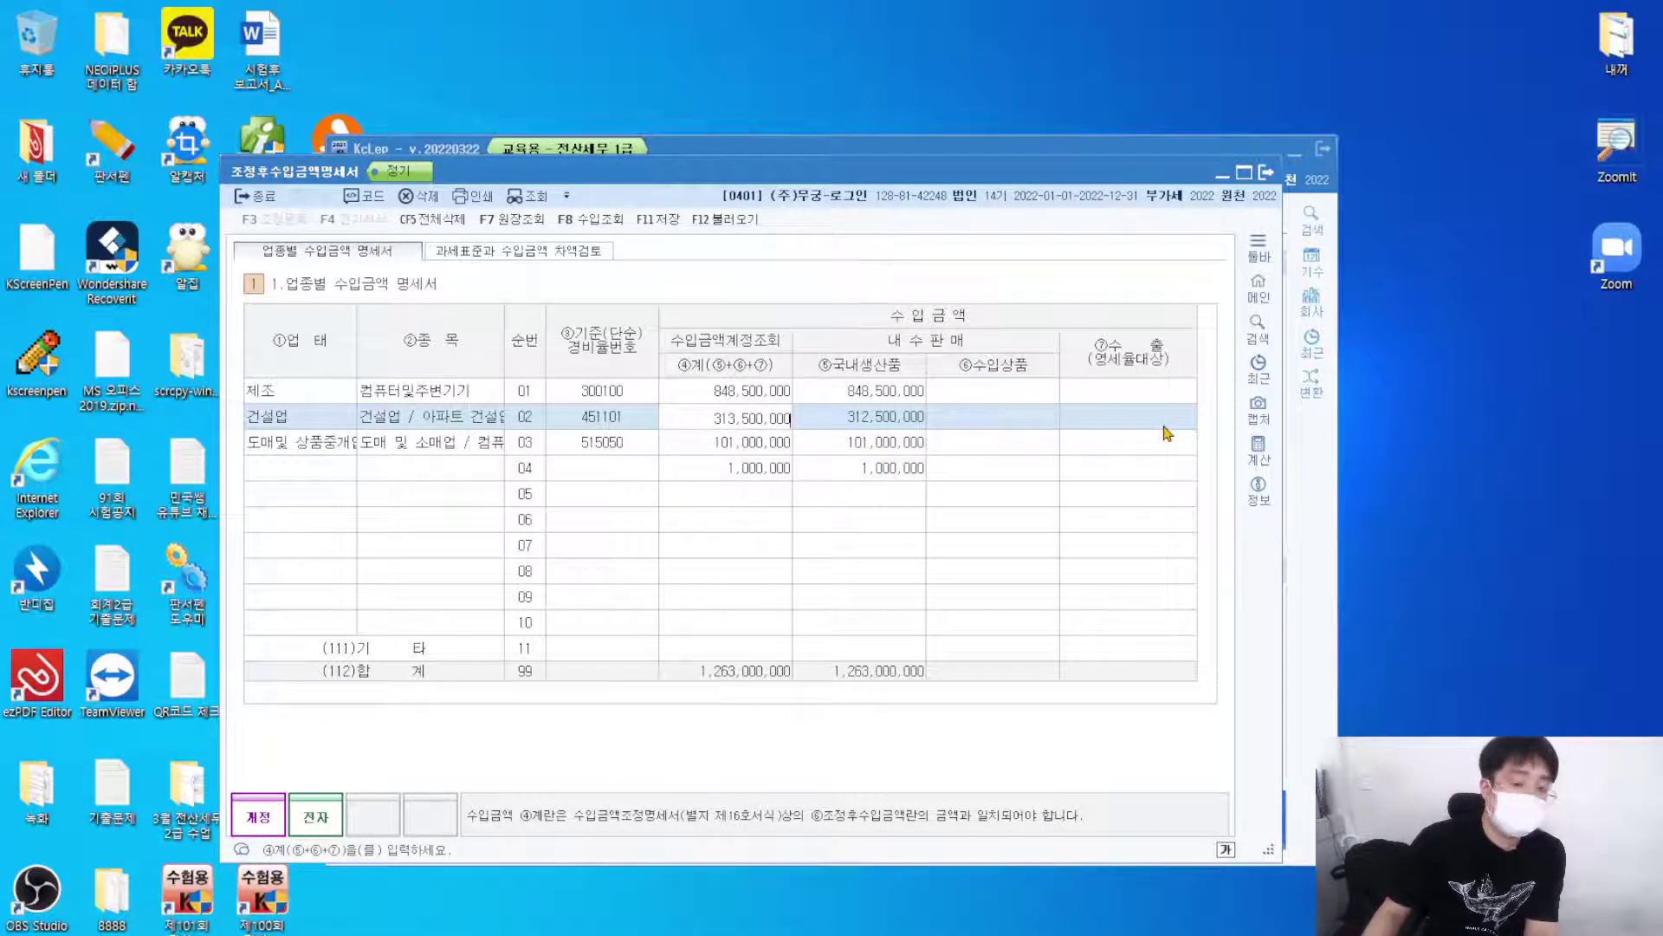
key(Return)
scroll(958, 468, up, 5)
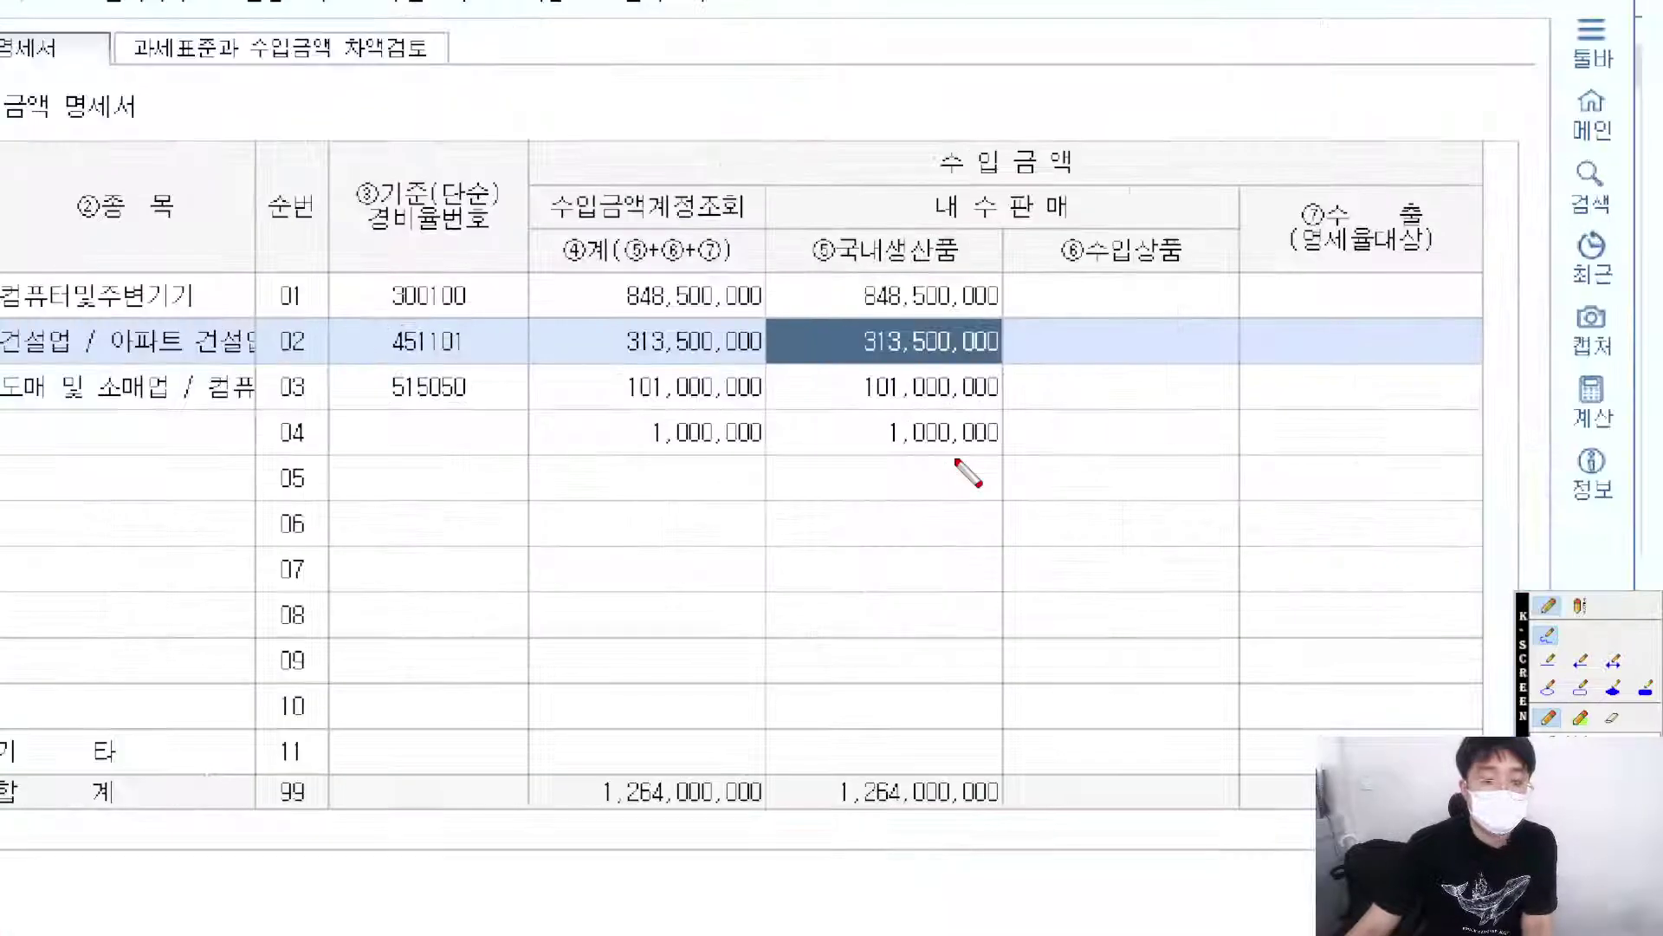
scroll(1018, 476, down, 2)
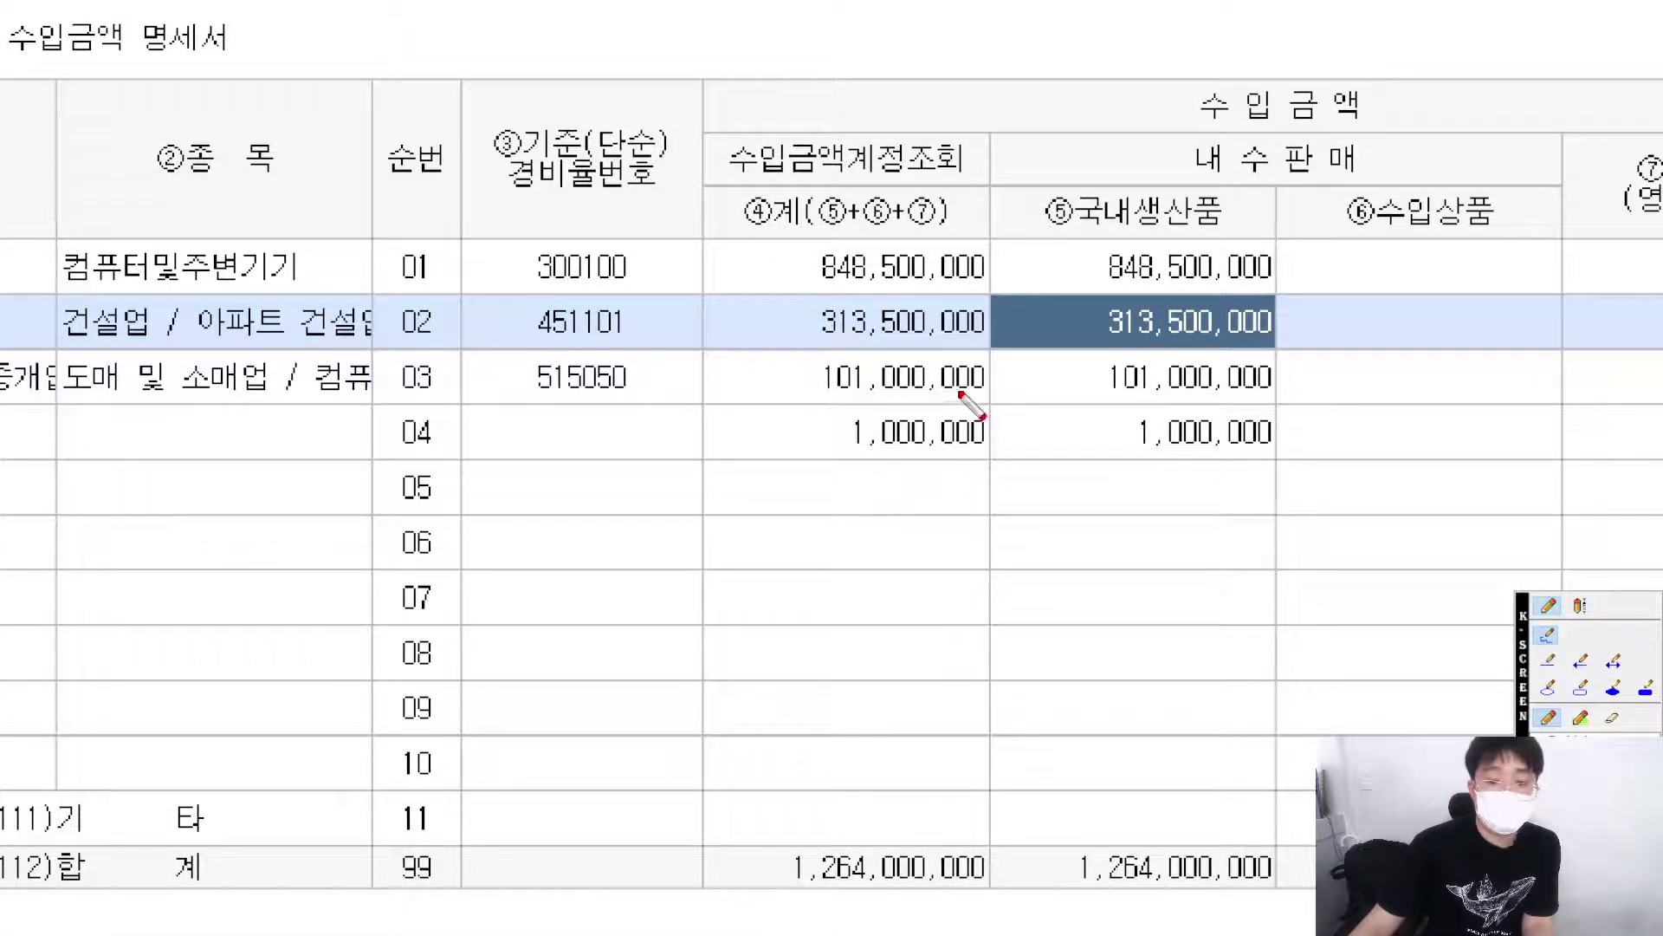
mouse_move(953, 440)
mouse_down()
mouse_move(1005, 343)
mouse_move(997, 327)
mouse_move(1031, 335)
mouse_up()
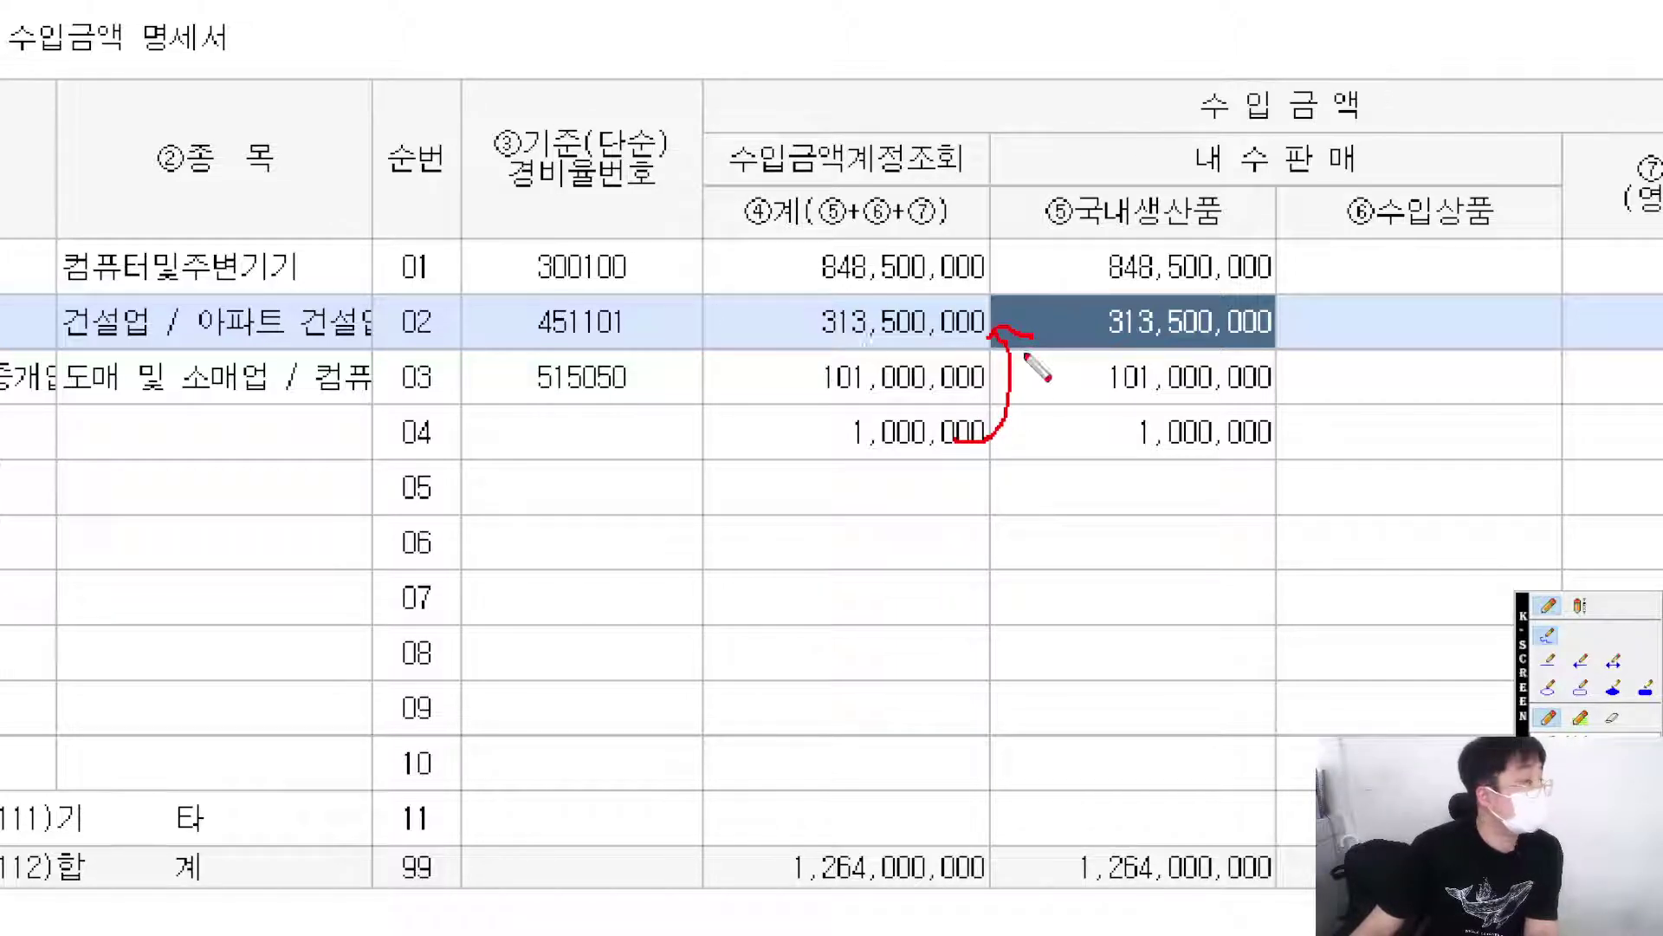
key(Escape)
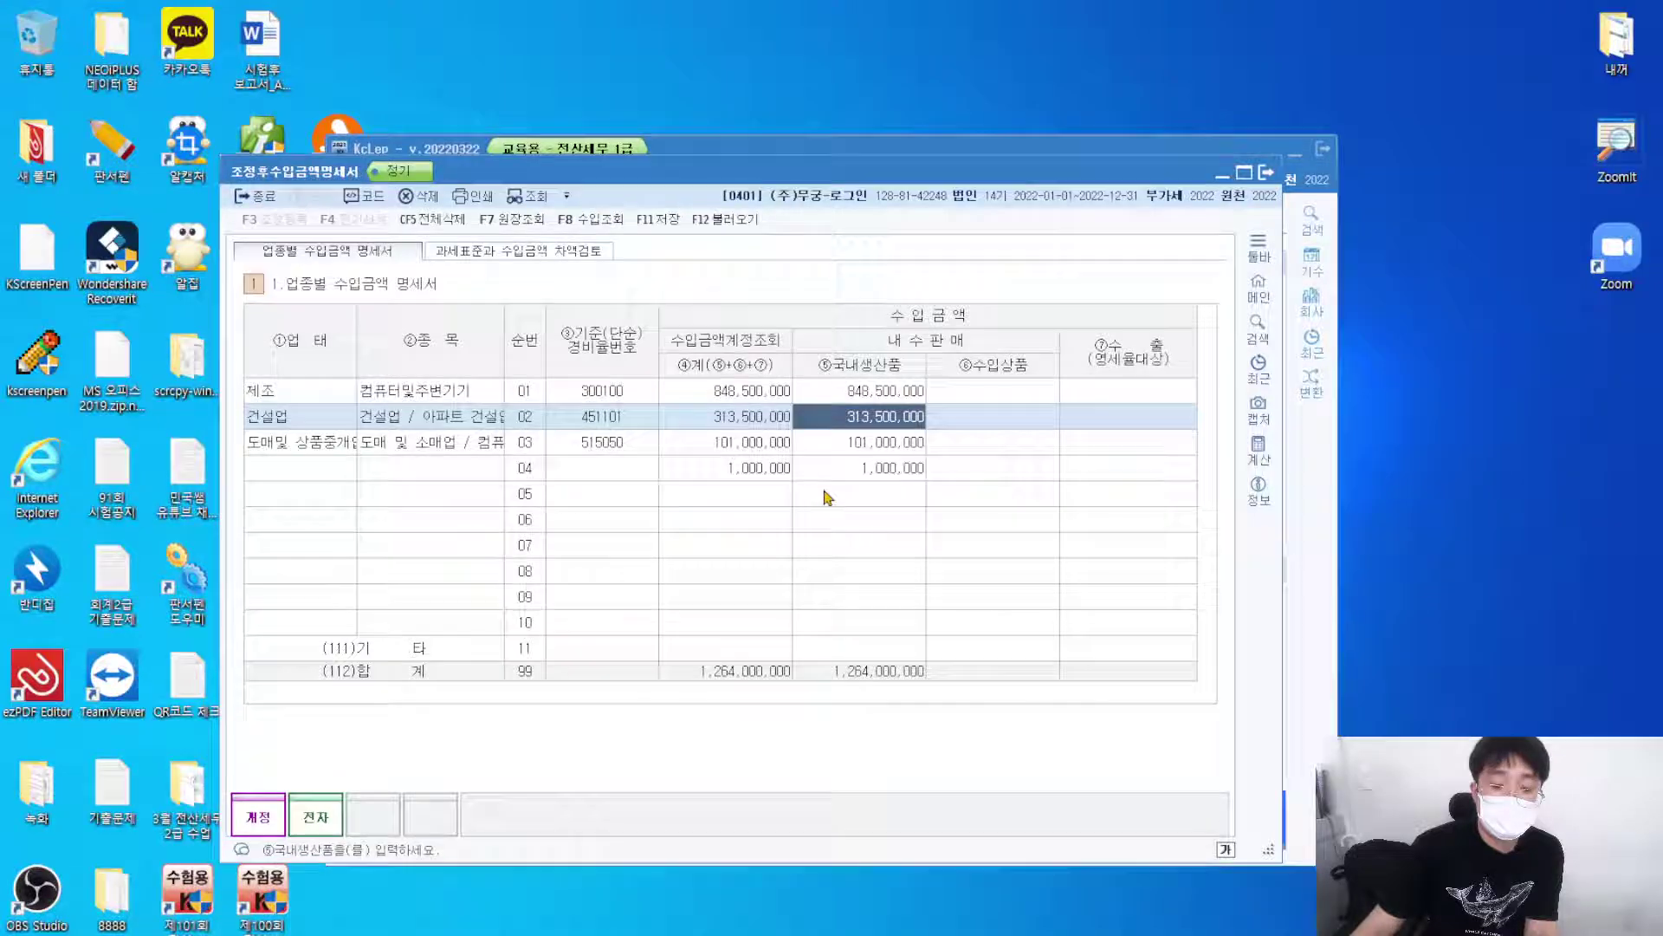
Delete the row 04 entry of 1,000,000 from the 업종별 수입금액 명세서.
click(760, 473)
key(F5)
key(Return)
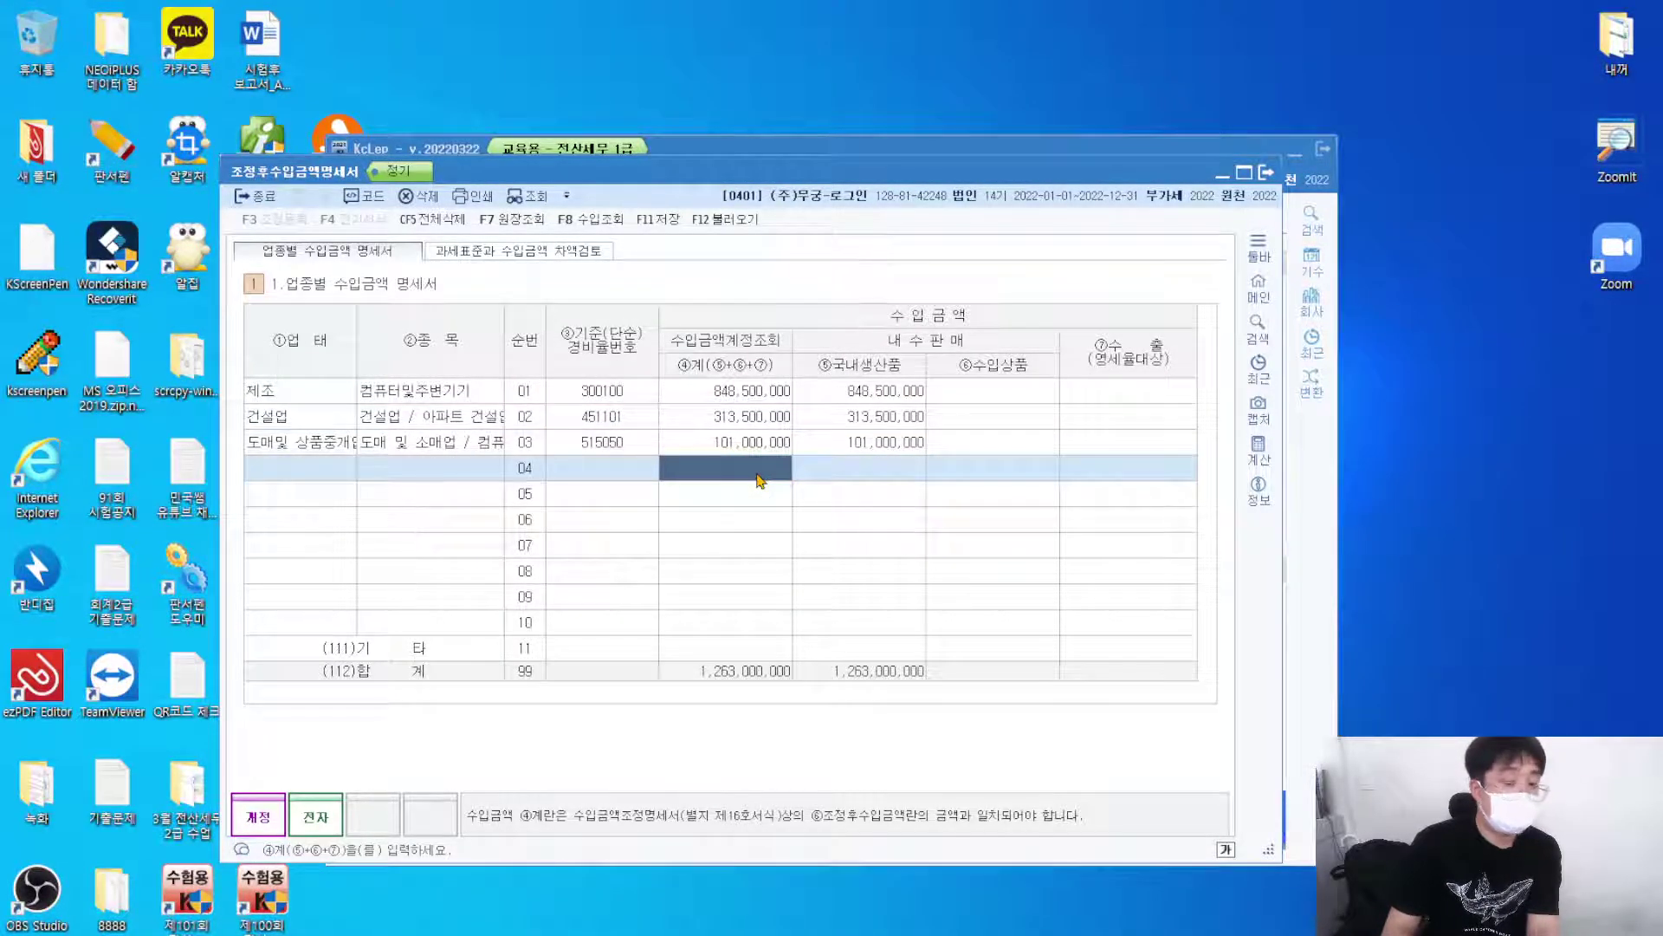
key(ctrl+1)
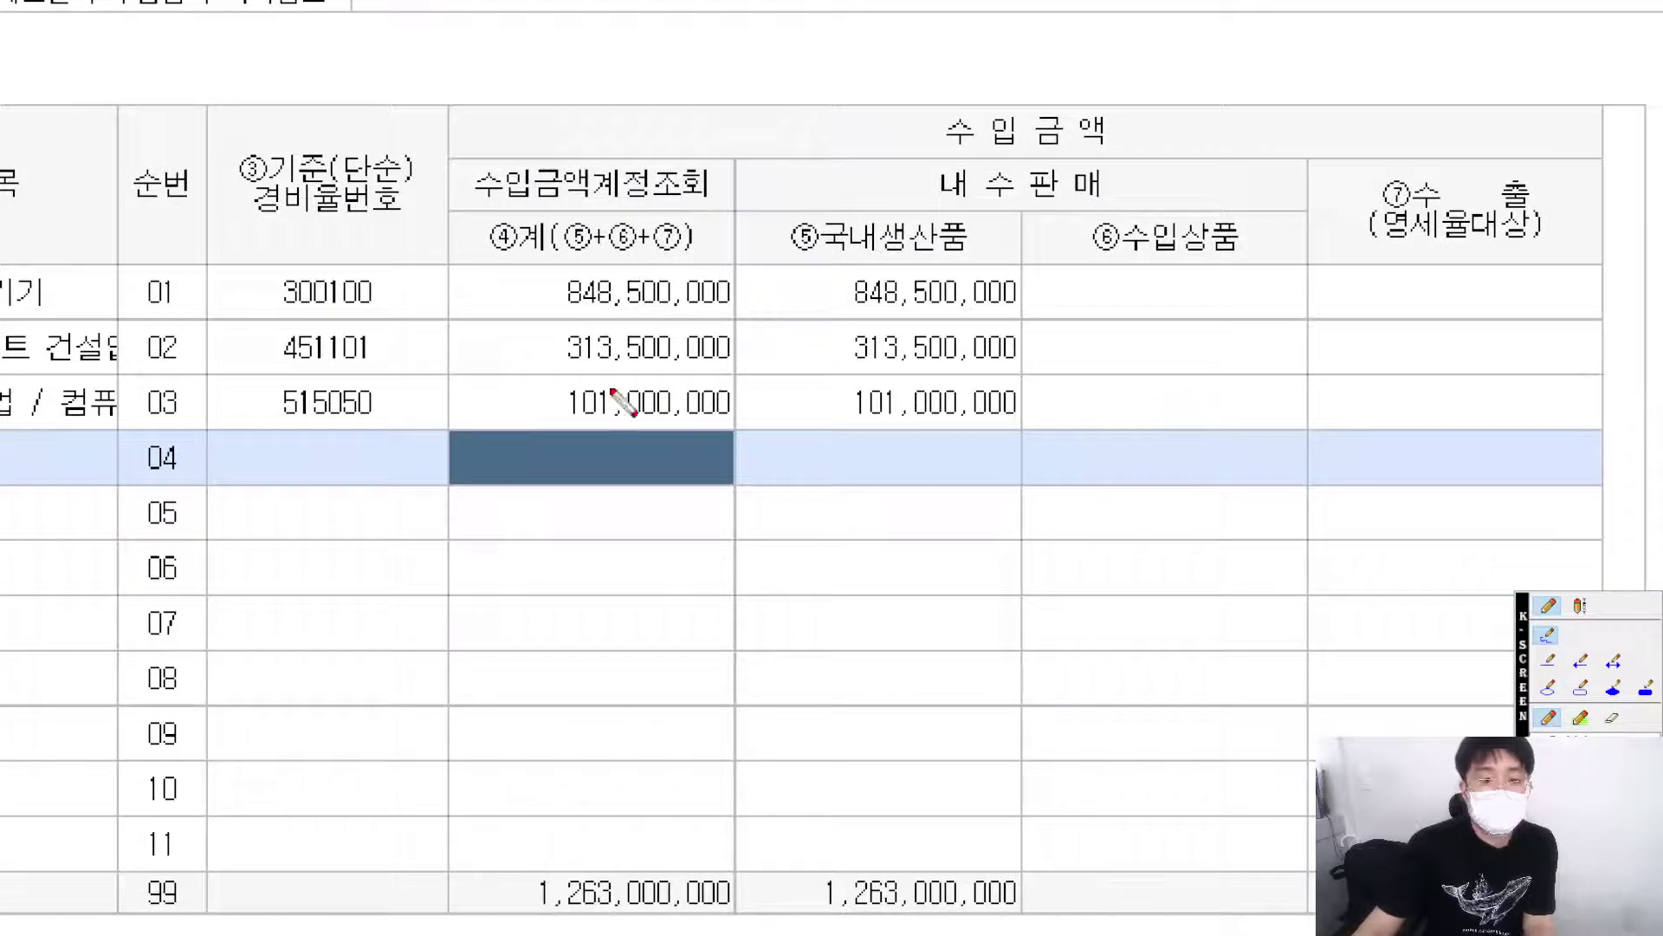
drag(735, 434, 528, 434)
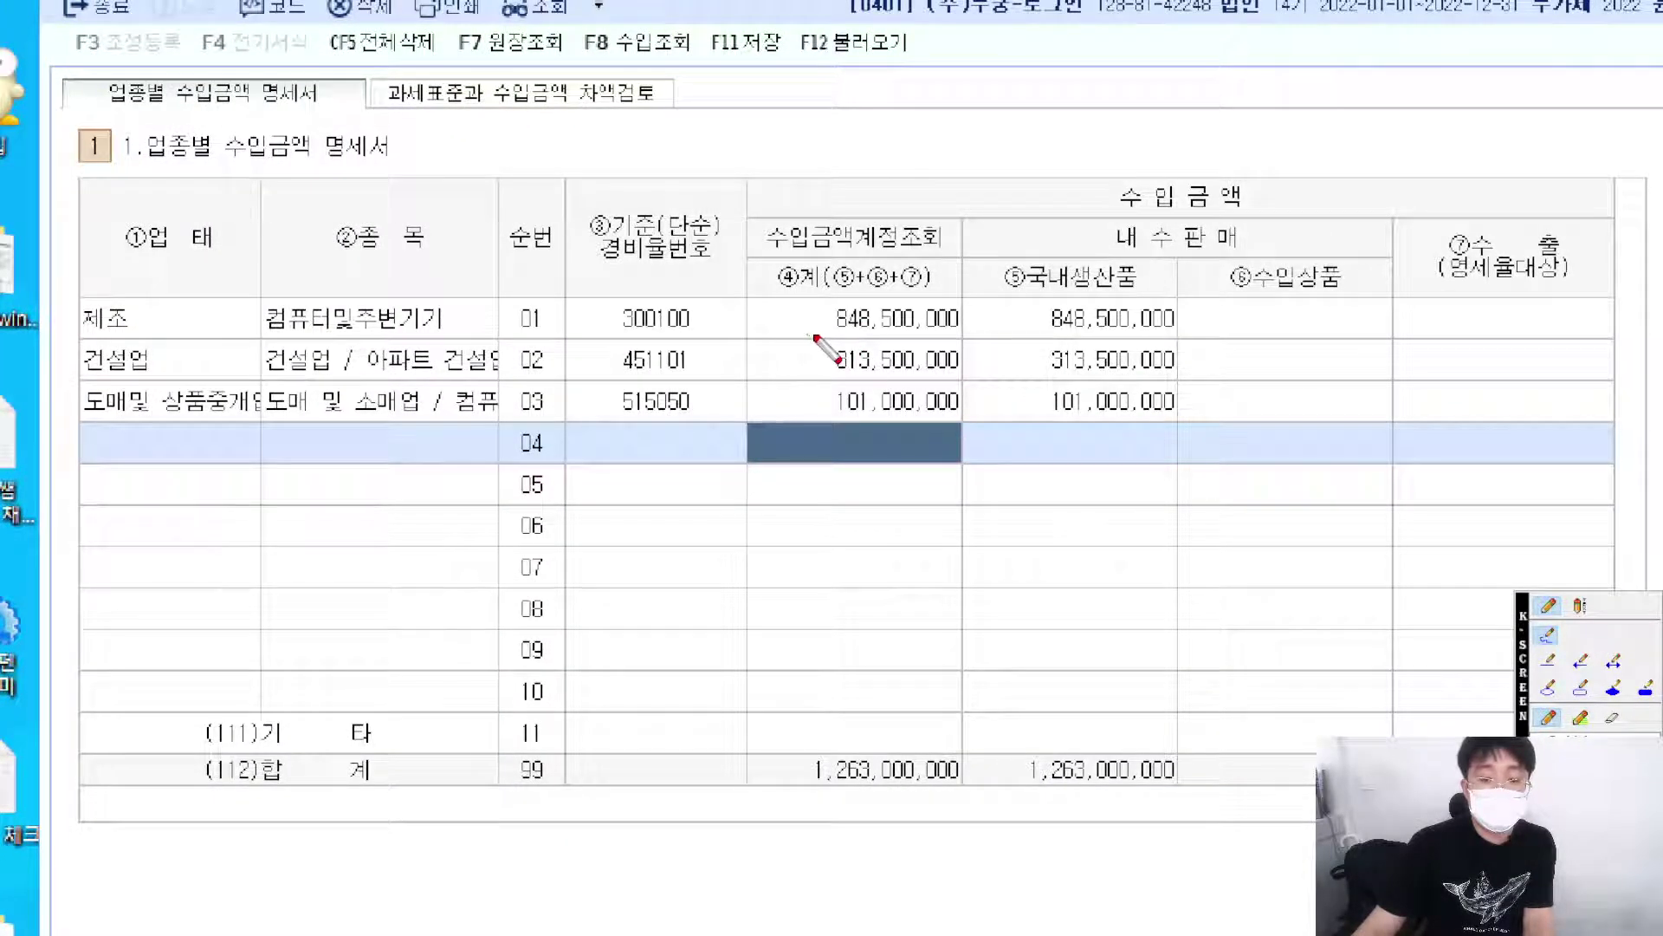
drag(810, 335, 969, 334)
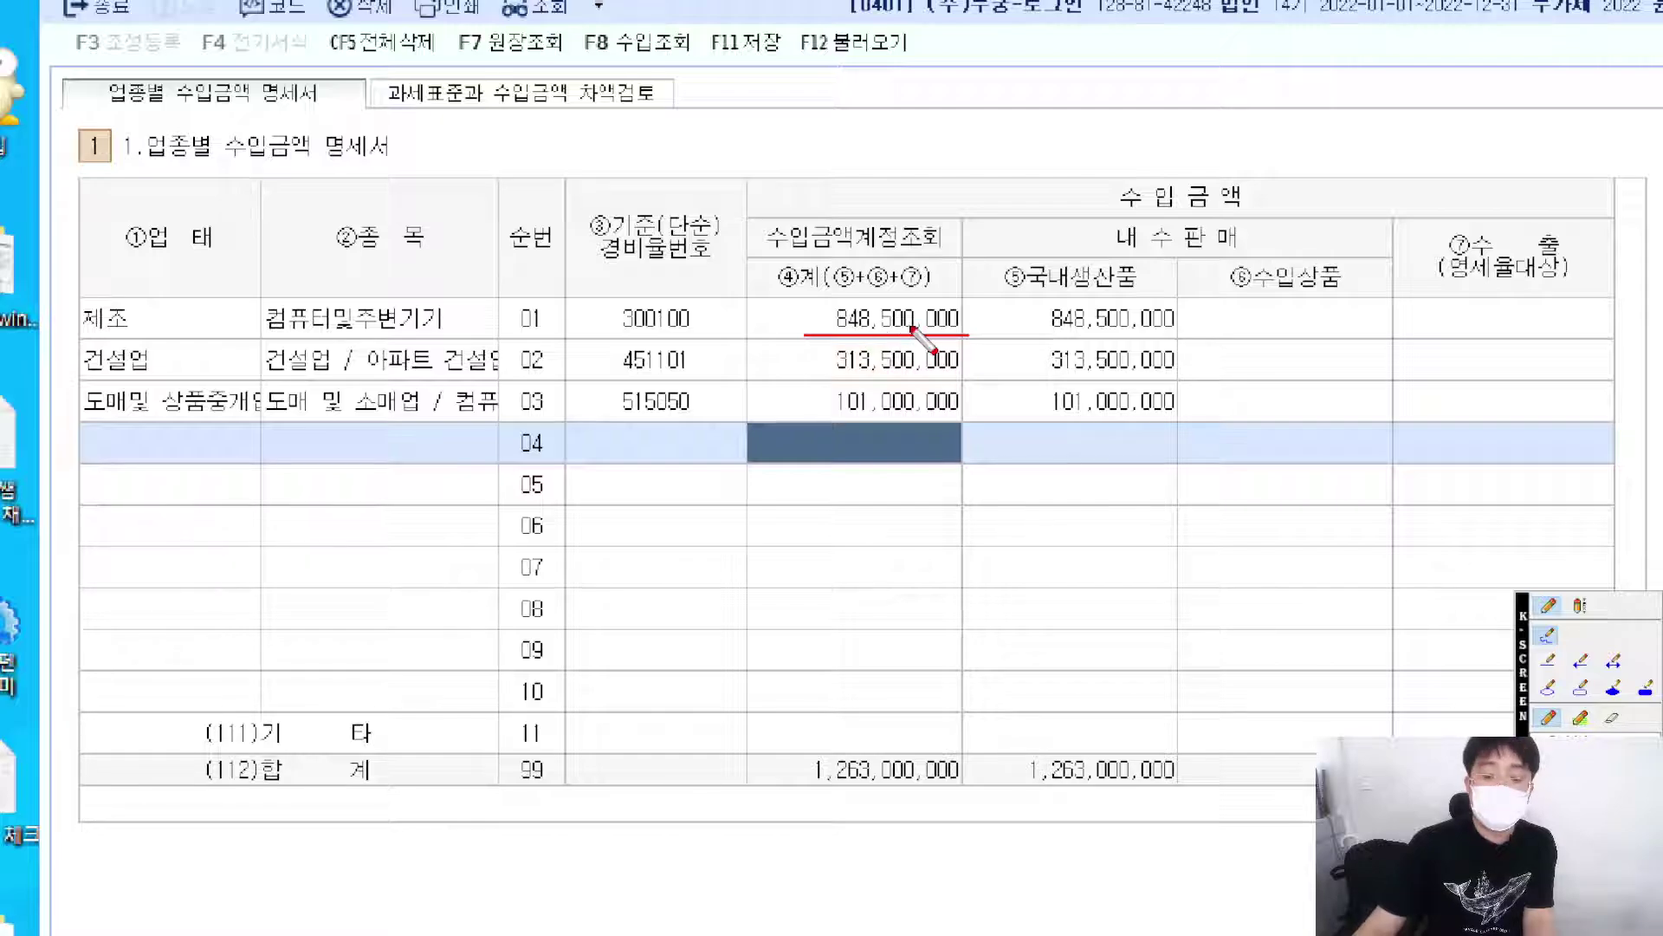
mouse_move(1449, 317)
mouse_down()
mouse_move(1603, 338)
mouse_move(1639, 323)
mouse_up()
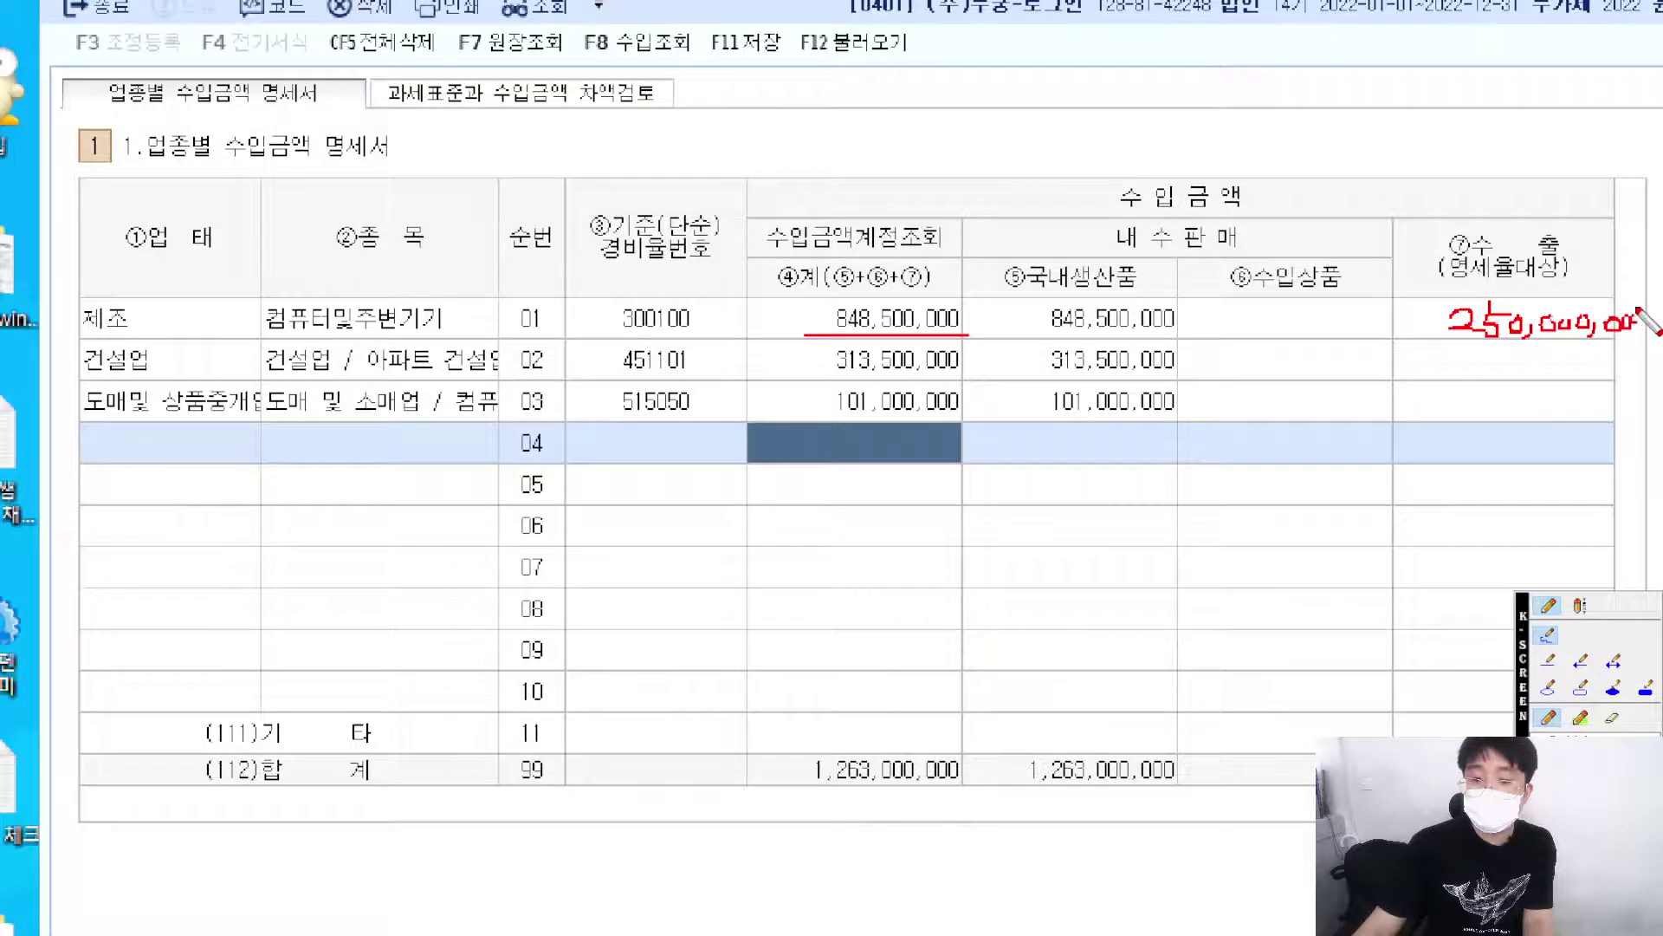
mouse_move(1147, 298)
mouse_down()
mouse_move(1139, 279)
mouse_move(1200, 282)
mouse_up()
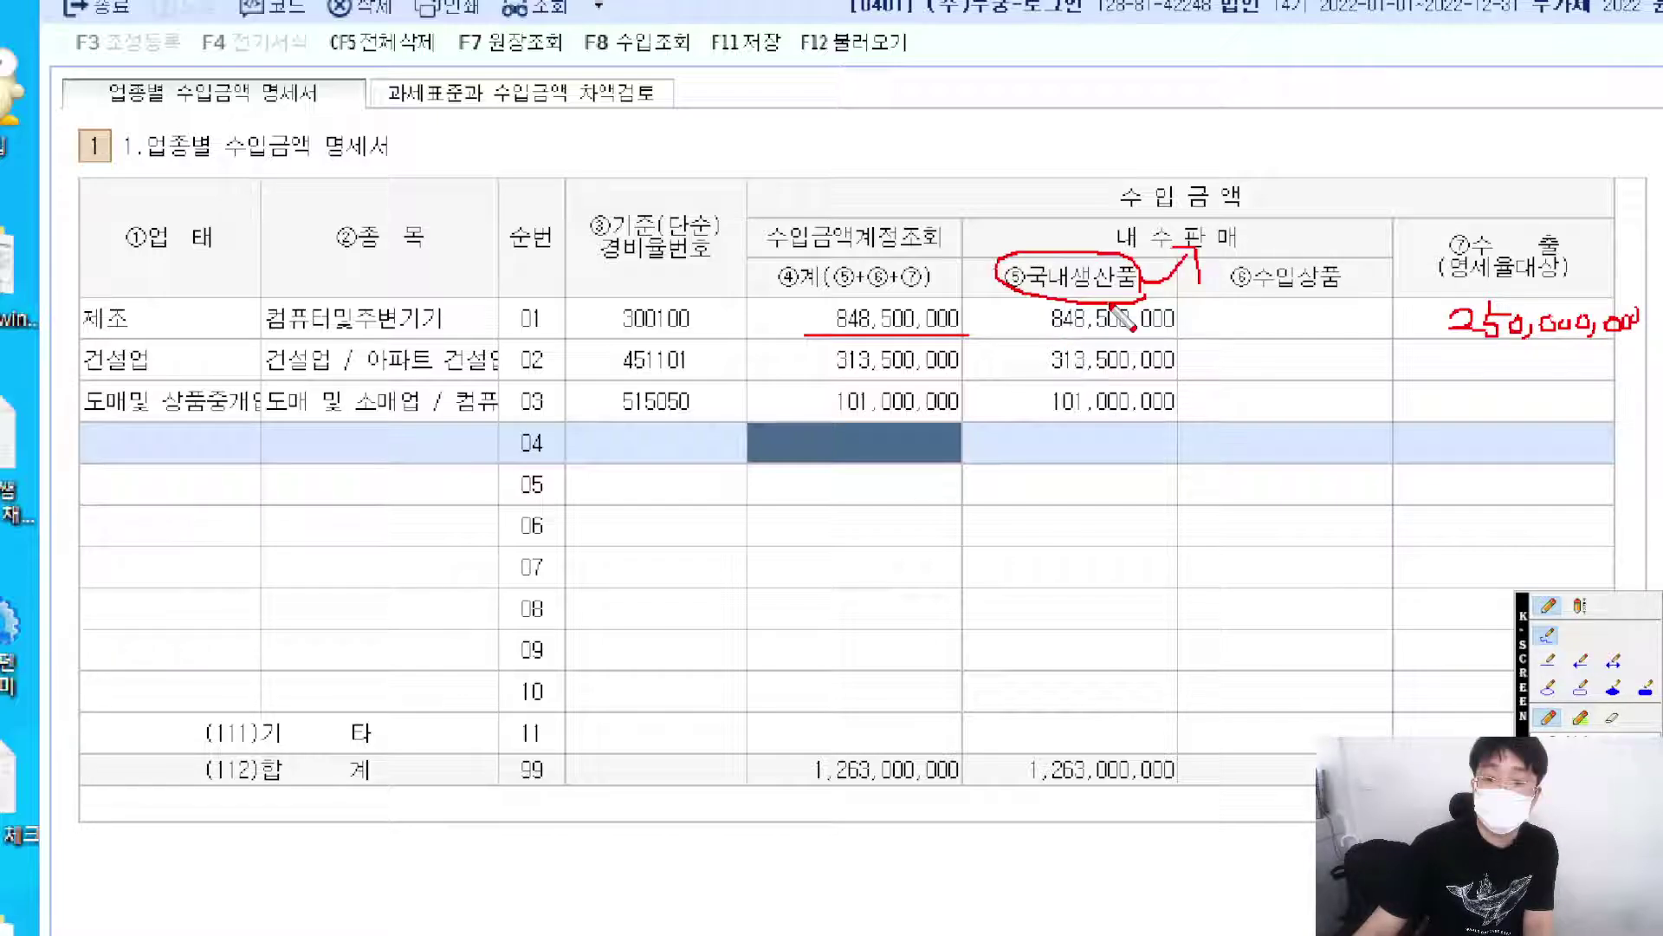
drag(1274, 317, 1347, 317)
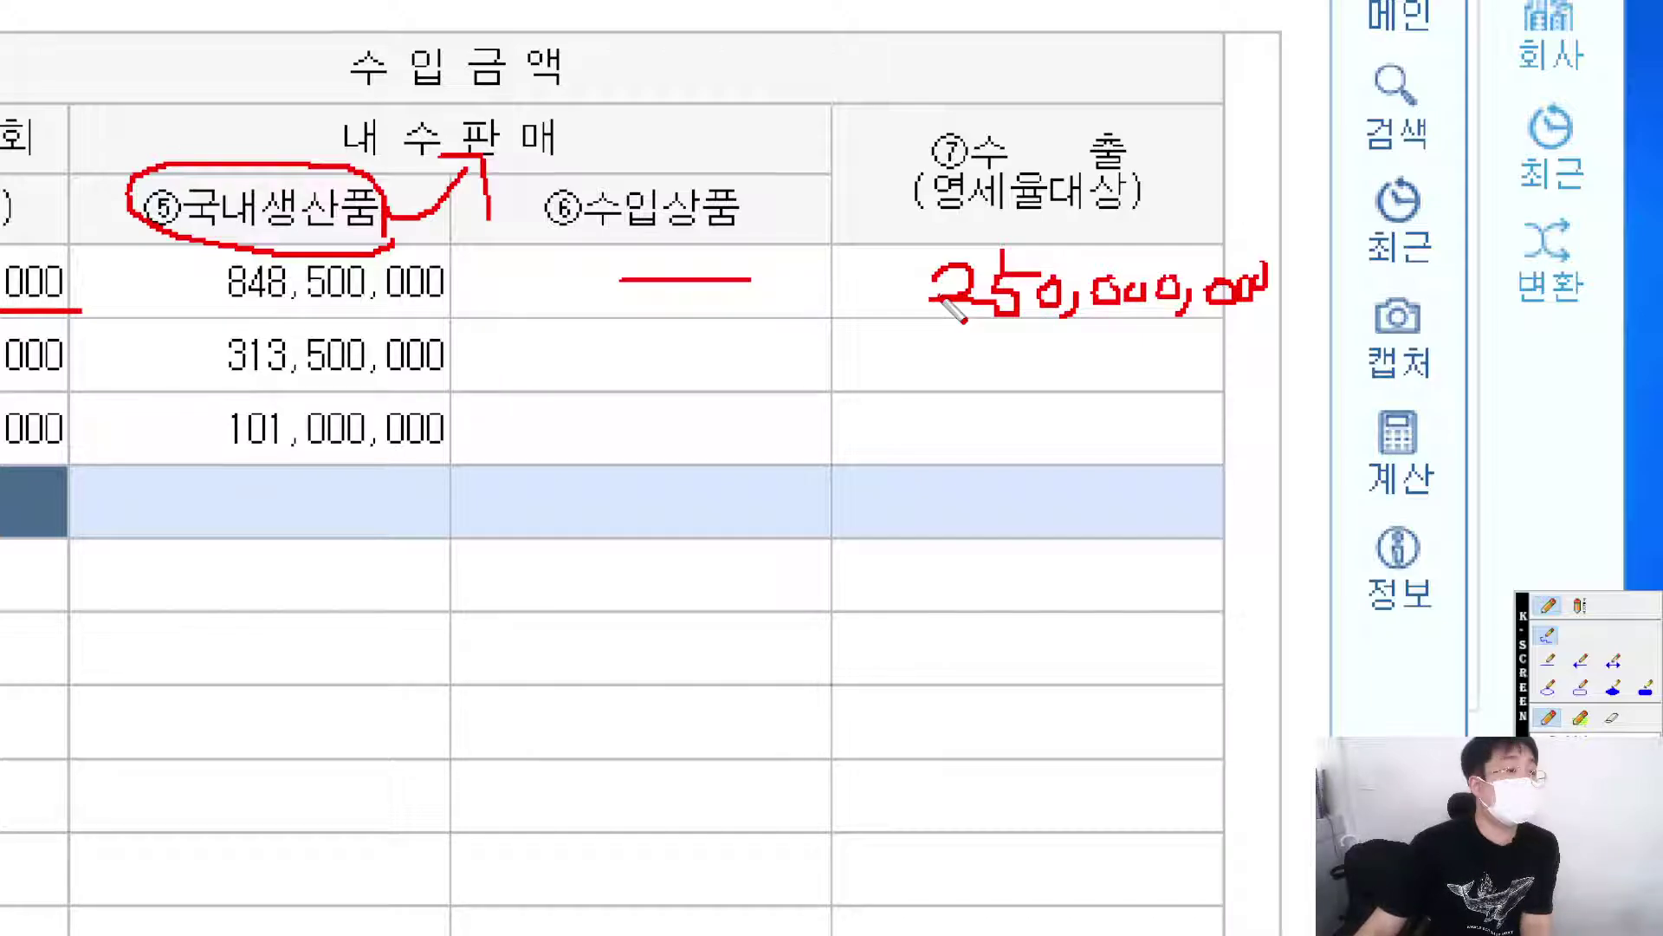
drag(208, 307, 493, 307)
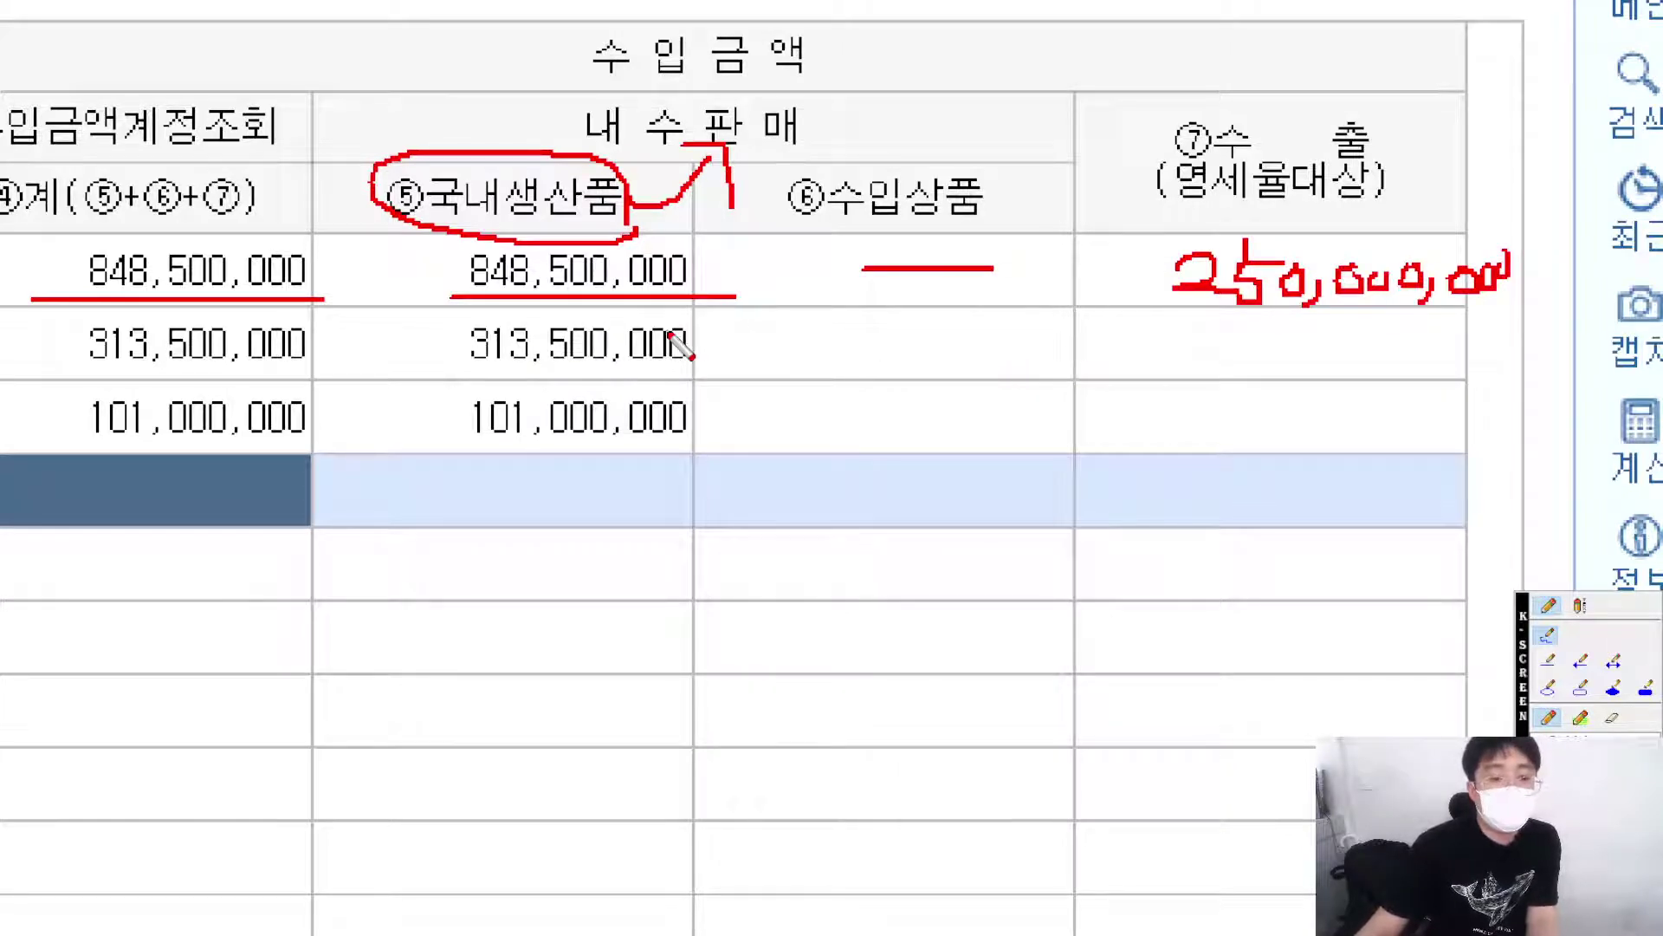
key(ctrl+z)
key(ctrl+z)
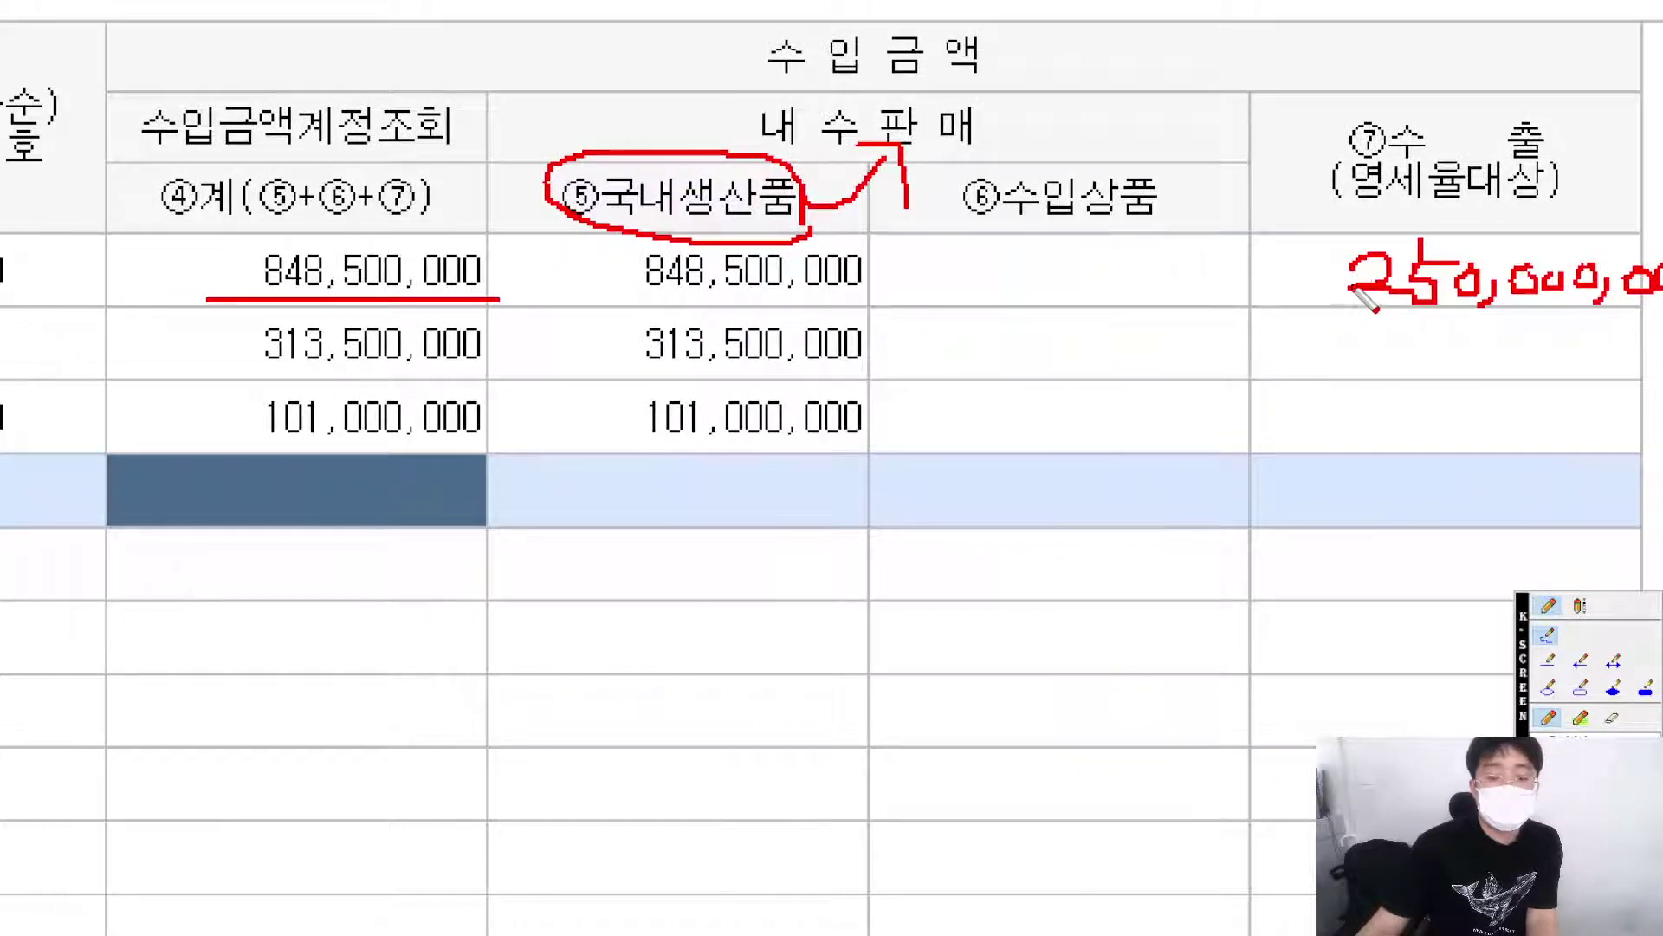
mouse_move(1369, 283)
mouse_down()
mouse_move(888, 279)
mouse_move(910, 261)
mouse_move(895, 327)
mouse_move(575, 312)
mouse_move(884, 260)
mouse_move(898, 323)
mouse_move(836, 330)
mouse_up()
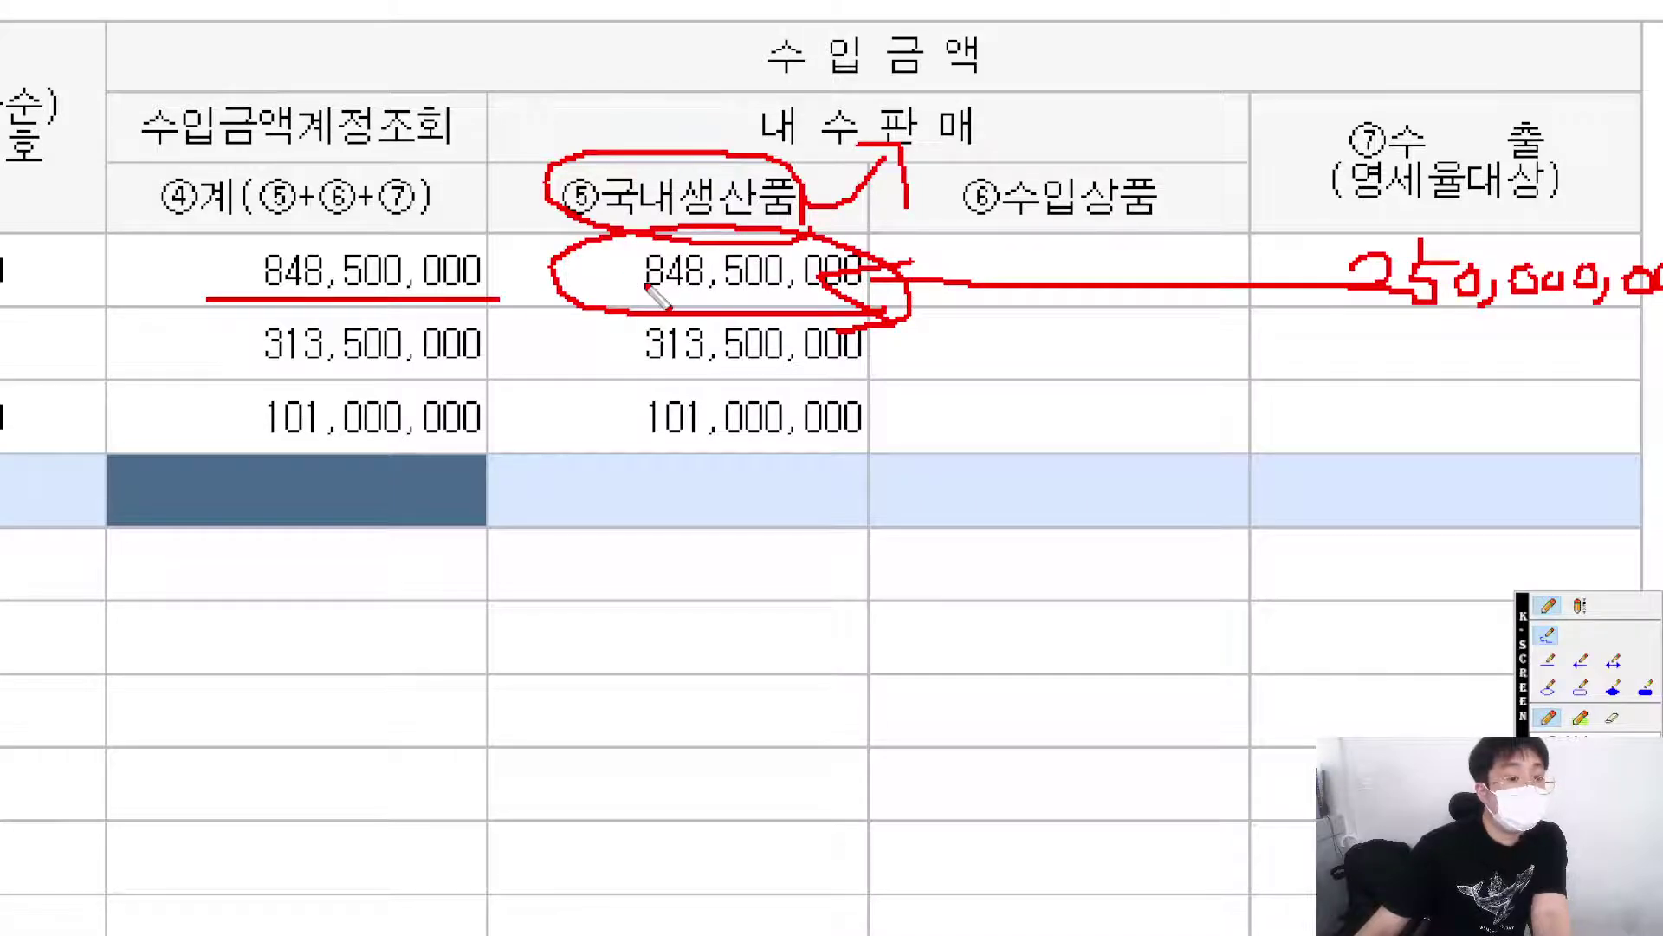
key(Escape)
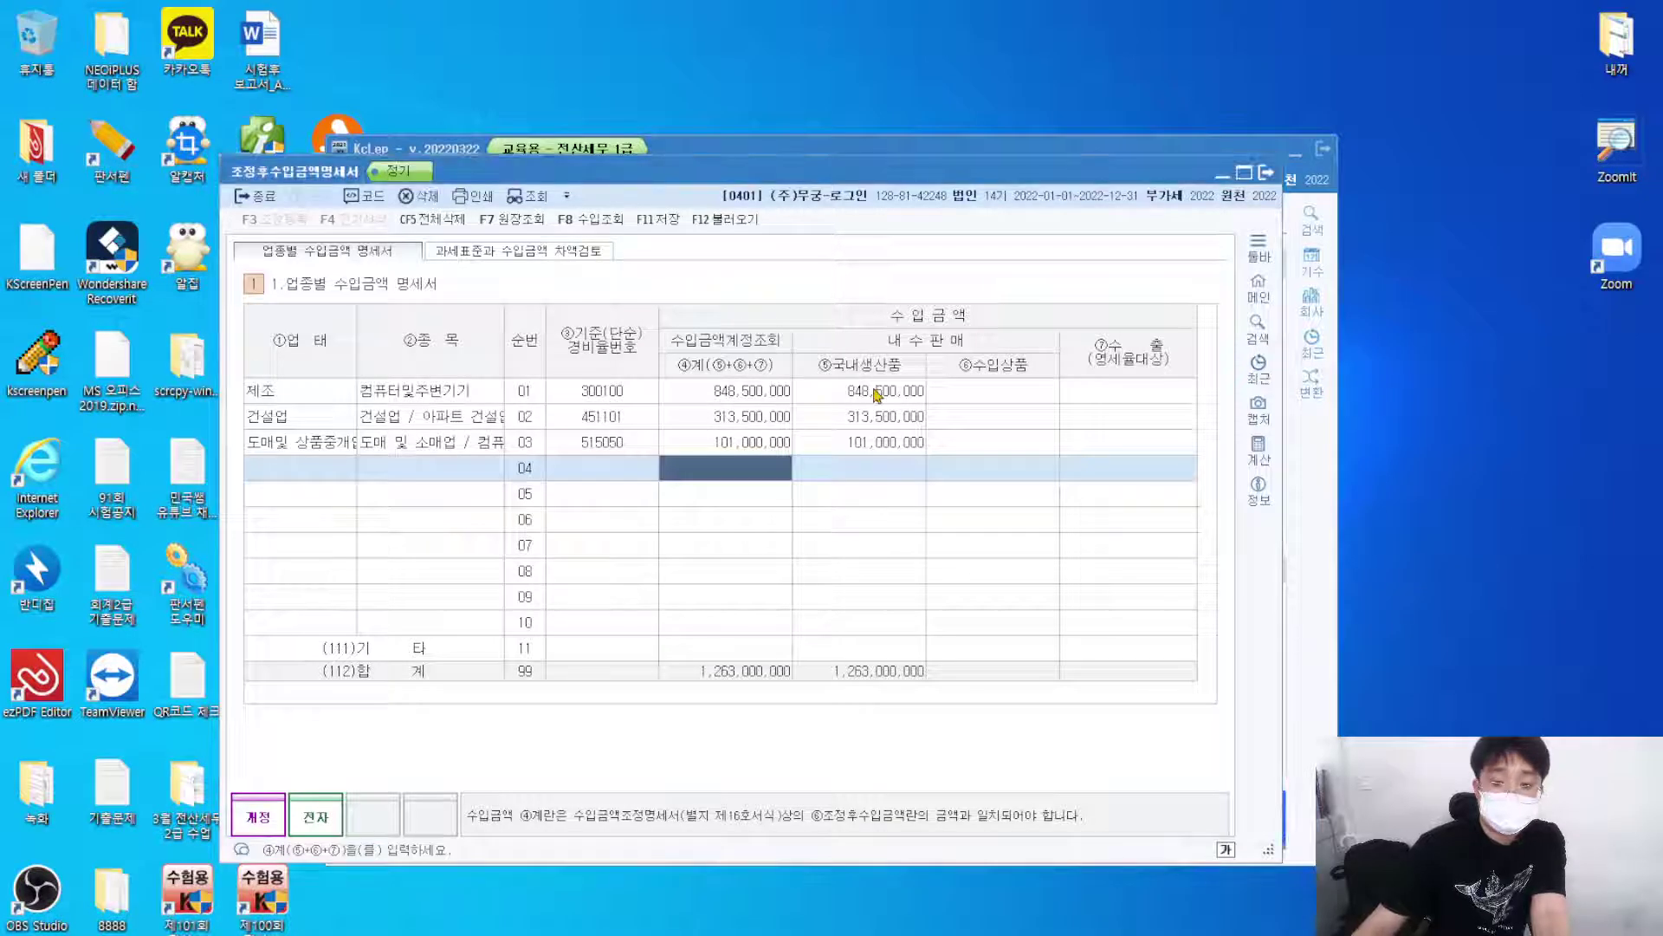
Enter 250,000,000 as the 국내생산품 amount of the manufacturing revenue in row 01 to work out the remaining amount.
click(881, 392)
text(250)
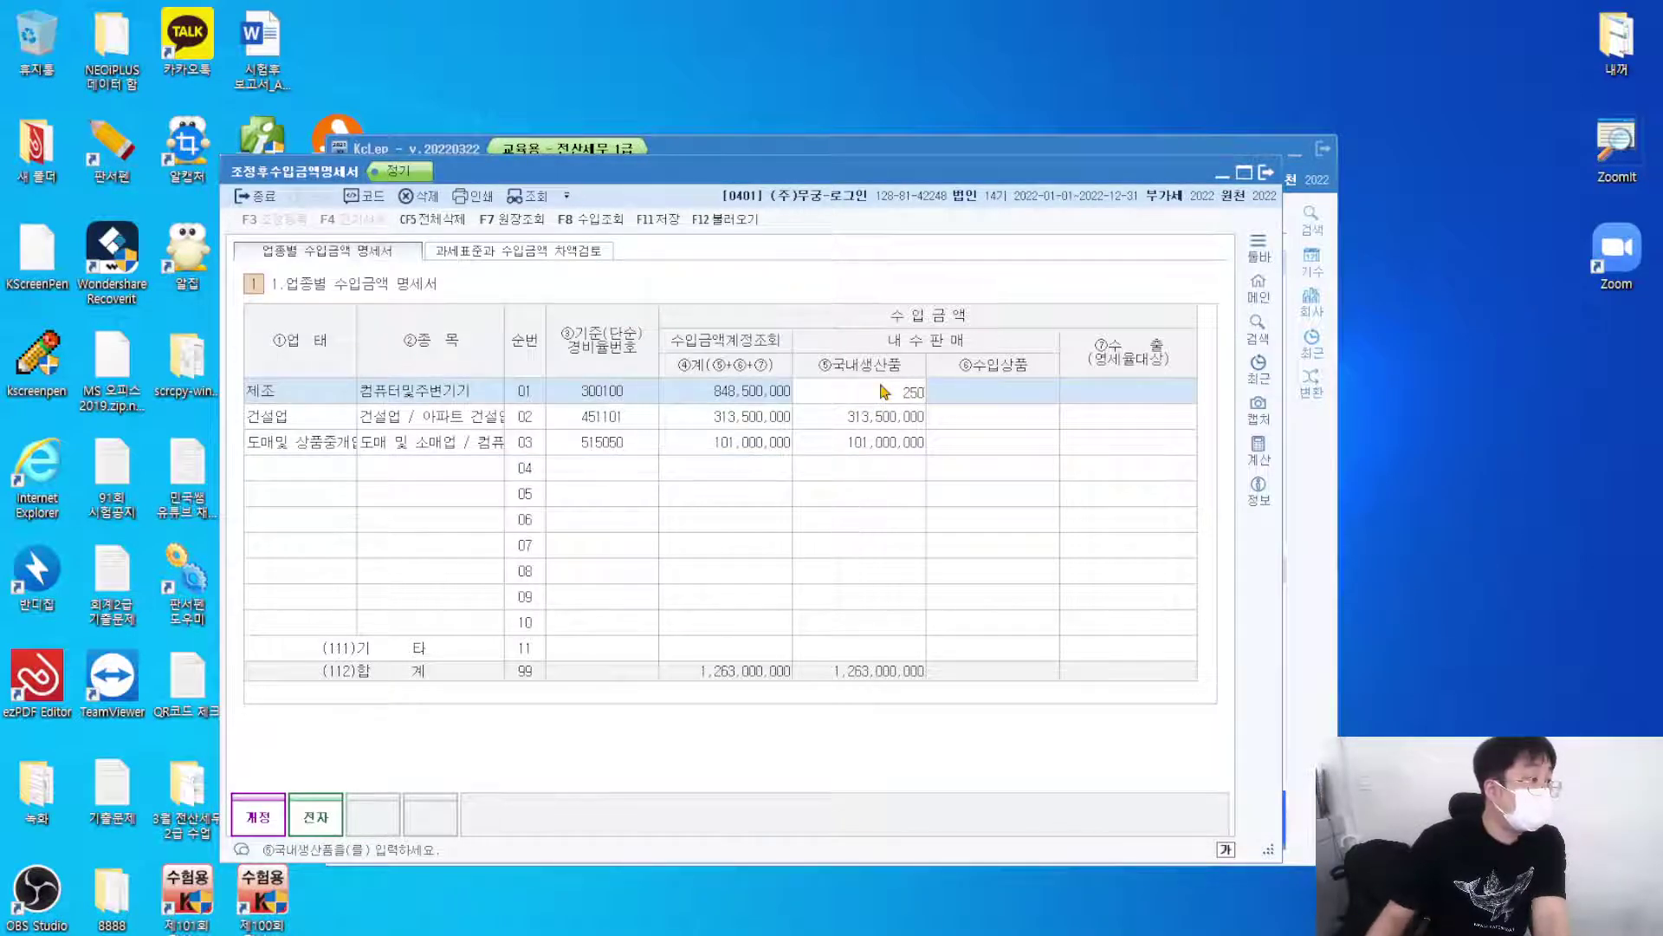
key(Return)
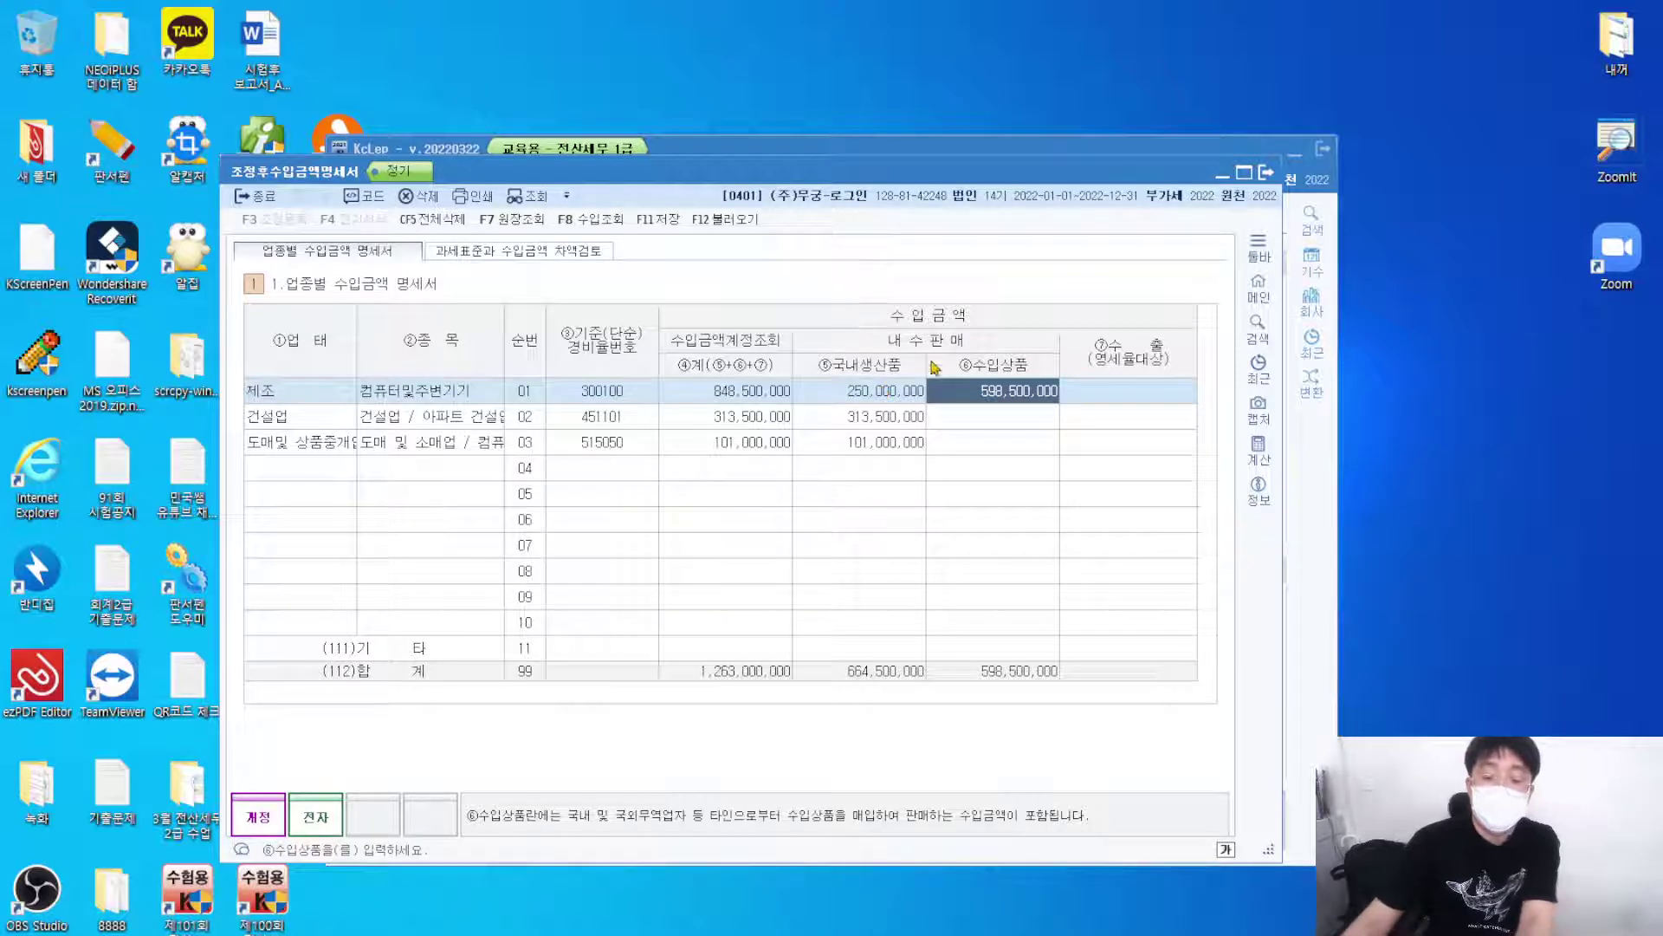
key(ctrl+1)
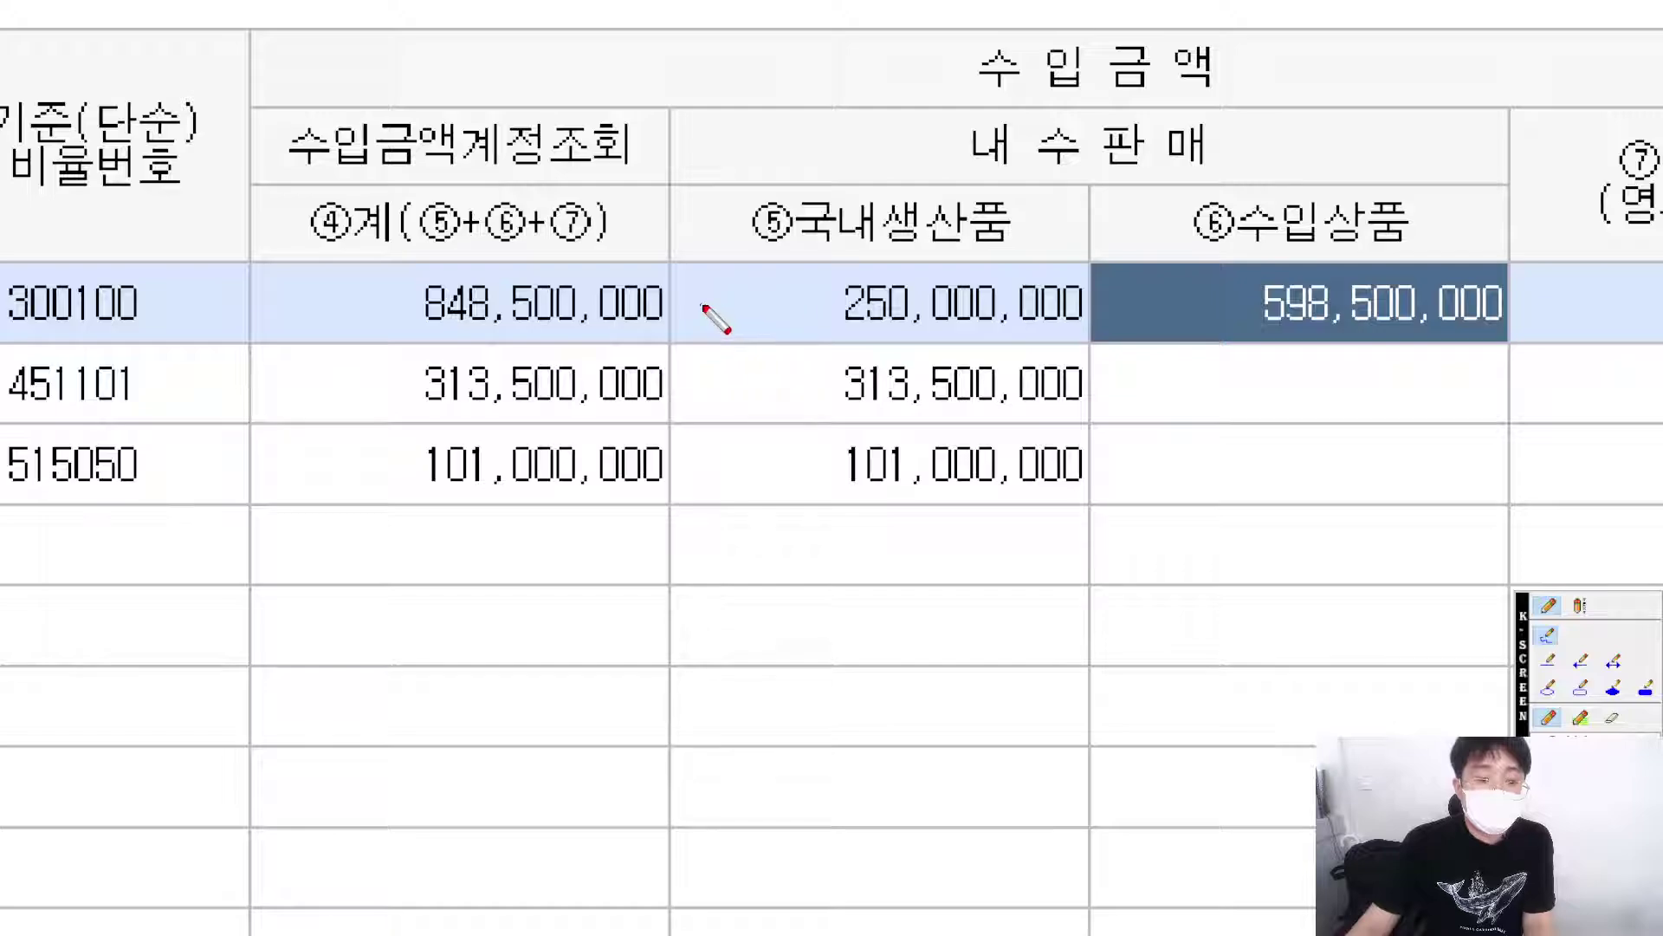
drag(704, 303, 779, 303)
scroll(1213, 361, right, 3)
drag(1277, 341, 1073, 353)
drag(1317, 238, 1386, 342)
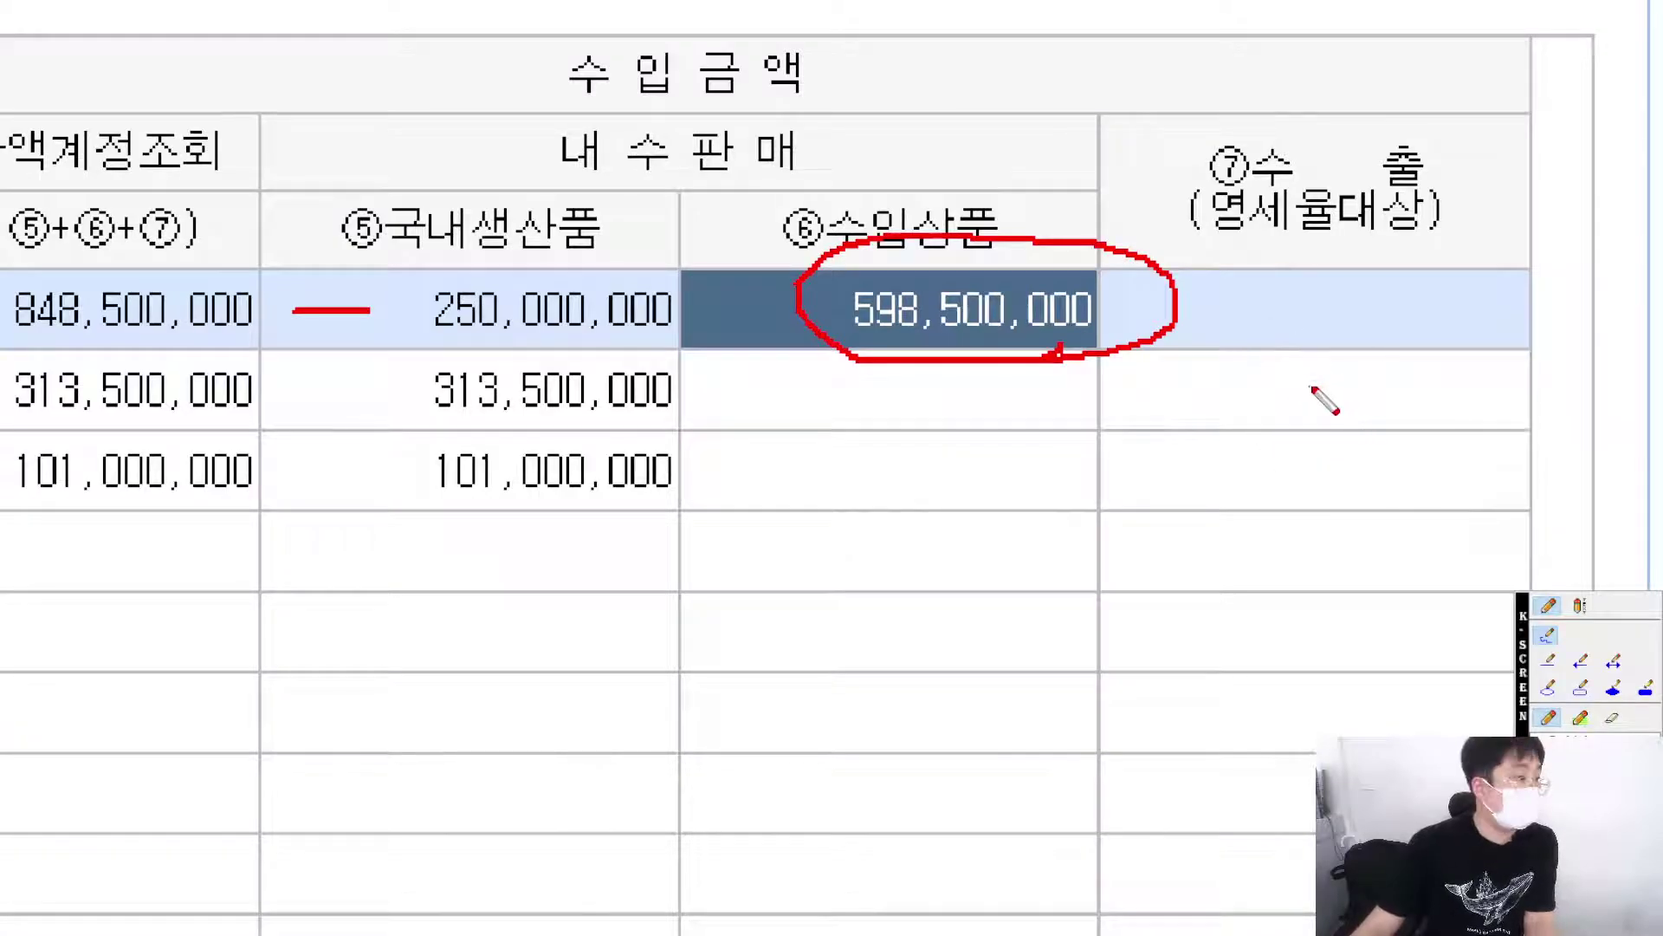
mouse_move(957, 366)
mouse_down()
mouse_move(600, 371)
mouse_move(604, 345)
mouse_move(726, 368)
mouse_up()
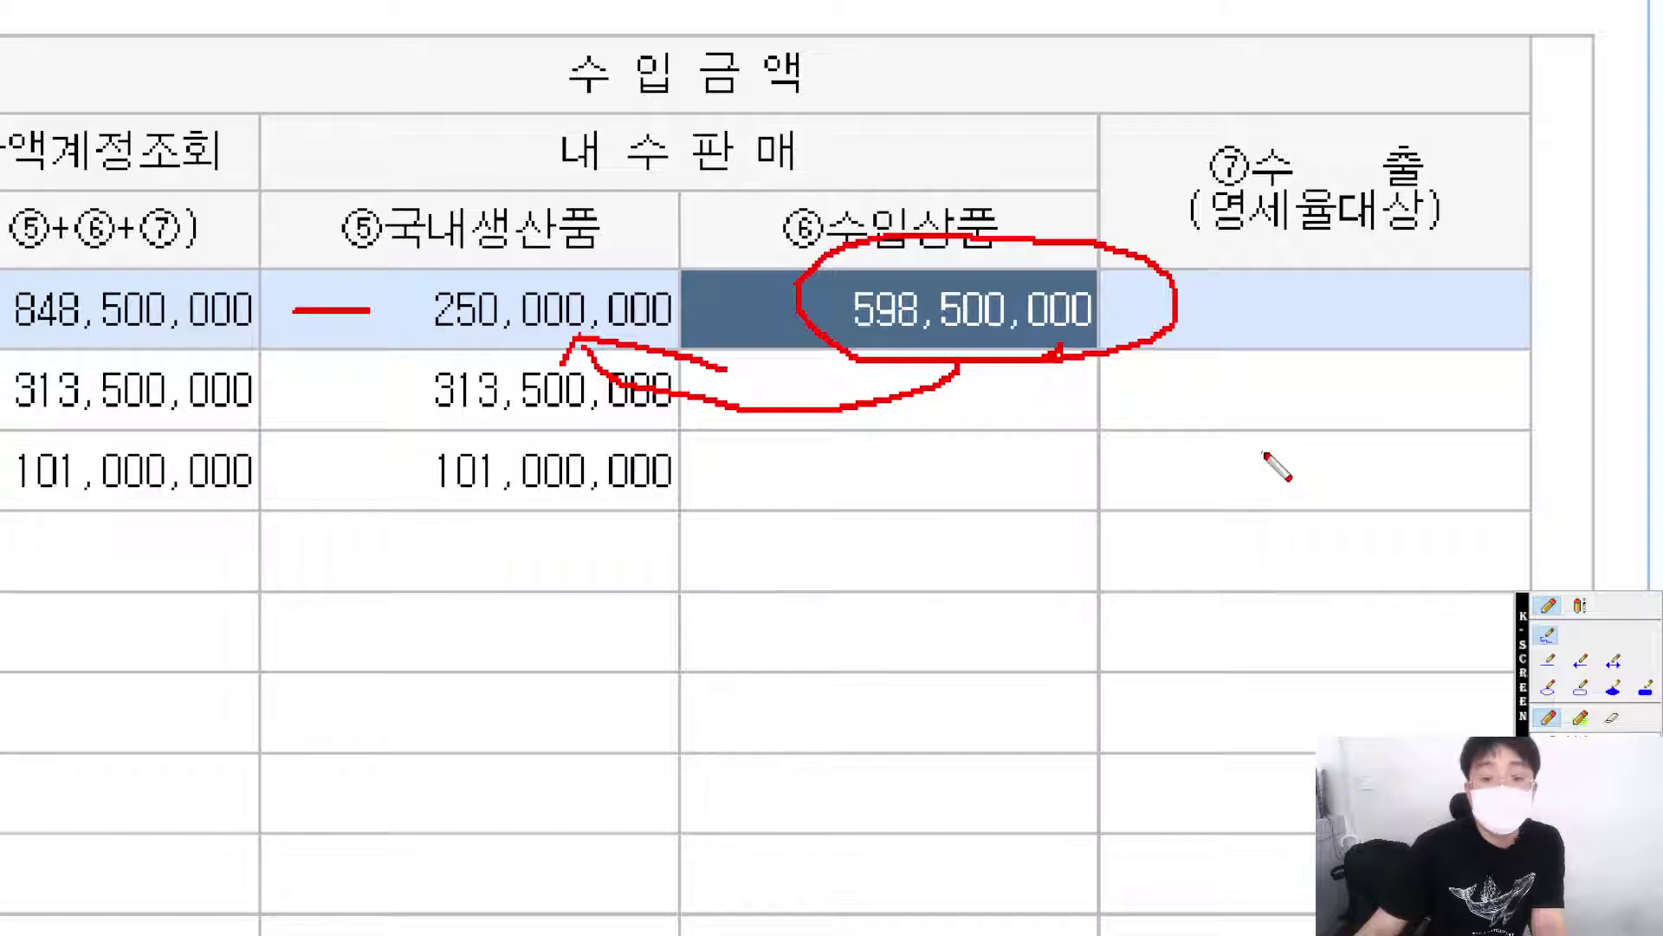
key(Escape)
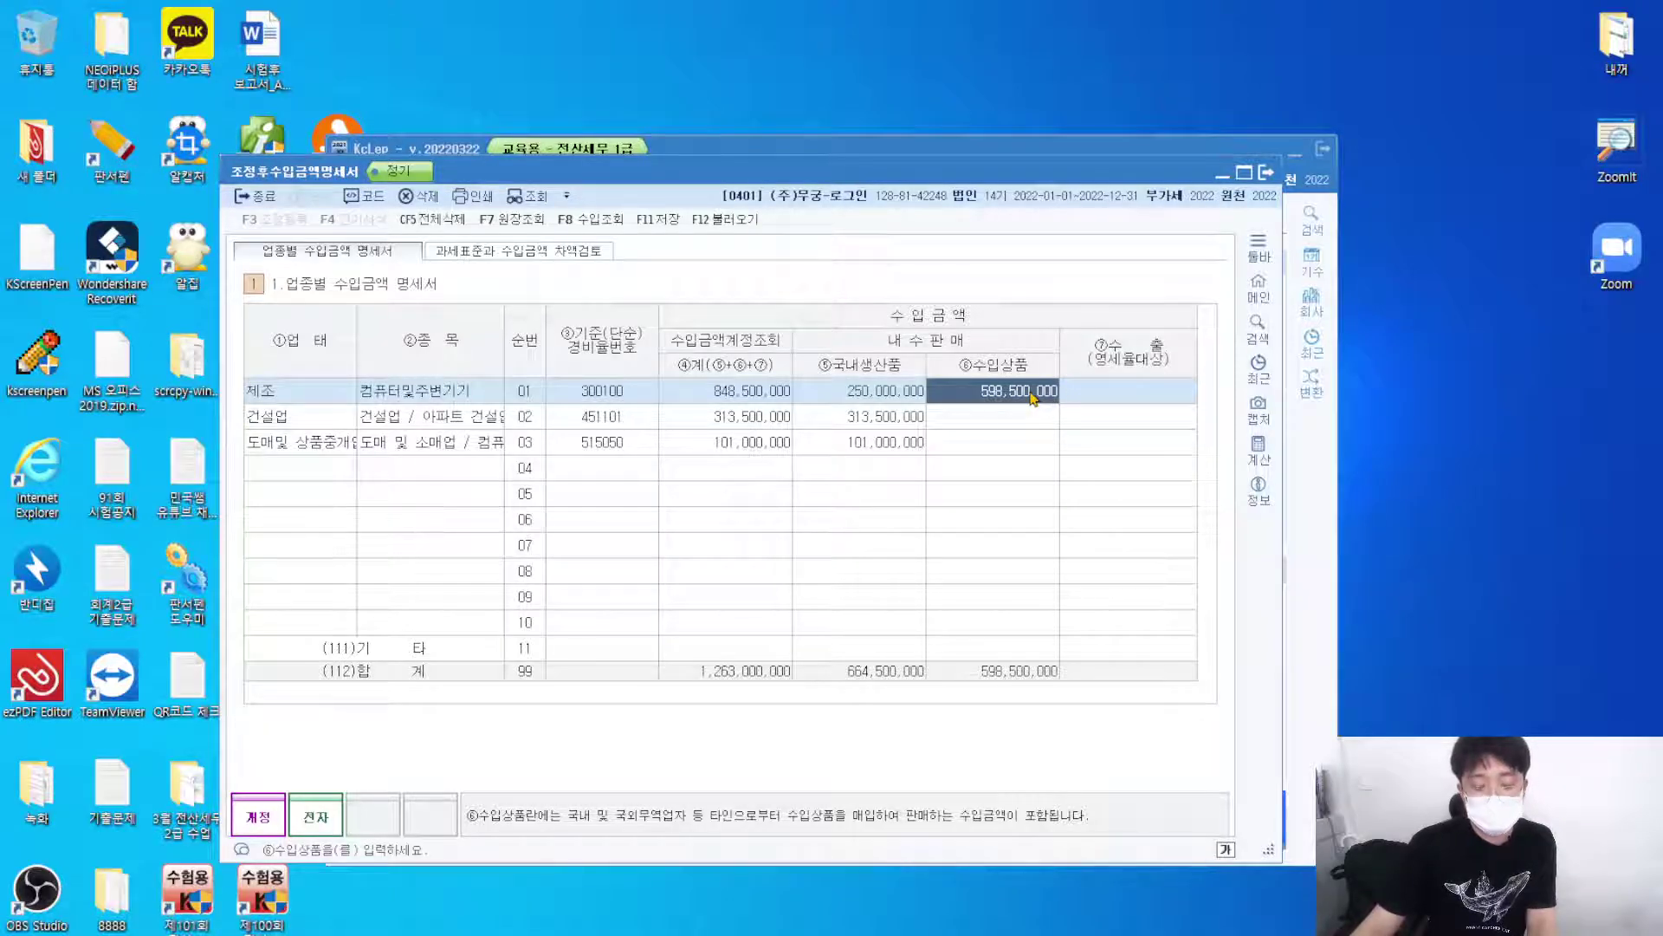
Set the 국내생산품 amount for the manufacturing revenue in row 01 to 598,500,000.
click(903, 405)
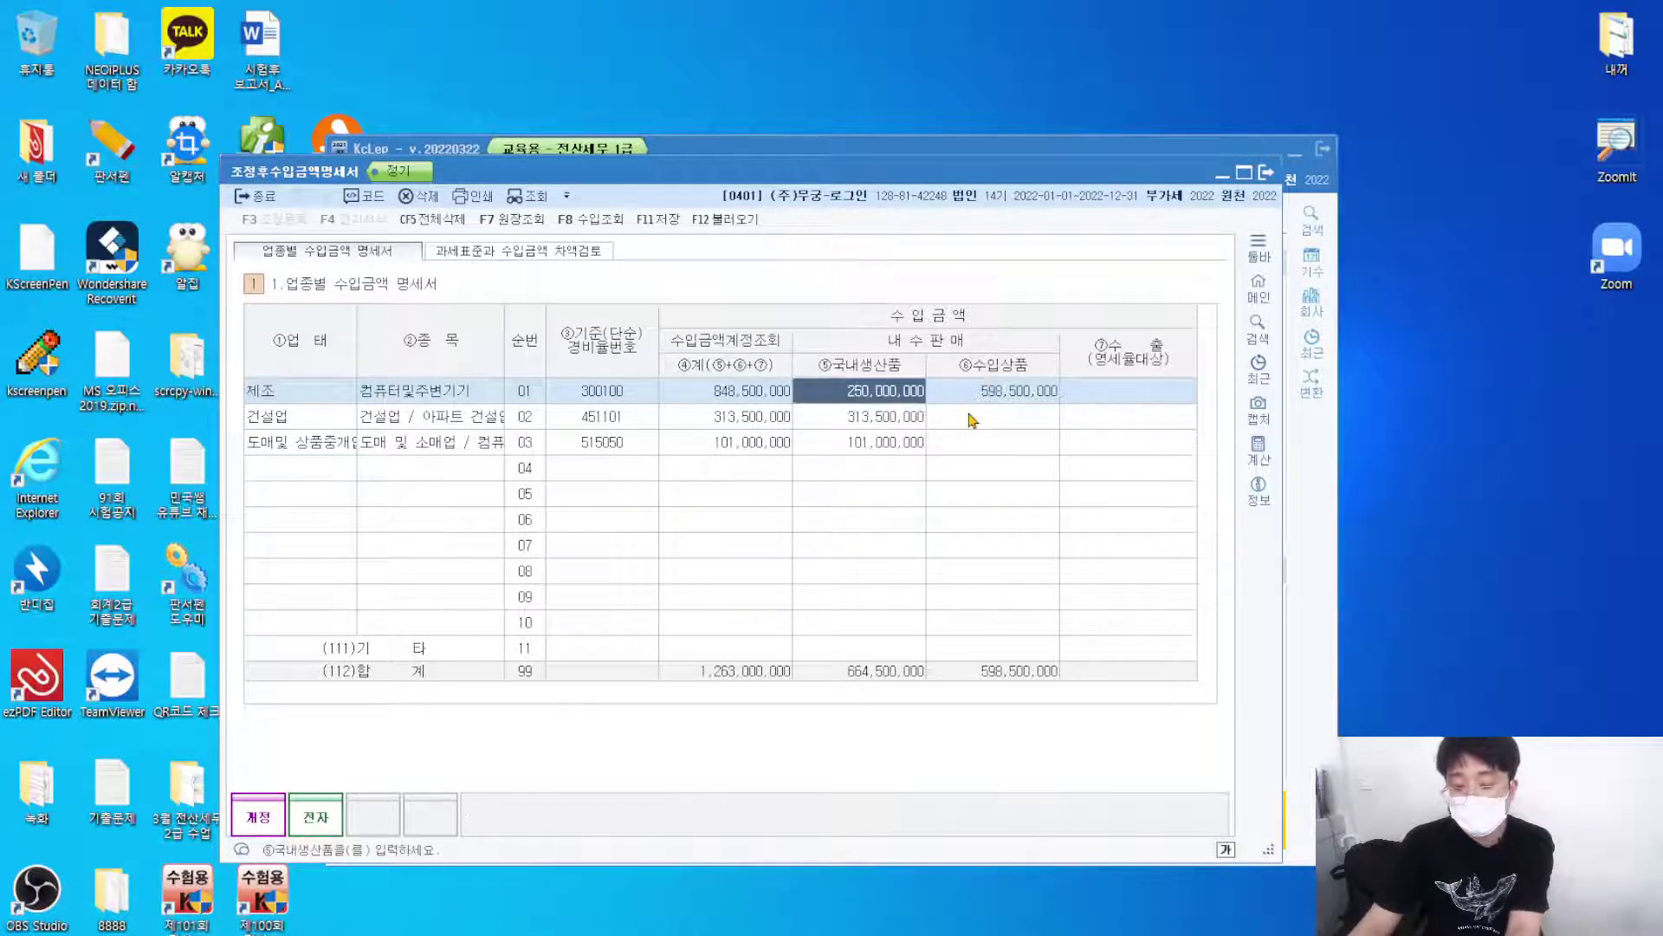
key(ctrl+1)
mouse_move(915, 406)
mouse_down()
mouse_move(825, 401)
mouse_move(896, 400)
mouse_up()
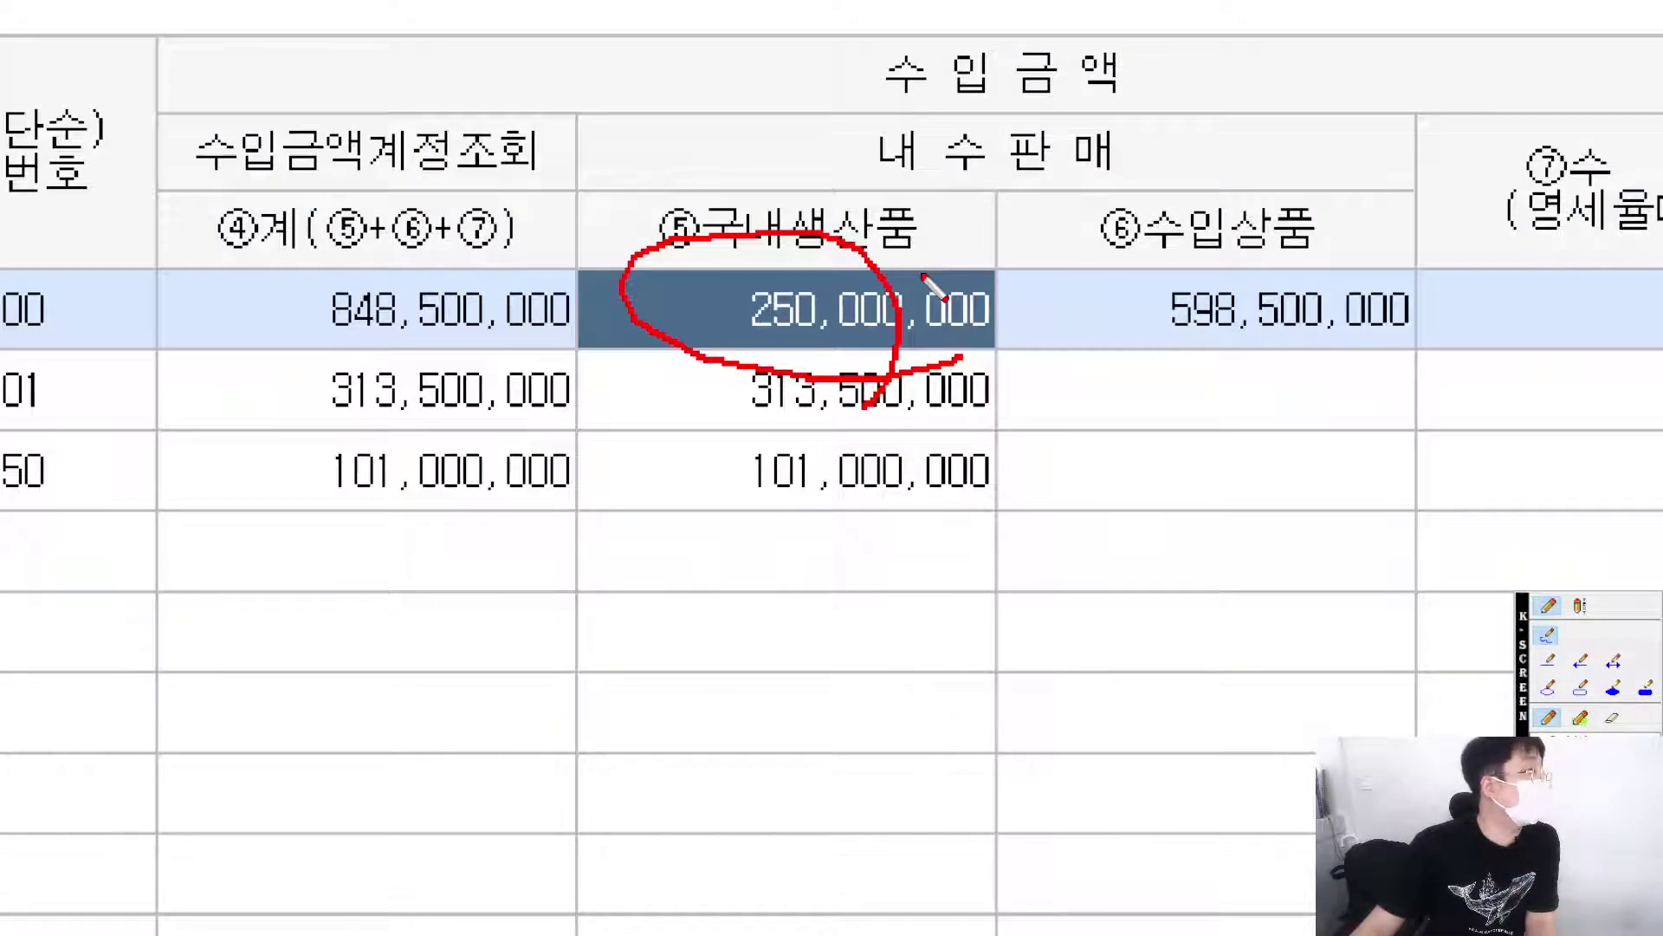
key(Escape)
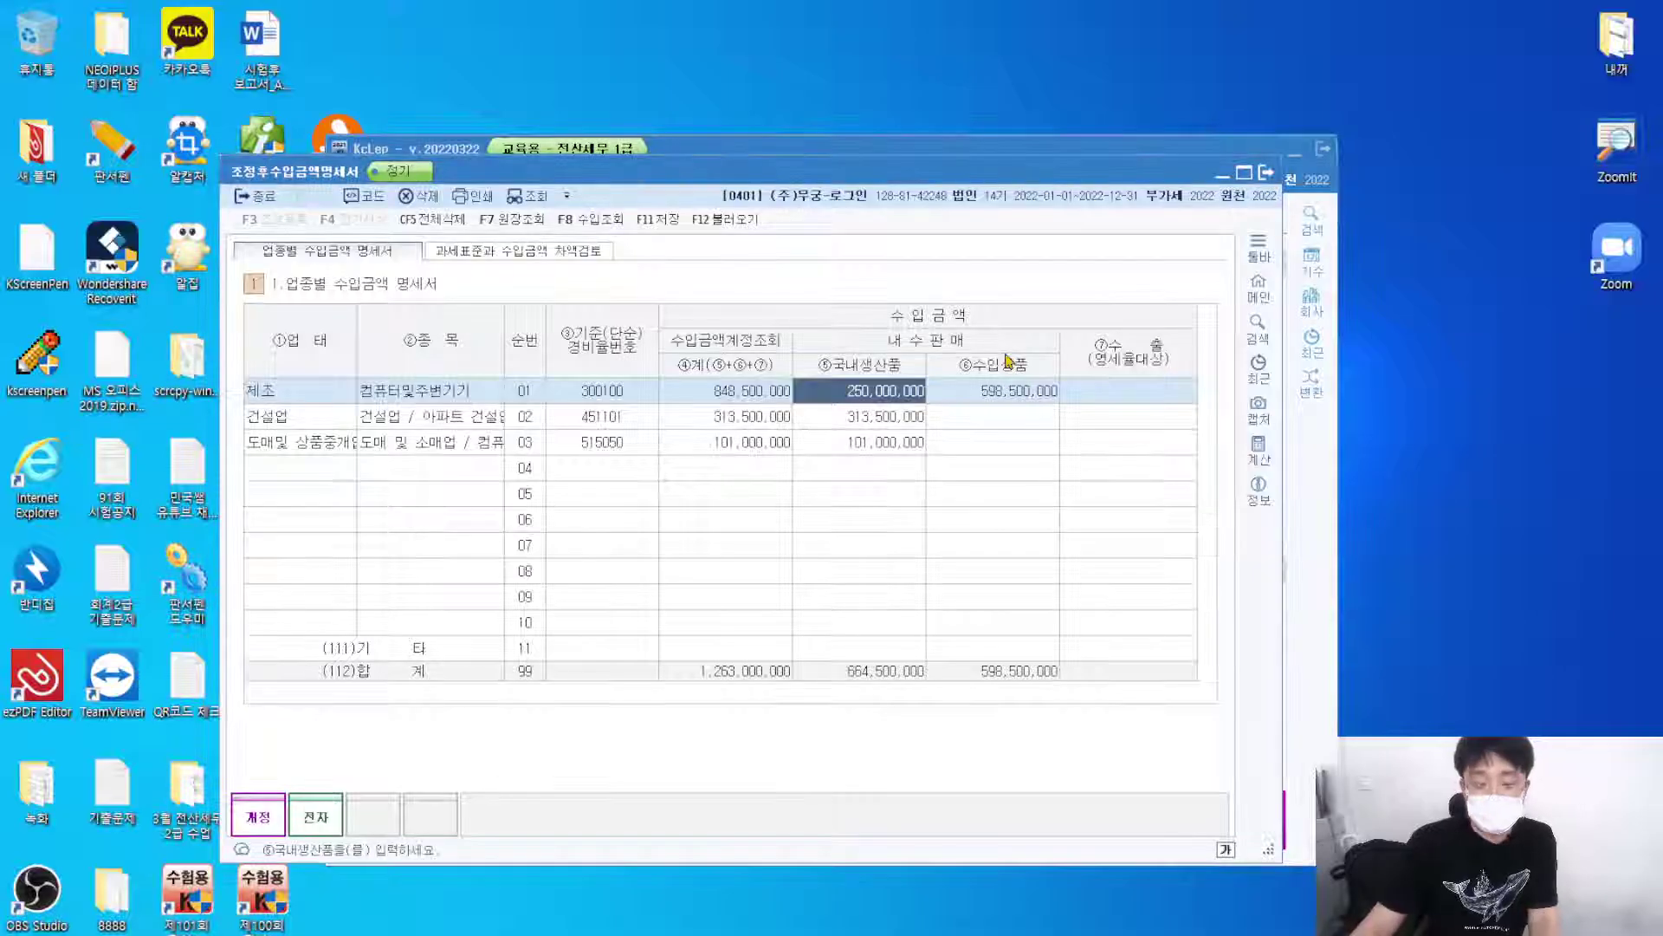
text(598500000)
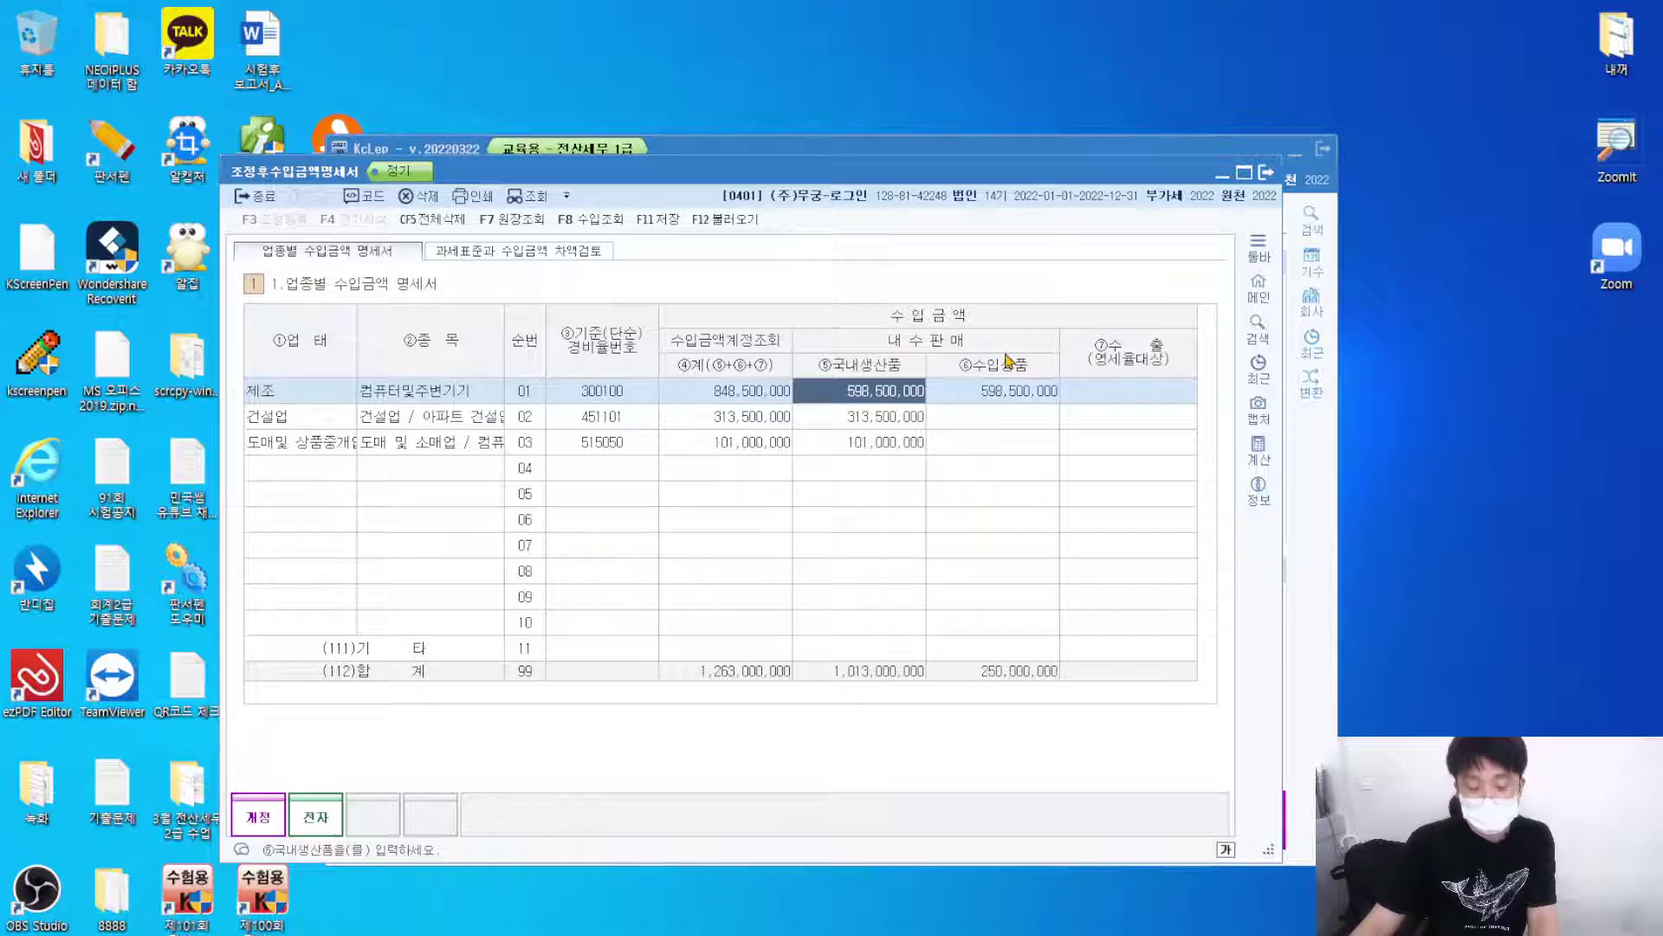
click(1153, 479)
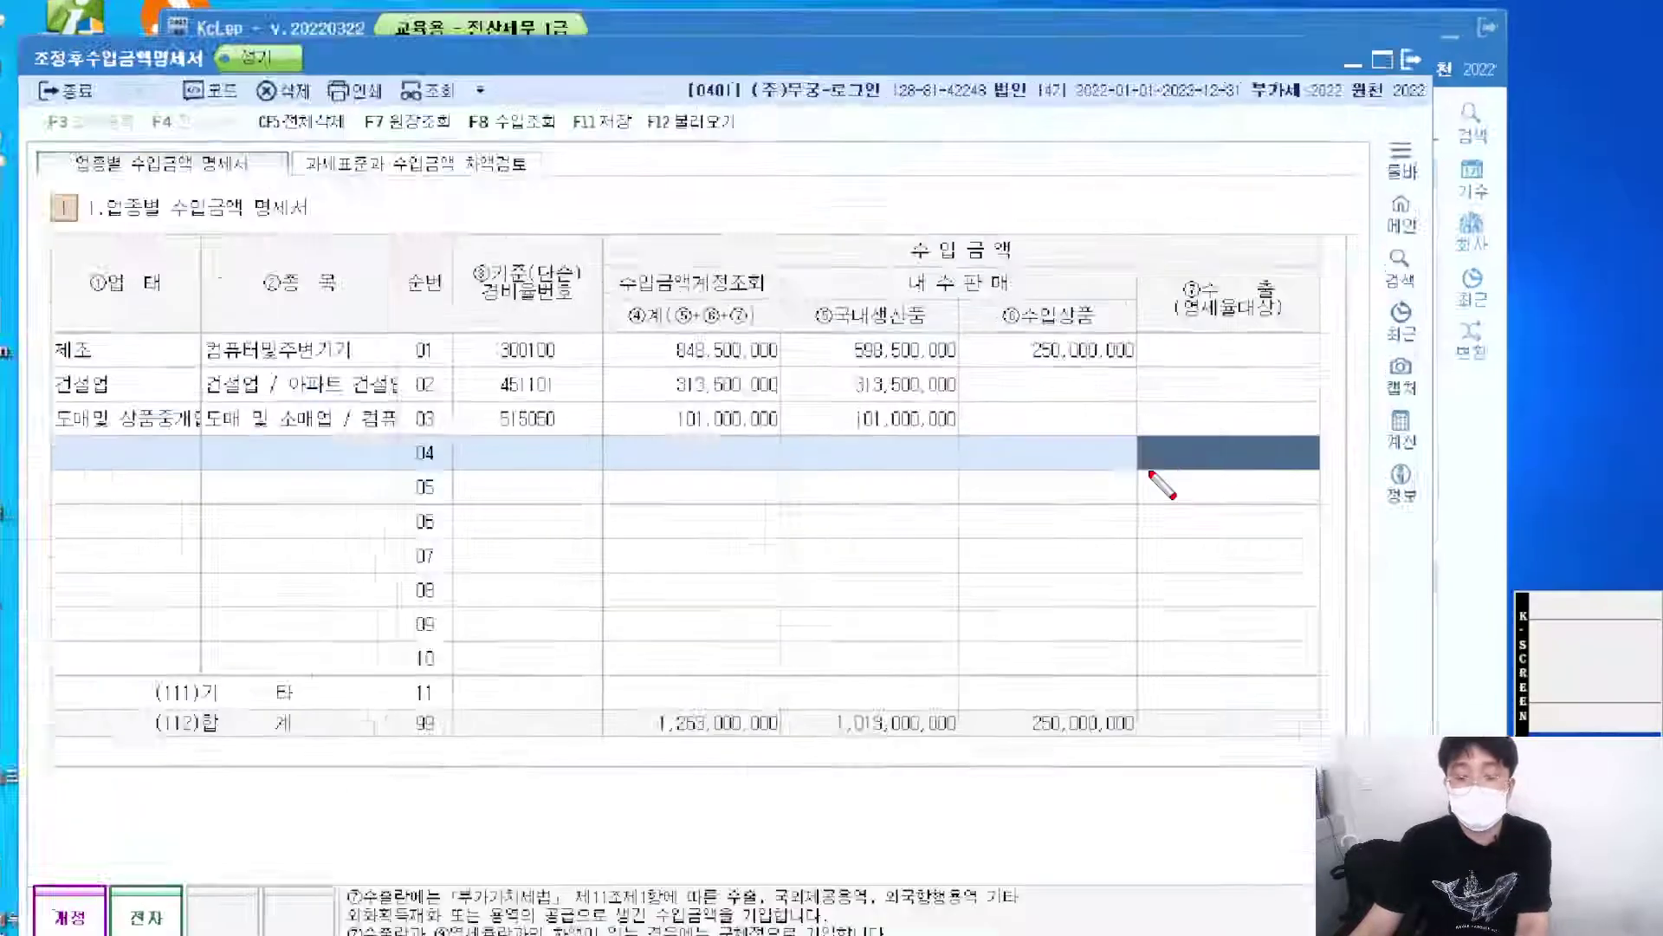
key(ctrl+shift+p)
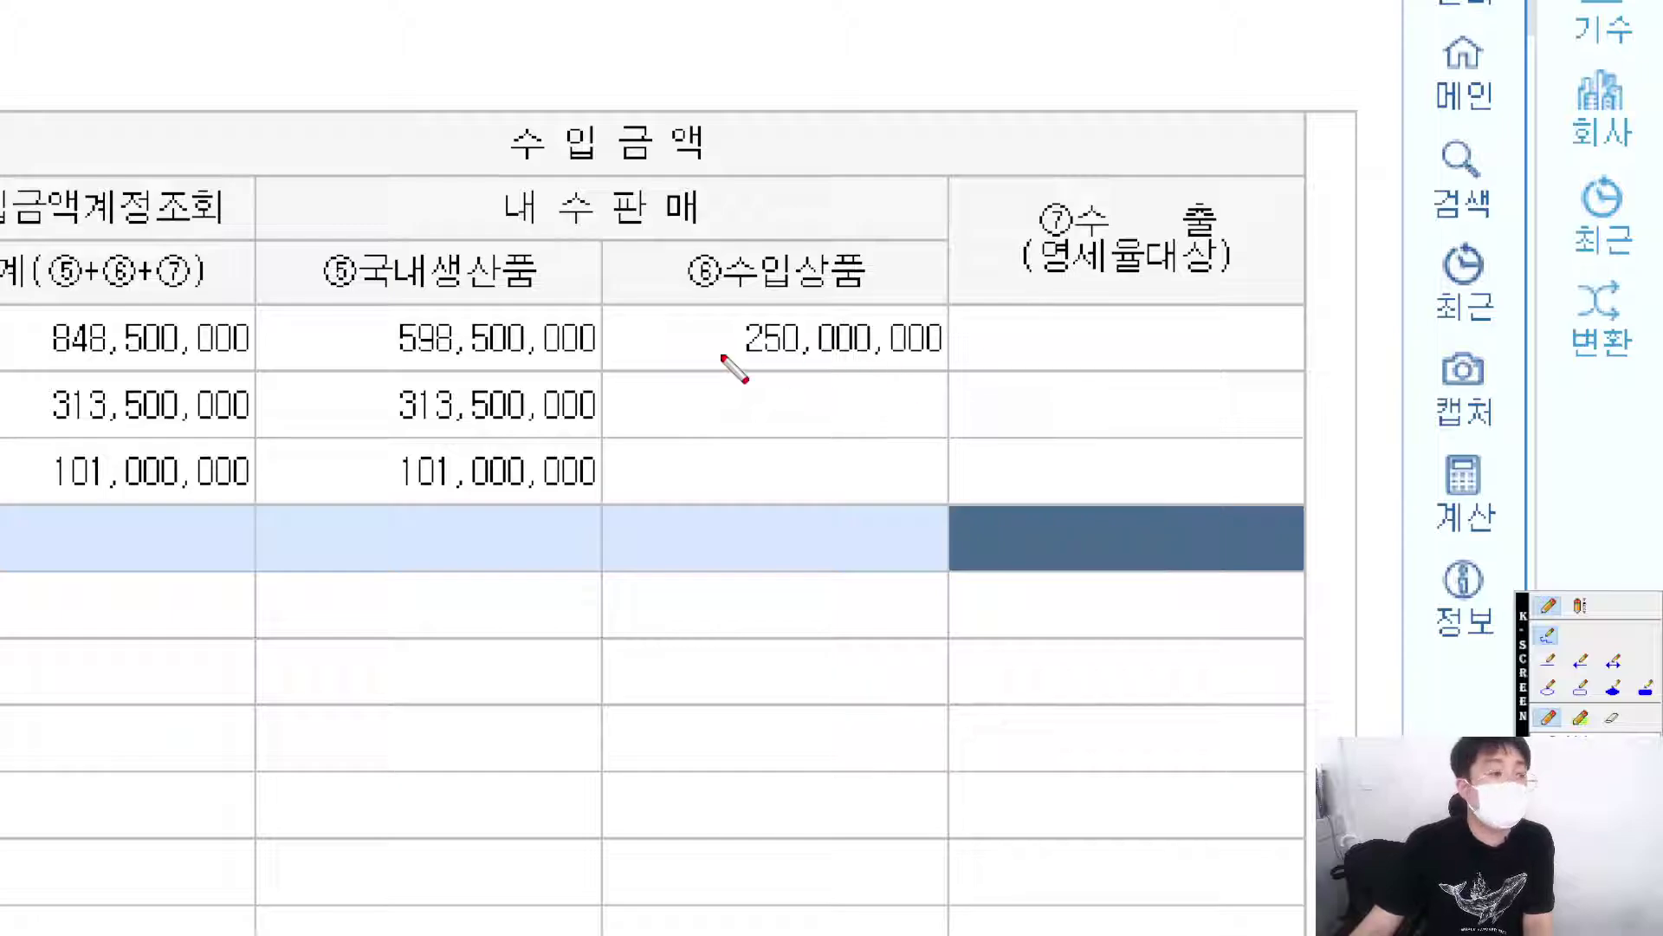
mouse_move(688, 354)
mouse_down()
mouse_move(944, 353)
mouse_move(929, 356)
mouse_up()
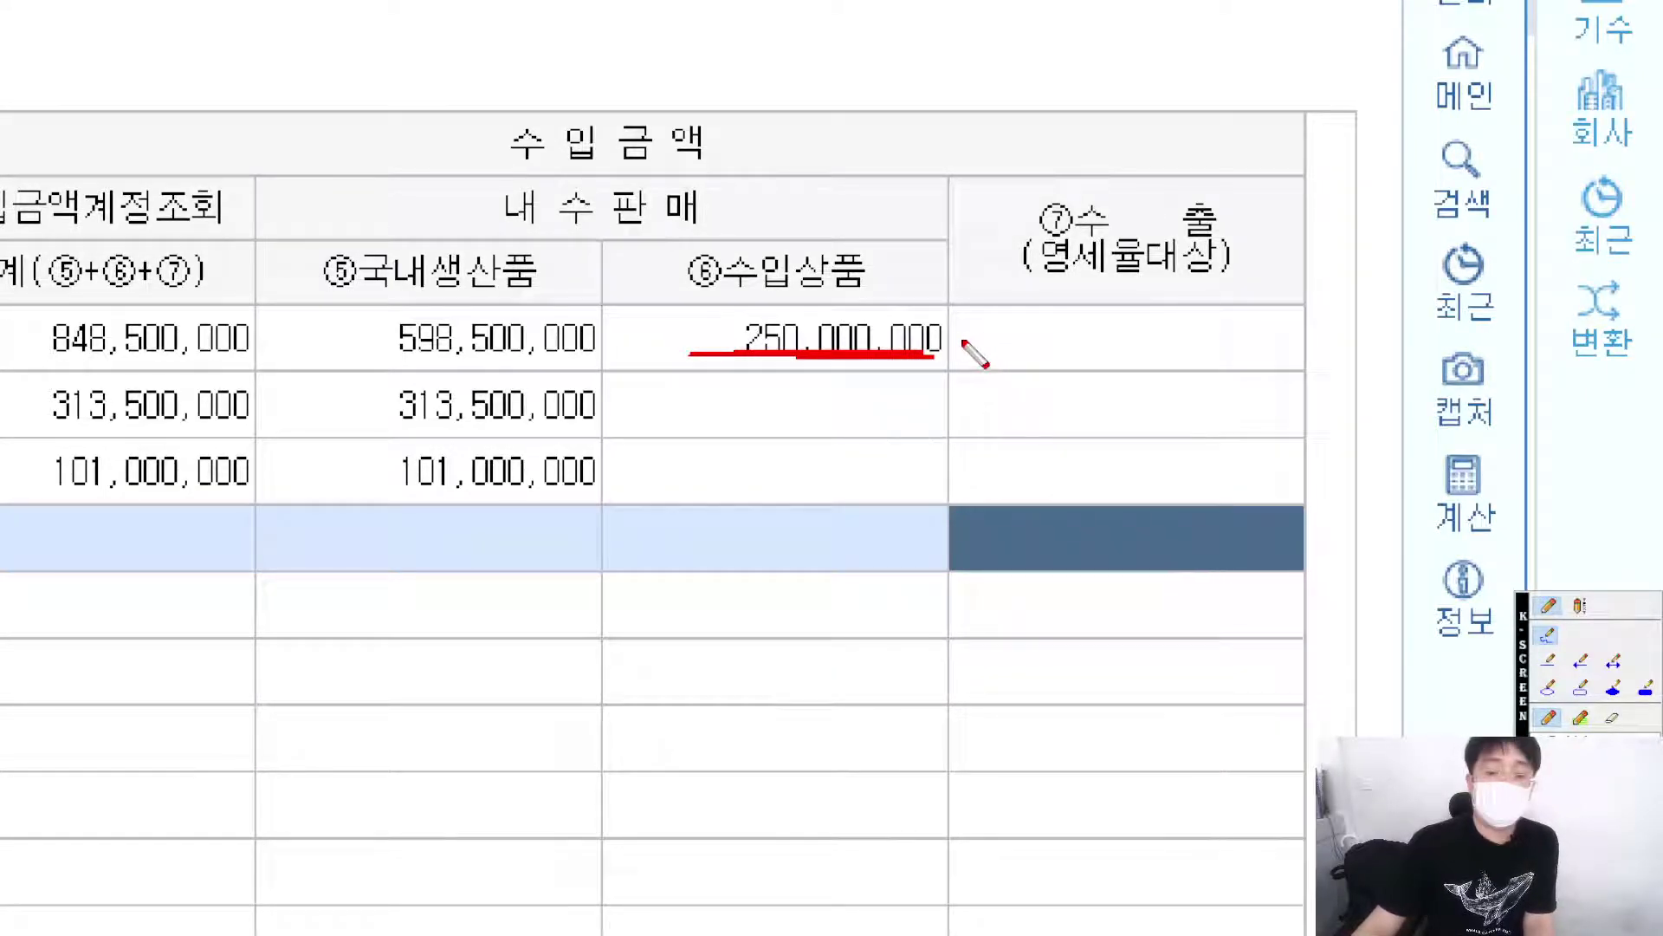
mouse_move(942, 338)
mouse_down()
mouse_move(1031, 334)
mouse_move(980, 413)
mouse_up()
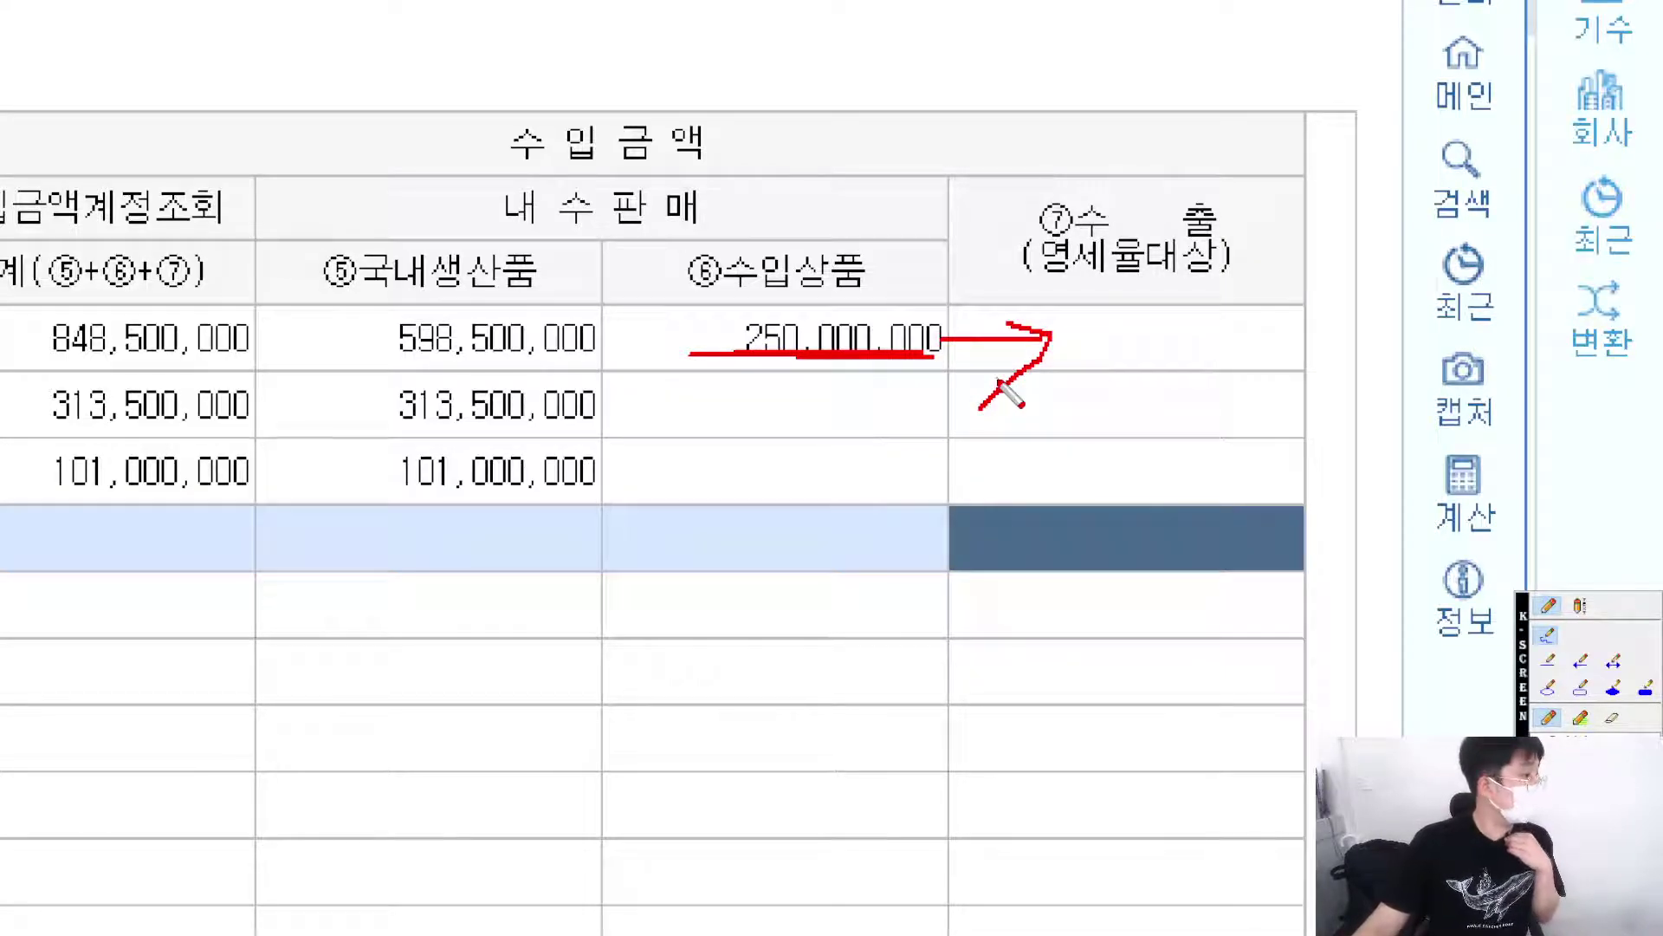
Clear the 수입상품 amount of the manufacturing revenue in row 01 and enter 250,000,000 as its 수출(영세율대상) amount.
mouse_move(960, 394)
mouse_down()
mouse_move(845, 251)
mouse_move(877, 535)
mouse_up()
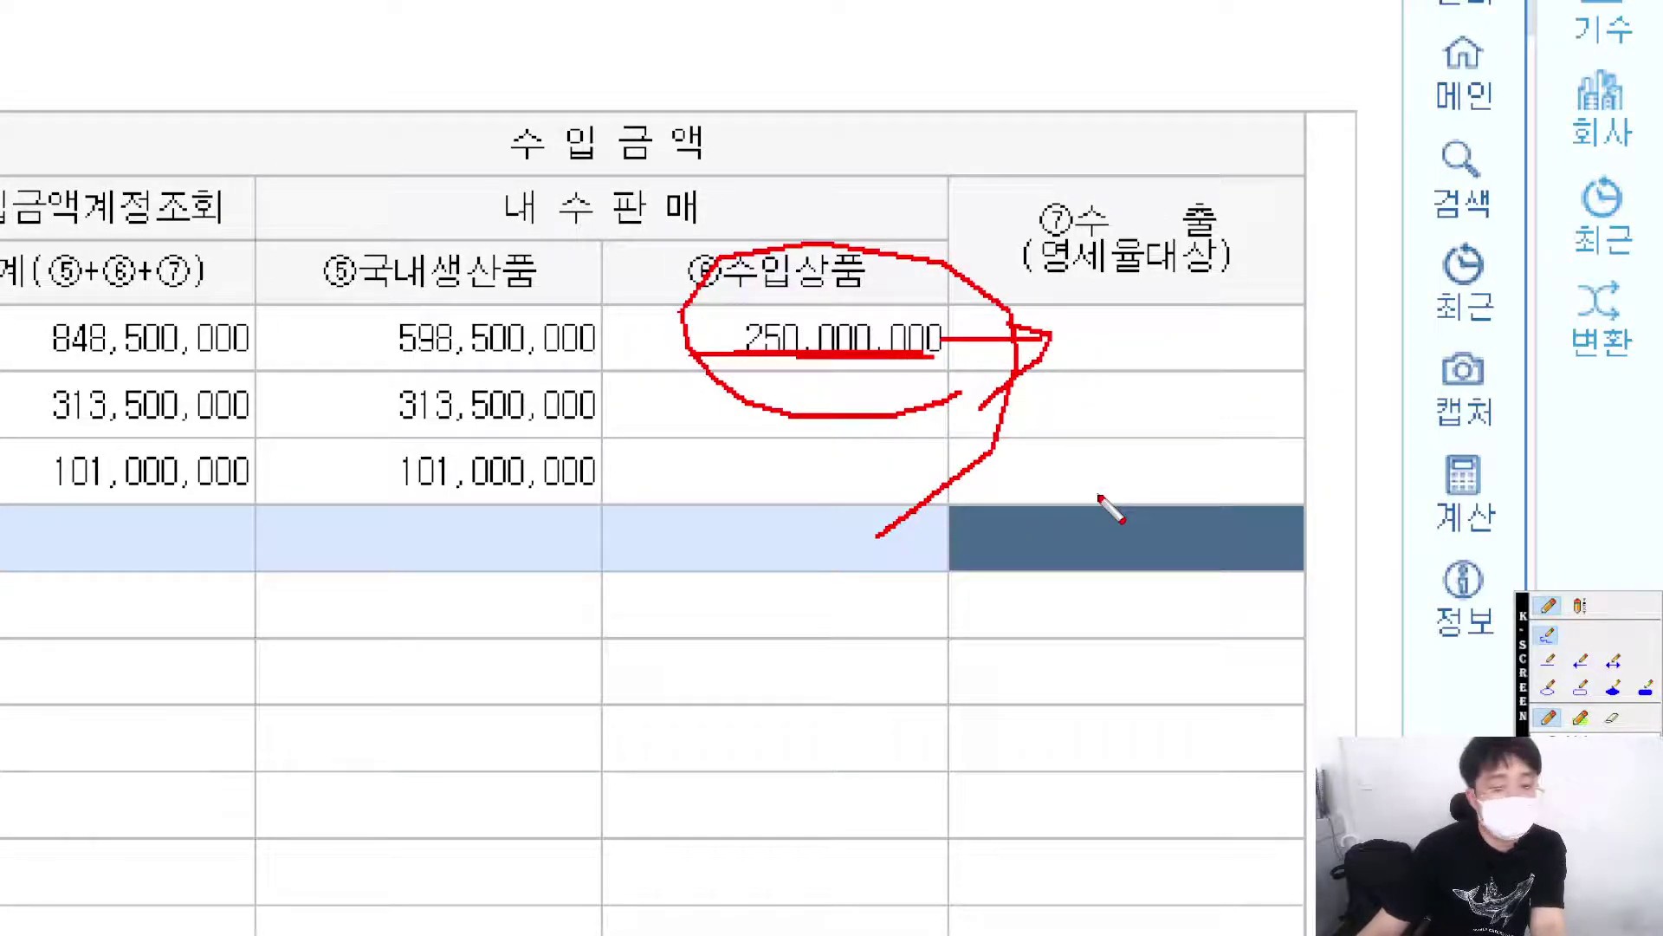
key(Escape)
click(996, 397)
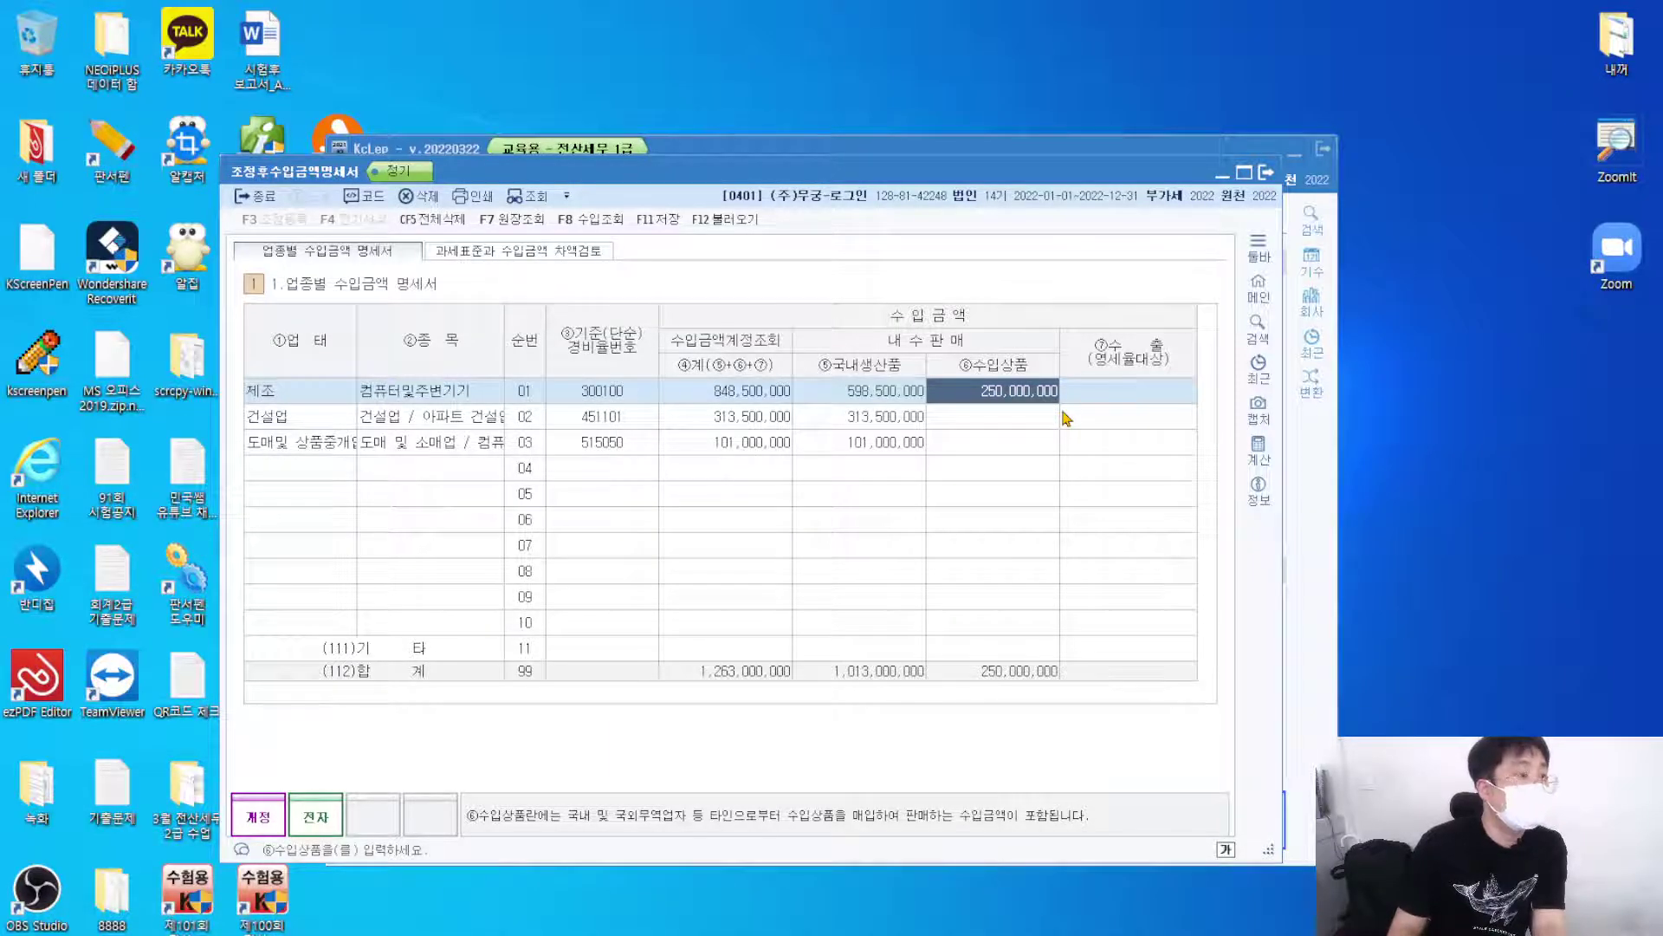
text(0)
key(Return)
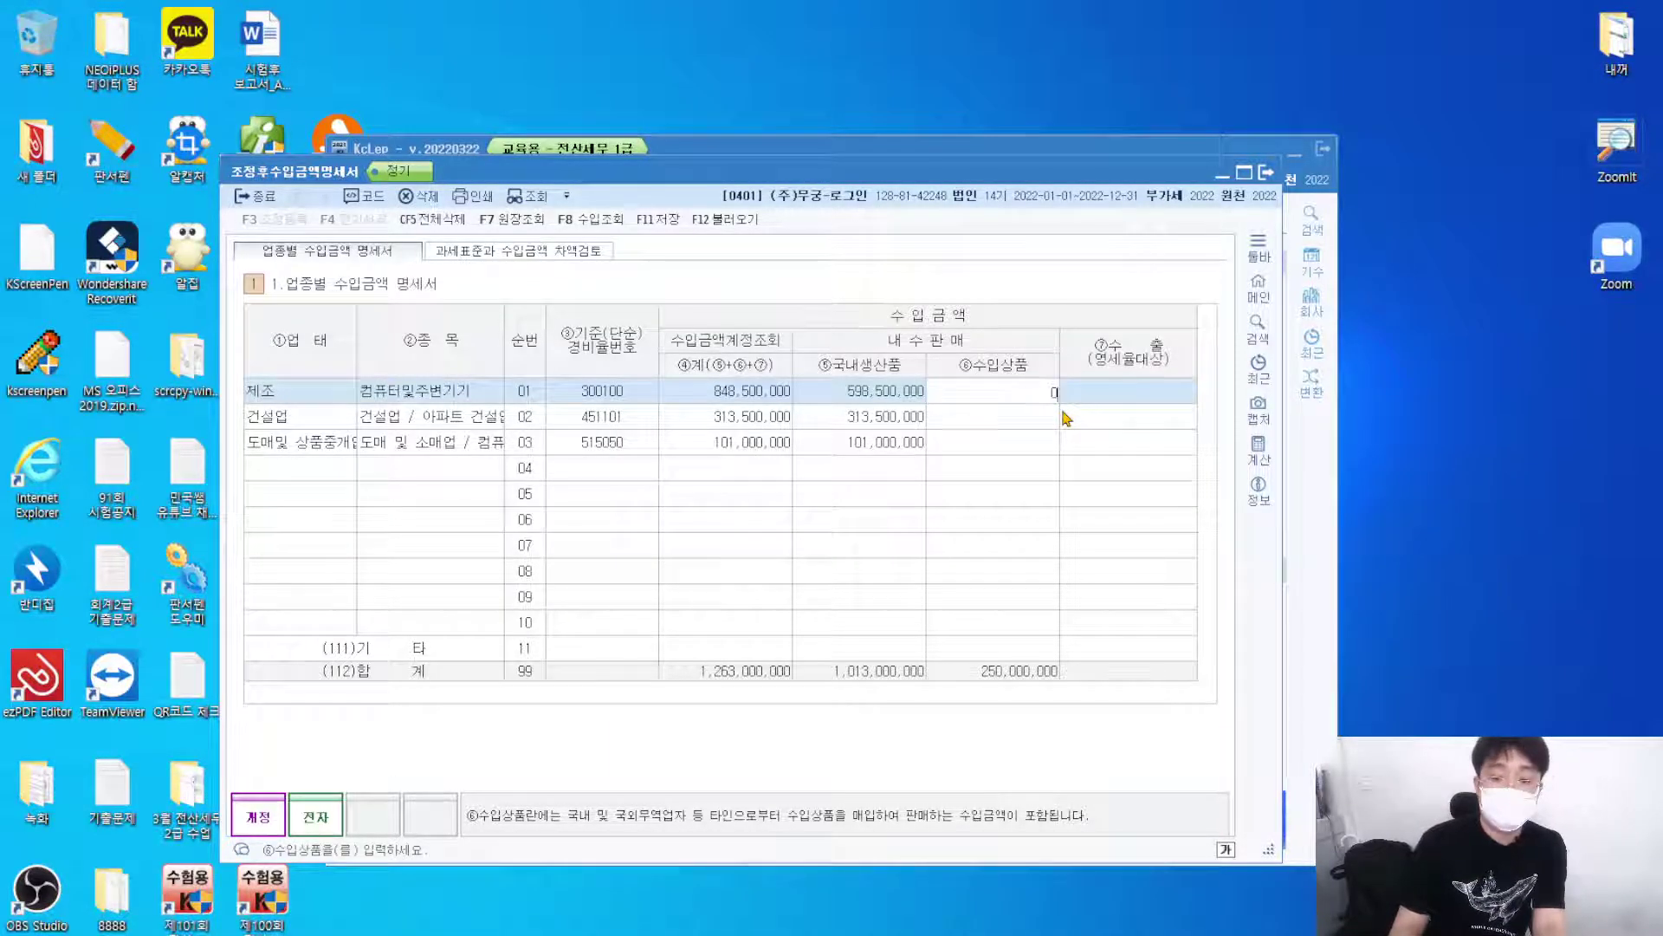
text(250000000)
key(Return)
Check the 업종별 수입금액 명세서 amounts and open the 과세표준과 수입금액 차액검토 section.
key(ctrl+1)
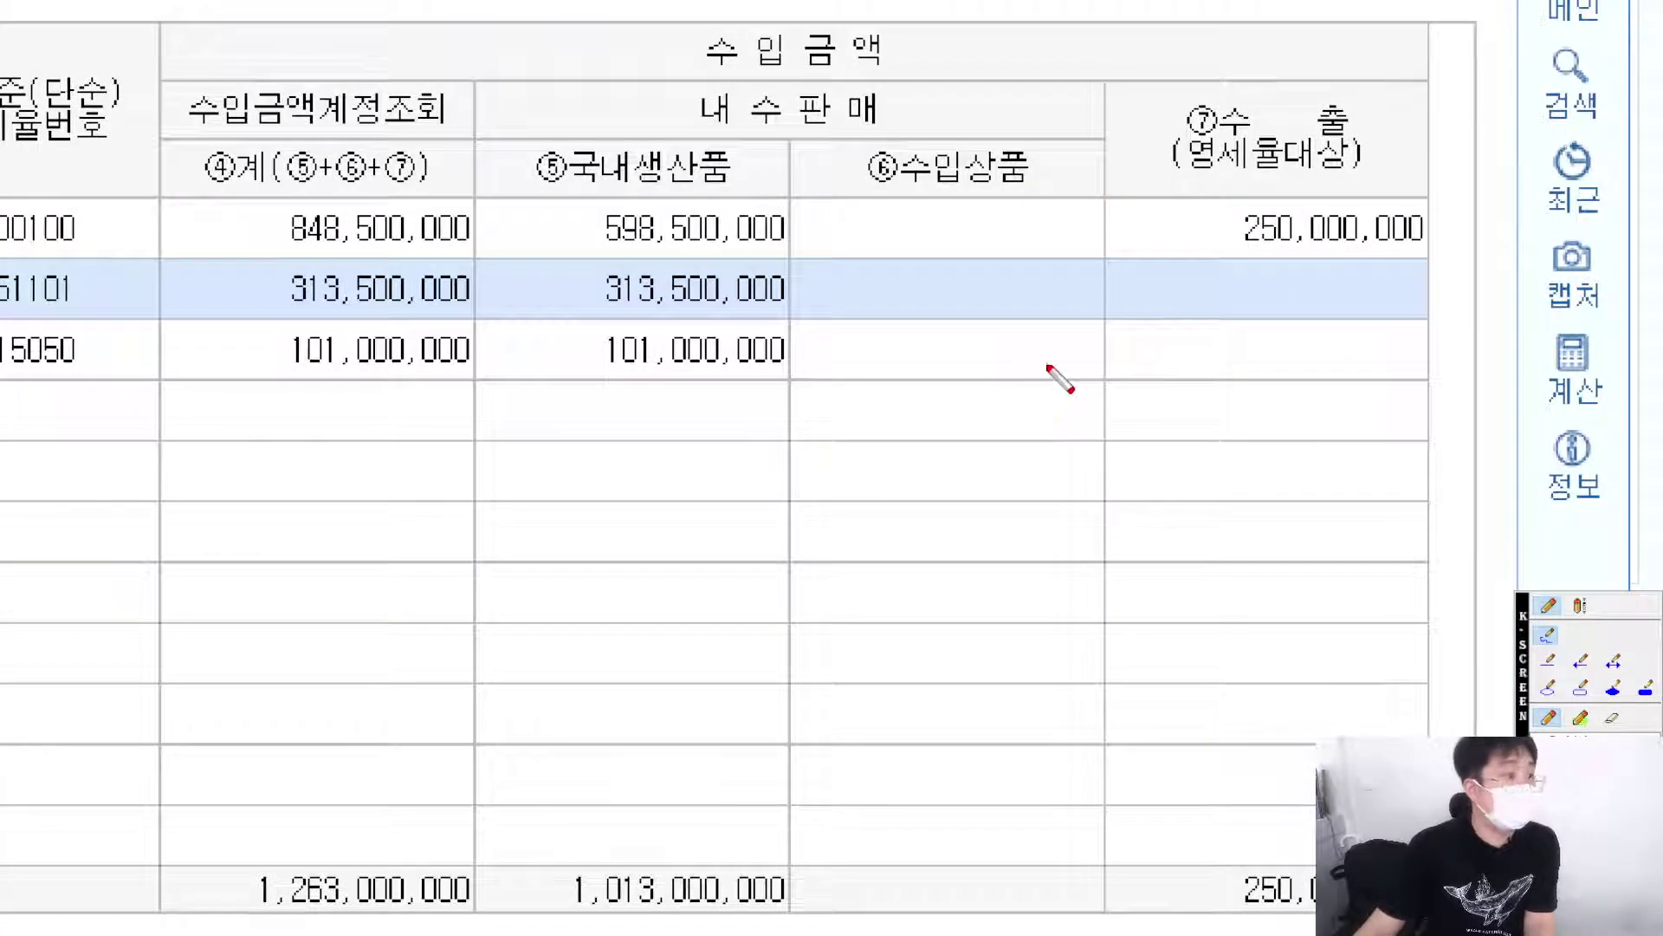
scroll(1036, 382, down, 2)
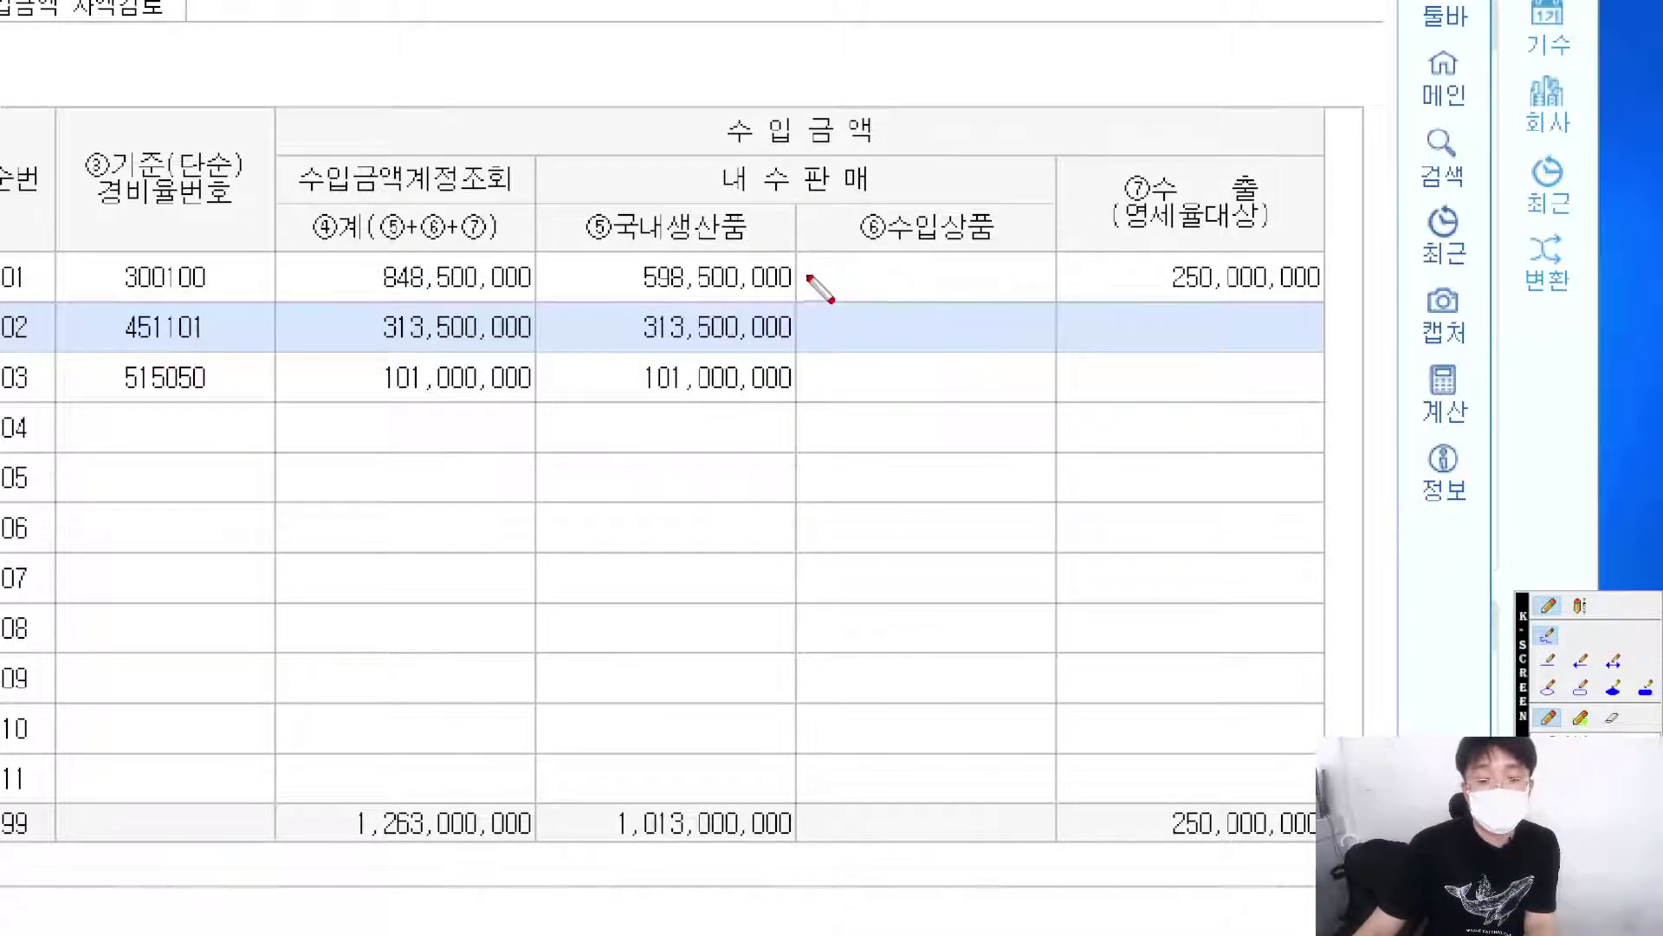
drag(844, 268, 1082, 263)
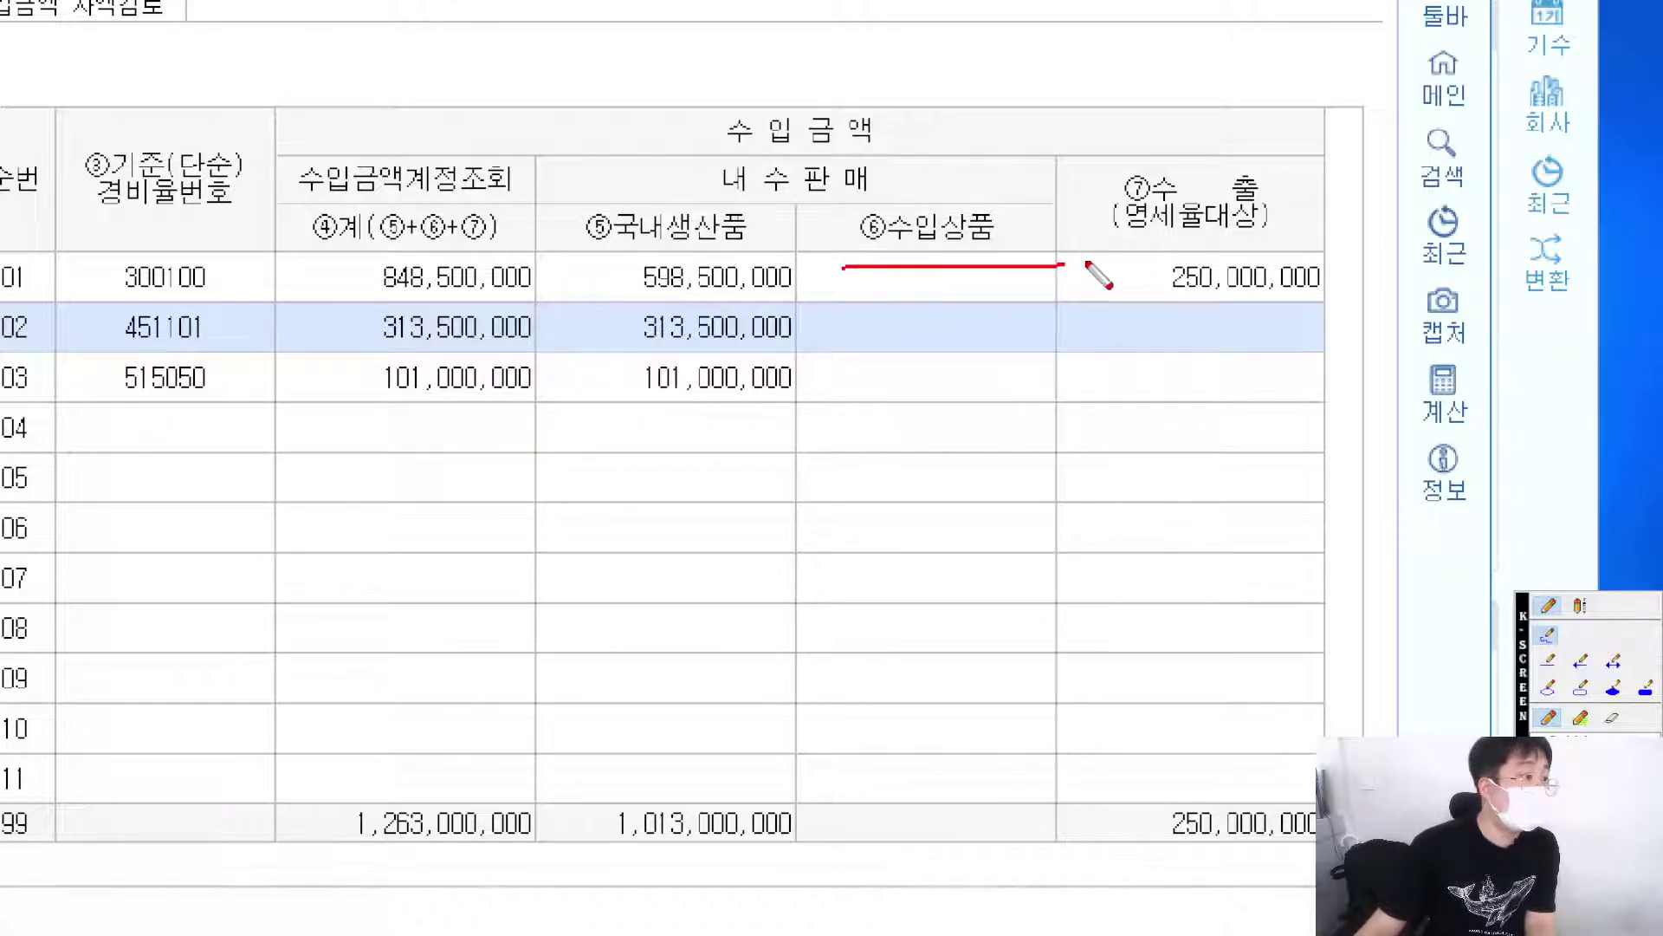
mouse_move(988, 224)
mouse_down()
mouse_move(1040, 252)
mouse_move(372, 377)
mouse_move(251, 376)
mouse_up()
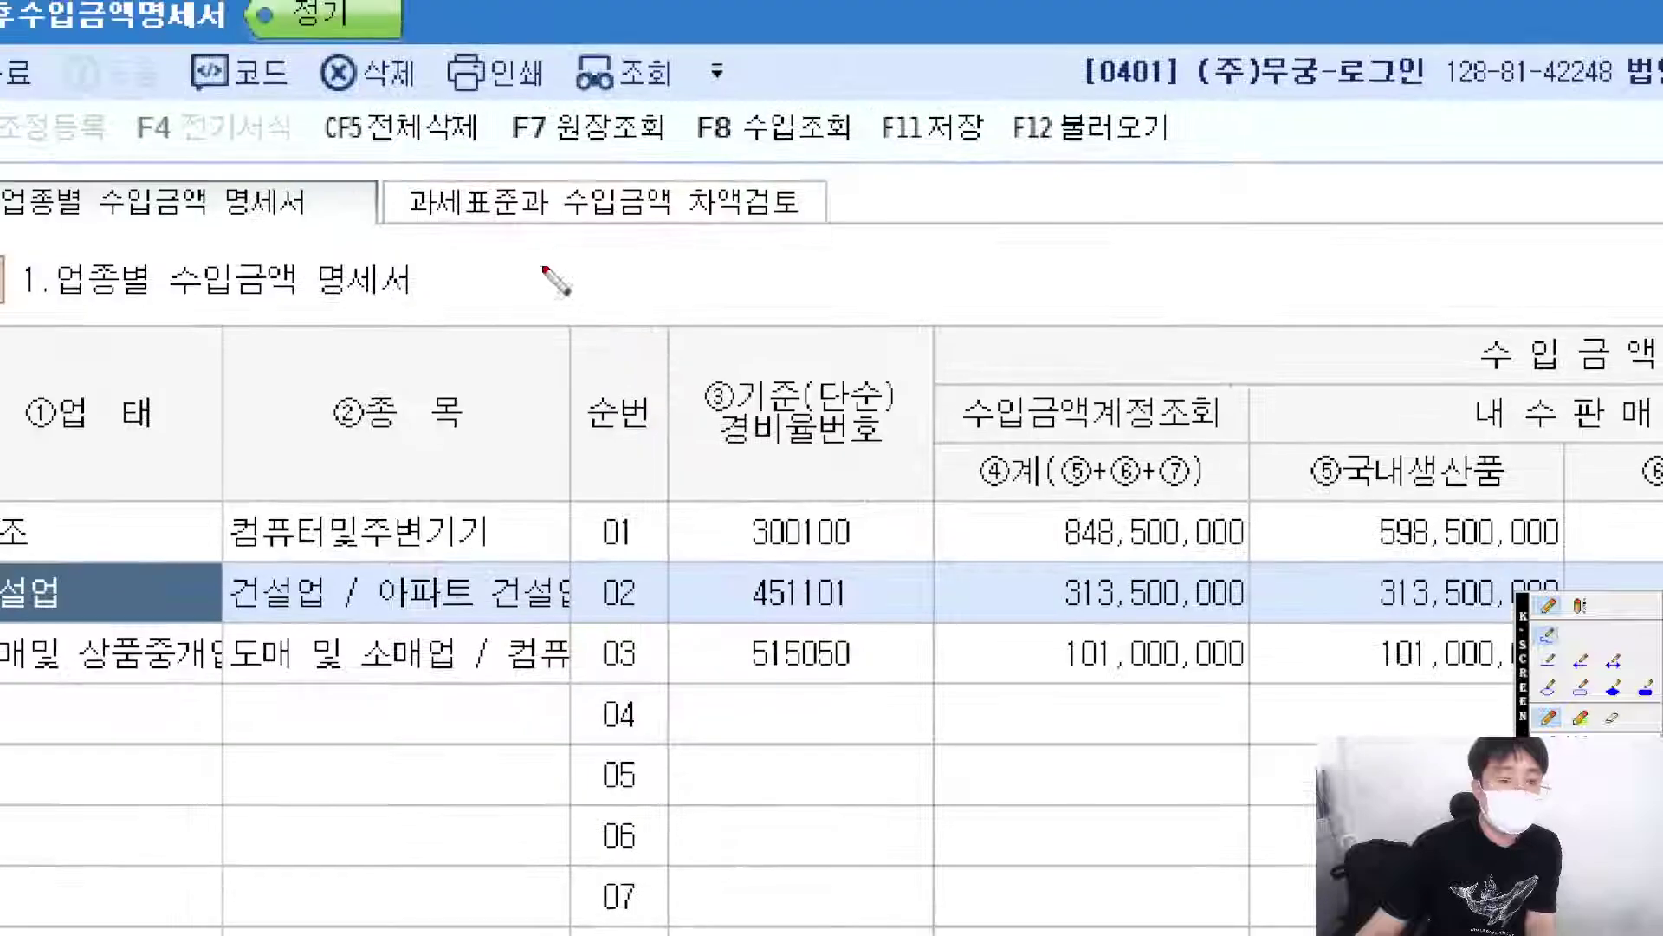
mouse_move(480, 214)
mouse_down()
mouse_move(659, 218)
mouse_move(830, 183)
mouse_move(382, 179)
mouse_move(417, 218)
mouse_up()
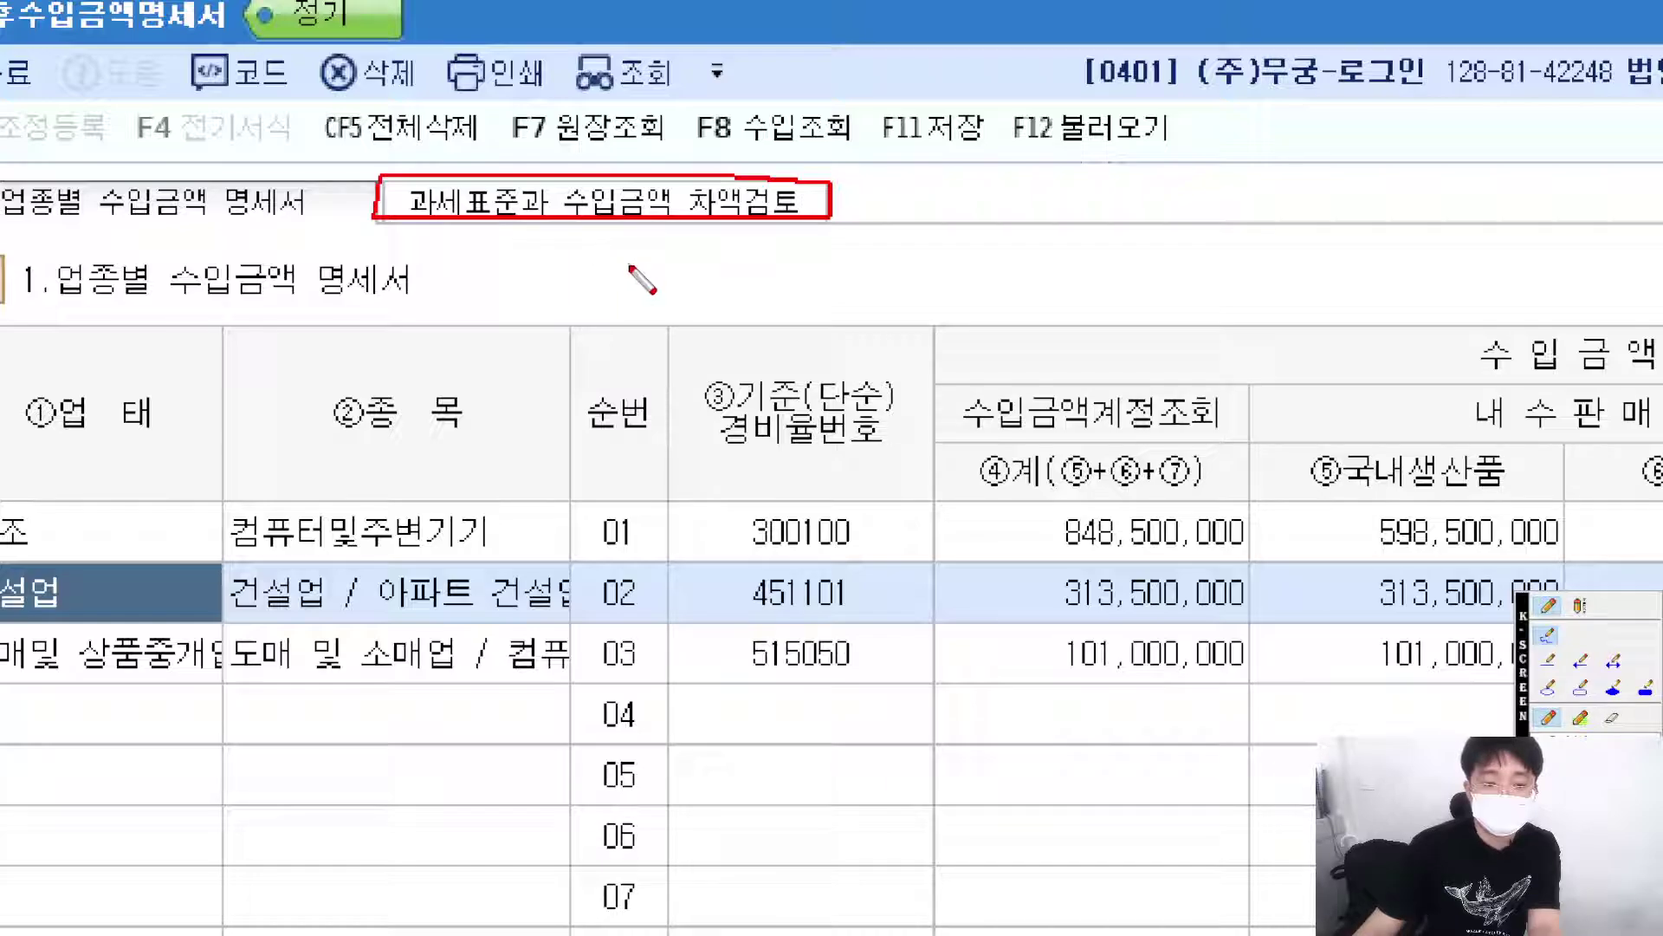
key(Escape)
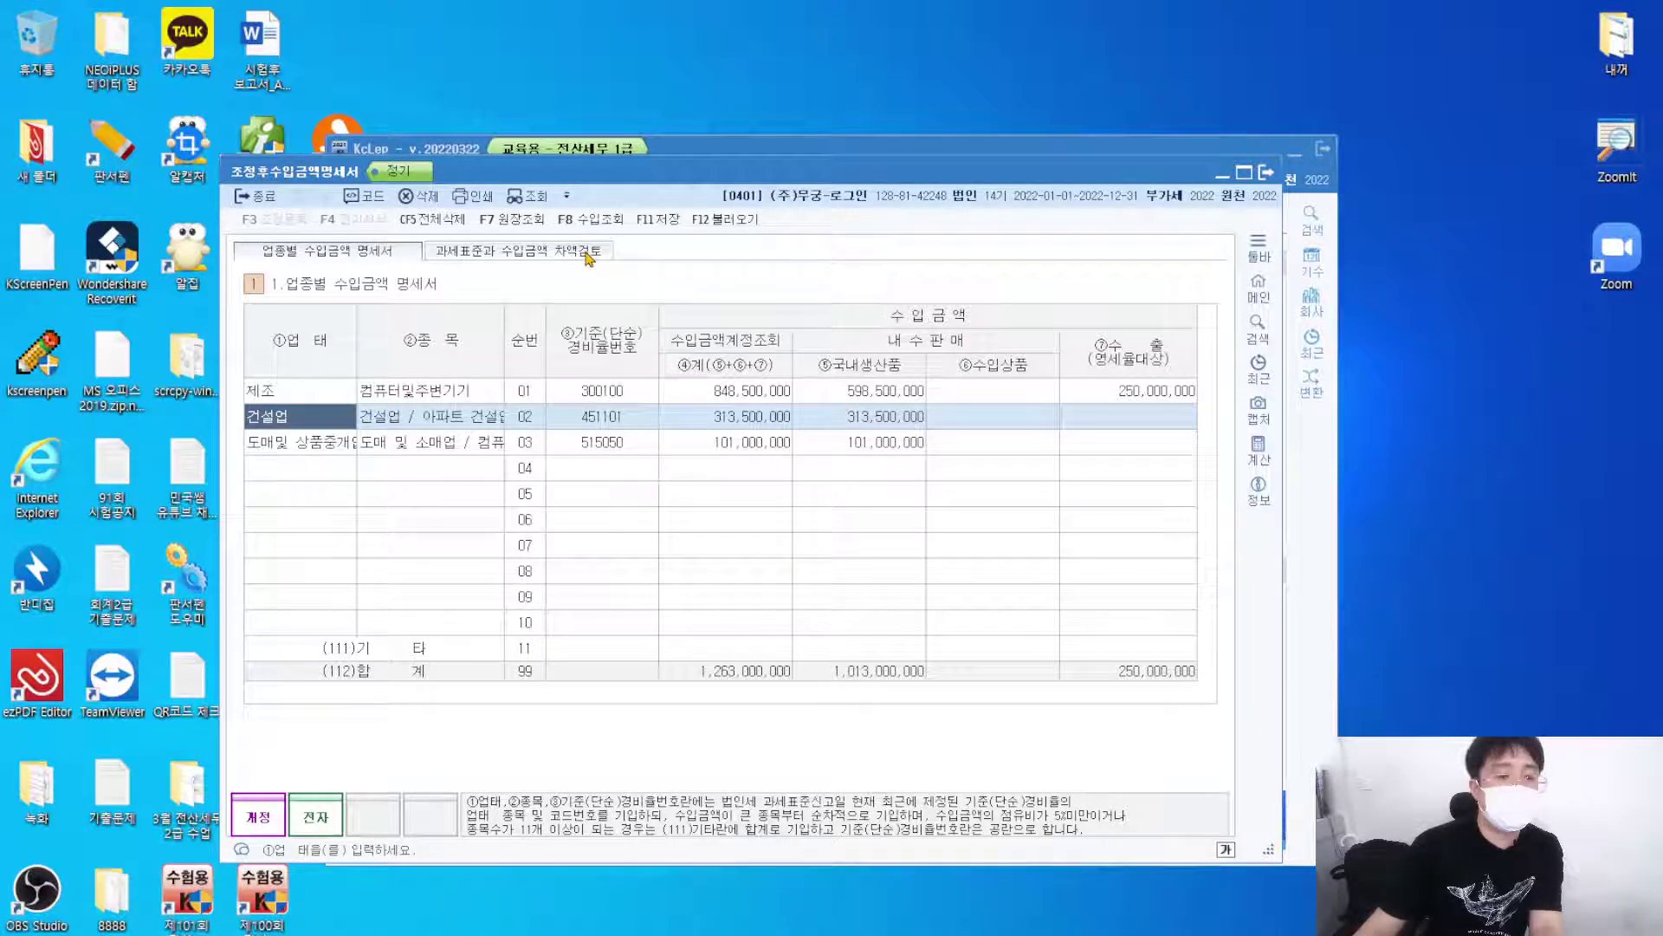
click(586, 253)
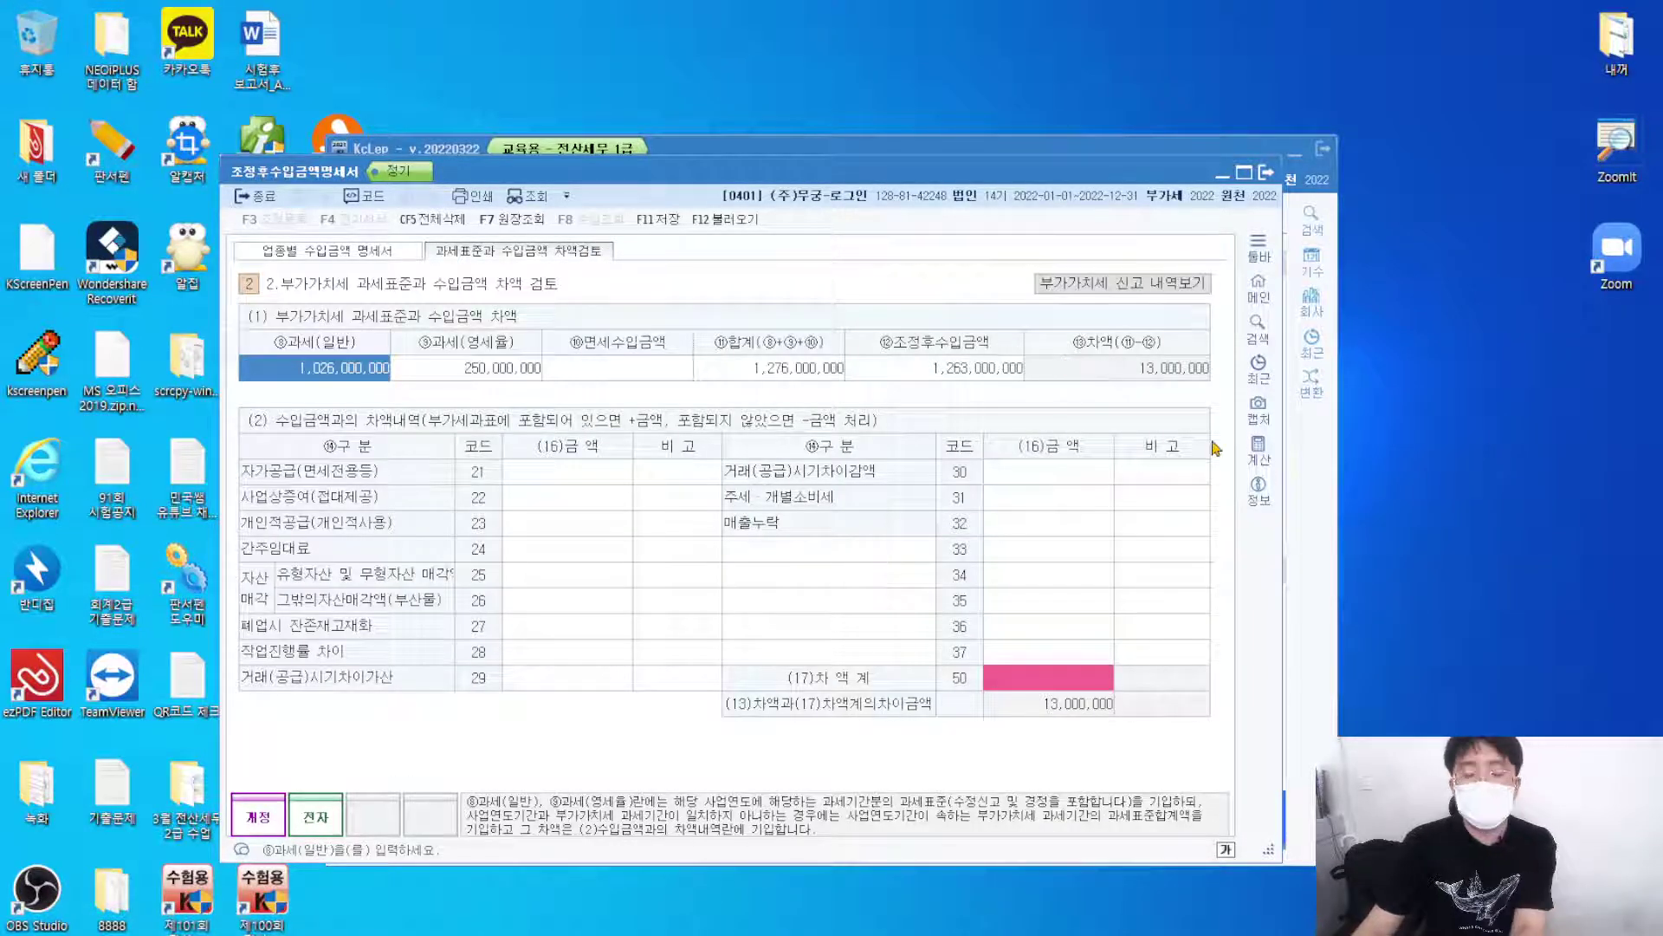
Examine the VAT tax base total, the 조정후수입금액 and their 차액 in the 부가가치세 과세표준과 수입금액 차액 table.
key(ctrl+shift+d)
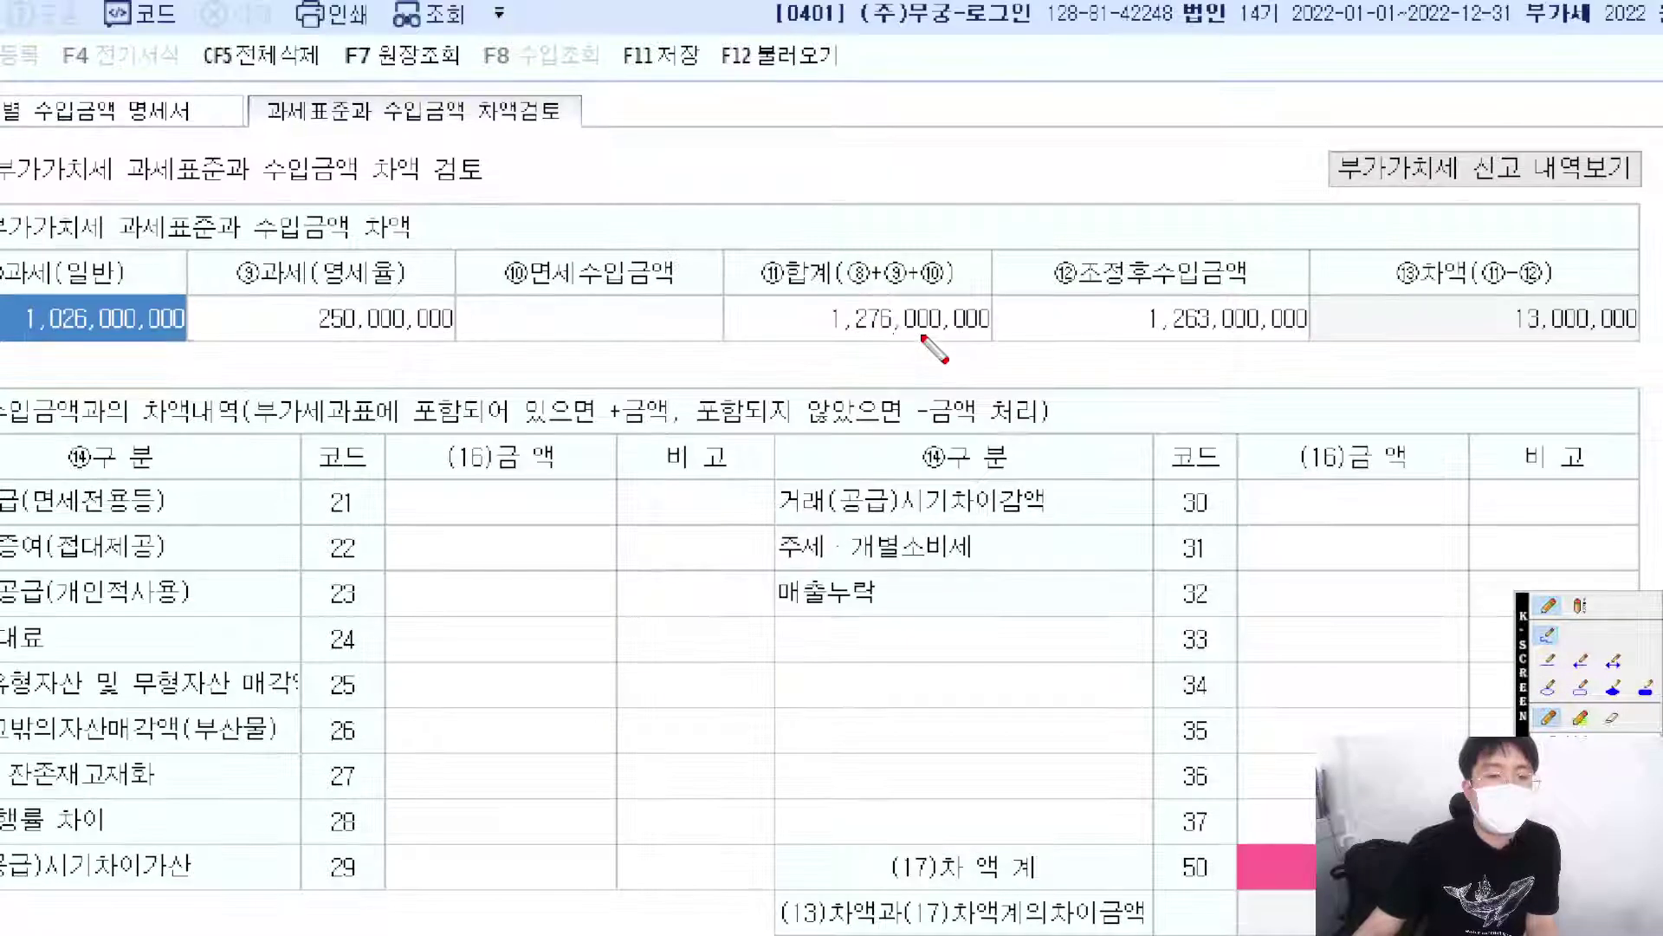
mouse_move(996, 308)
mouse_down()
mouse_move(942, 301)
mouse_move(790, 113)
mouse_up()
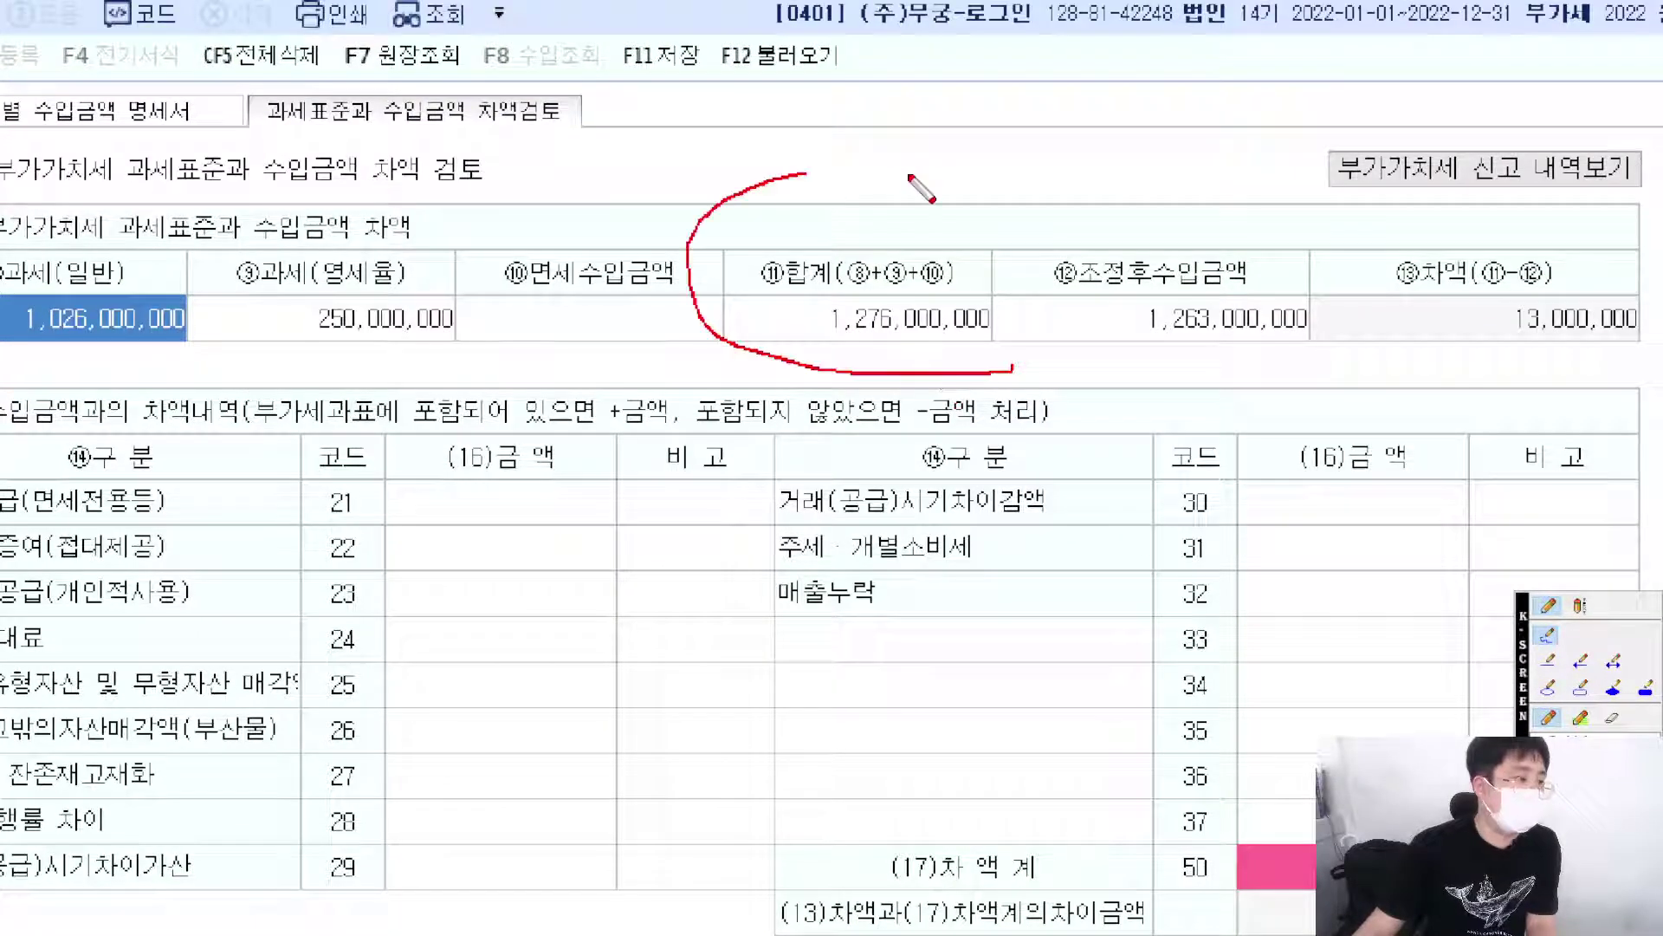
drag(909, 177, 980, 359)
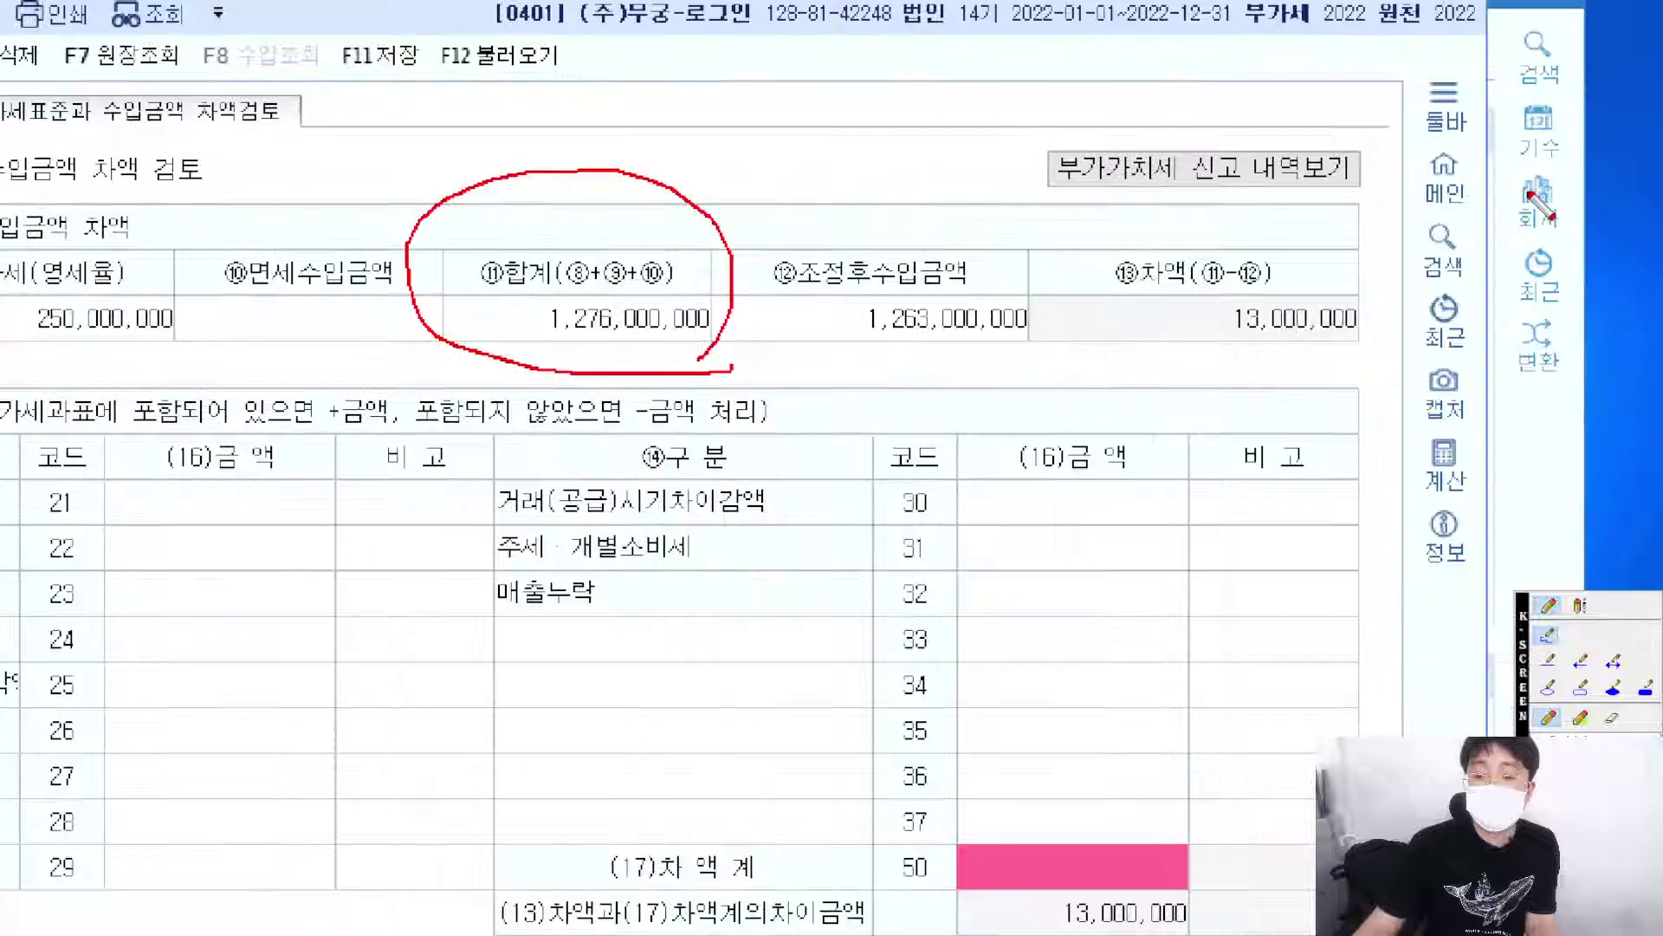
mouse_move(1662, 207)
mouse_down()
mouse_move(1271, 209)
mouse_move(1662, 274)
mouse_up()
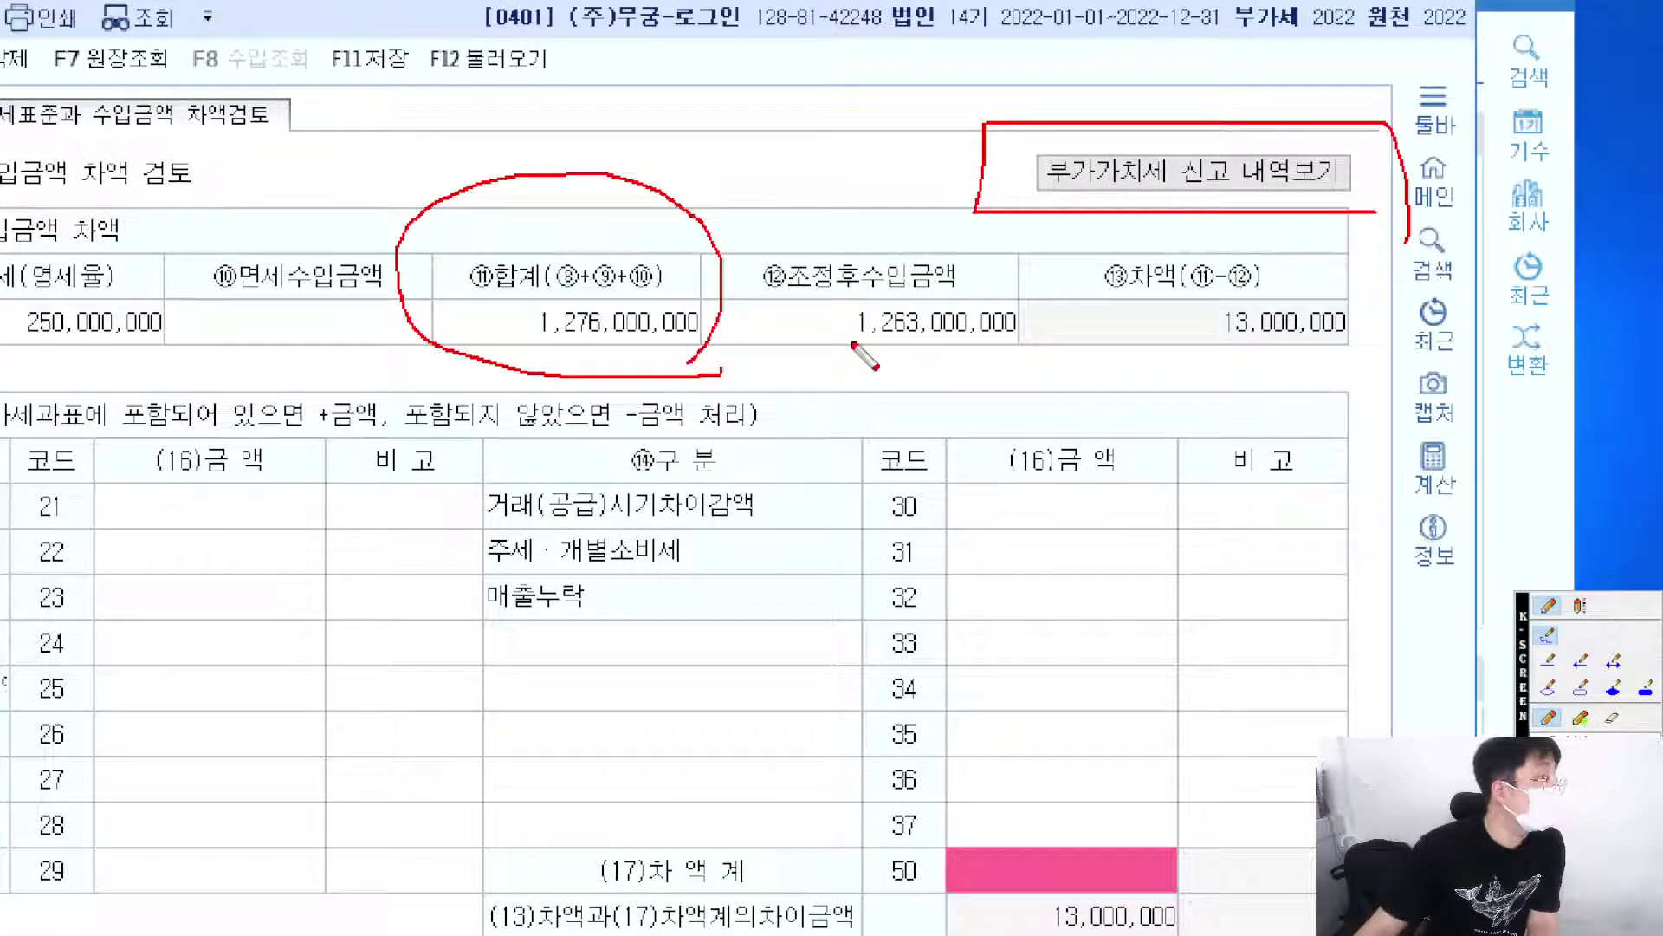
key(ctrl+z)
key(ctrl+z)
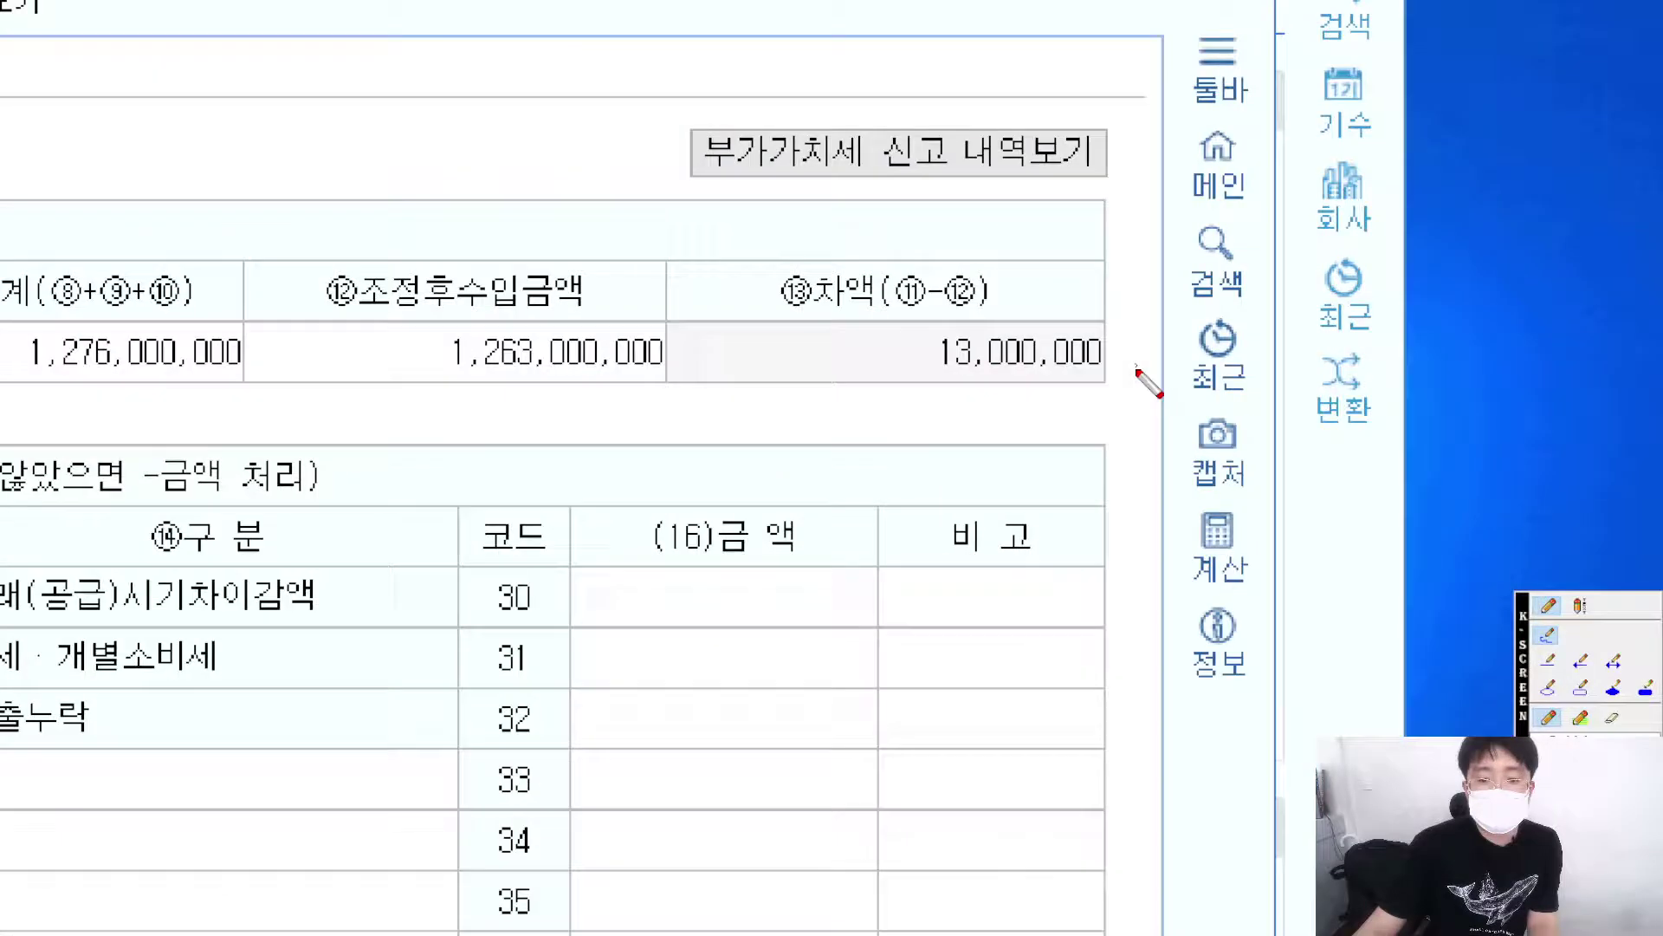
mouse_move(1026, 110)
mouse_down()
mouse_move(946, 128)
mouse_move(747, 64)
mouse_up()
mouse_move(693, 253)
mouse_down()
mouse_move(893, 217)
mouse_move(1061, 250)
mouse_move(1144, 290)
mouse_move(1135, 381)
mouse_up()
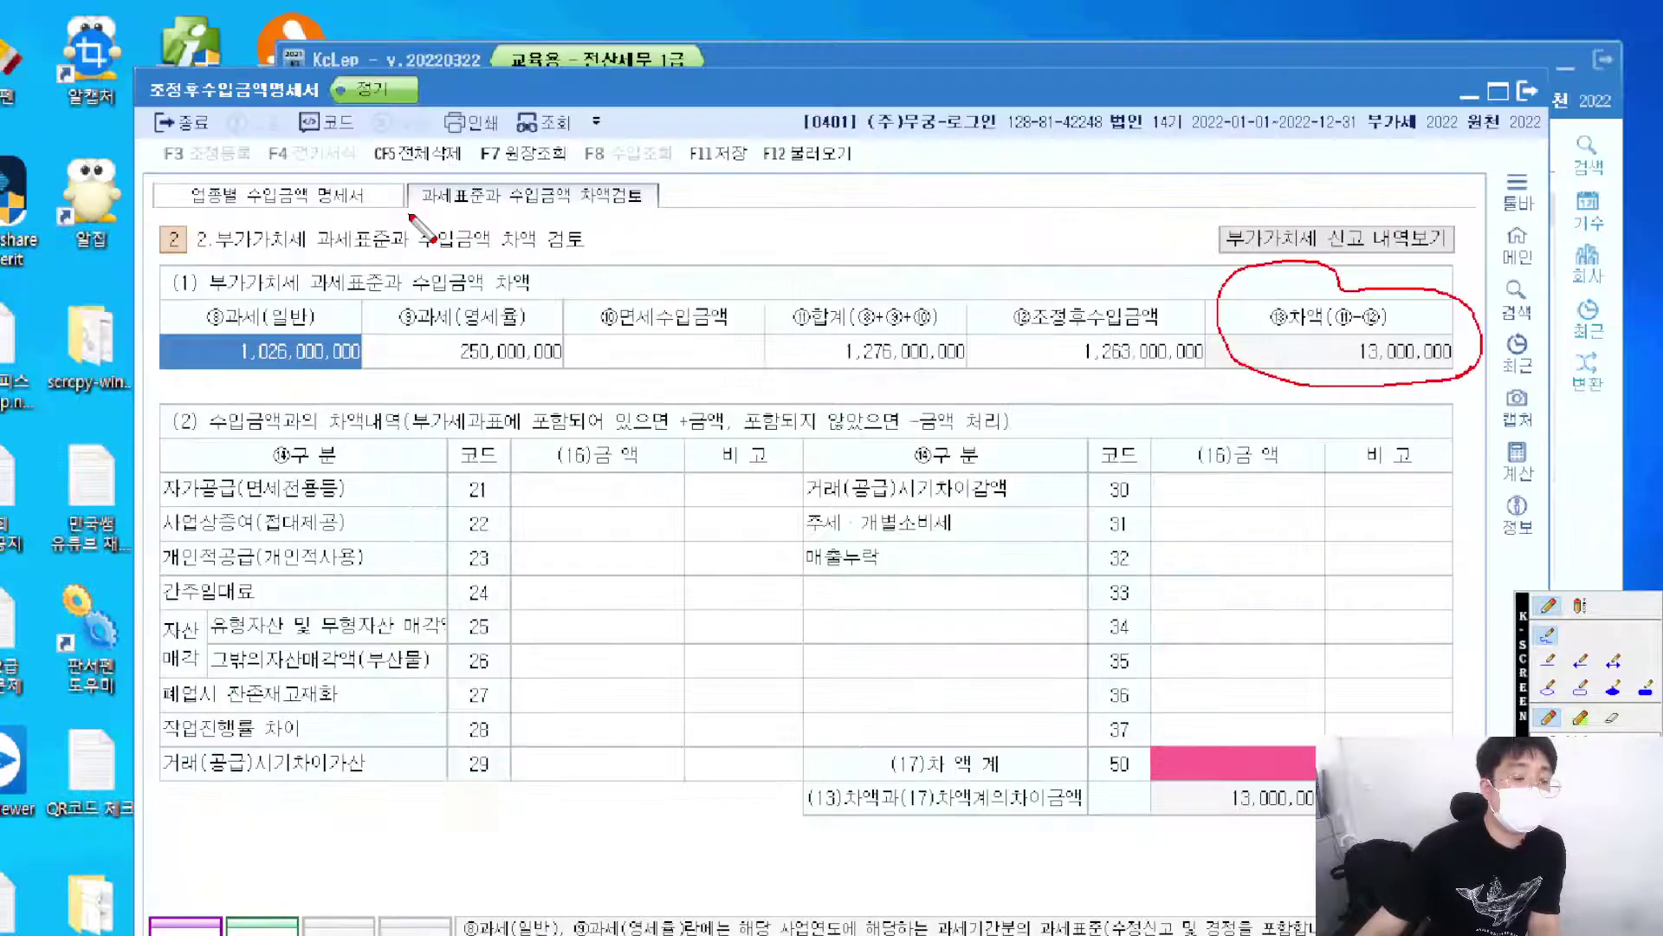
mouse_move(409, 212)
mouse_down()
mouse_move(192, 213)
mouse_move(411, 279)
mouse_up()
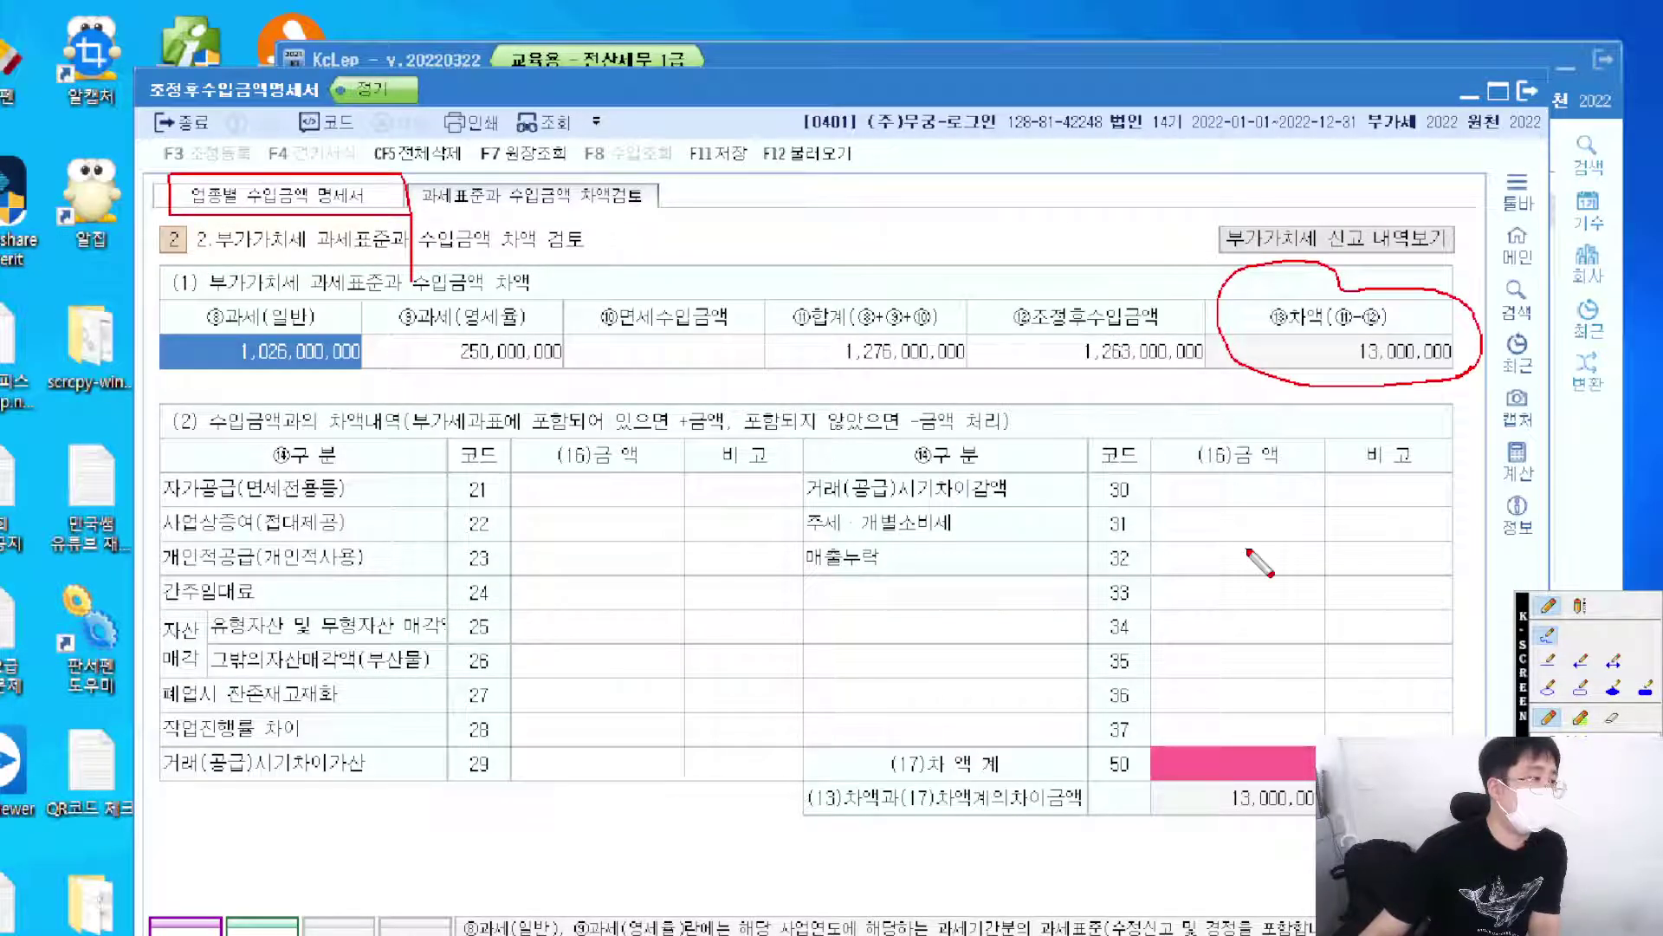
key(ctrl+z)
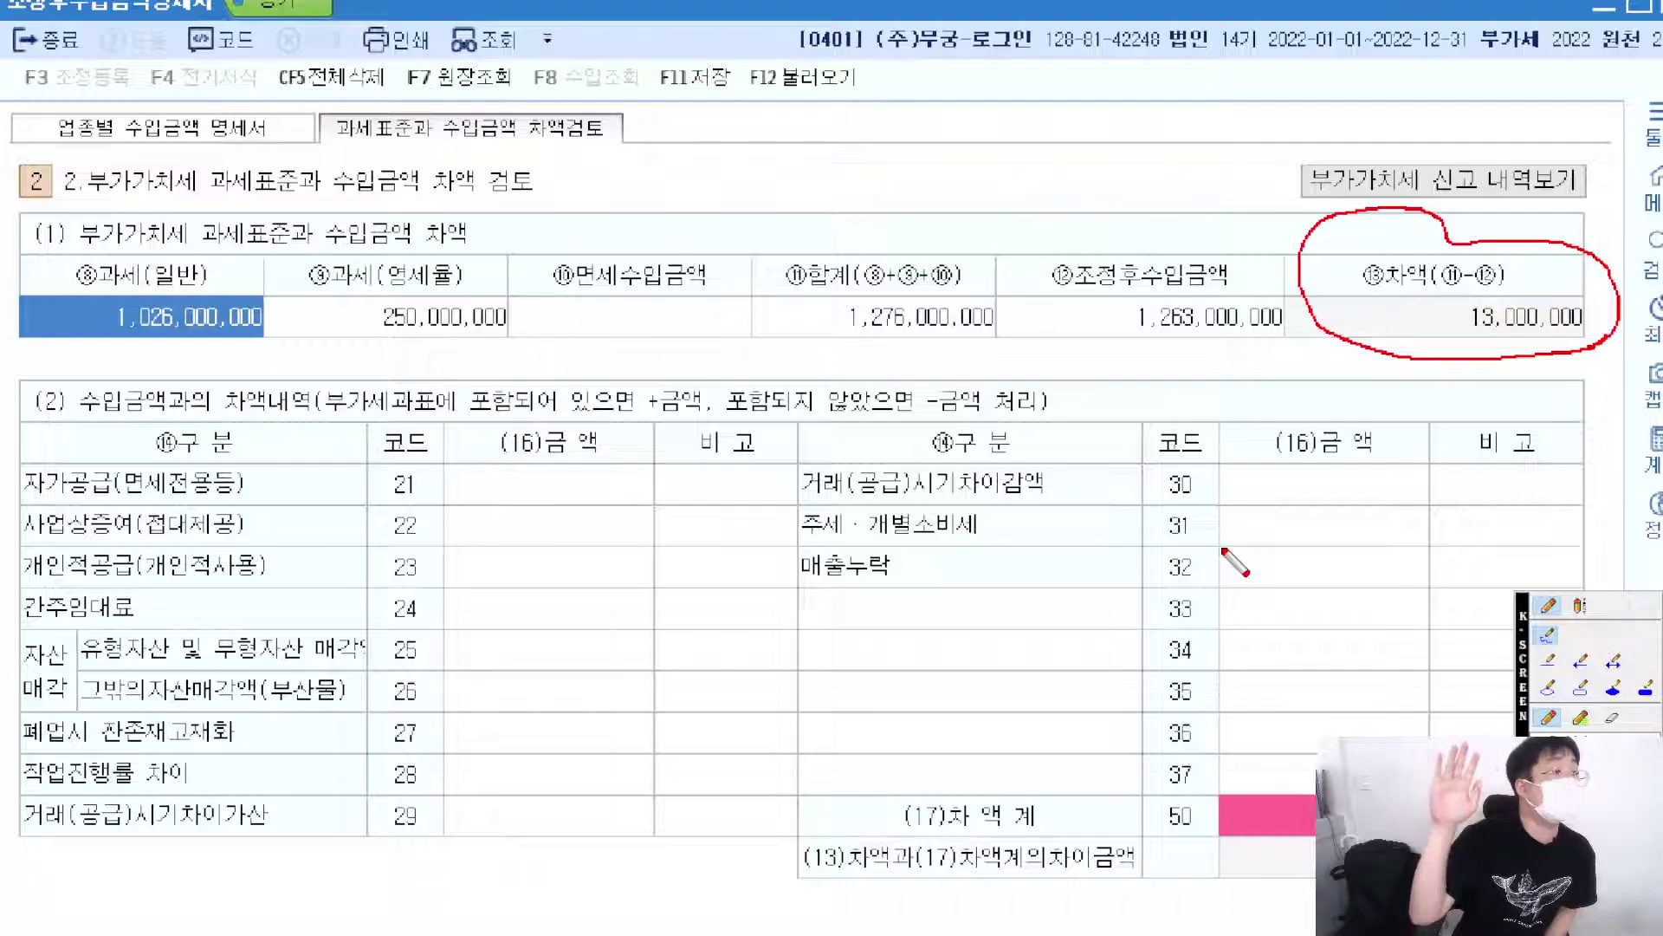
key(Escape)
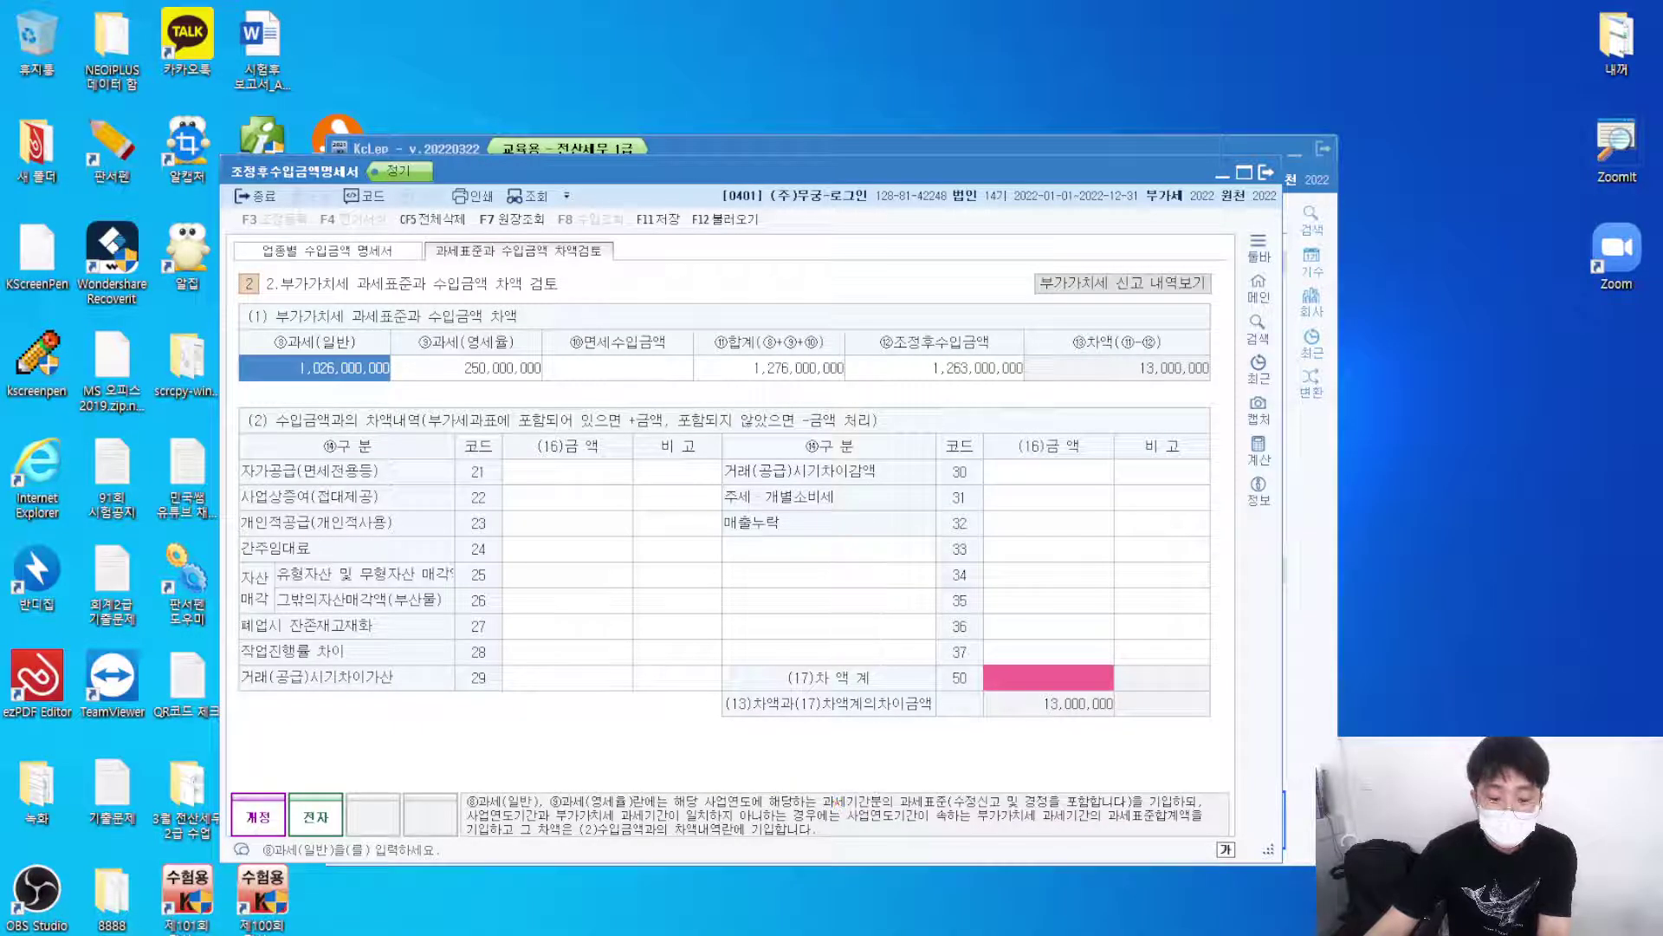
Open the 수입금액조정명세서 and review the 공사미수금과소 entry in its 조정 등록 list.
click(589, 148)
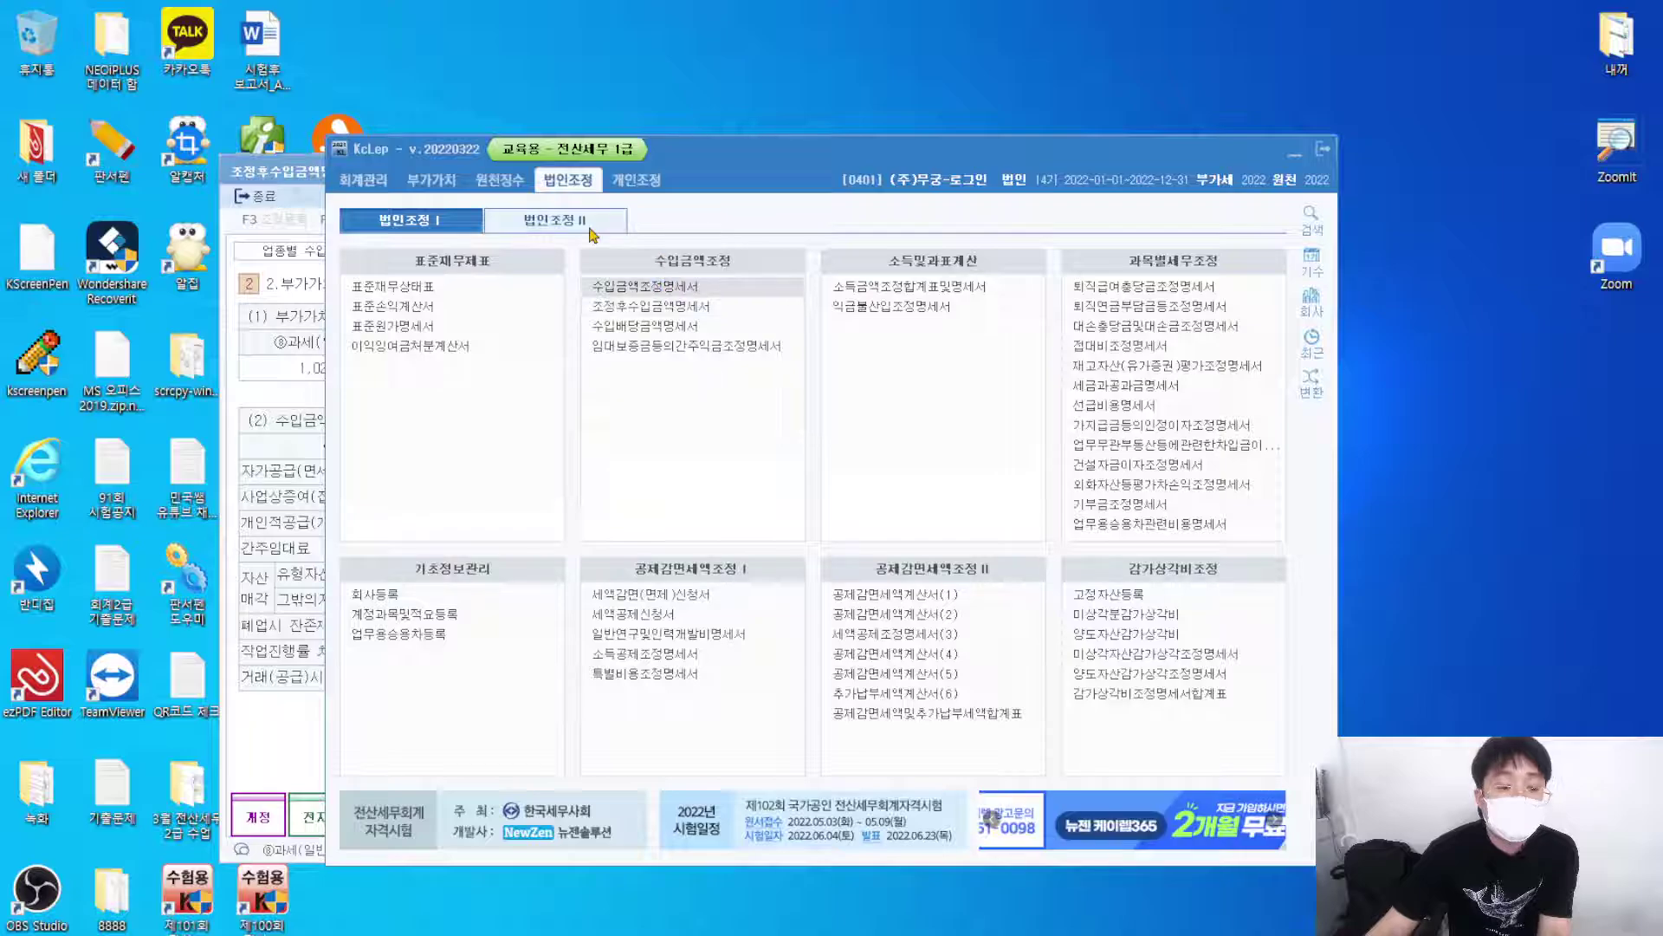
click(645, 286)
click(222, 217)
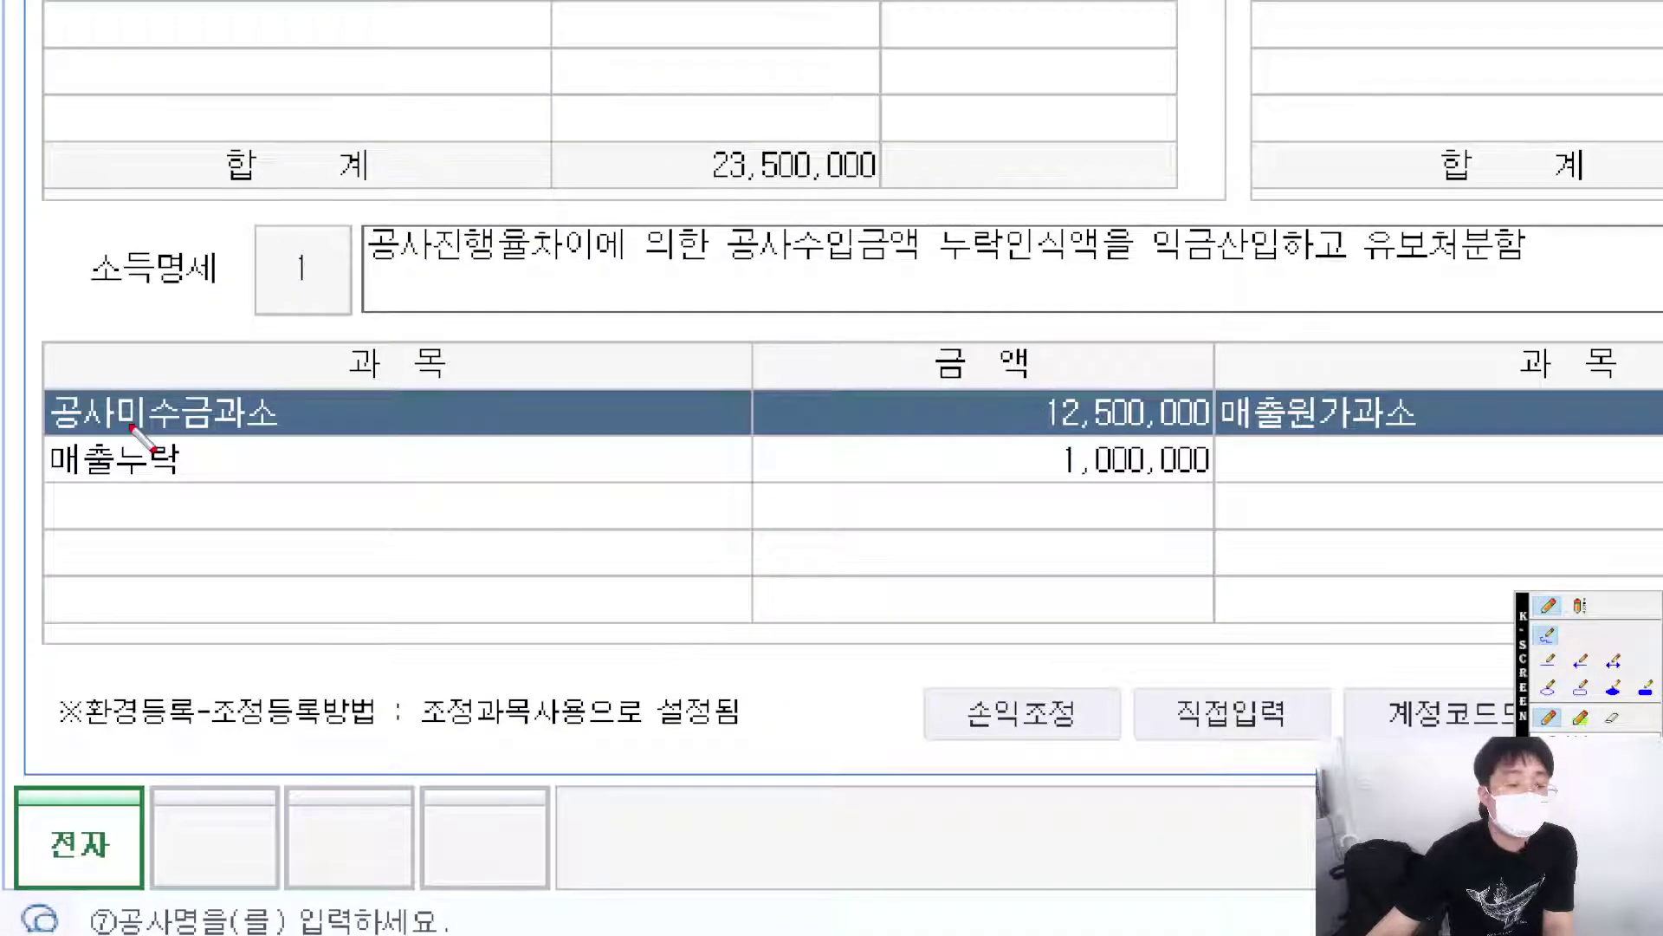
drag(71, 436, 1344, 432)
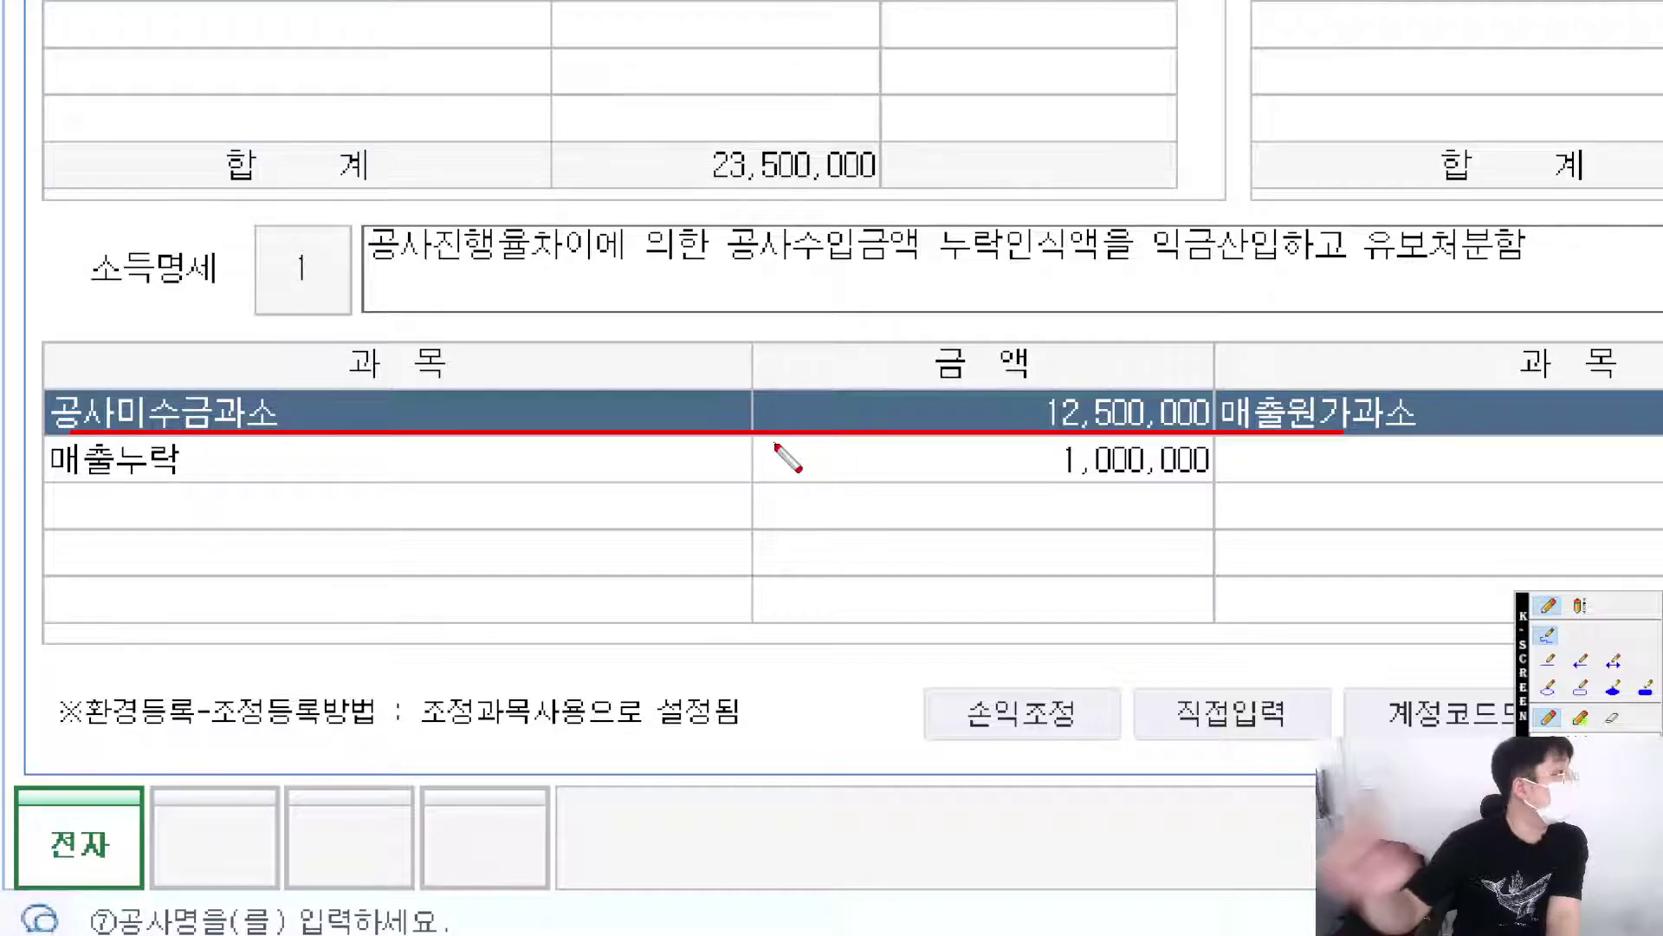
key(Escape)
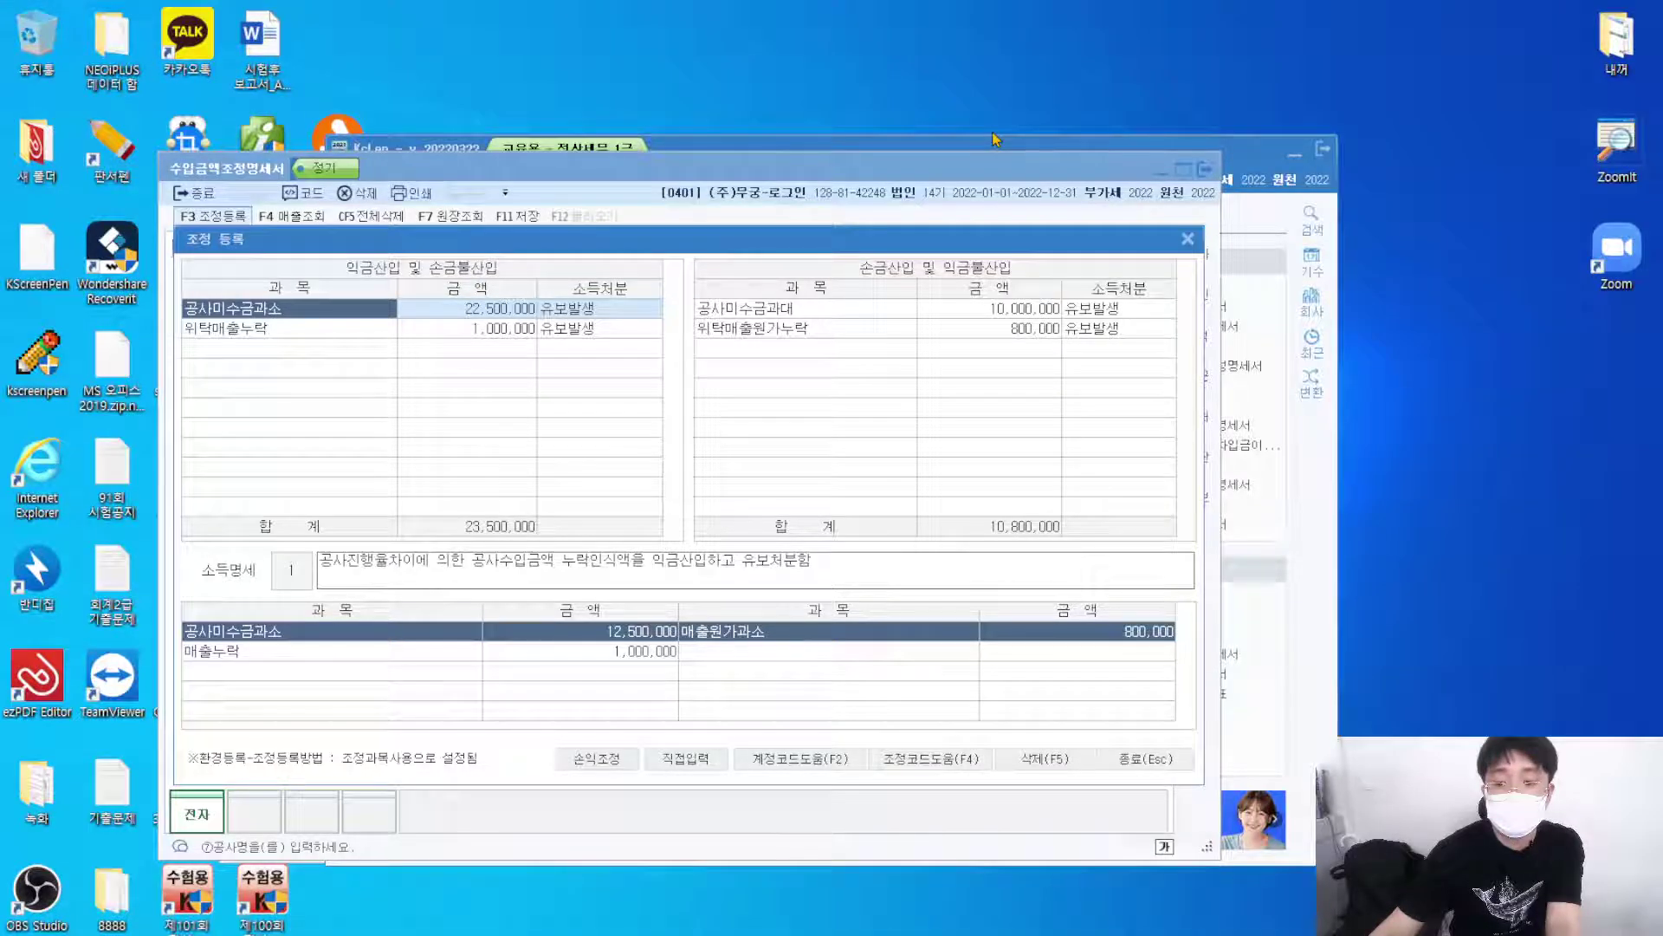
key(Escape)
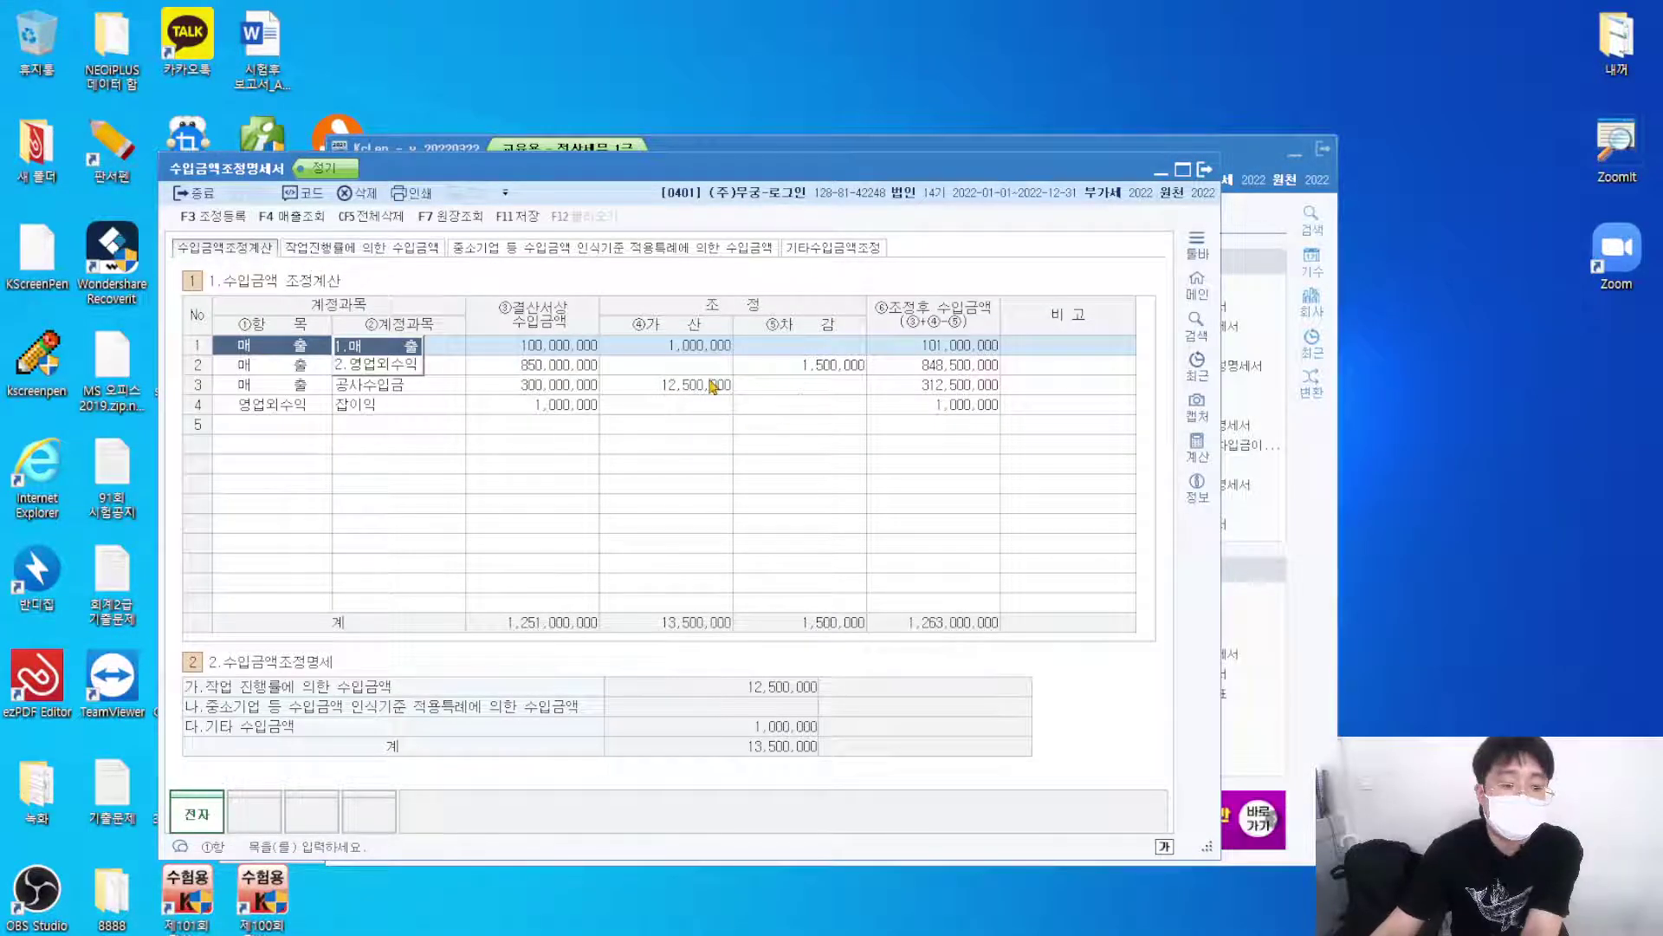
Examine the 가산 adjustment and 조정후 수입금액 of 공사수입금 in the 수입금액 조정계산 table.
click(623, 424)
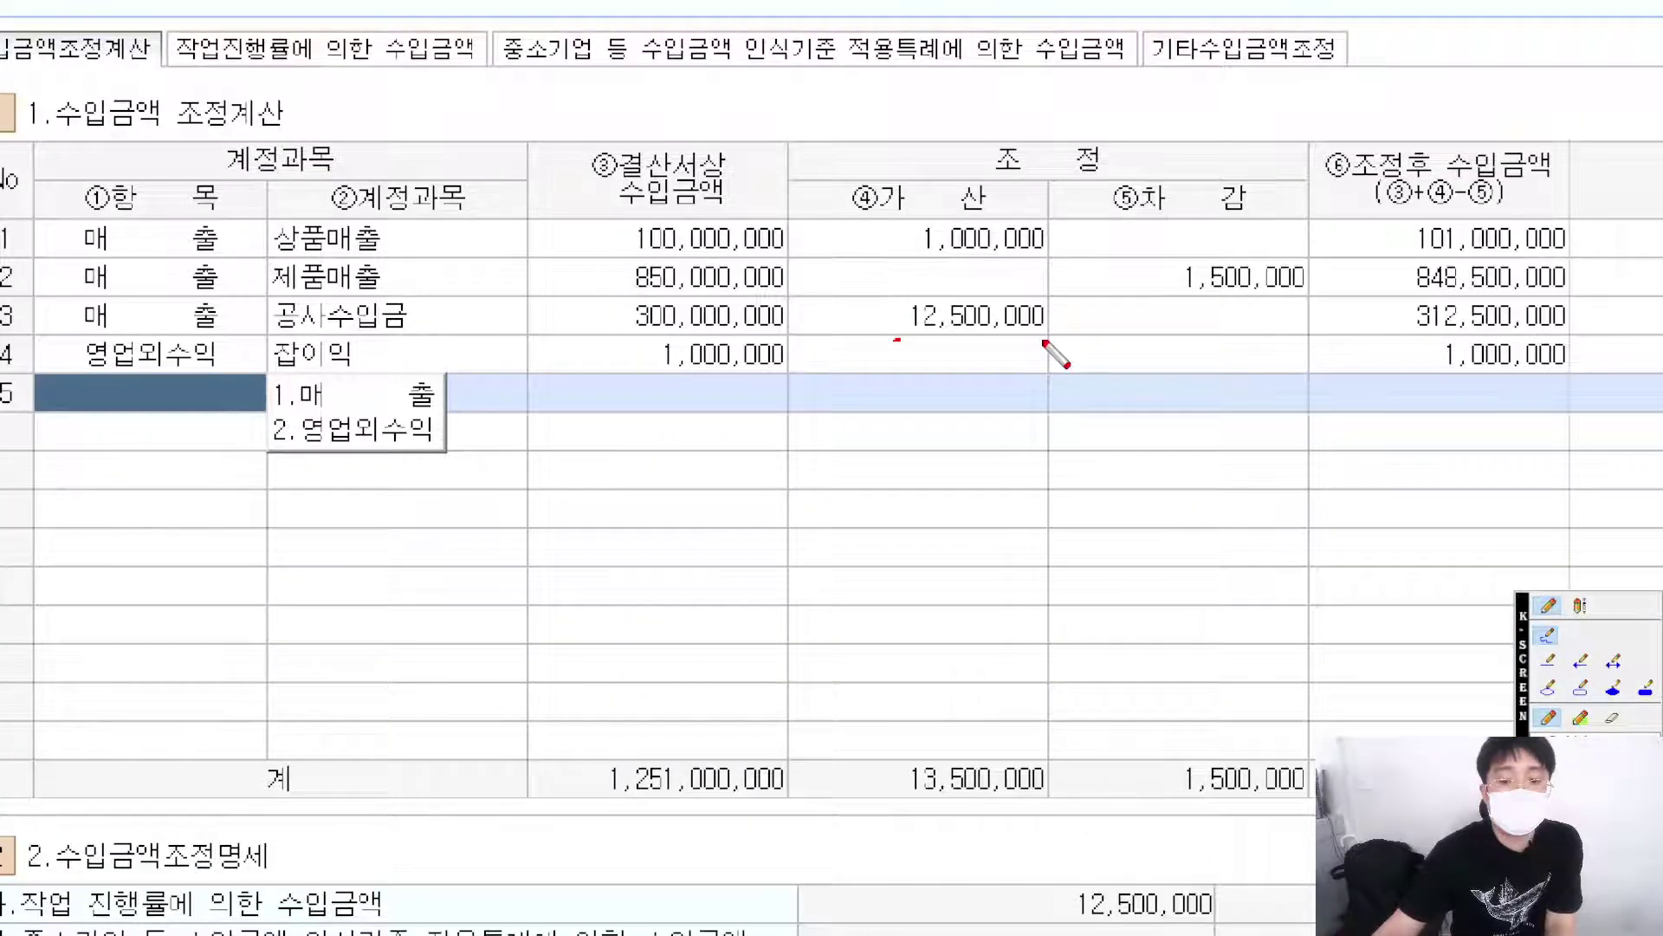
drag(896, 340, 1087, 342)
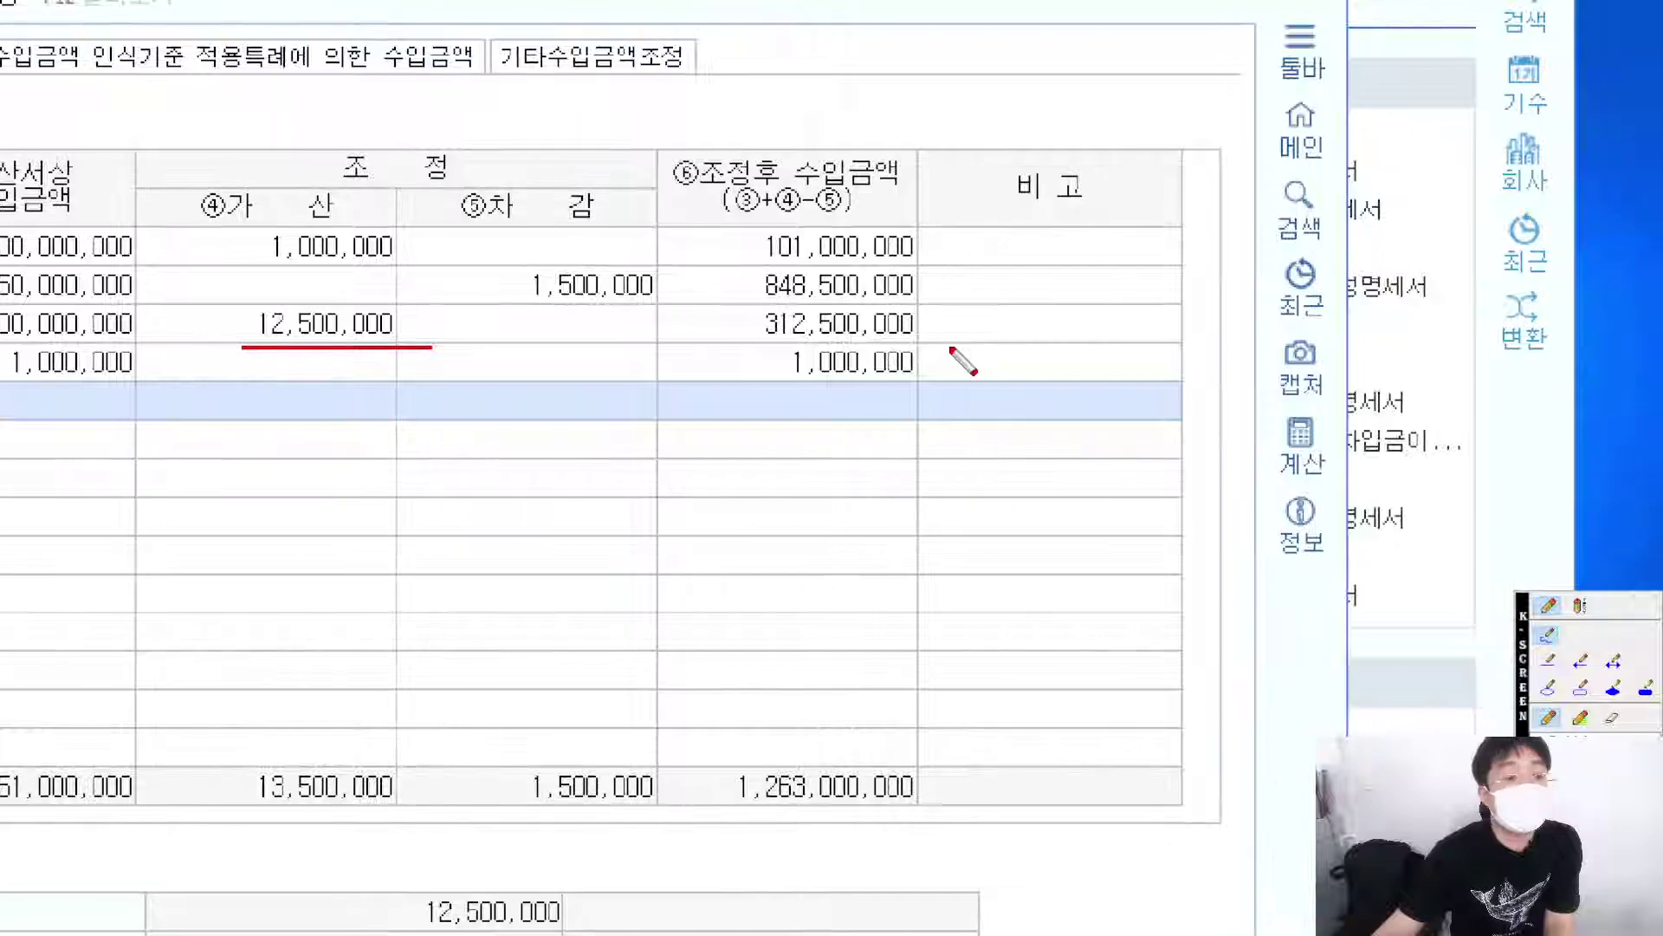
drag(967, 347, 629, 346)
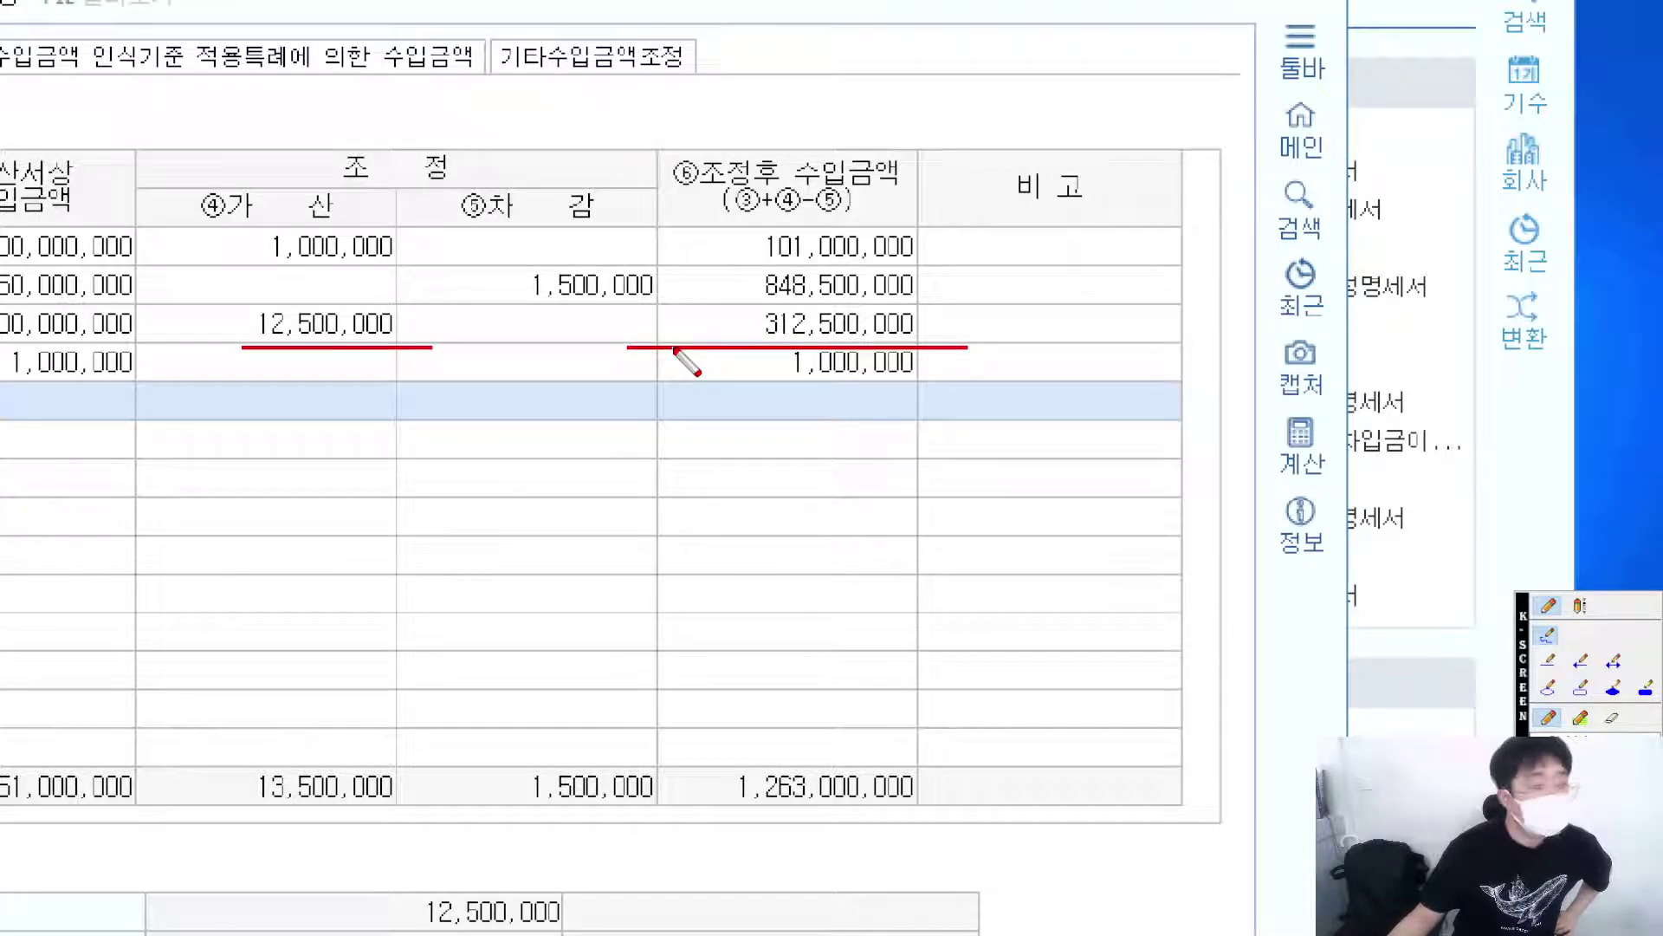
key(Escape)
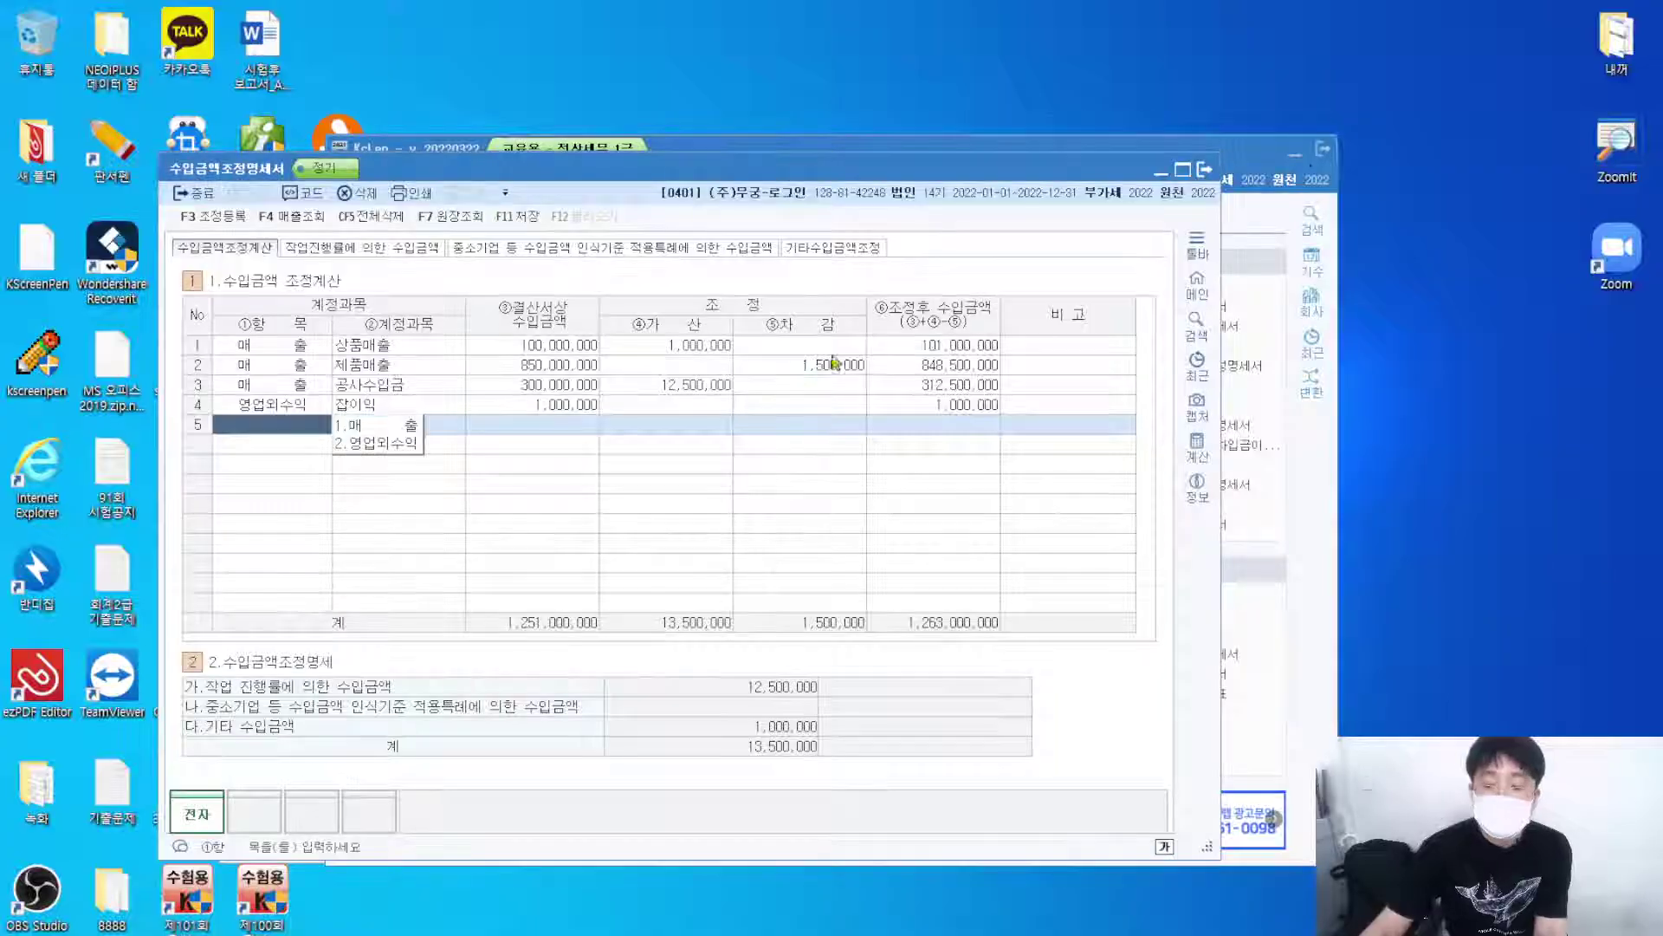
Return to the 조정후수입금액명세서 and examine the 작업진행률 차이 row in the 수입금액과의 차액내역 table.
click(1158, 176)
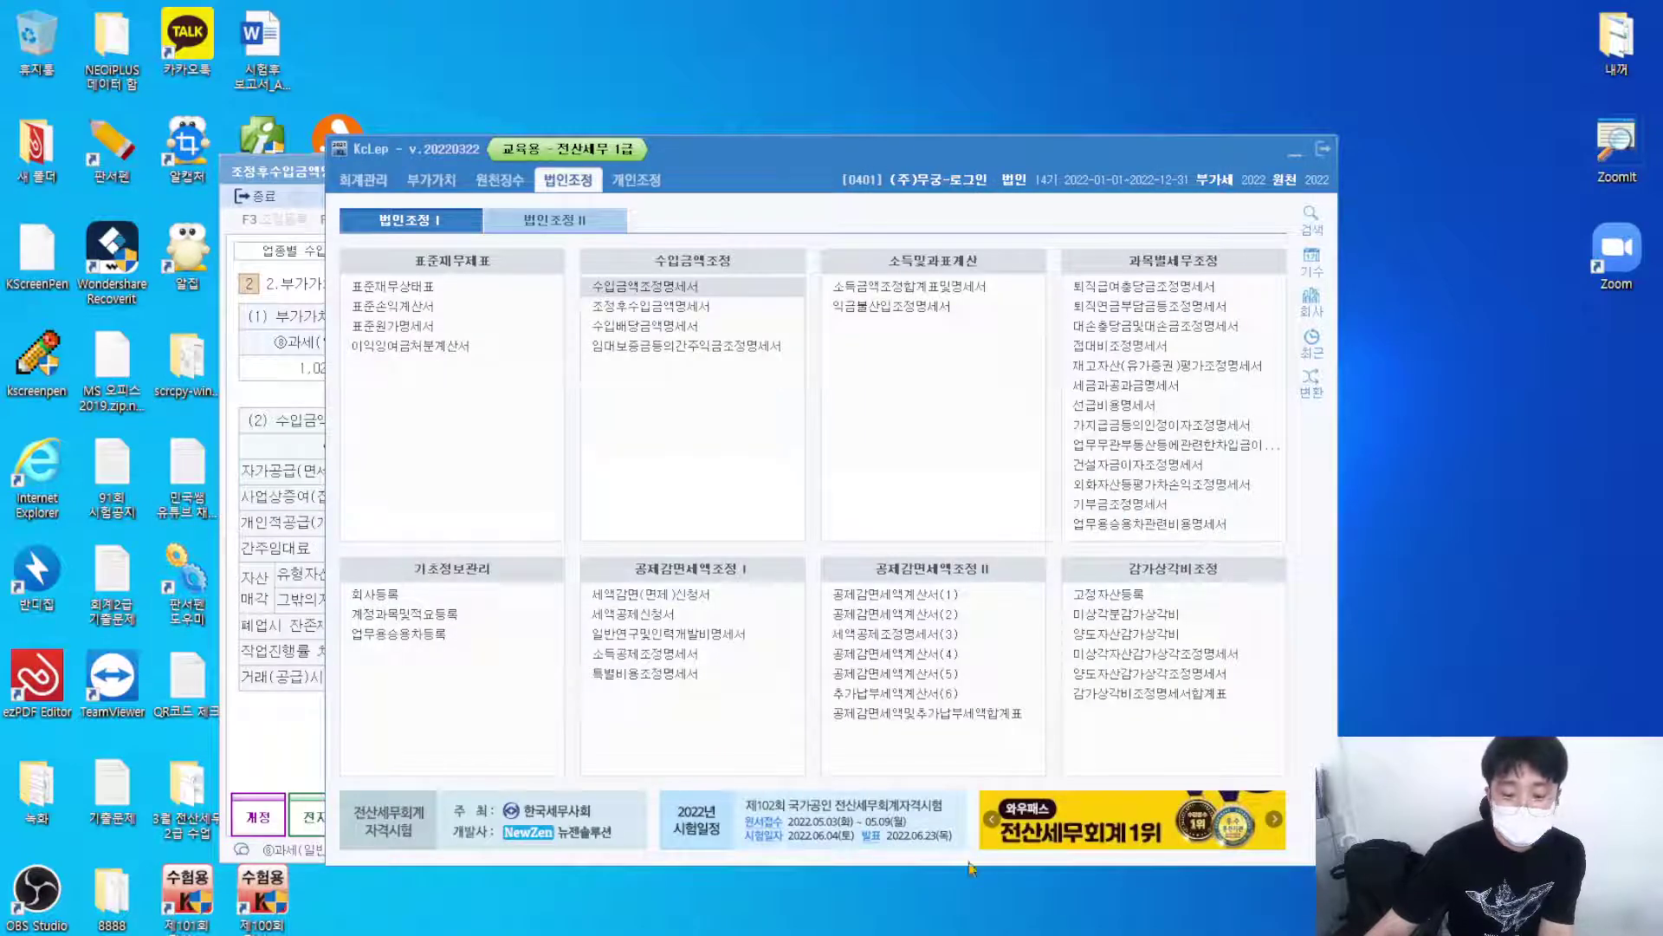
click(645, 286)
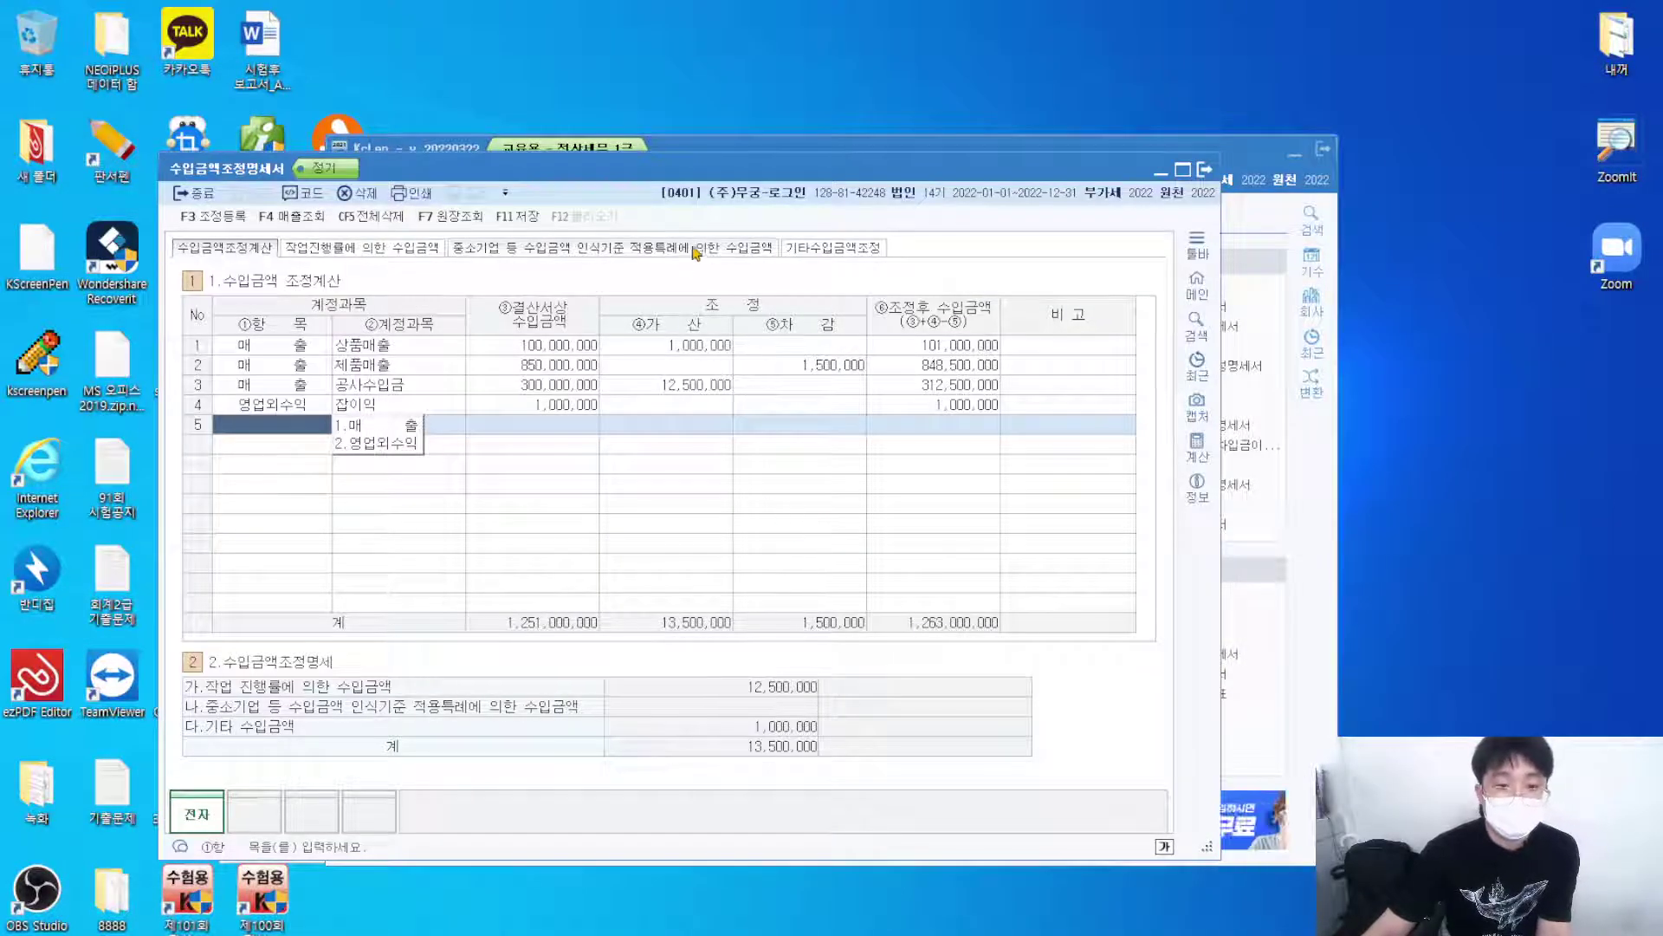
click(1247, 445)
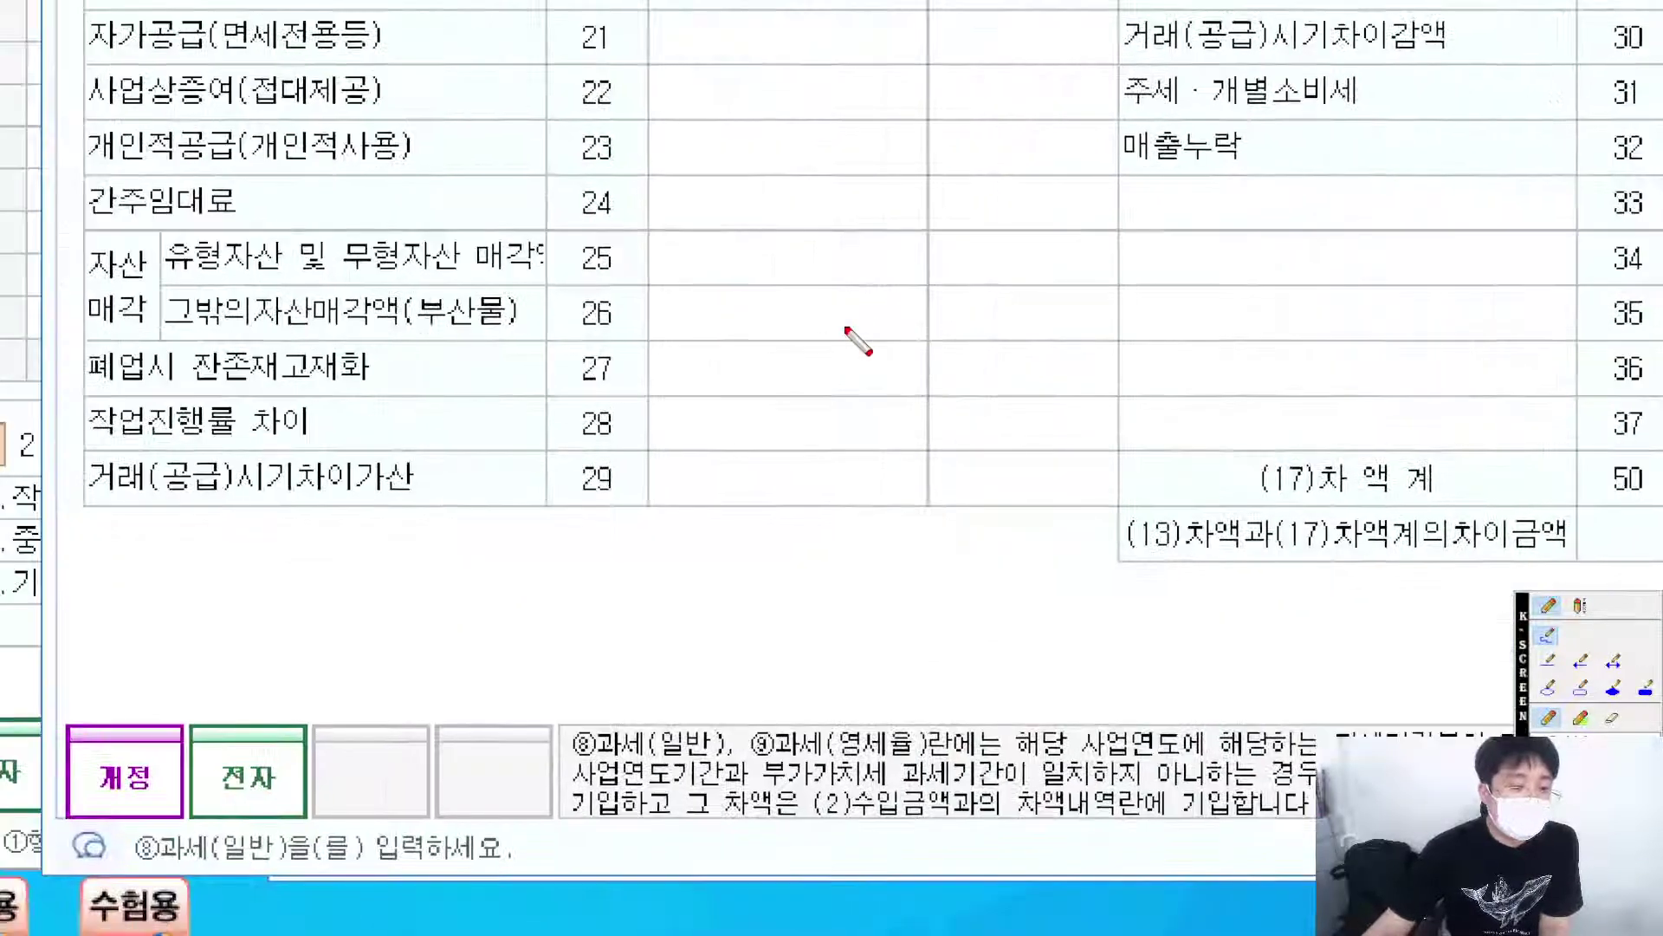
drag(69, 490, 319, 490)
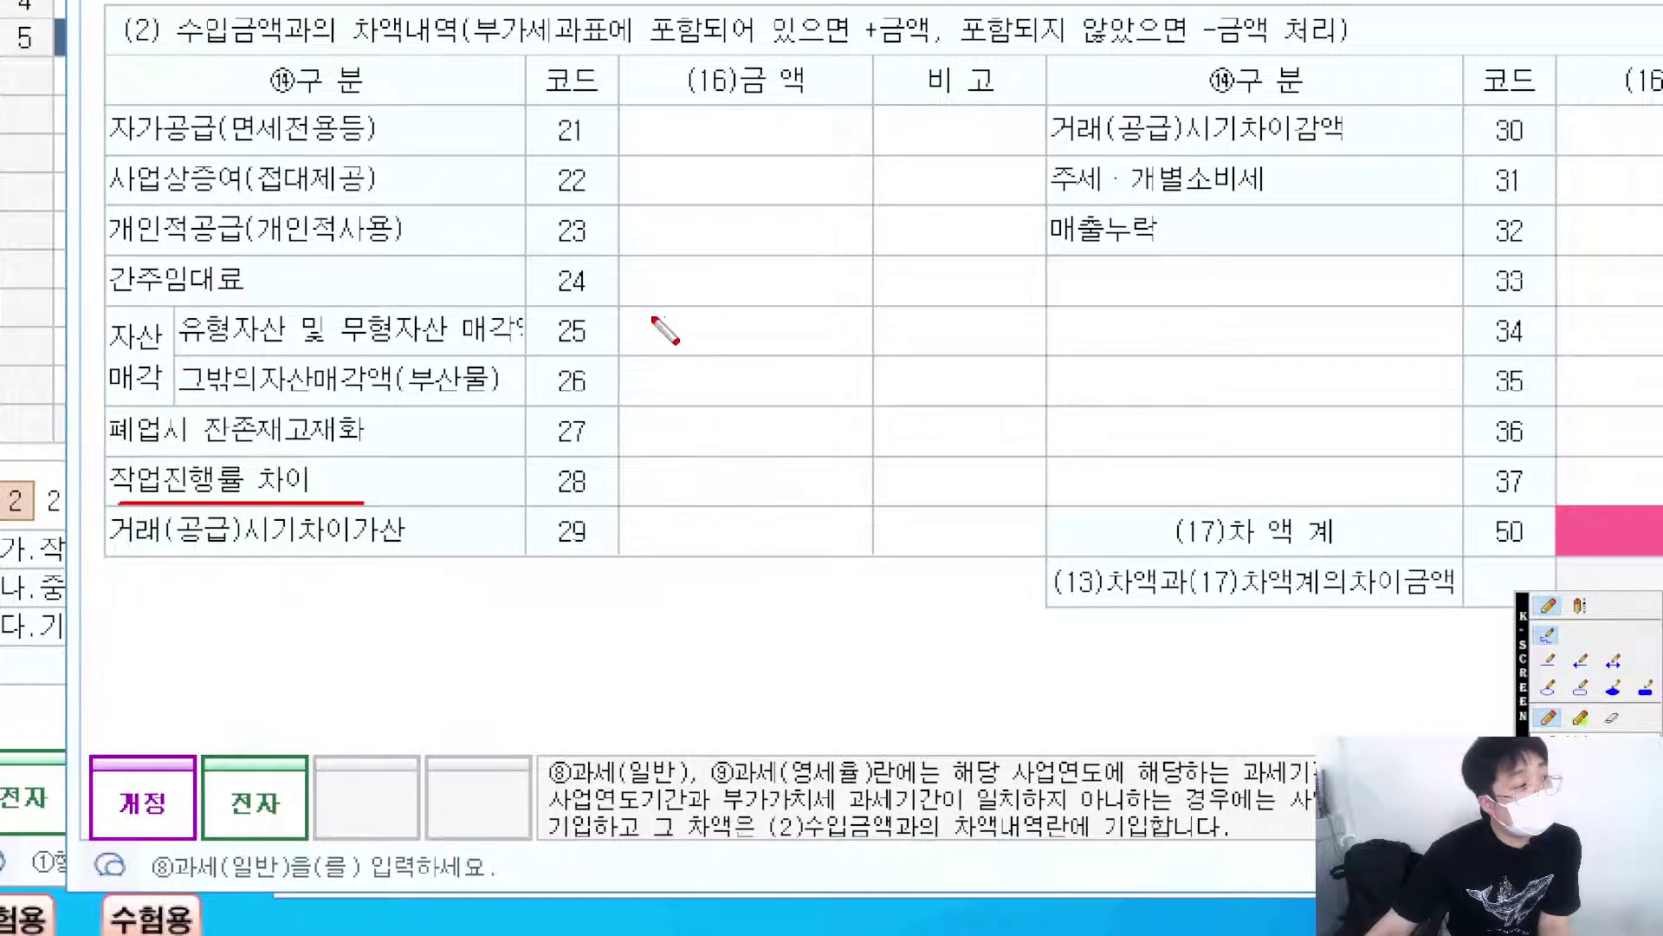
Sketch a two-column comparison over the 차액내역 table, headed T and VAT, with an arrow from T to VAT.
drag(643, 333, 937, 333)
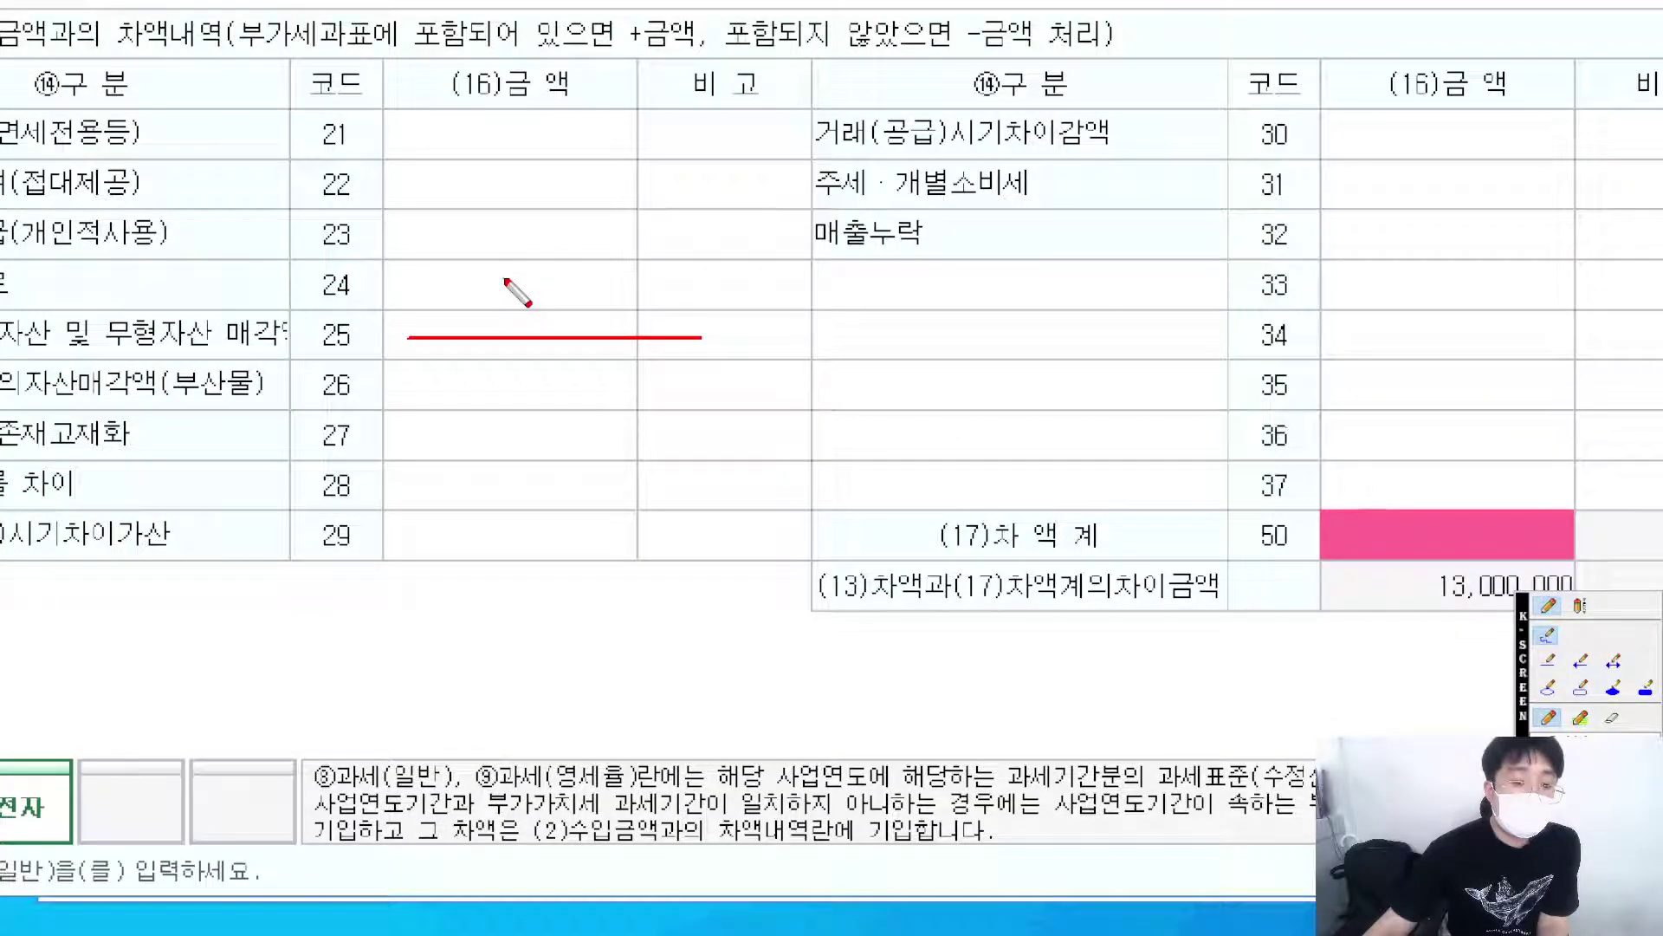
drag(507, 278, 551, 278)
drag(530, 279, 530, 310)
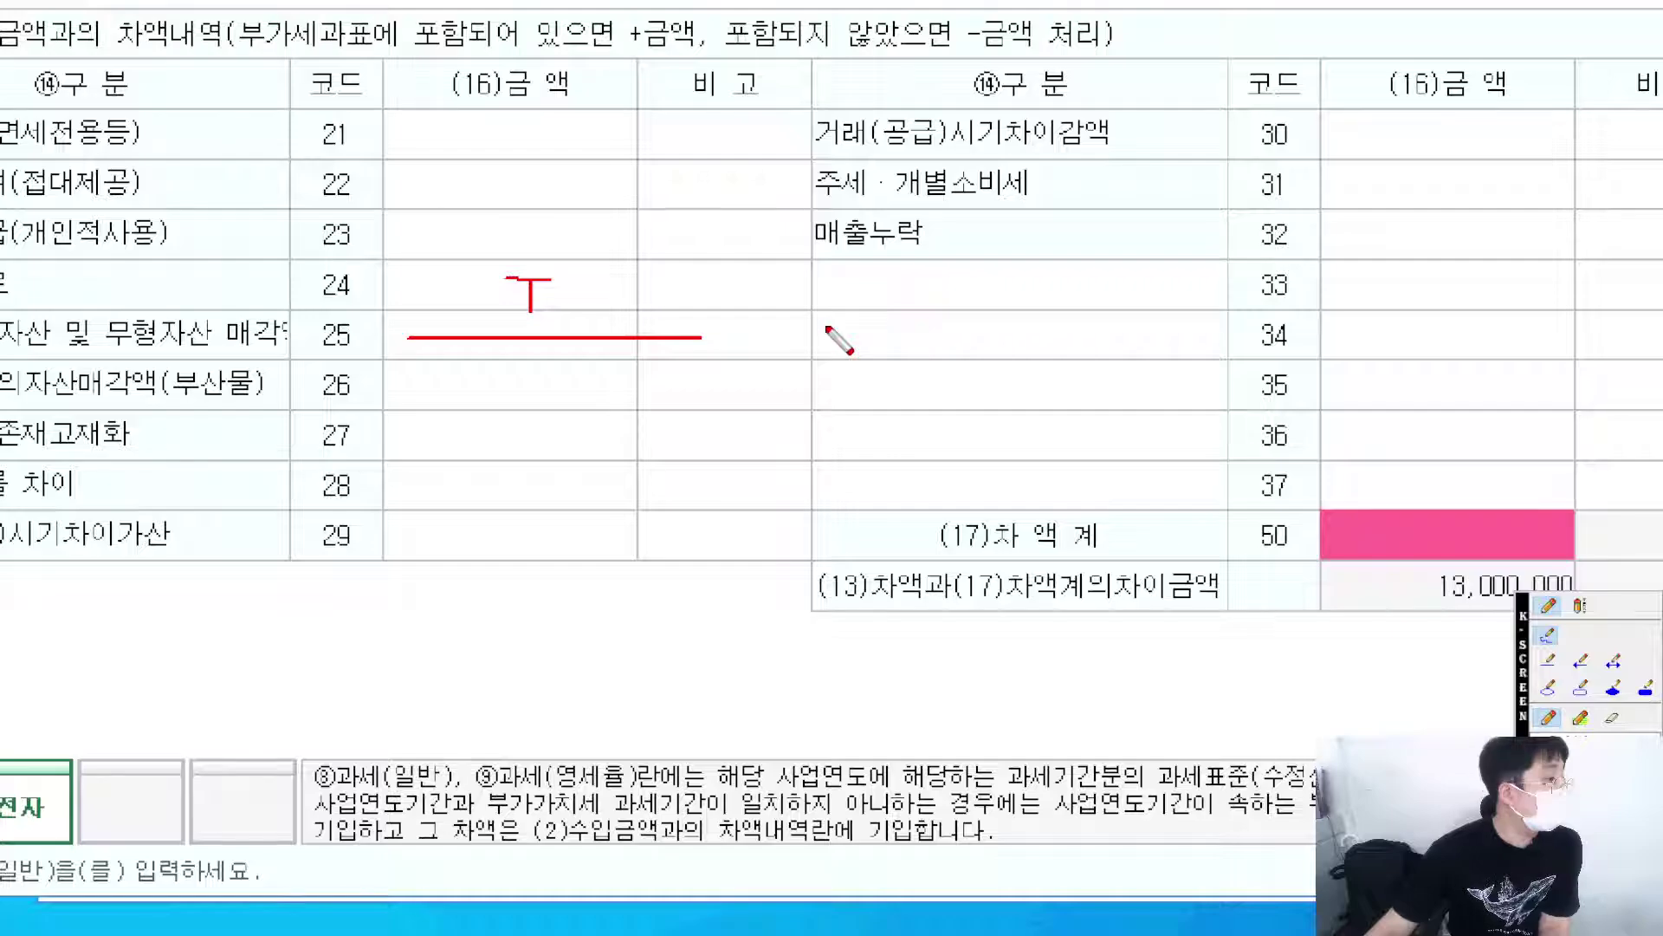
drag(739, 337, 1067, 337)
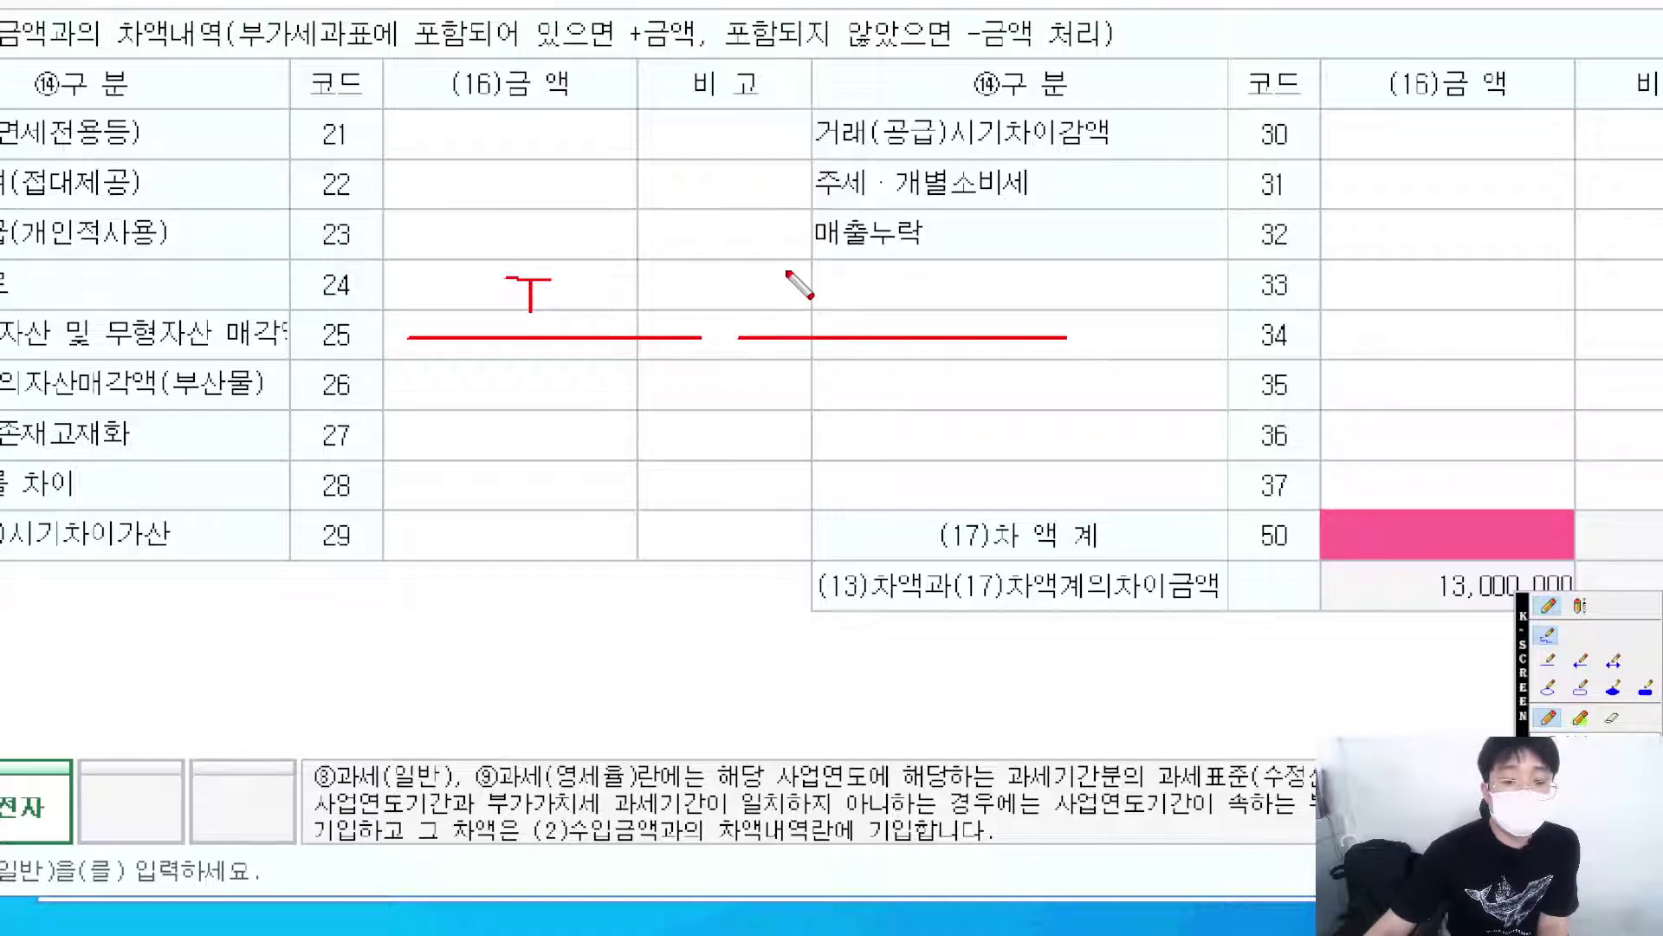
mouse_move(784, 273)
mouse_down()
mouse_move(832, 270)
mouse_move(877, 308)
mouse_move(869, 293)
mouse_move(931, 269)
mouse_move(915, 306)
mouse_up()
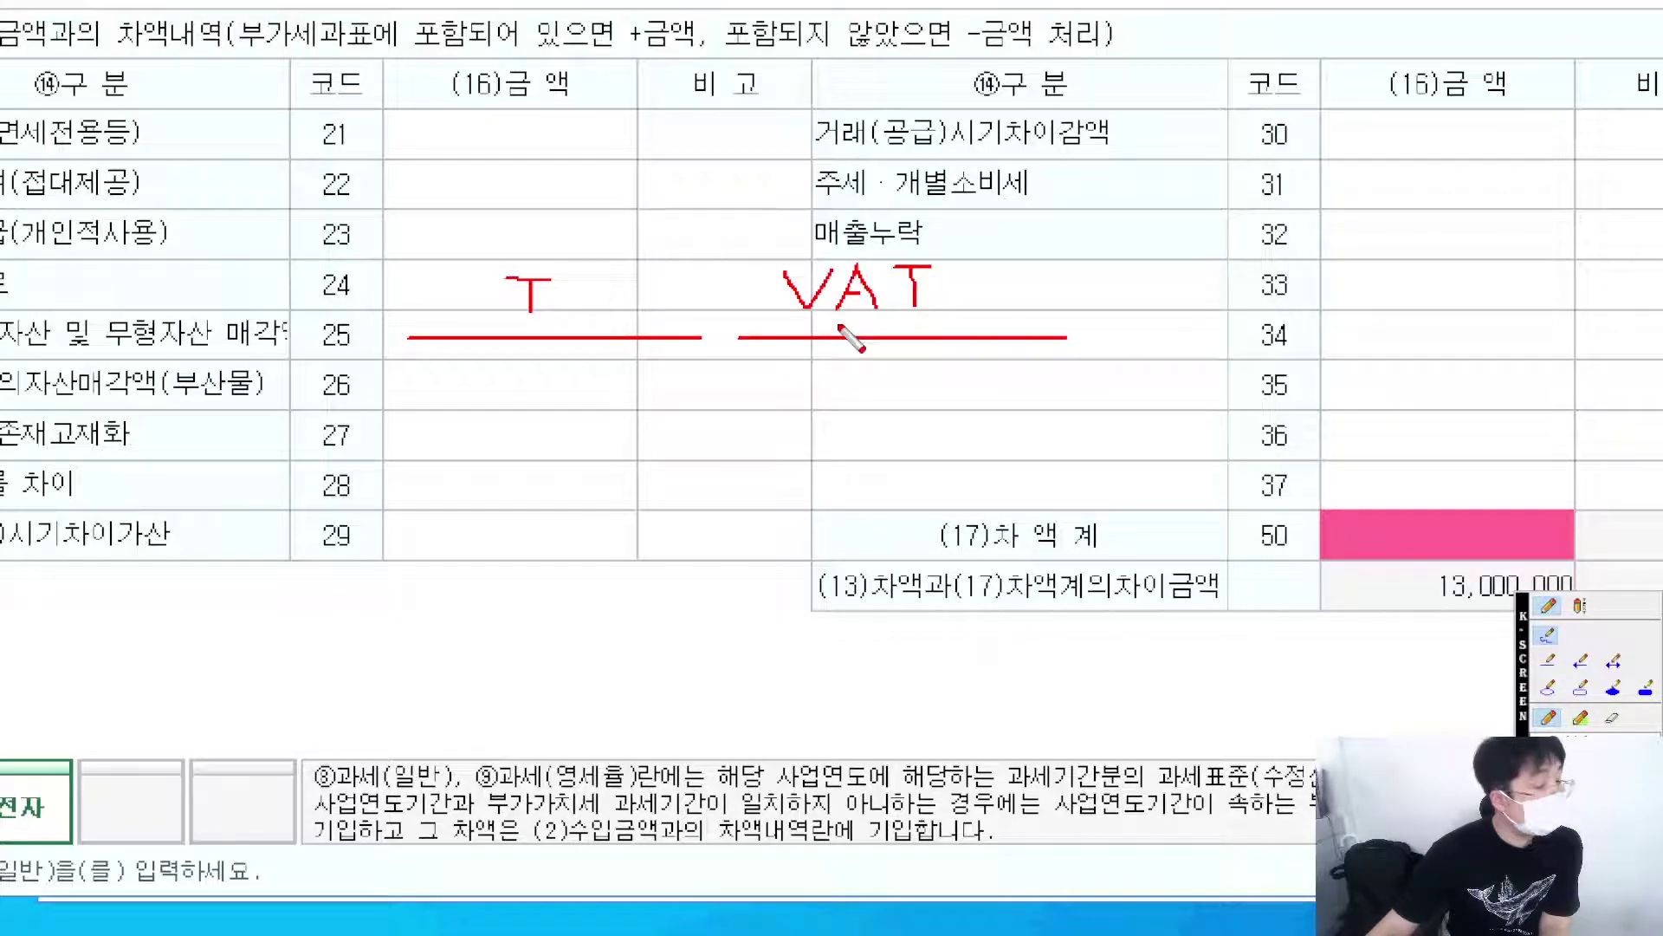
mouse_move(586, 291)
mouse_down()
mouse_move(773, 294)
mouse_move(724, 309)
mouse_up()
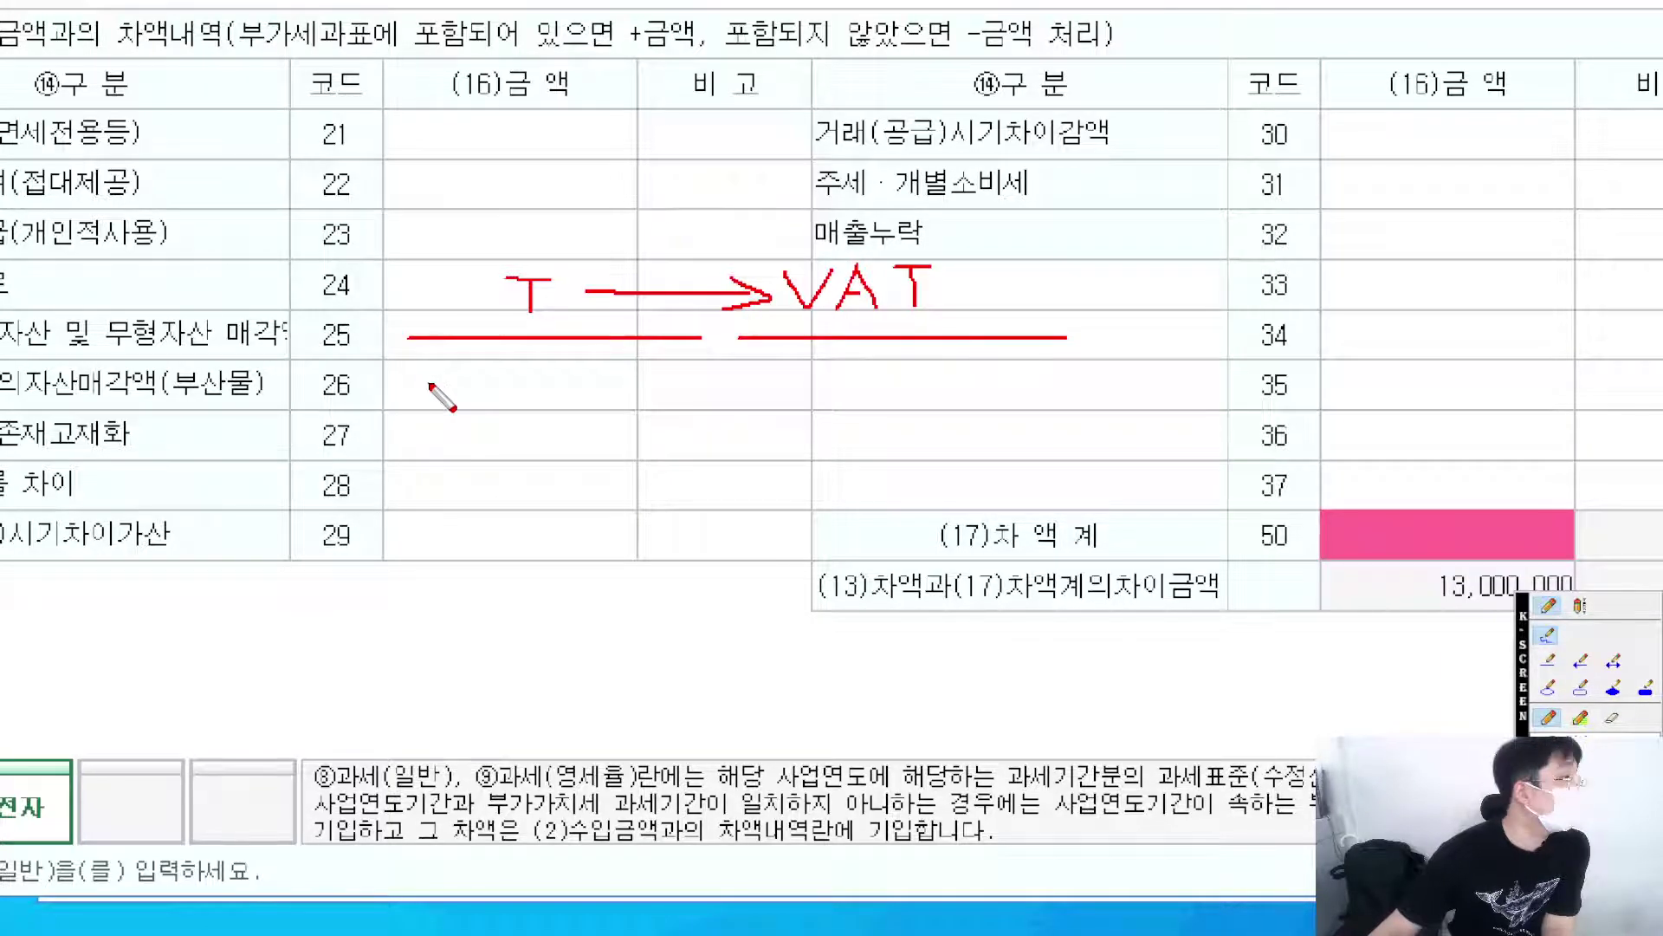
Write 12,500,000 by hand under both the T and VAT headings of the sketched comparison.
mouse_move(444, 373)
mouse_down()
mouse_move(443, 417)
mouse_move(665, 400)
mouse_up()
drag(691, 390, 704, 402)
drag(726, 394, 724, 400)
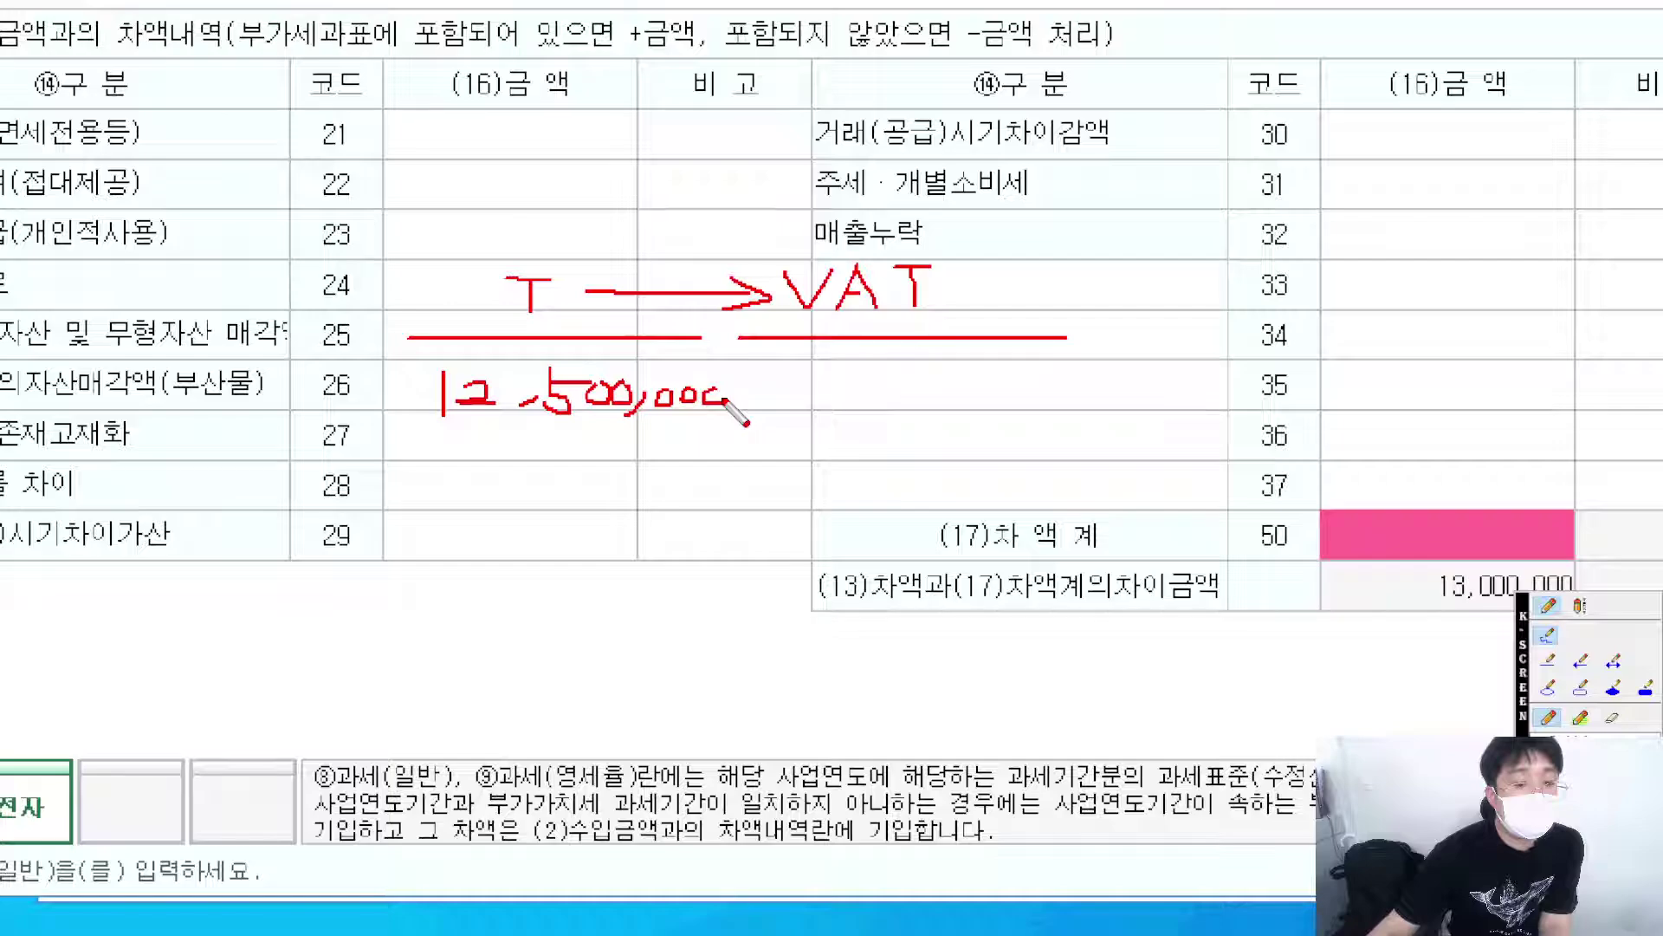
mouse_move(836, 372)
mouse_down()
mouse_move(836, 407)
mouse_move(901, 401)
mouse_up()
drag(910, 397, 920, 405)
drag(929, 371, 977, 400)
drag(984, 390, 1004, 408)
drag(1027, 388, 1074, 387)
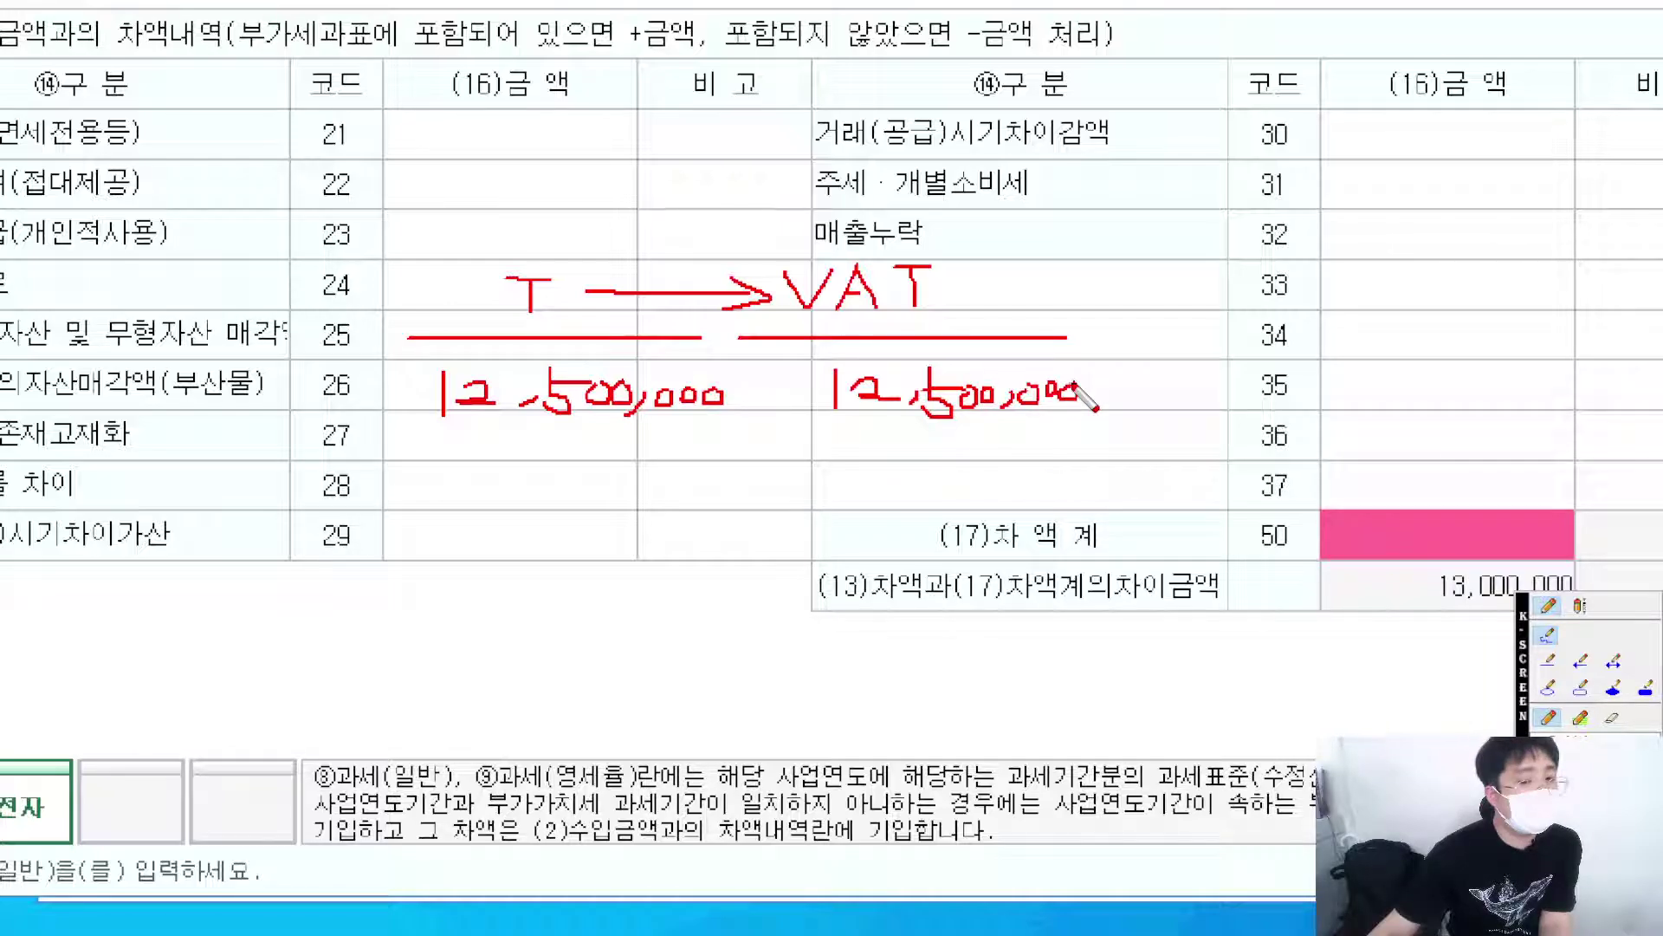
Strike out the VAT amount in the sketch, write +0 beneath it and draw an arrow from the T amount.
drag(810, 392, 1085, 390)
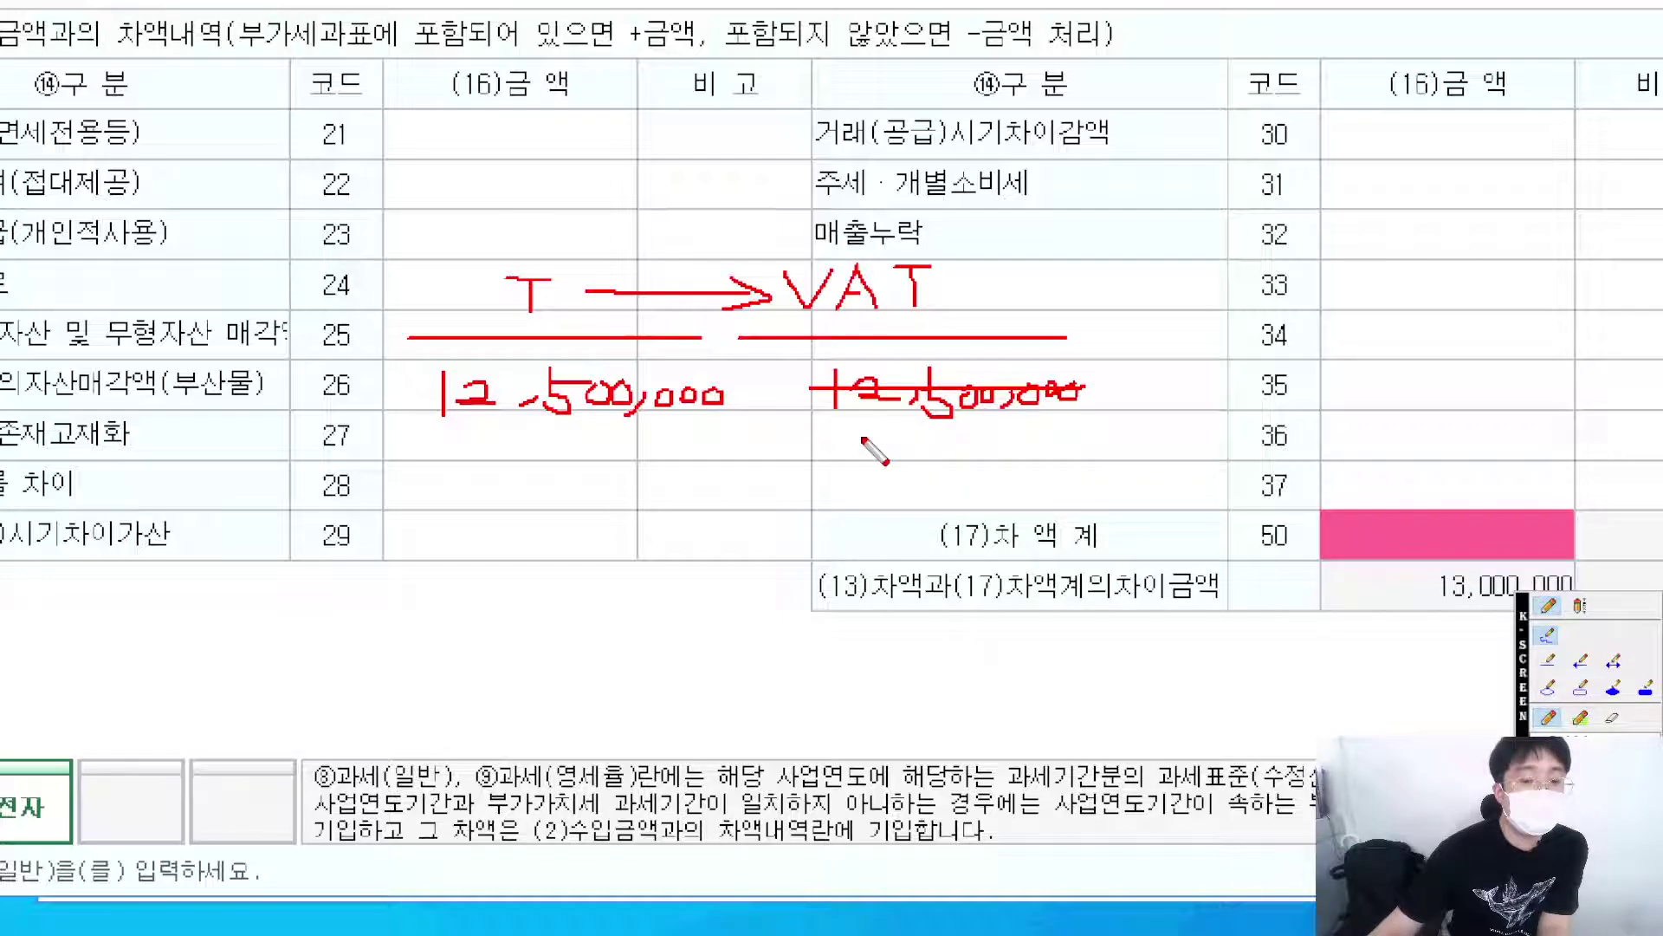
drag(750, 438, 810, 437)
drag(773, 422, 772, 473)
drag(849, 419, 845, 420)
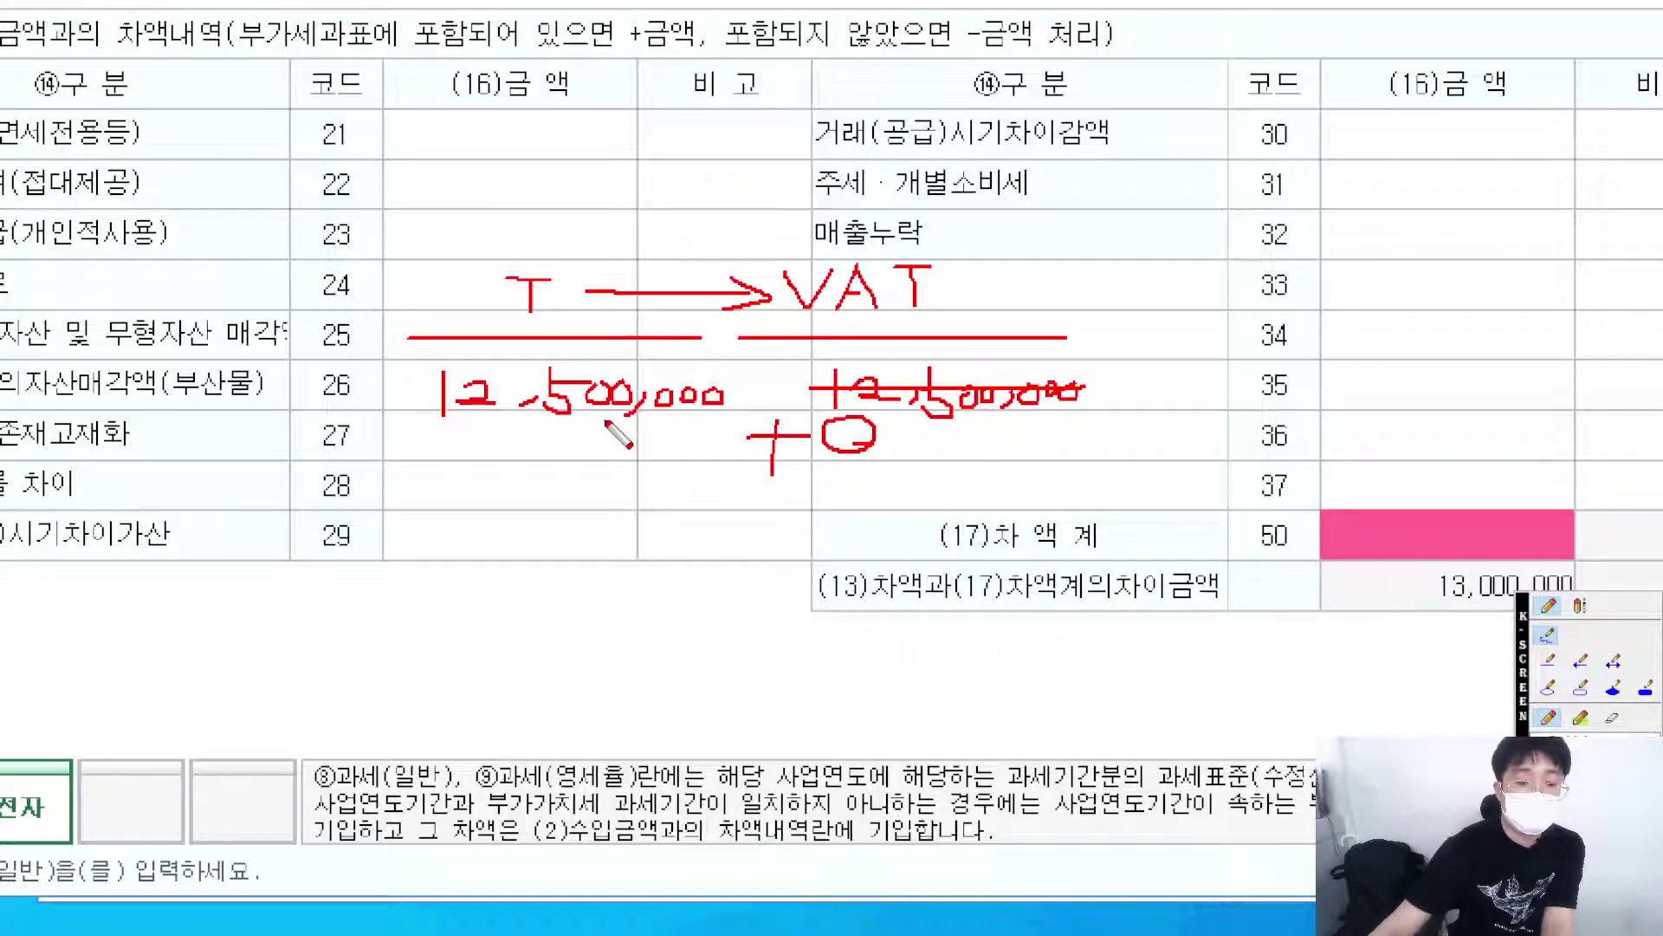
drag(606, 418, 761, 449)
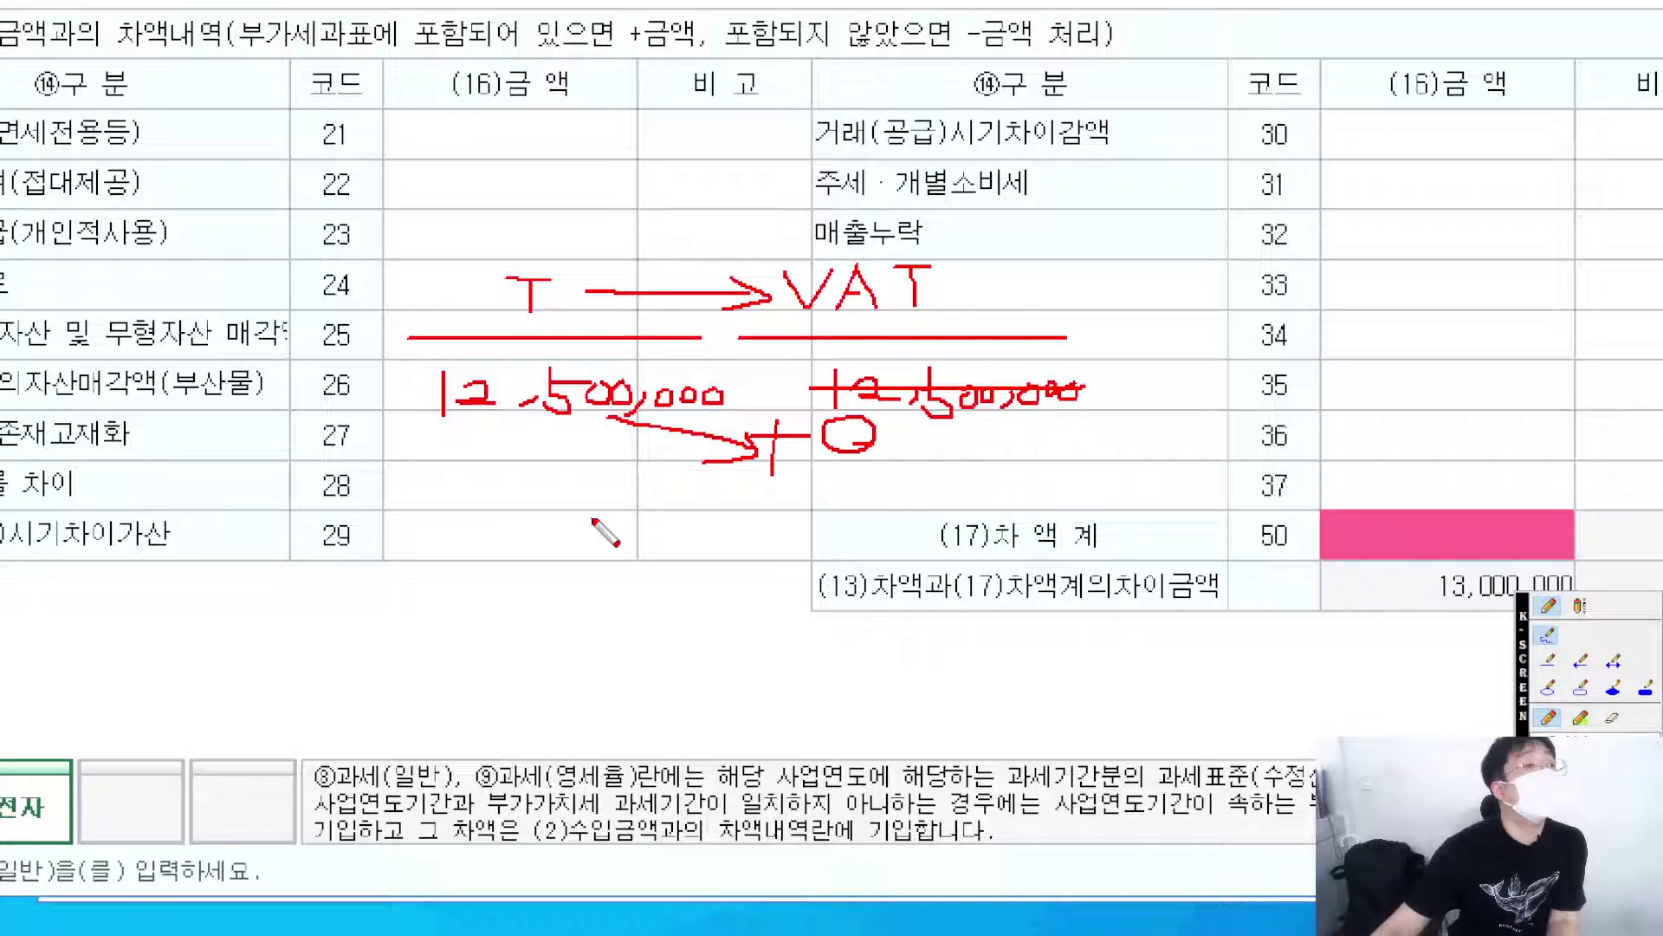
Write the difference of -12,500,000 below the sketched comparison and clear the screen annotations.
mouse_move(431, 496)
mouse_down()
mouse_move(533, 492)
mouse_move(551, 526)
mouse_up()
drag(561, 506, 607, 518)
drag(618, 510, 640, 530)
drag(700, 505, 697, 507)
mouse_move(734, 505)
mouse_down()
mouse_move(770, 525)
mouse_move(805, 509)
mouse_up()
drag(838, 506, 834, 508)
mouse_move(877, 499)
mouse_down()
mouse_move(892, 537)
mouse_move(872, 477)
mouse_up()
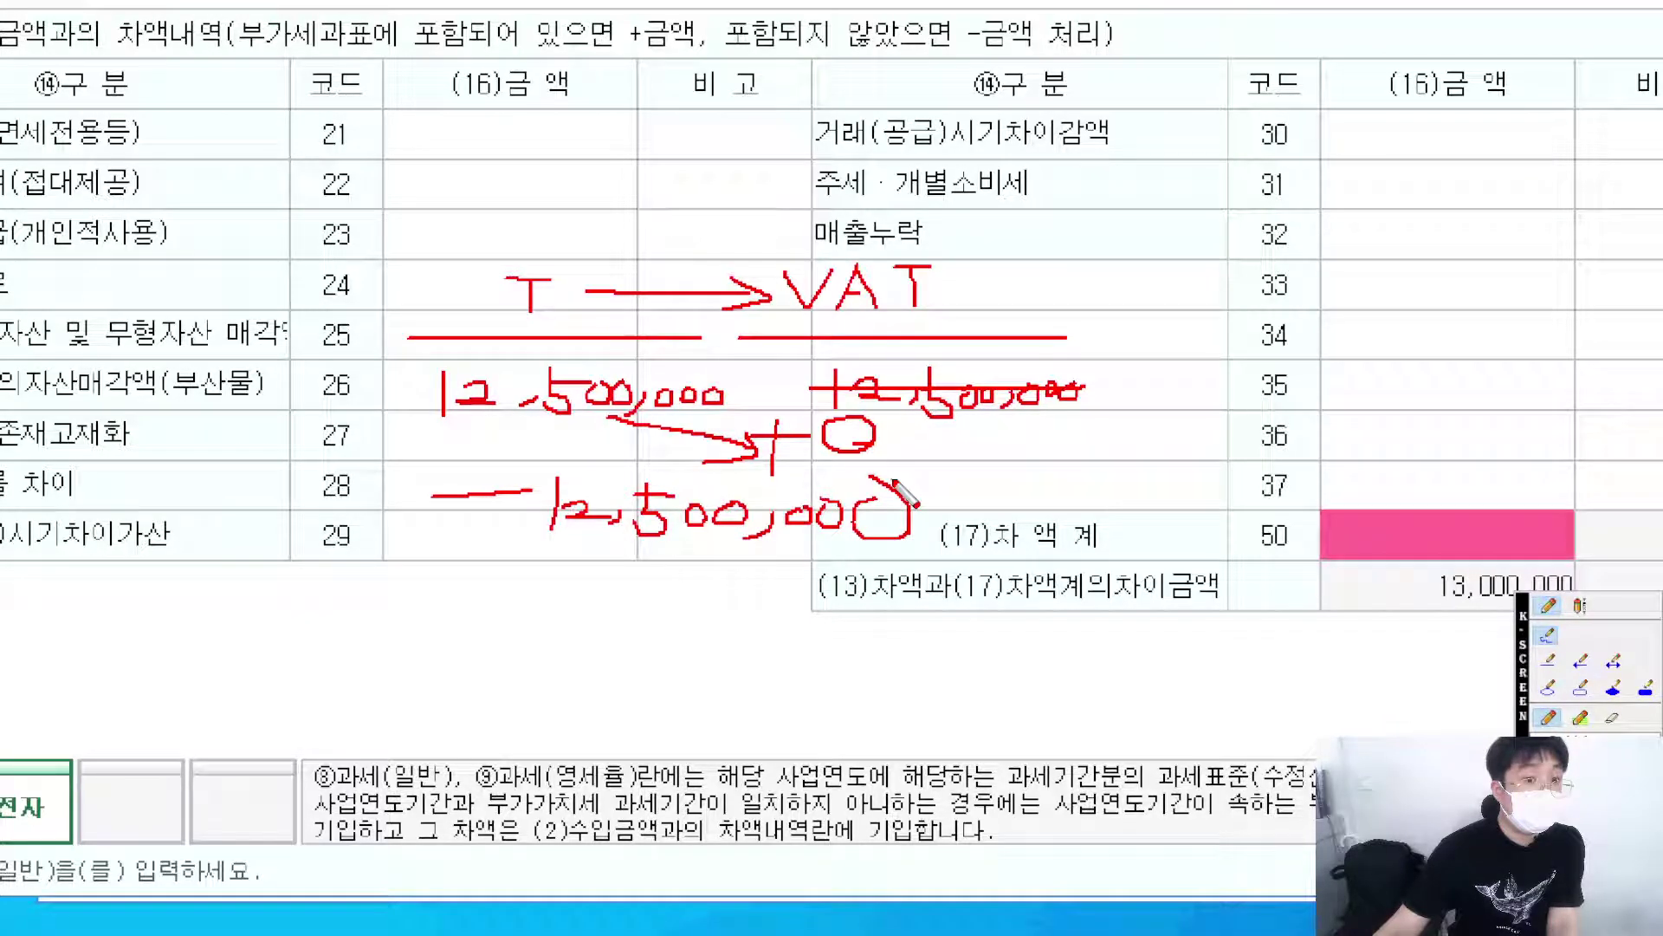
key(Escape)
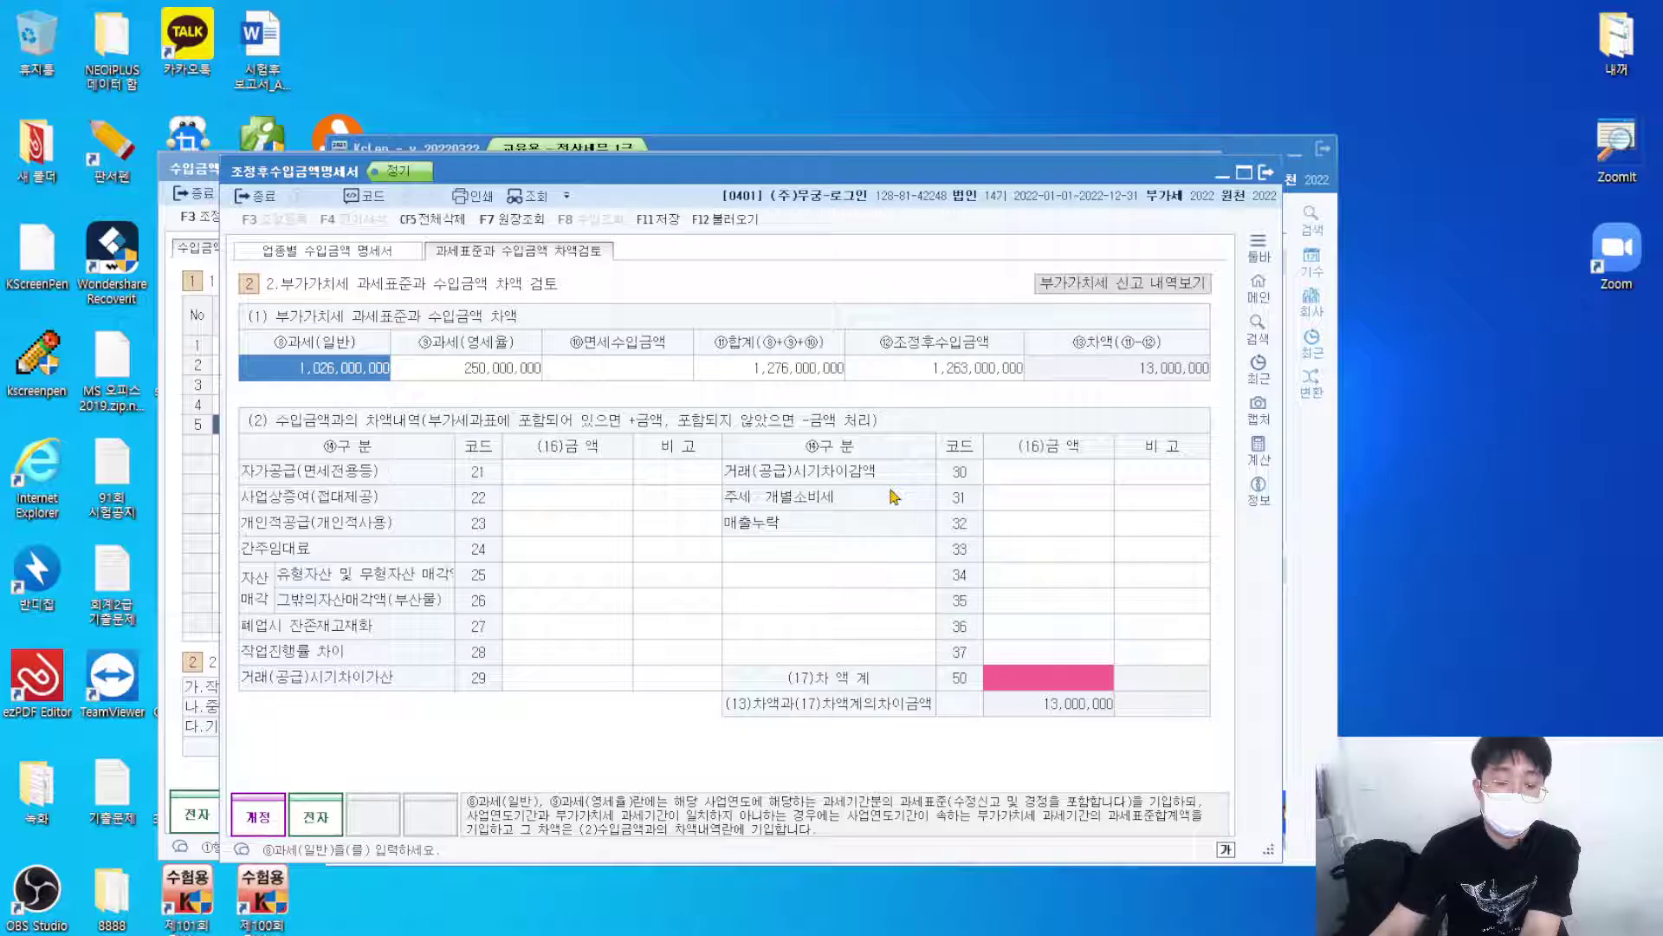
Mark the 작업진행률 차이 (code 28) amount field, clear the marks and enter -12,500,000 there.
key(ctrl+1)
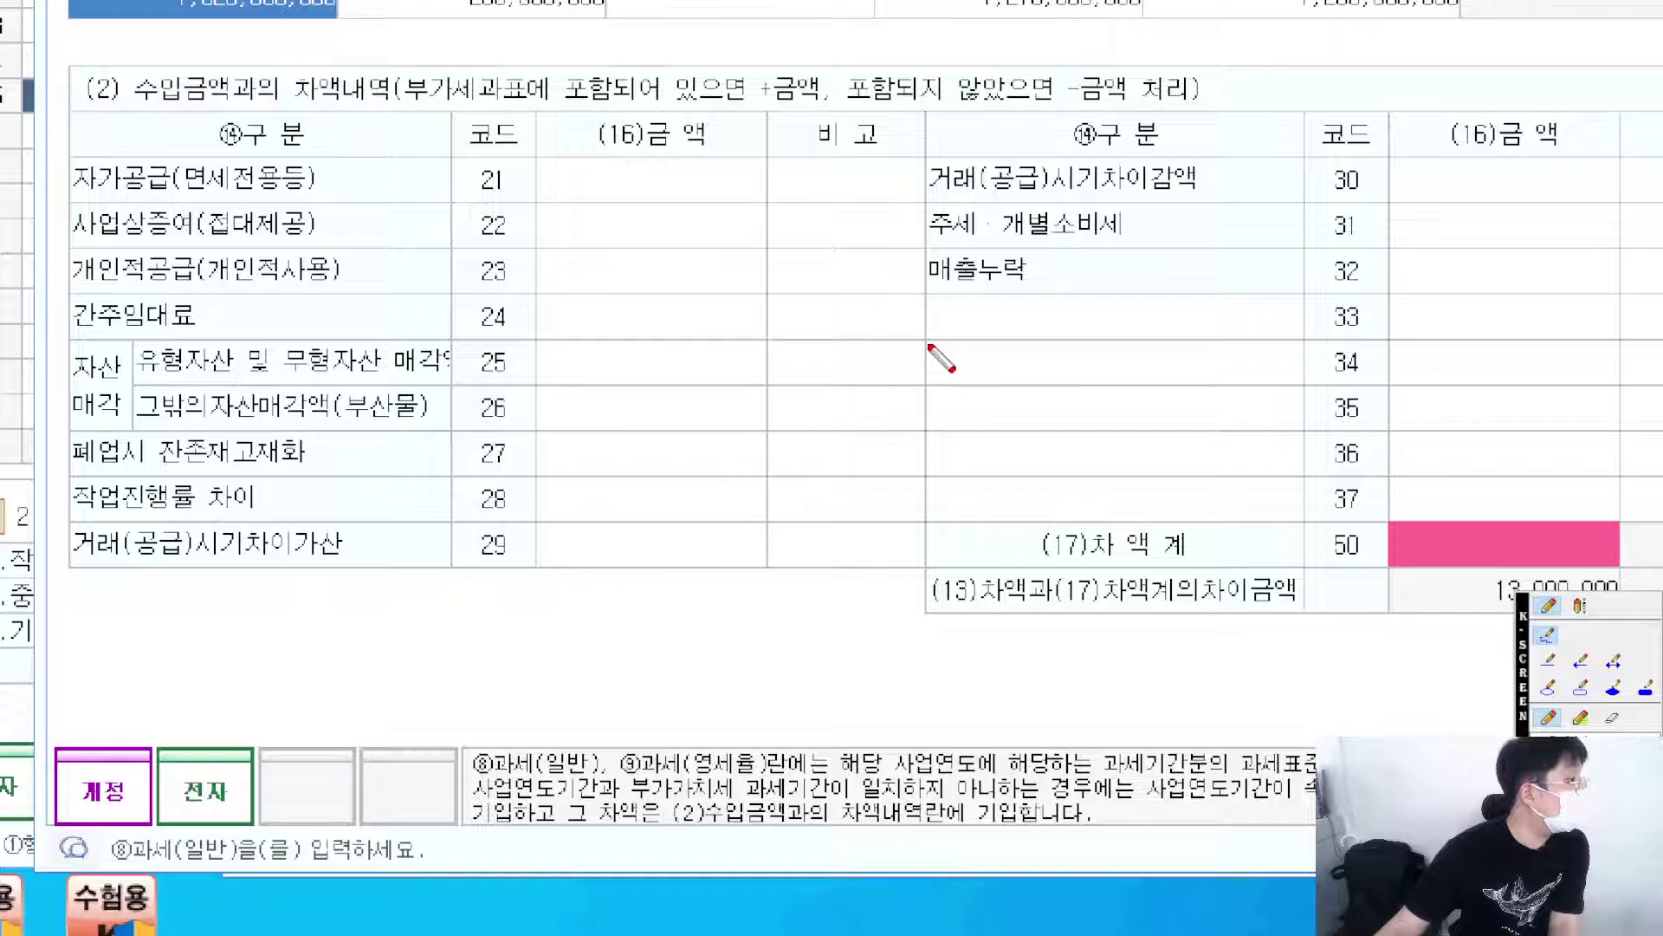
drag(72, 517, 537, 518)
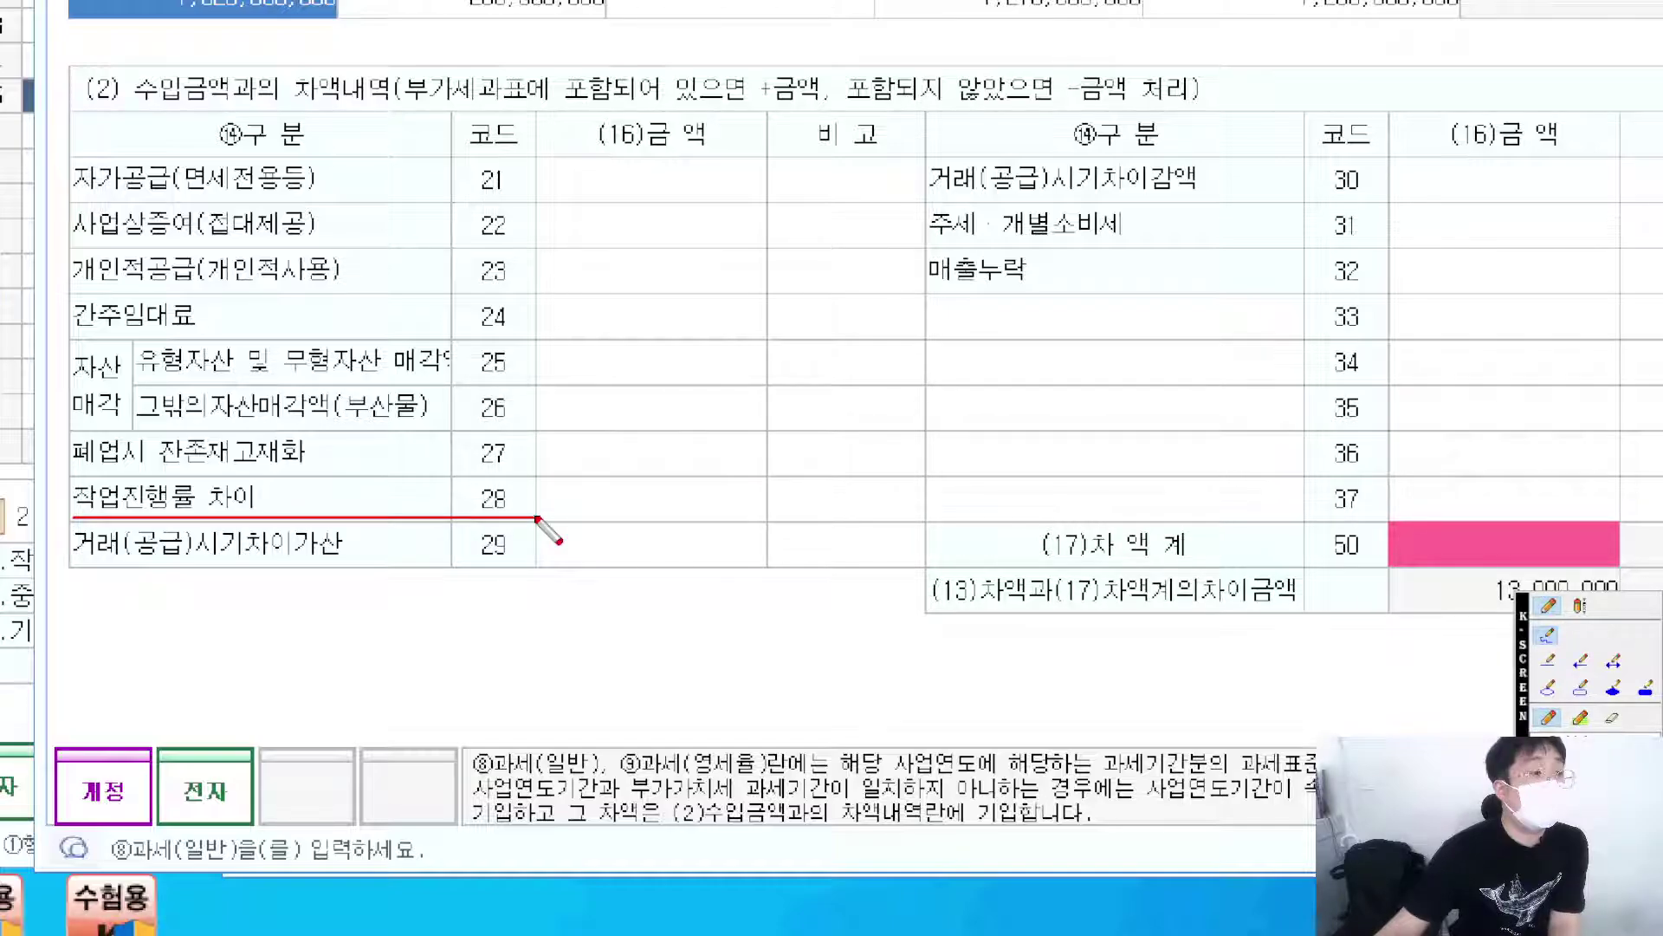
drag(542, 479, 739, 482)
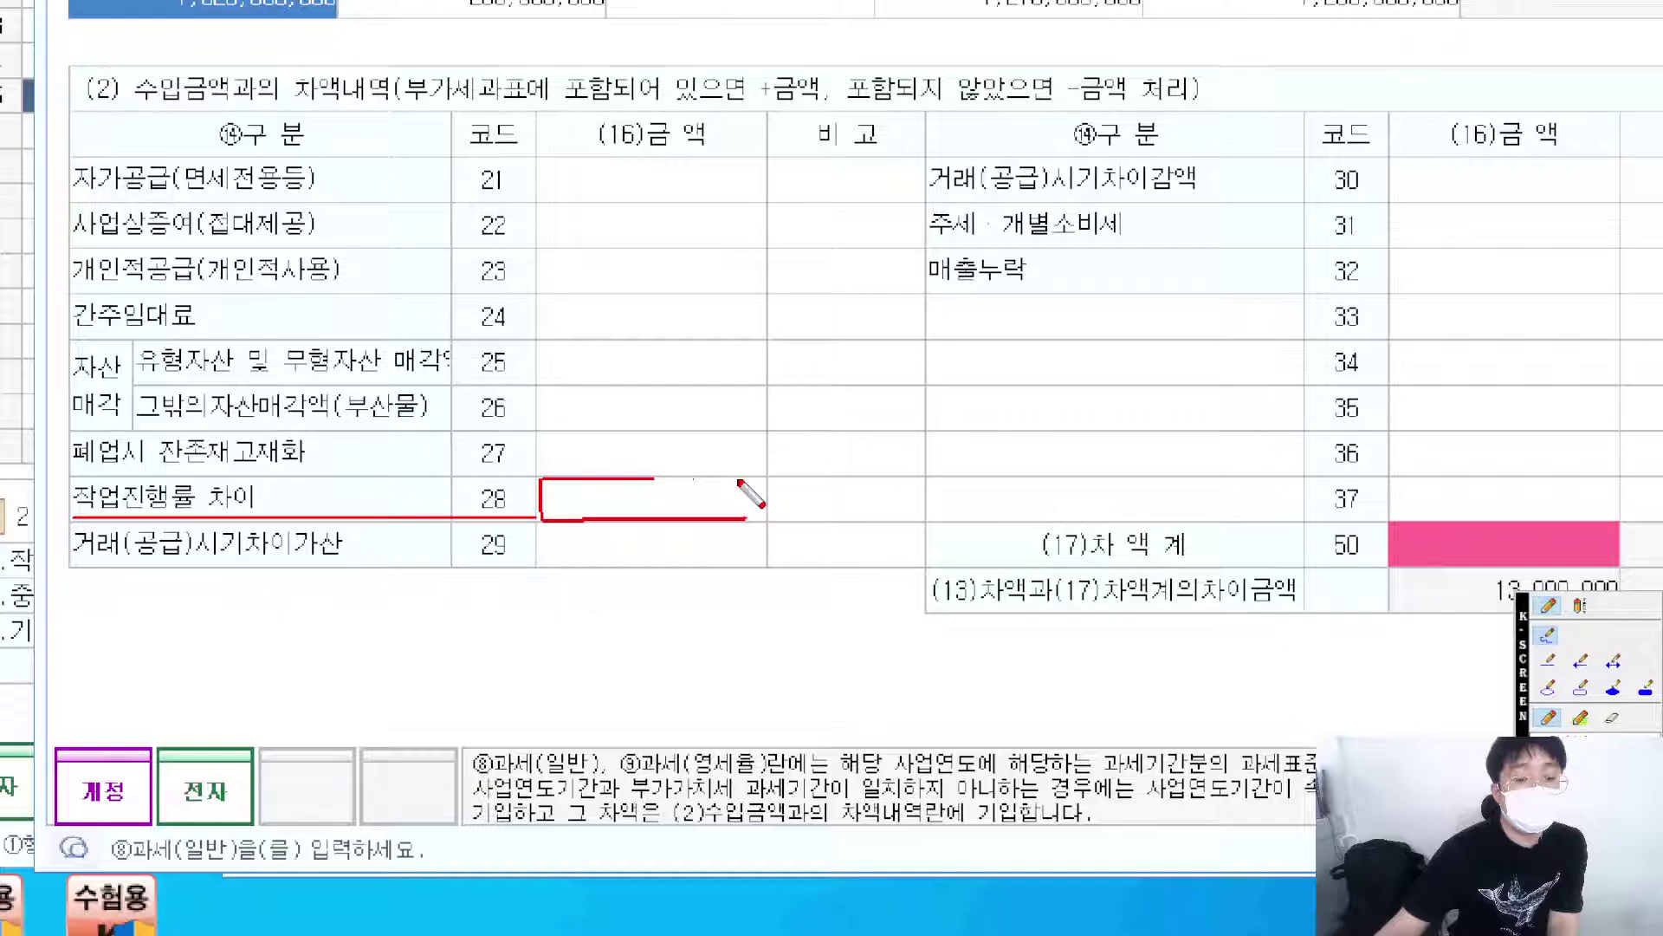
drag(763, 504, 672, 520)
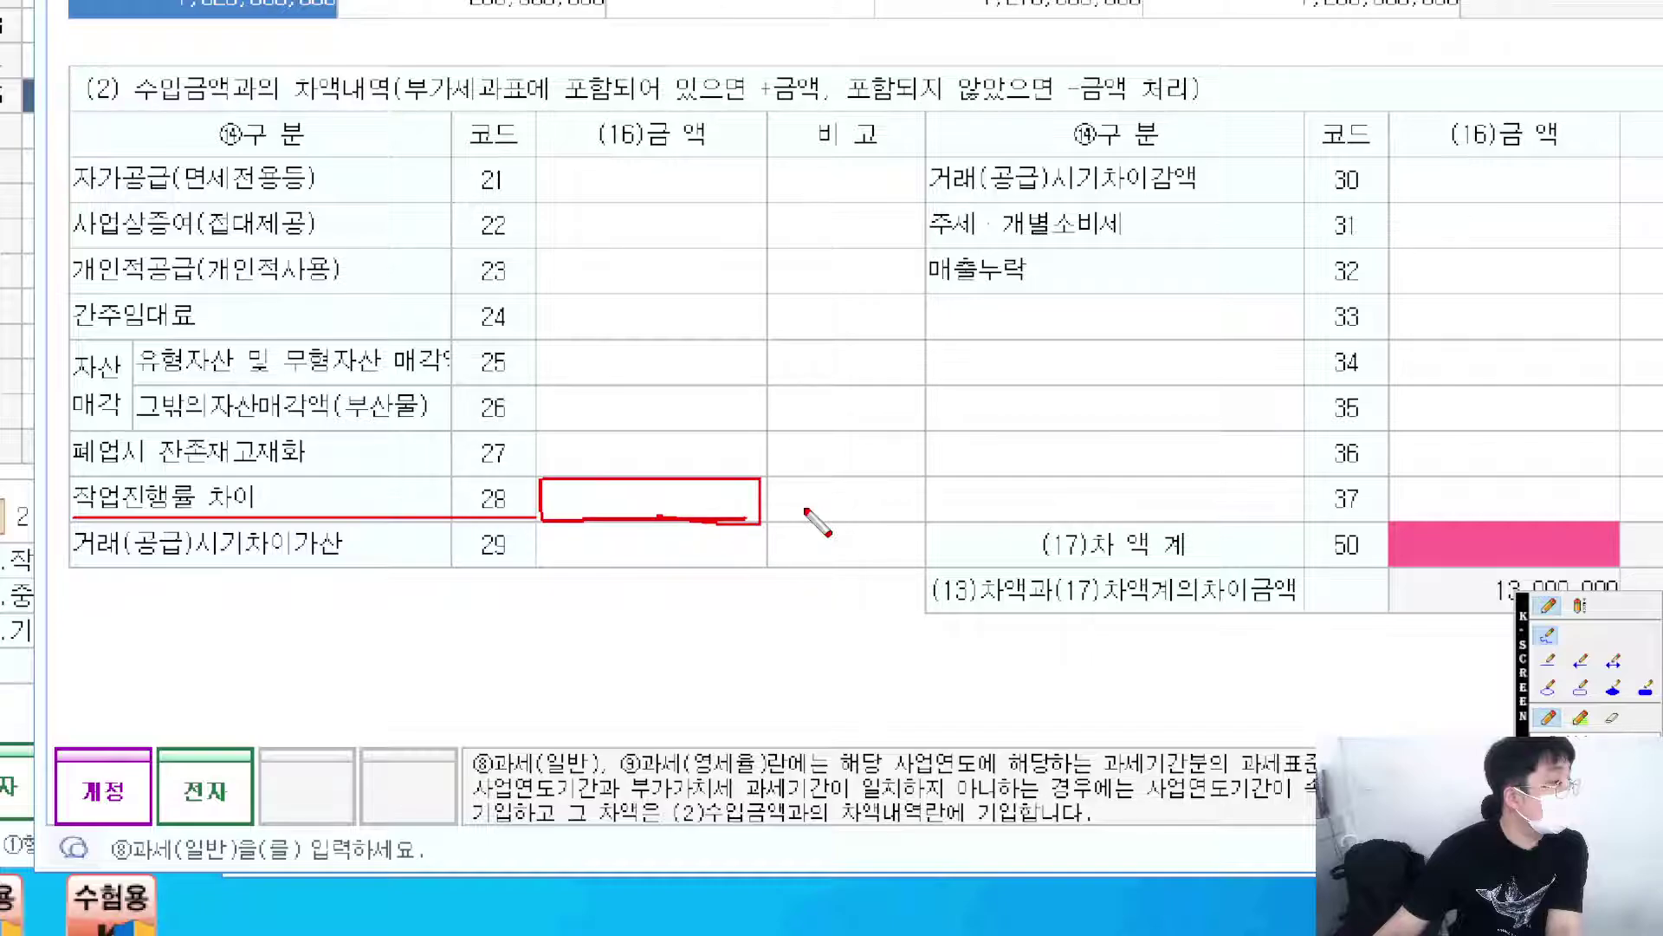
key(Escape)
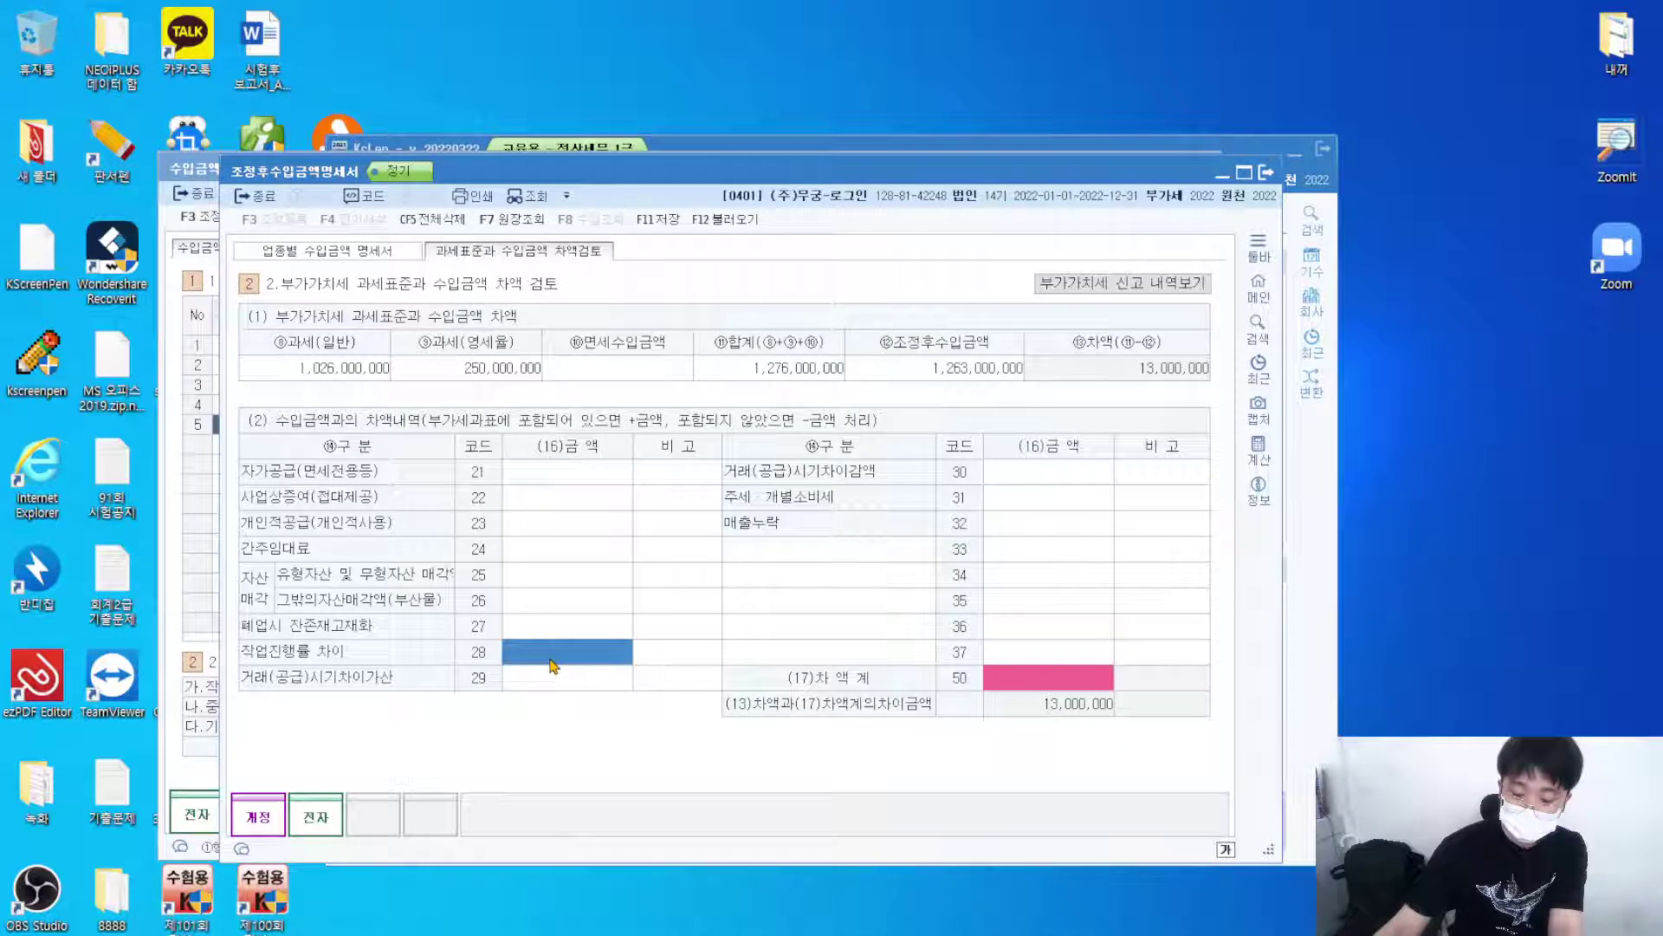
text(-1)
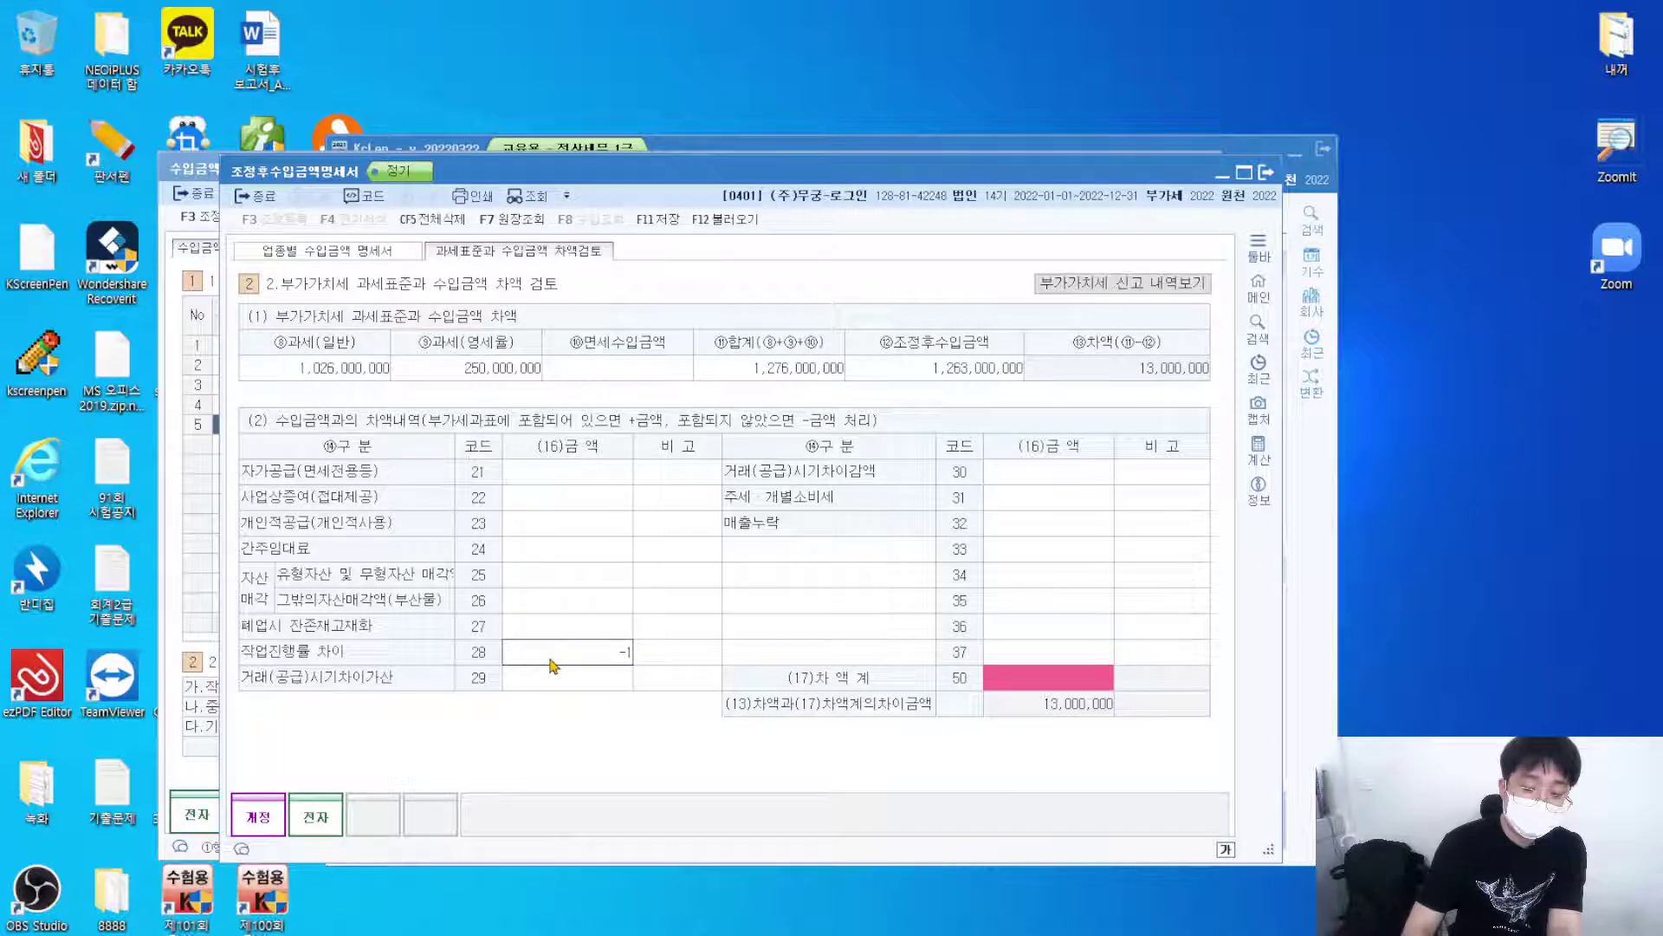
text(2,500,000)
key(Return)
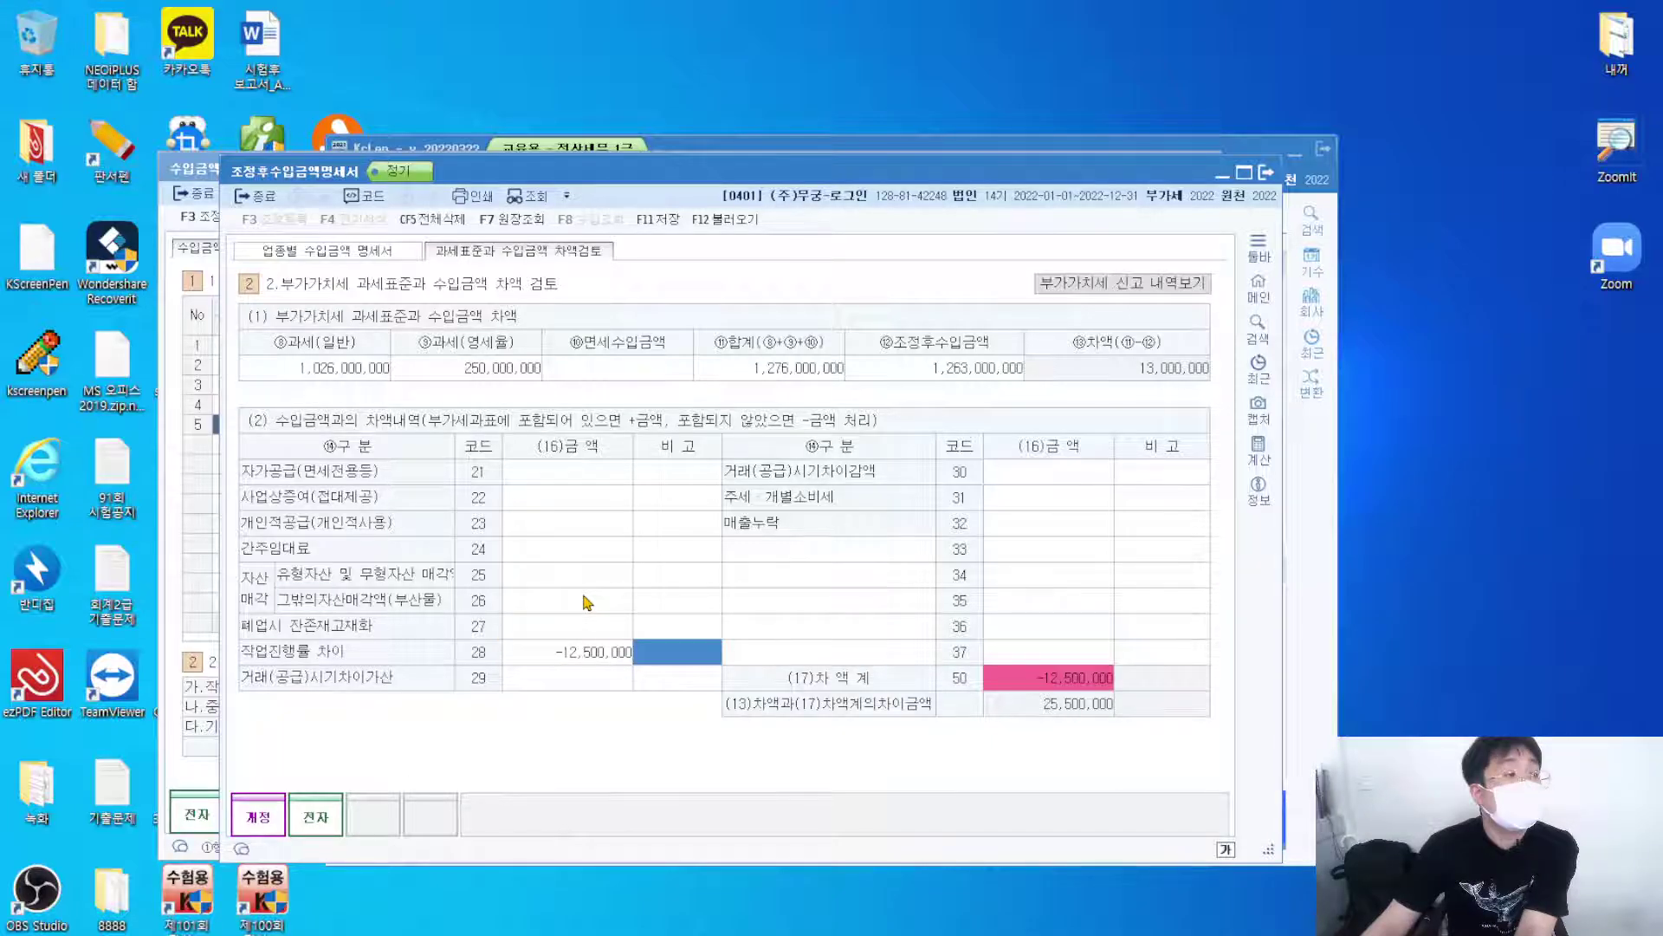
Sketch a T column below the 차액내역 table and write 100 under its heading.
key(ctrl+1)
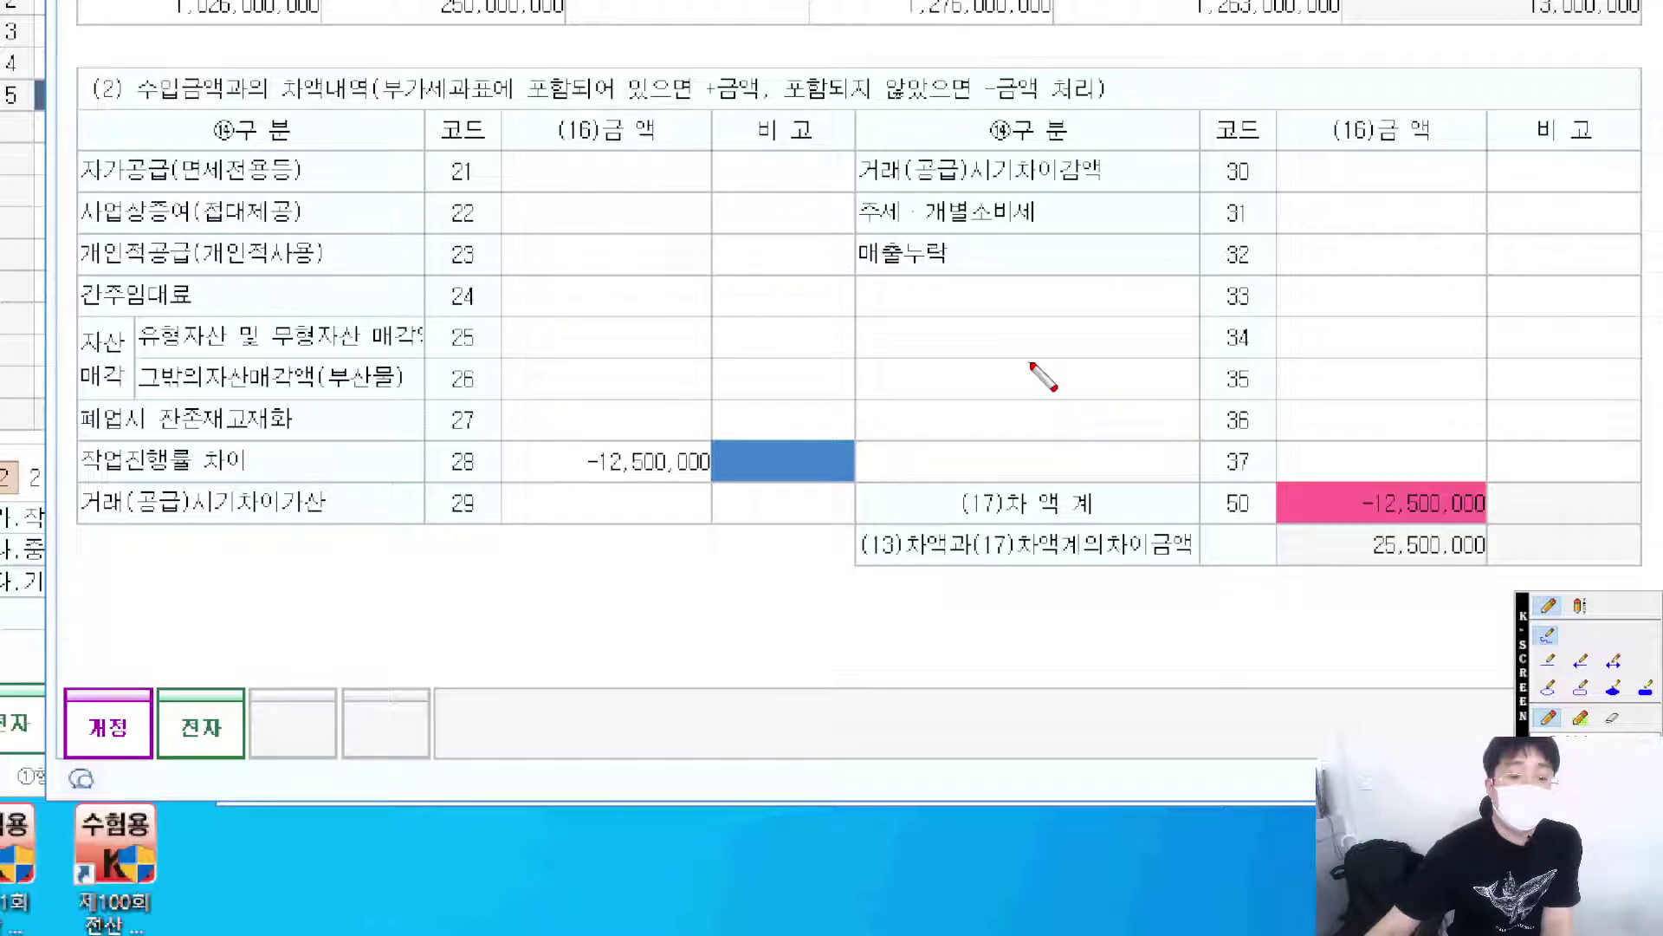
drag(278, 564, 371, 565)
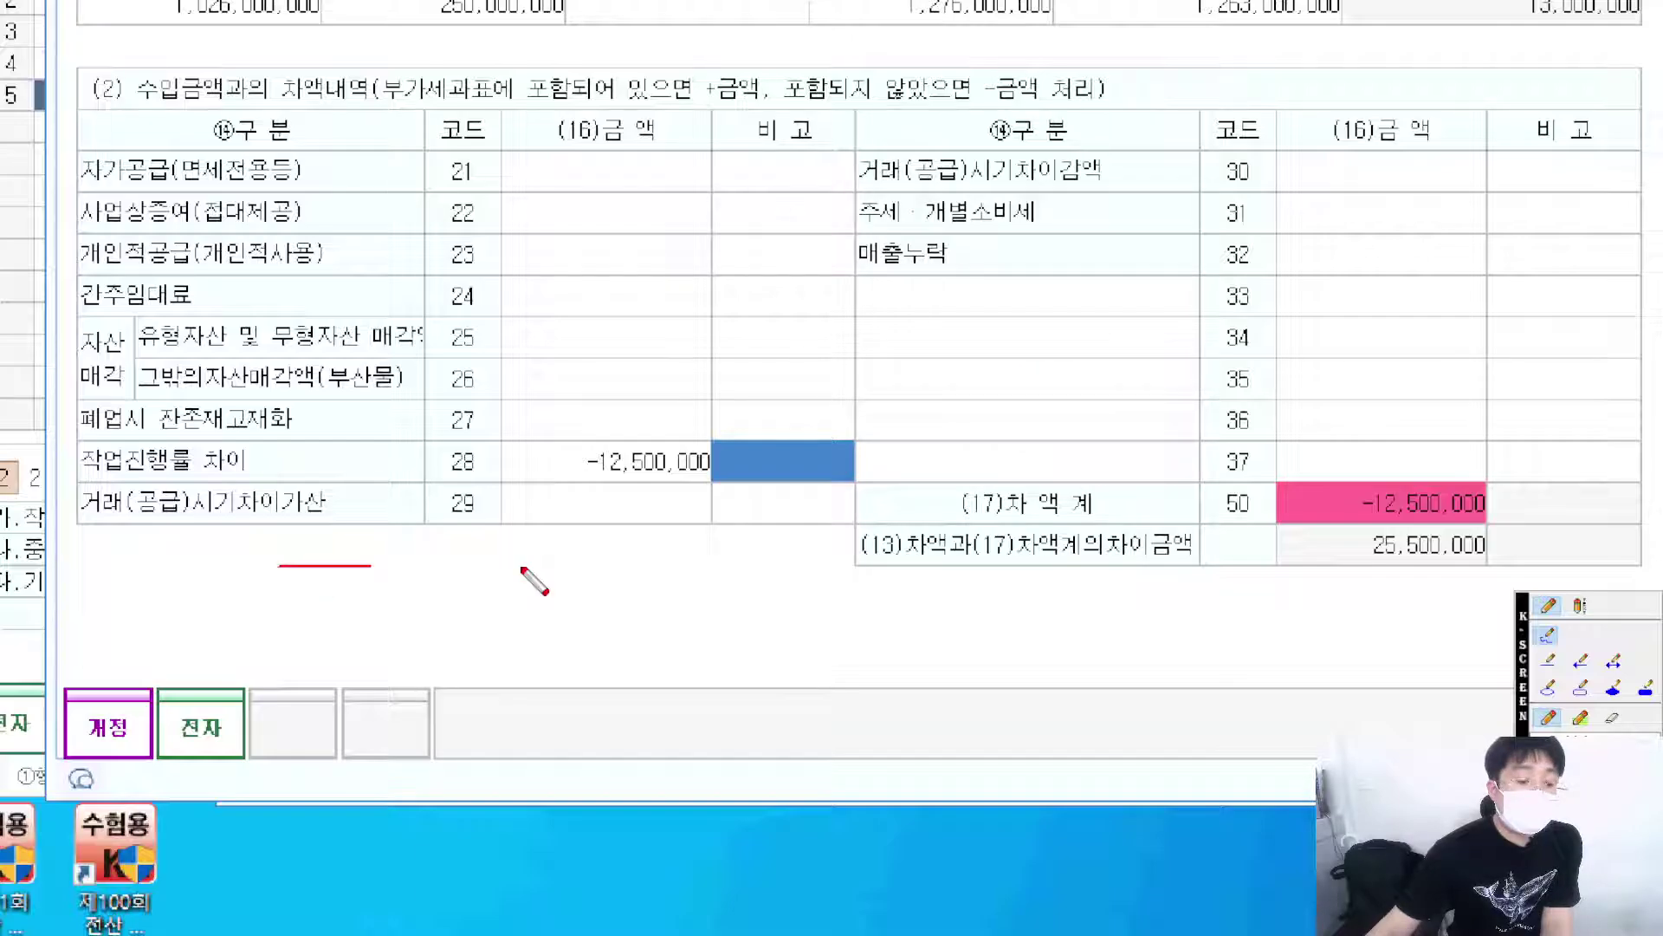
drag(521, 568, 571, 565)
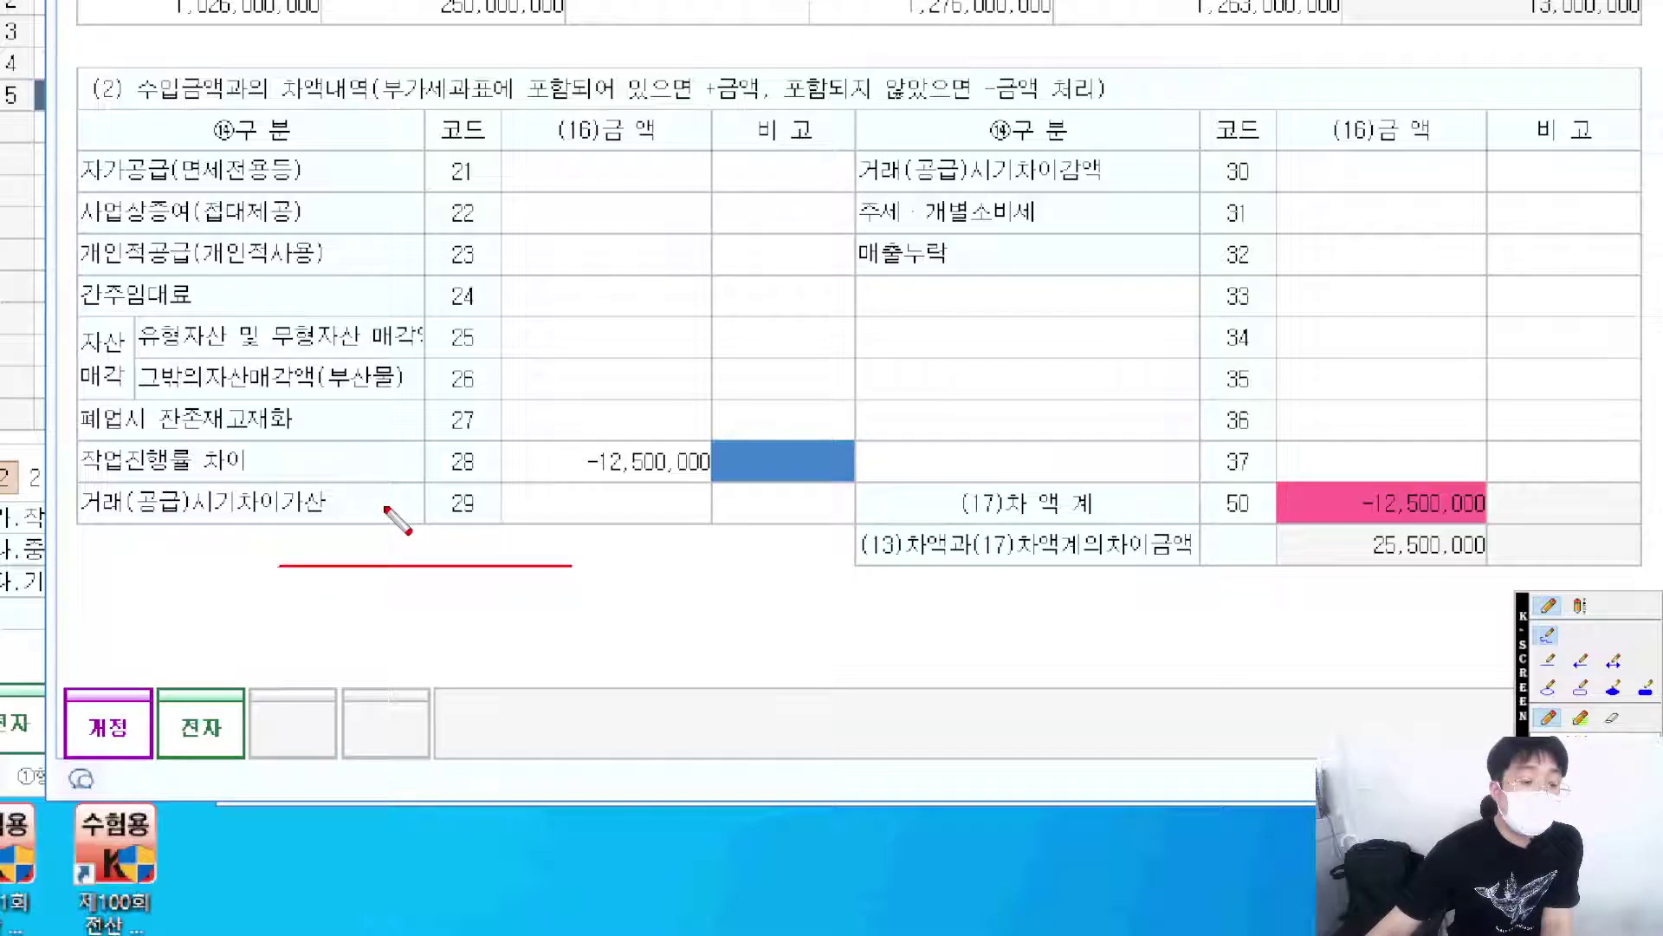
drag(385, 509, 433, 509)
drag(406, 510, 406, 544)
drag(350, 593, 351, 633)
drag(390, 609, 452, 604)
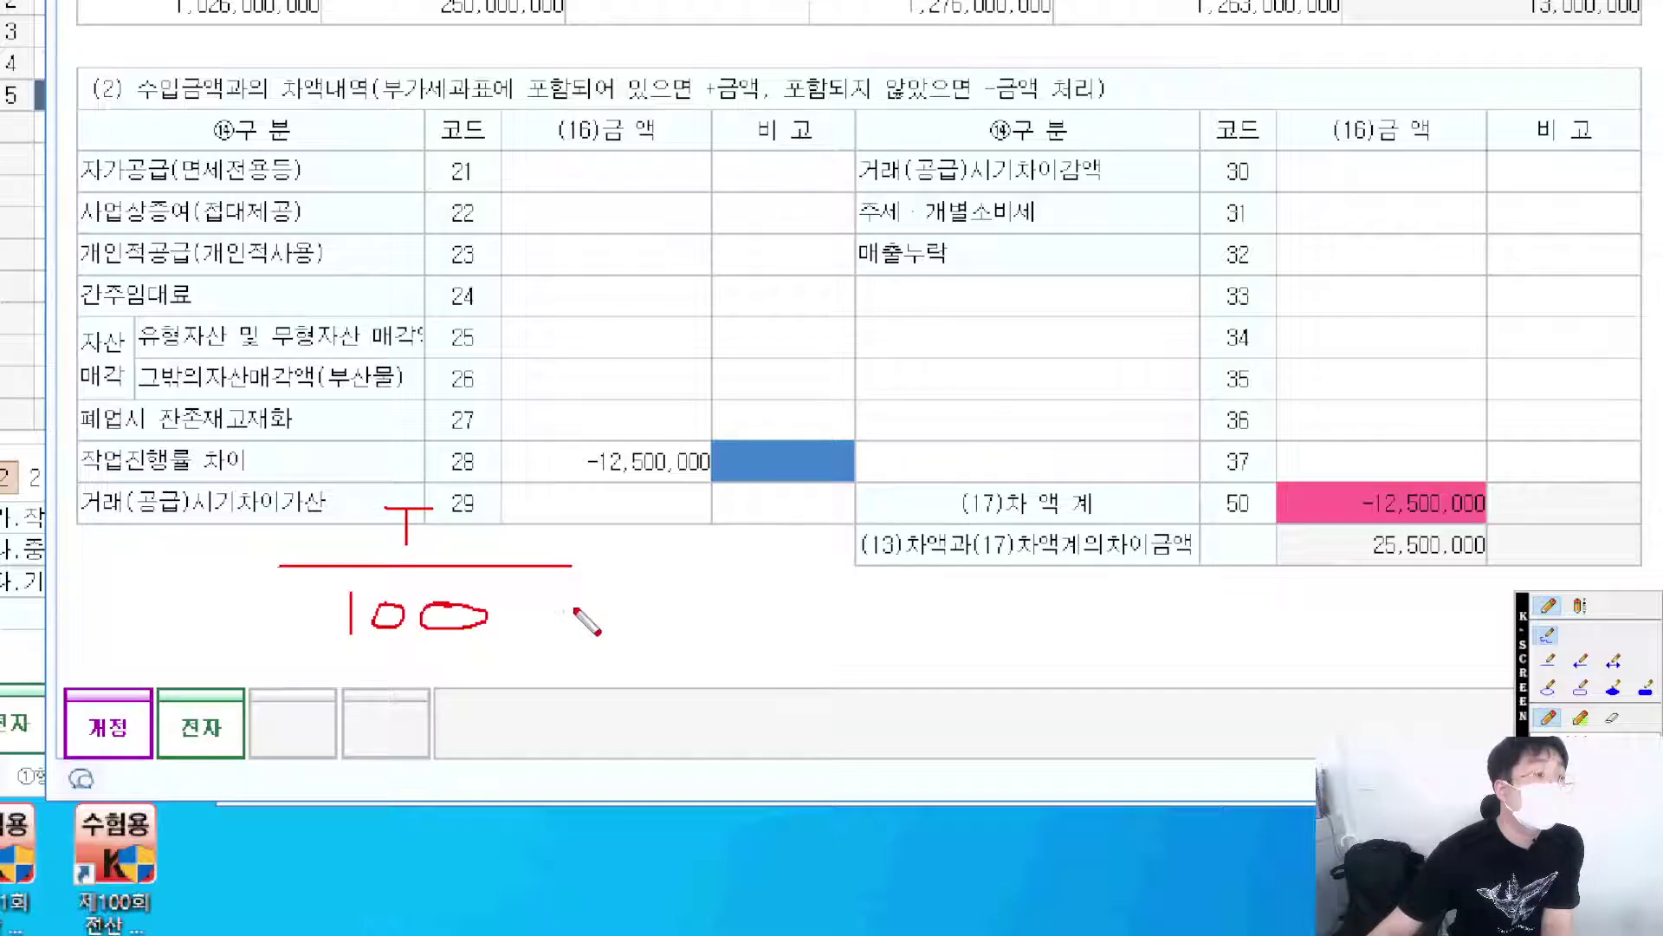
Add a VAT column beside the sketched T column and write 0 under its heading.
drag(620, 564, 921, 564)
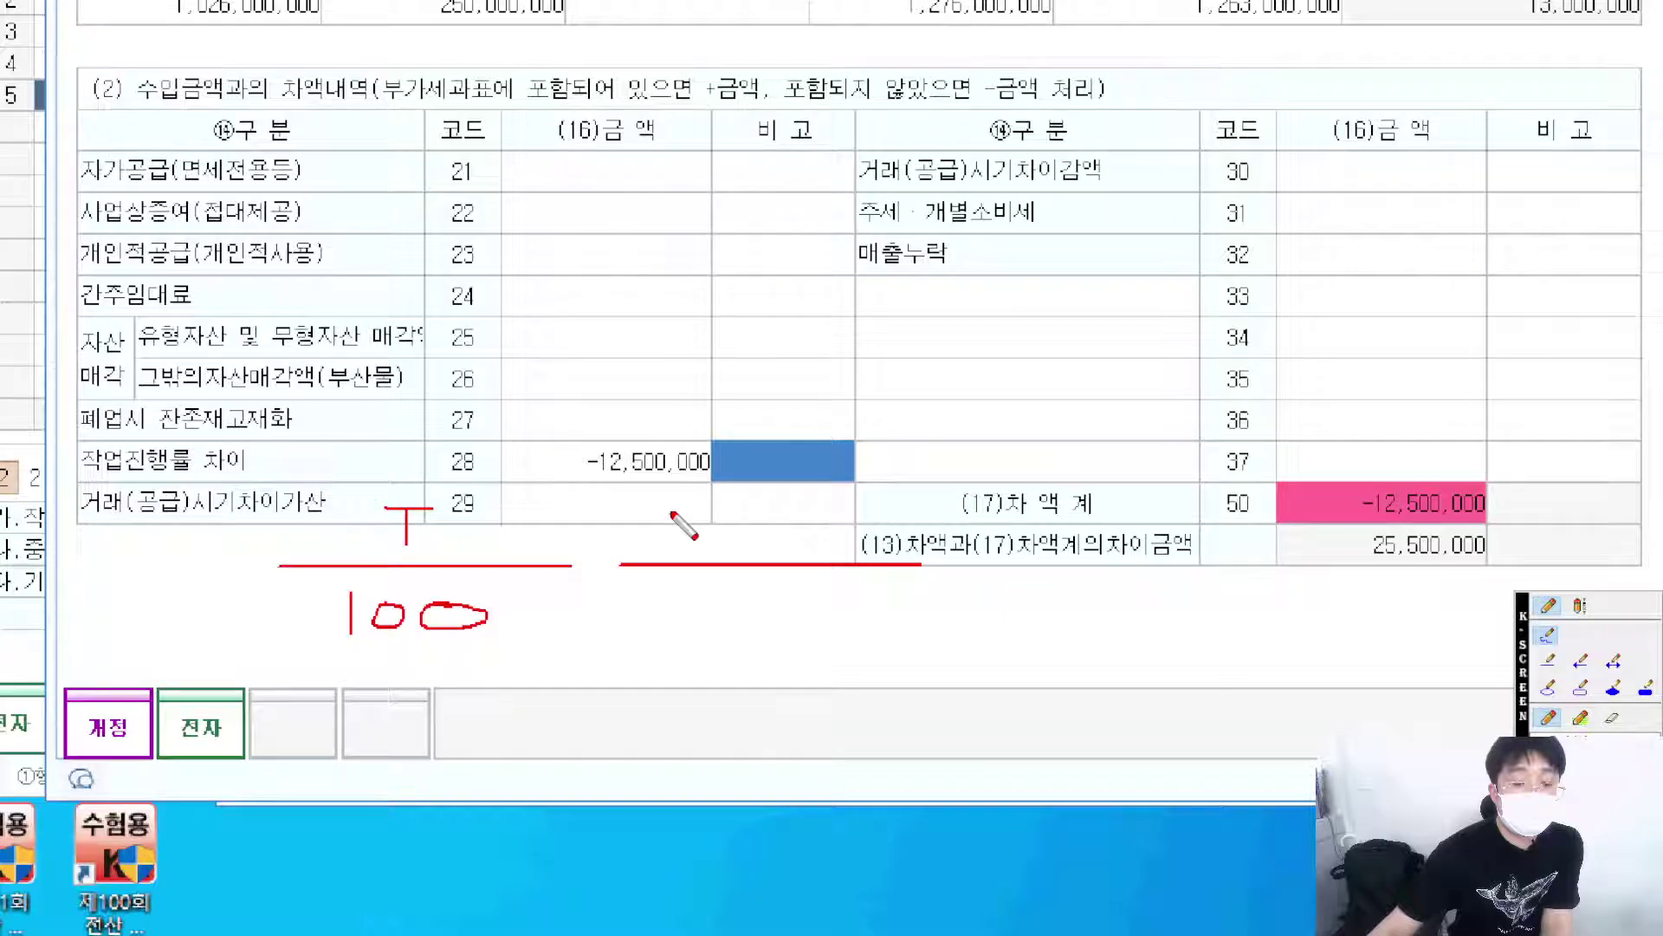
drag(671, 511, 716, 506)
drag(732, 546, 836, 508)
drag(811, 511, 812, 545)
drag(802, 617, 698, 686)
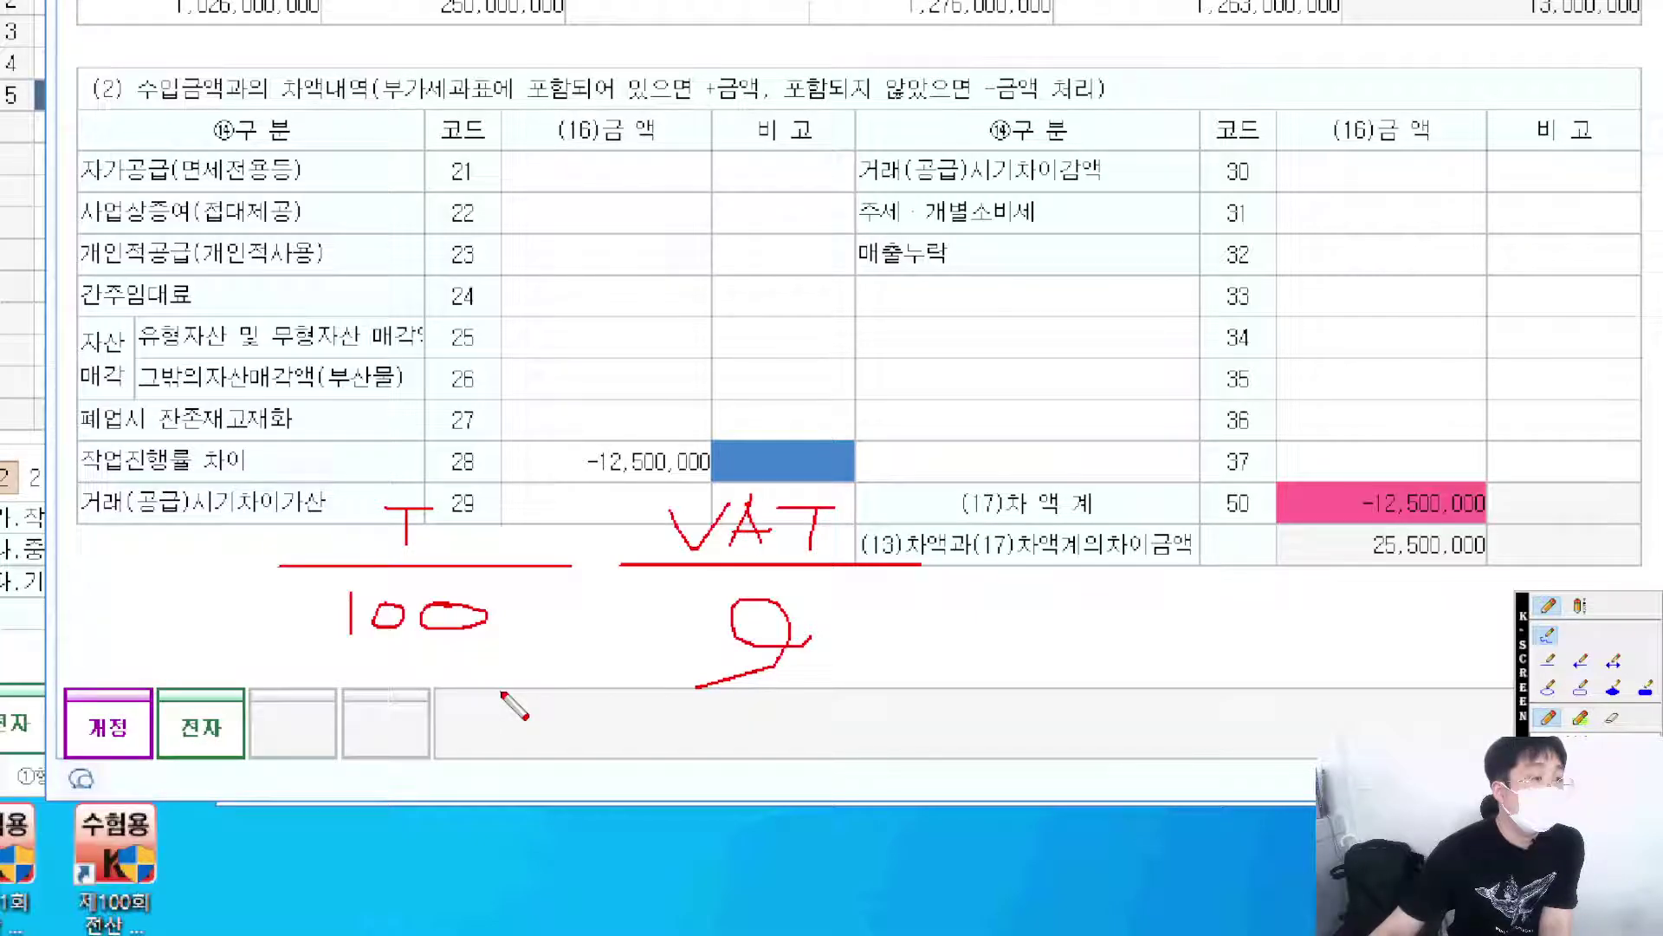
Draw an arrow from the T amount to the VAT amount and label it -100.
drag(518, 627, 672, 658)
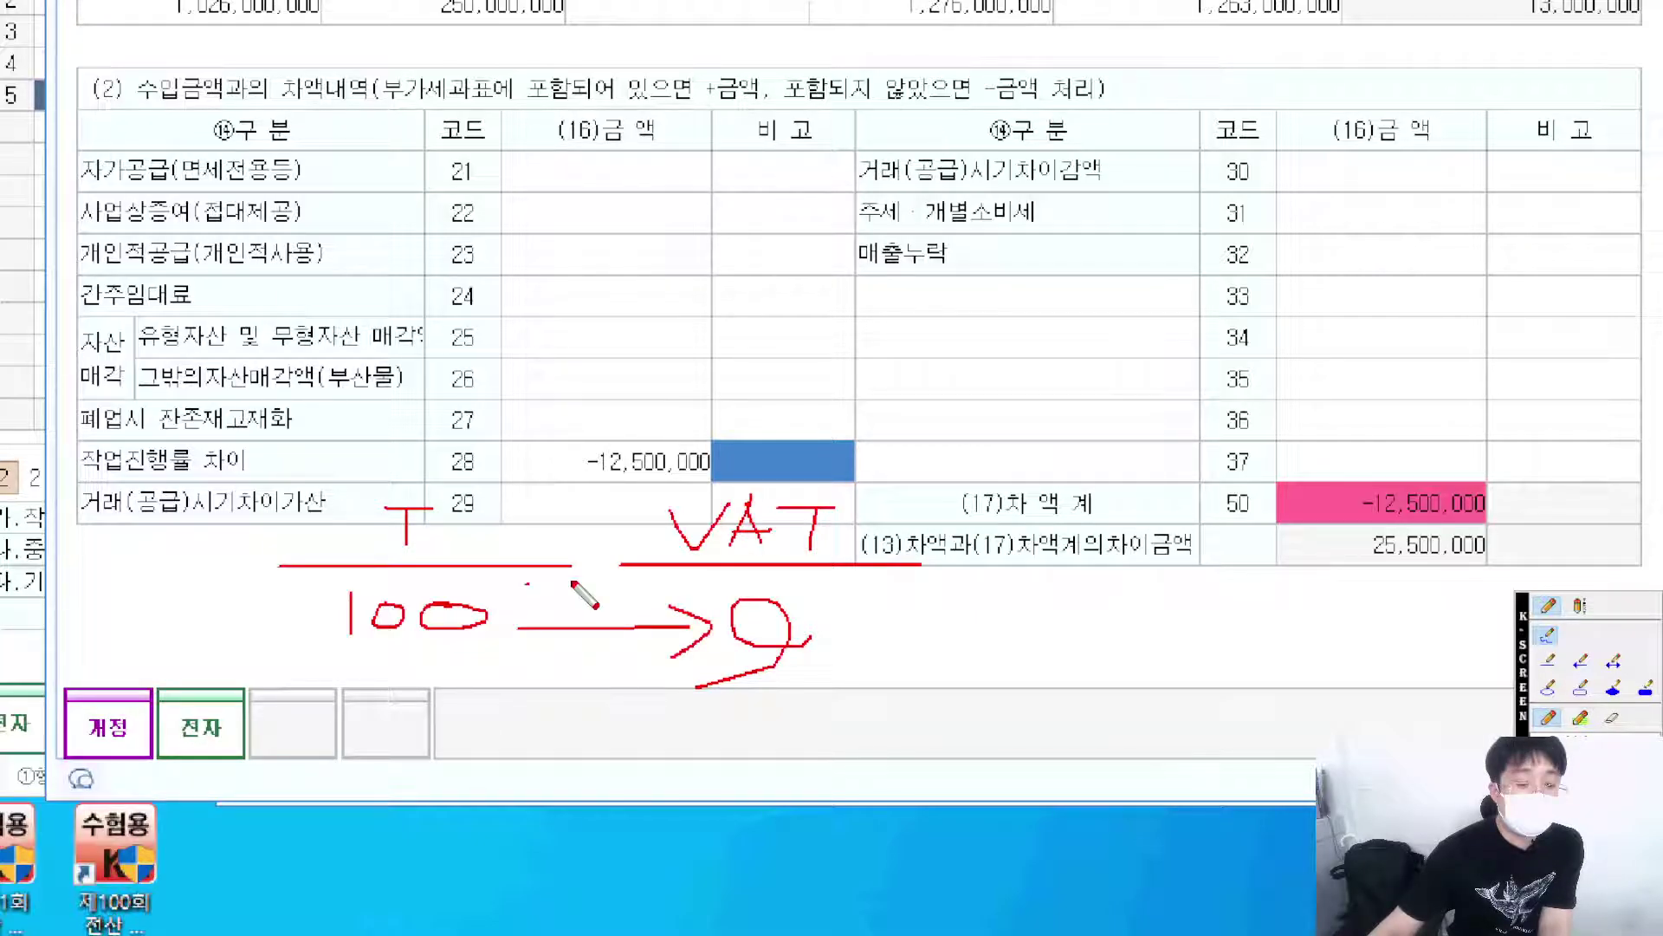
drag(526, 583, 572, 581)
drag(544, 567, 571, 564)
drag(594, 563, 594, 593)
drag(625, 569, 622, 571)
drag(660, 569, 657, 570)
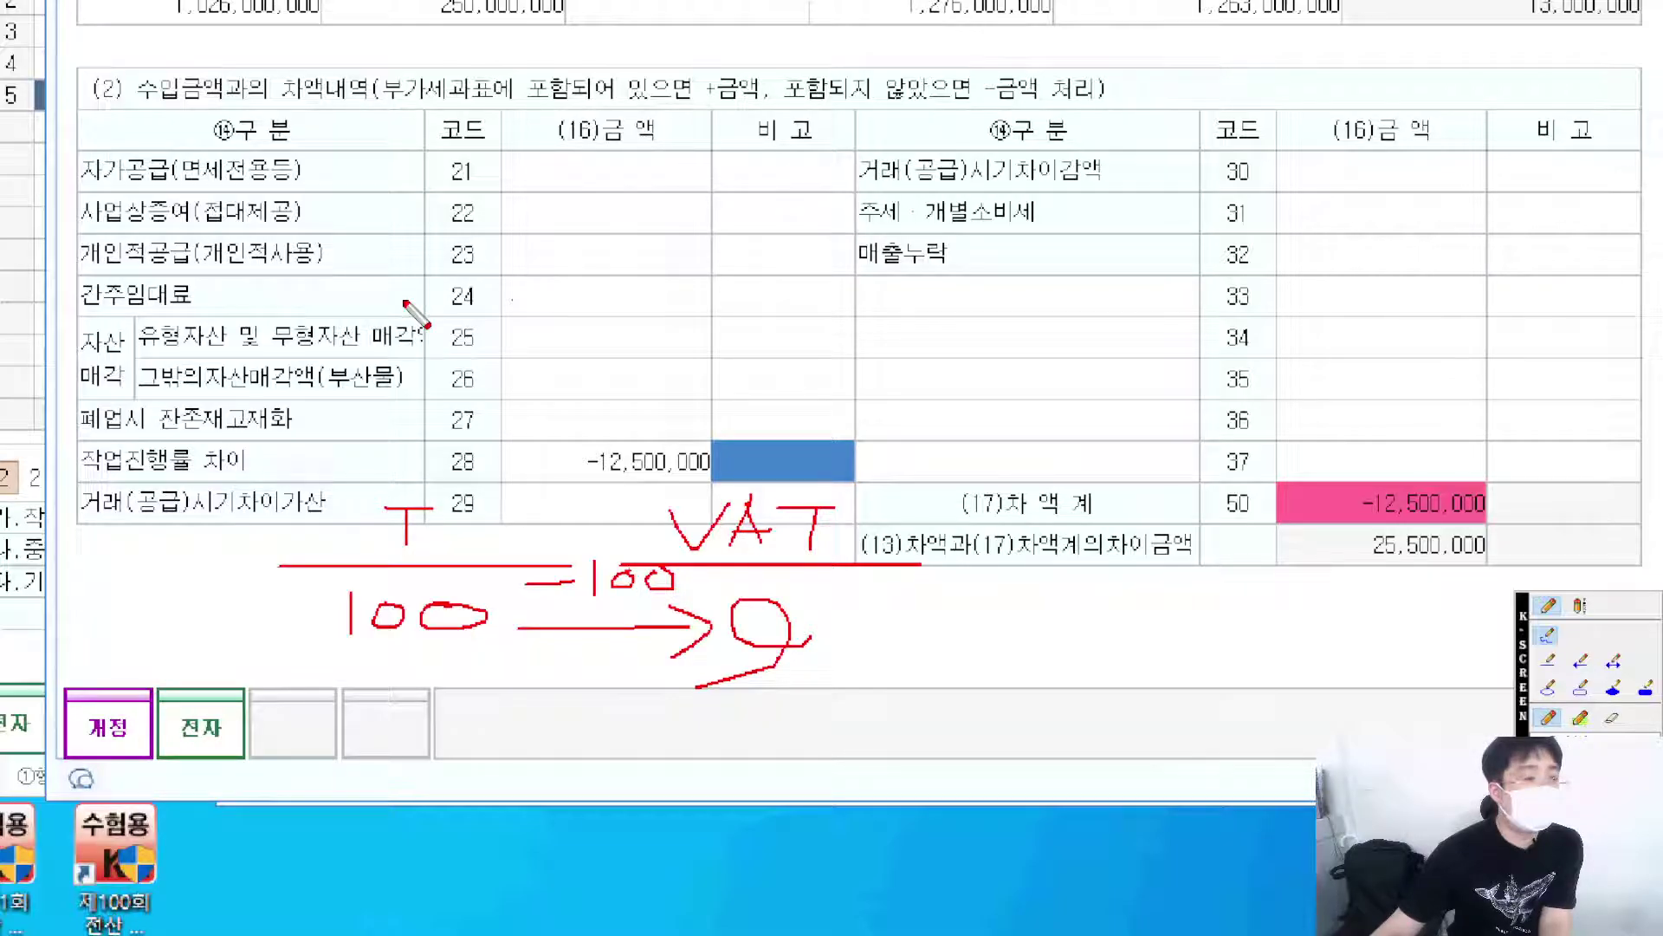
Underline the 매출누락 (code 32) row, mark a minus amount in its amount field and clear the screen annotations.
drag(855, 267, 1317, 267)
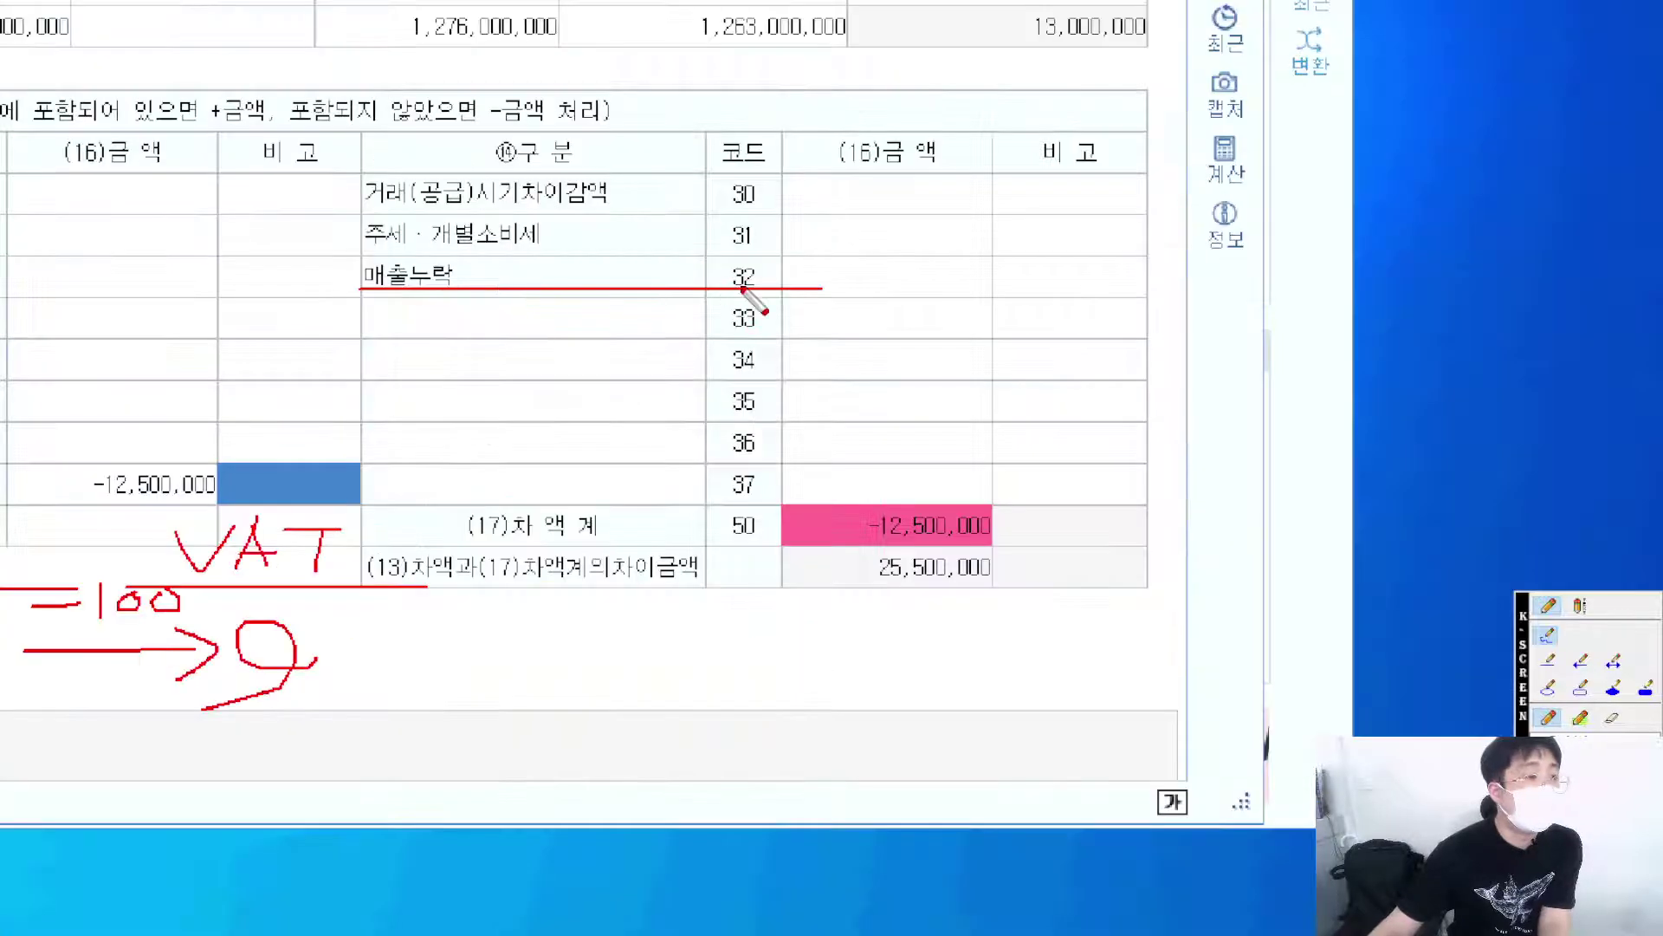
drag(821, 288, 937, 288)
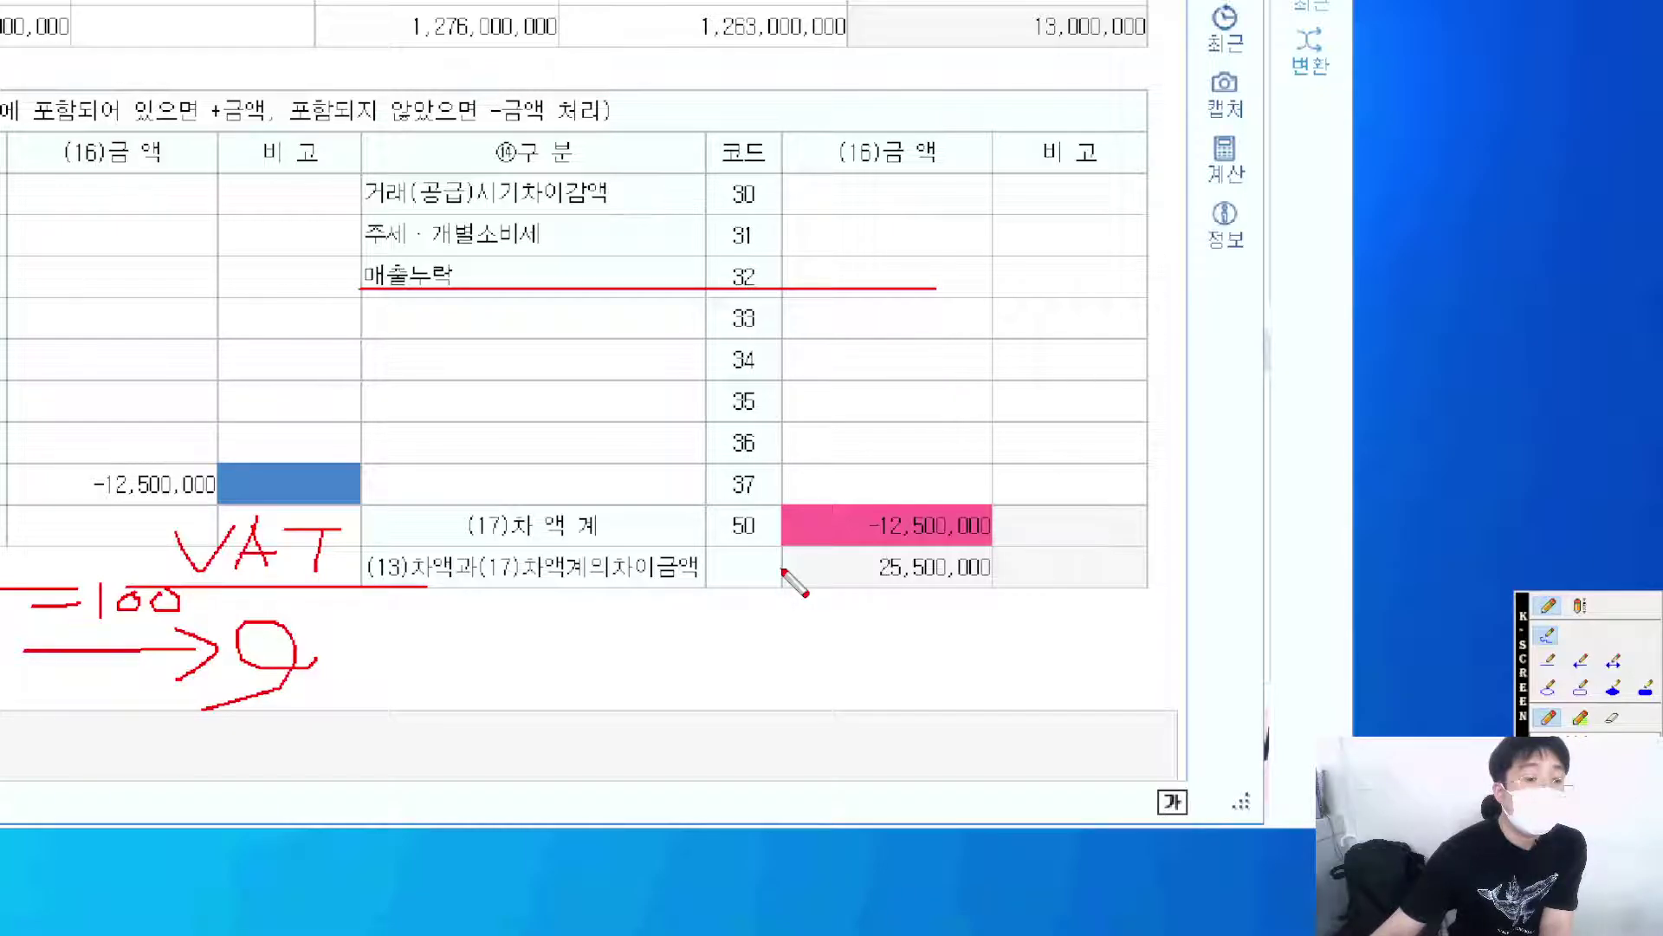
drag(814, 265, 893, 265)
drag(902, 241, 907, 326)
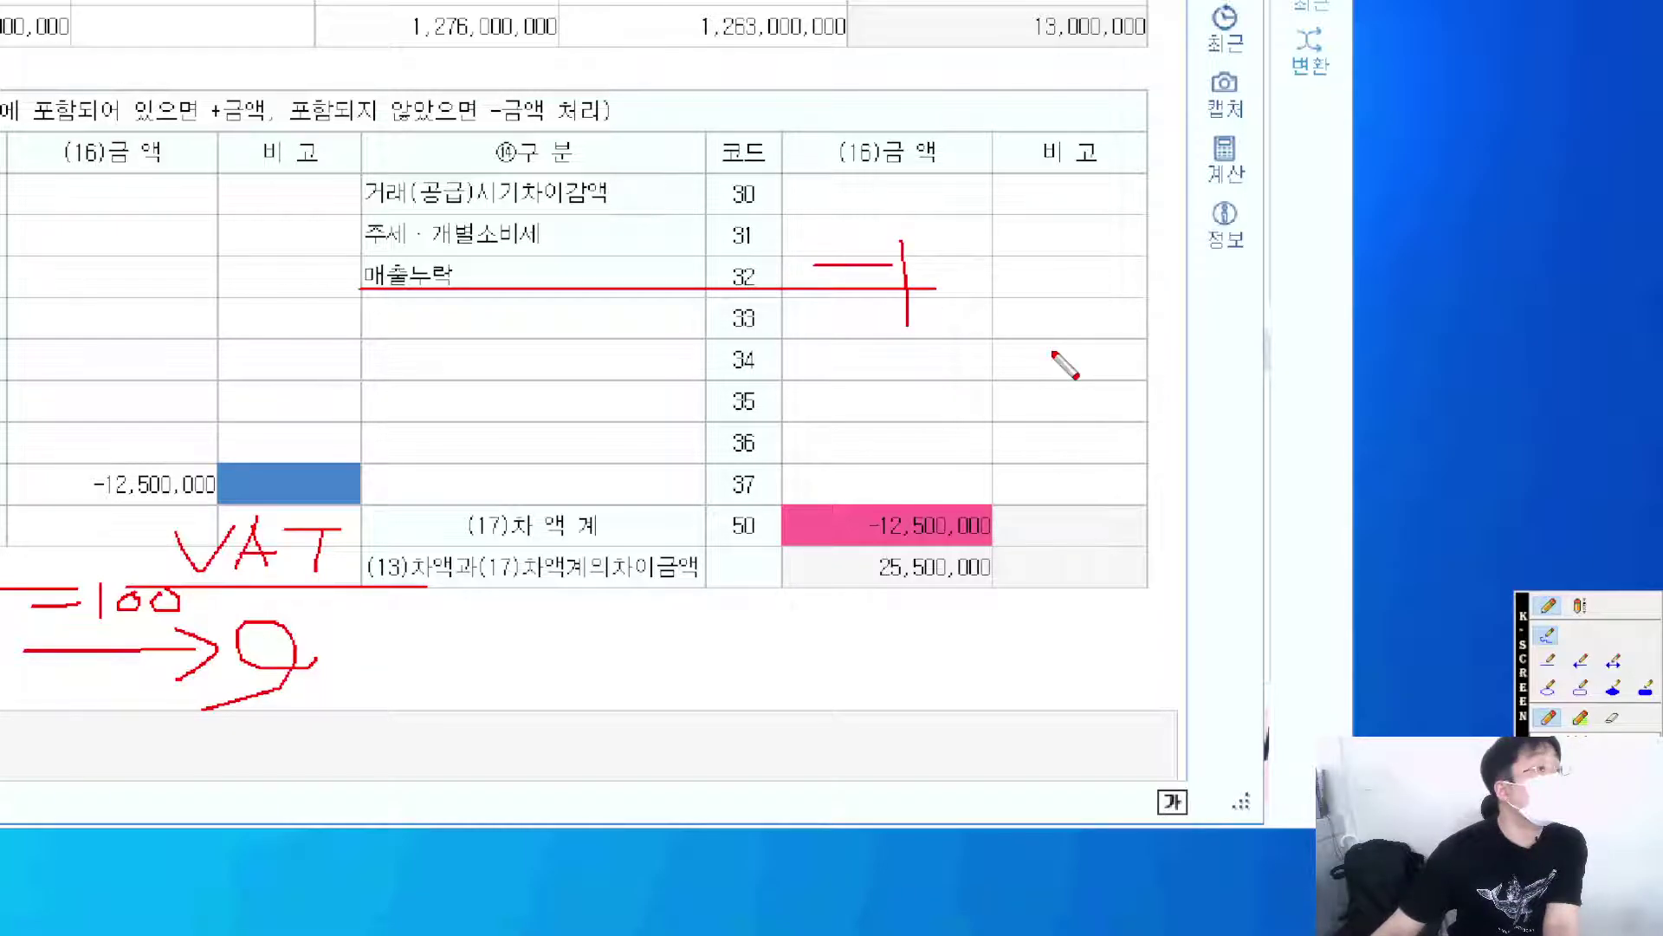
key(Escape)
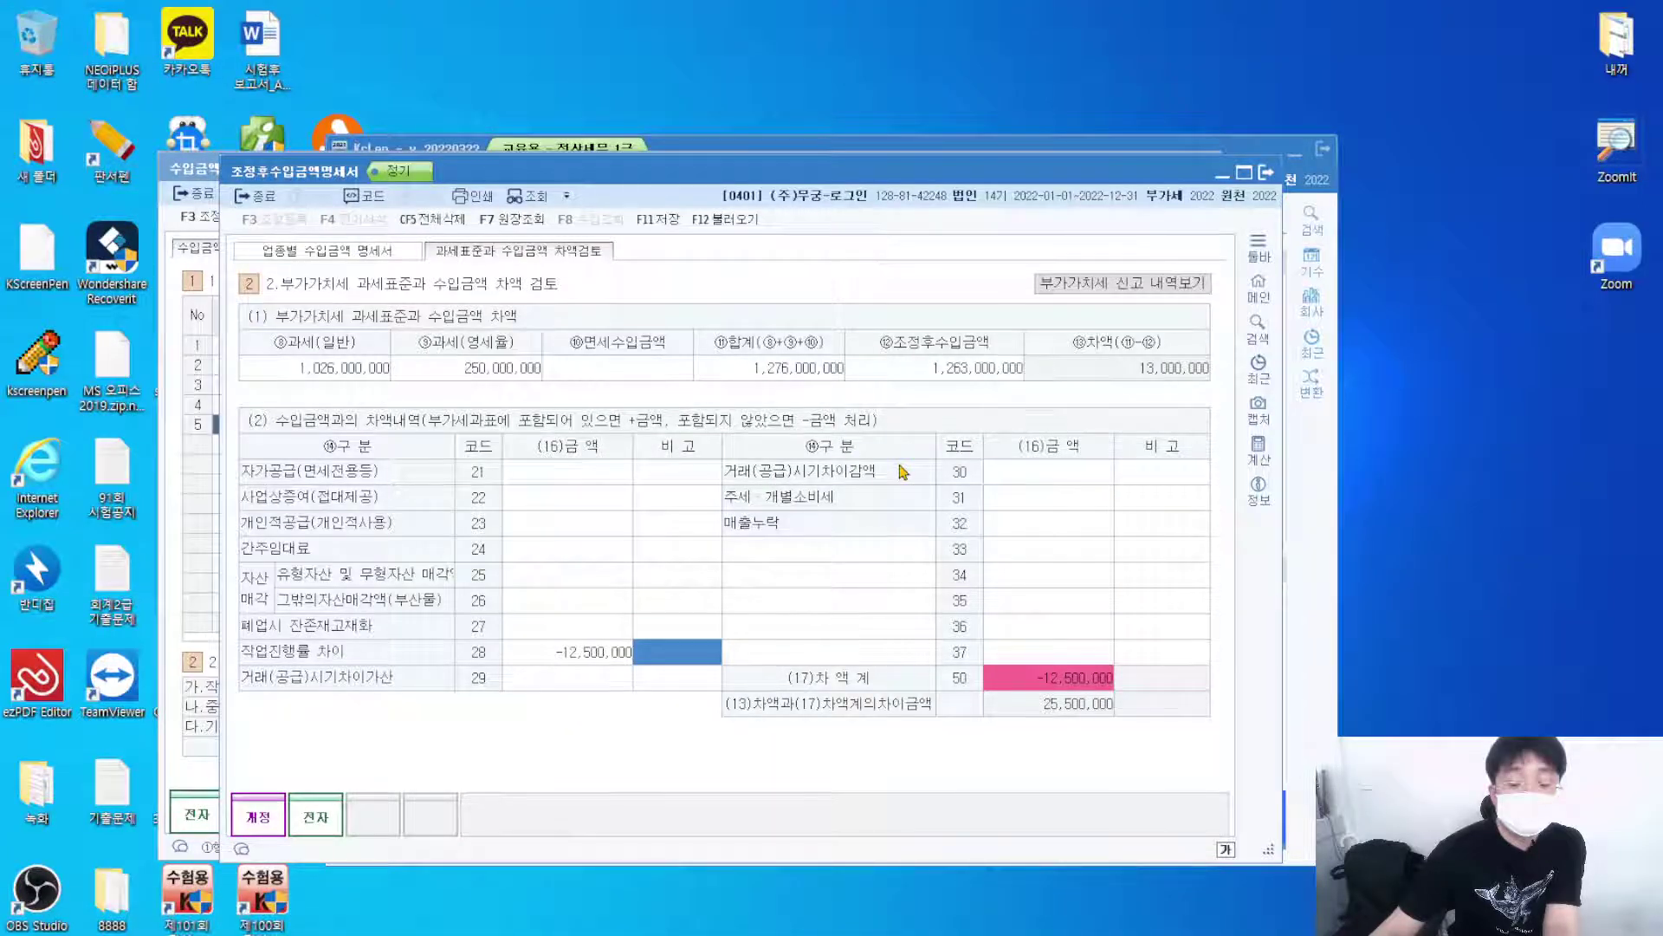
Enter -1,000,000 as the amount for 매출누락 (code 32) in the 차액내역 table.
click(1051, 522)
text(-1,000)
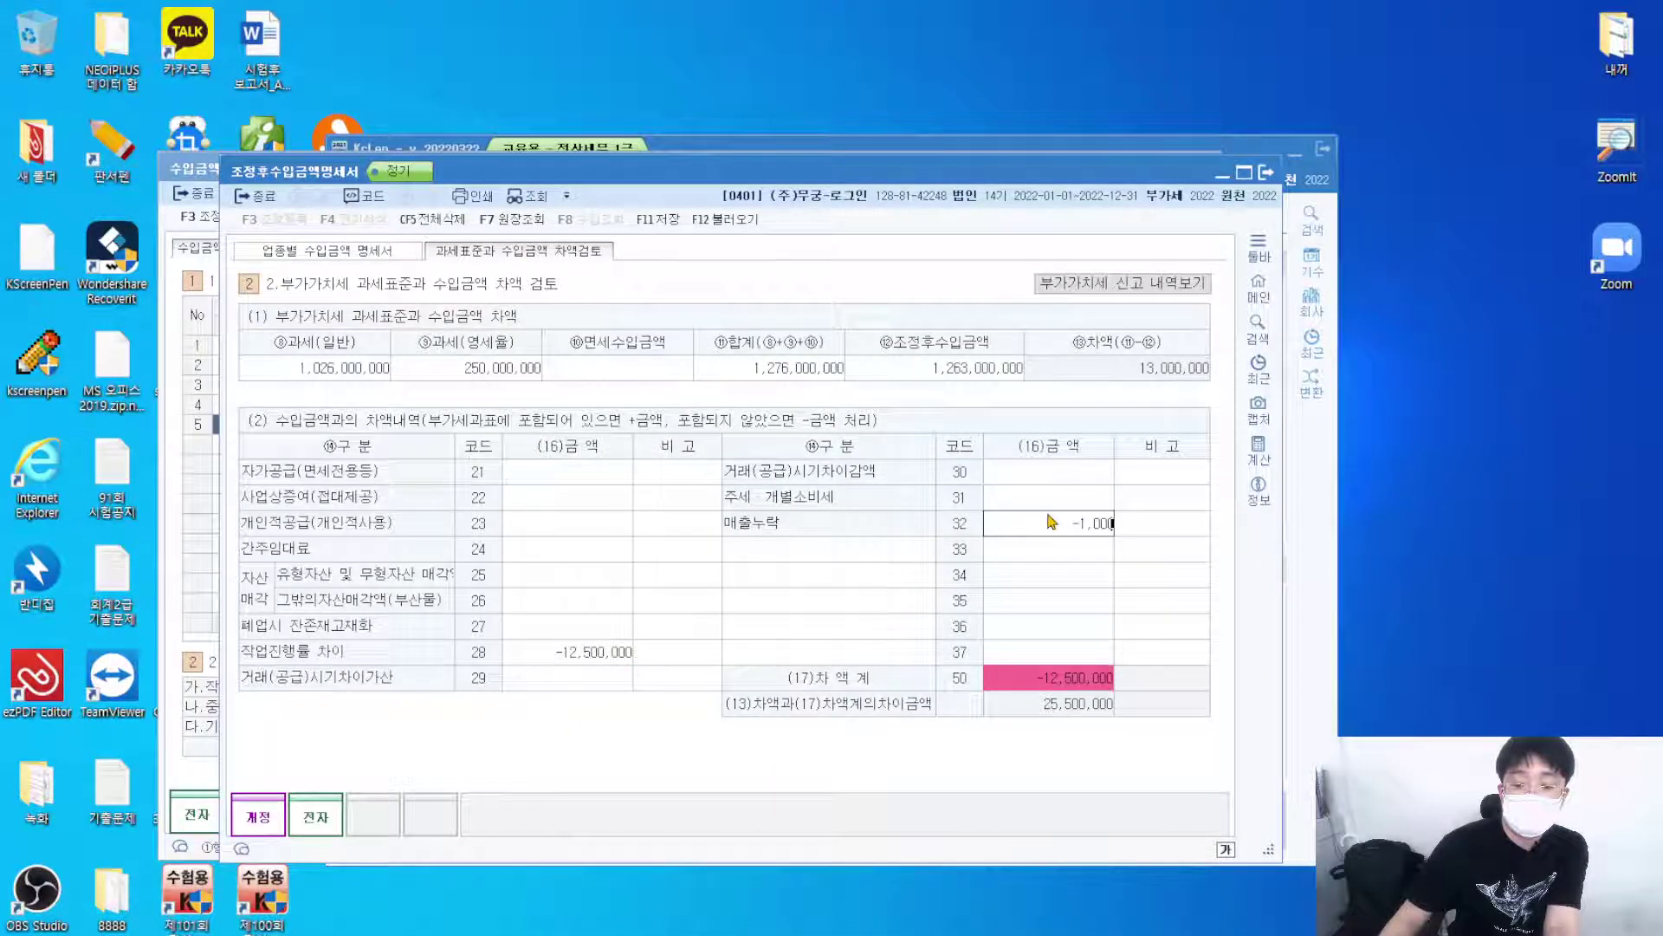
text(,000)
key(Return)
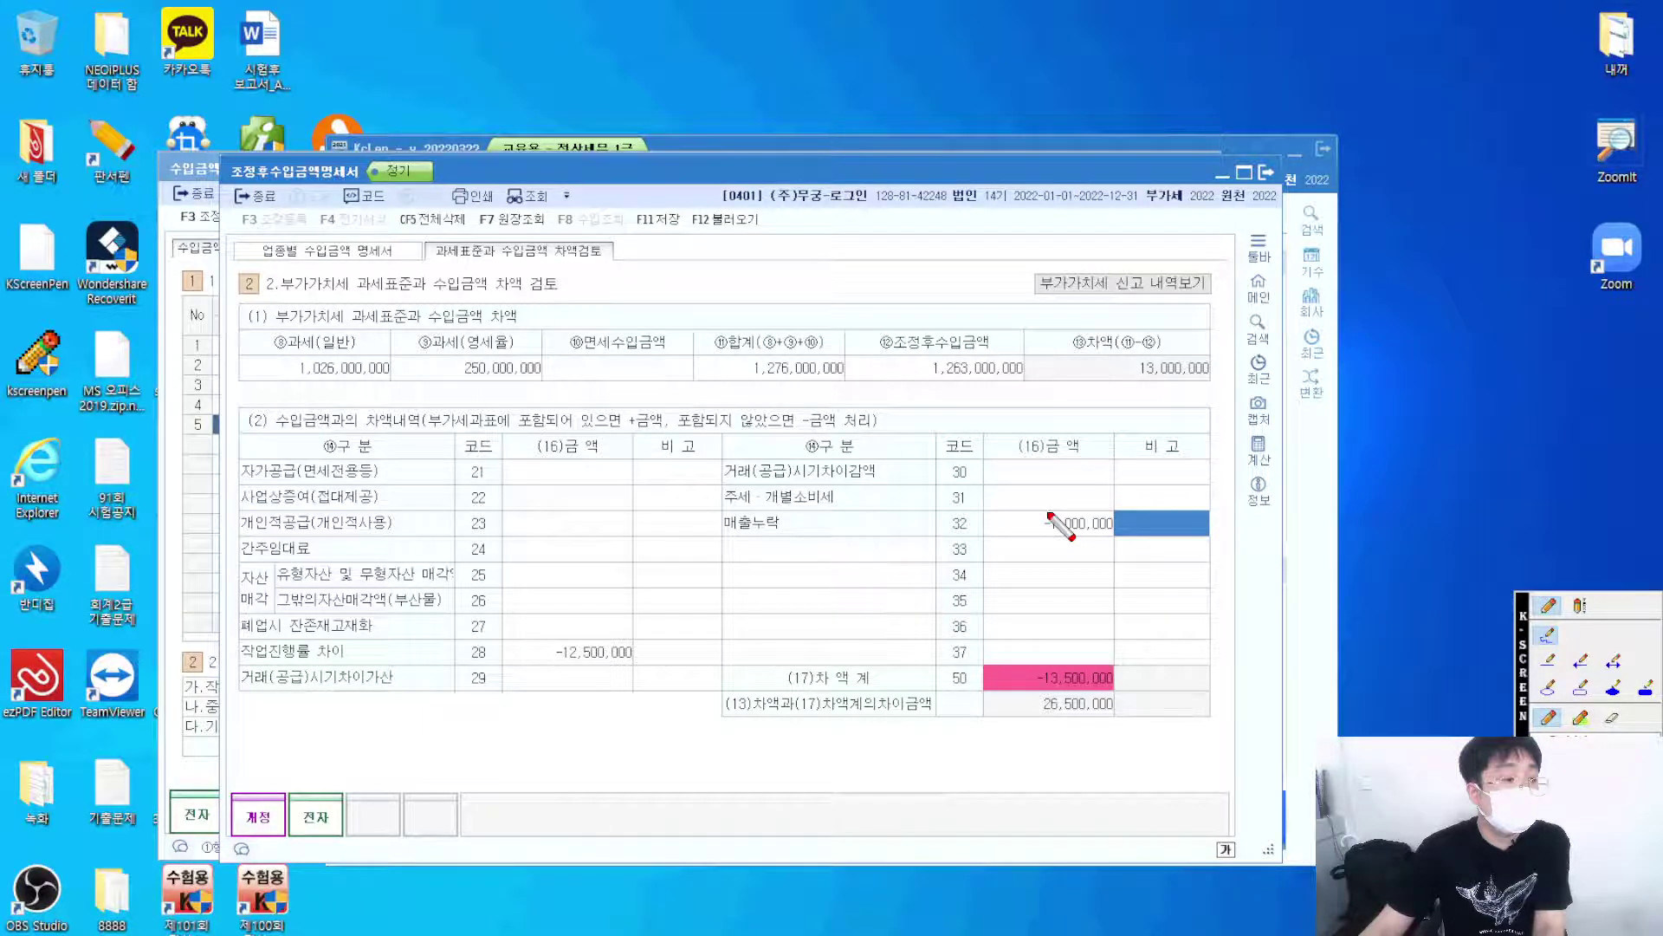
Cross out the 매출누락 label and the 작업진행률 차이 (code 28) amount with the pen, then clear the marks.
key(ctrl+1)
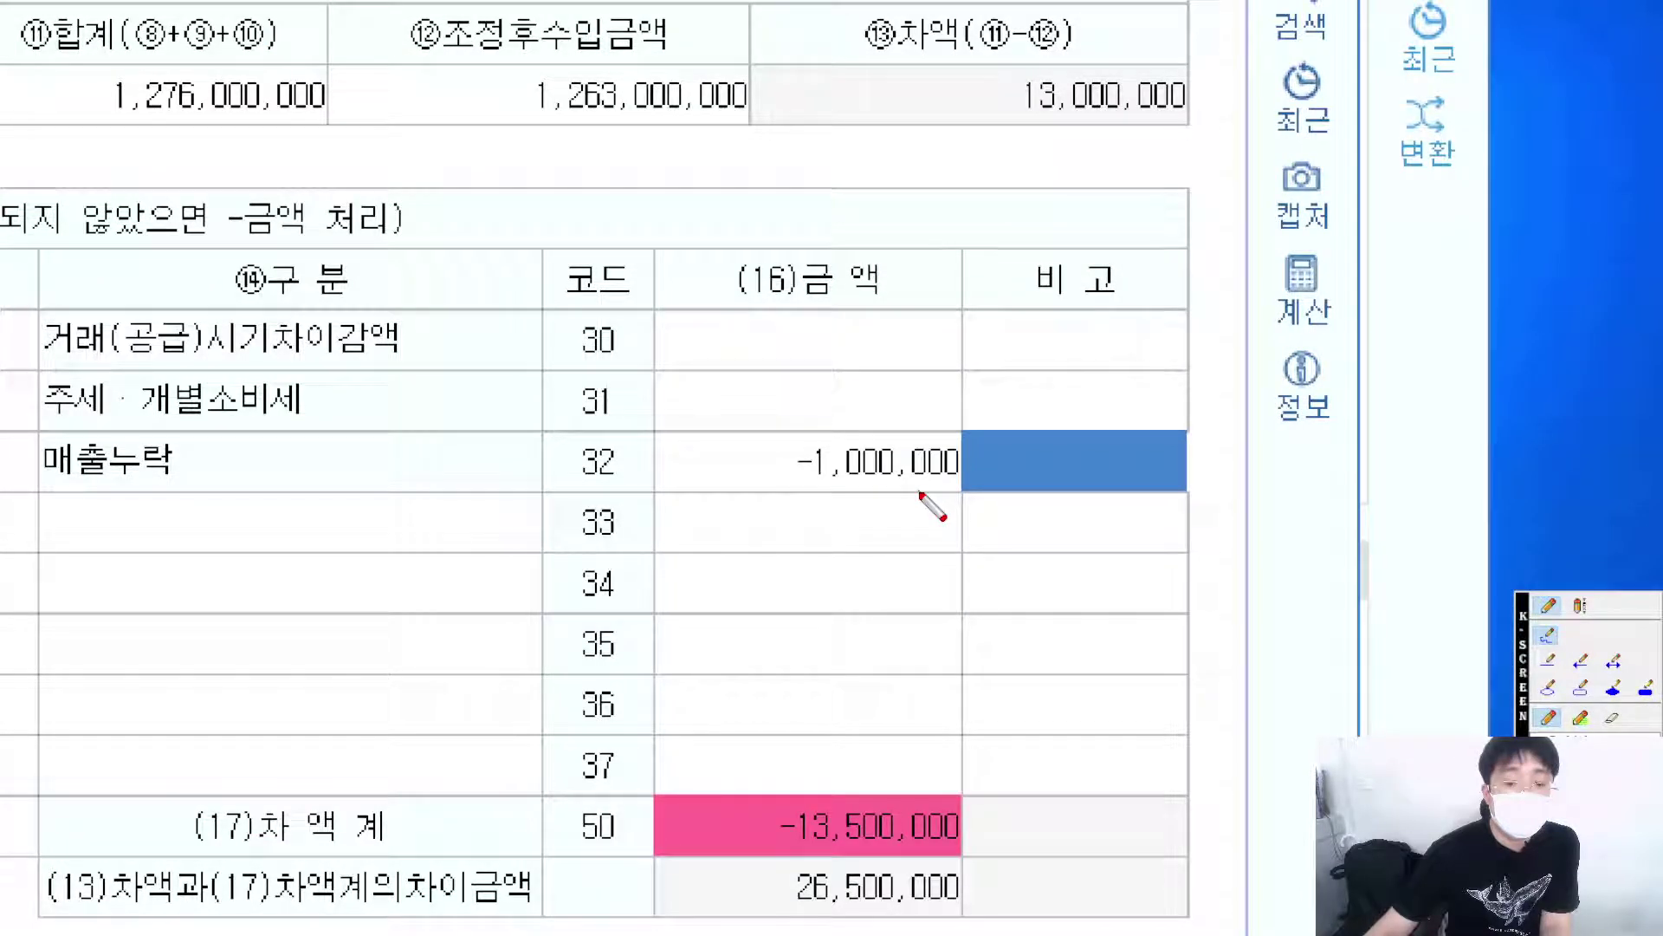
scroll(920, 494, down, 5)
drag(704, 303, 784, 270)
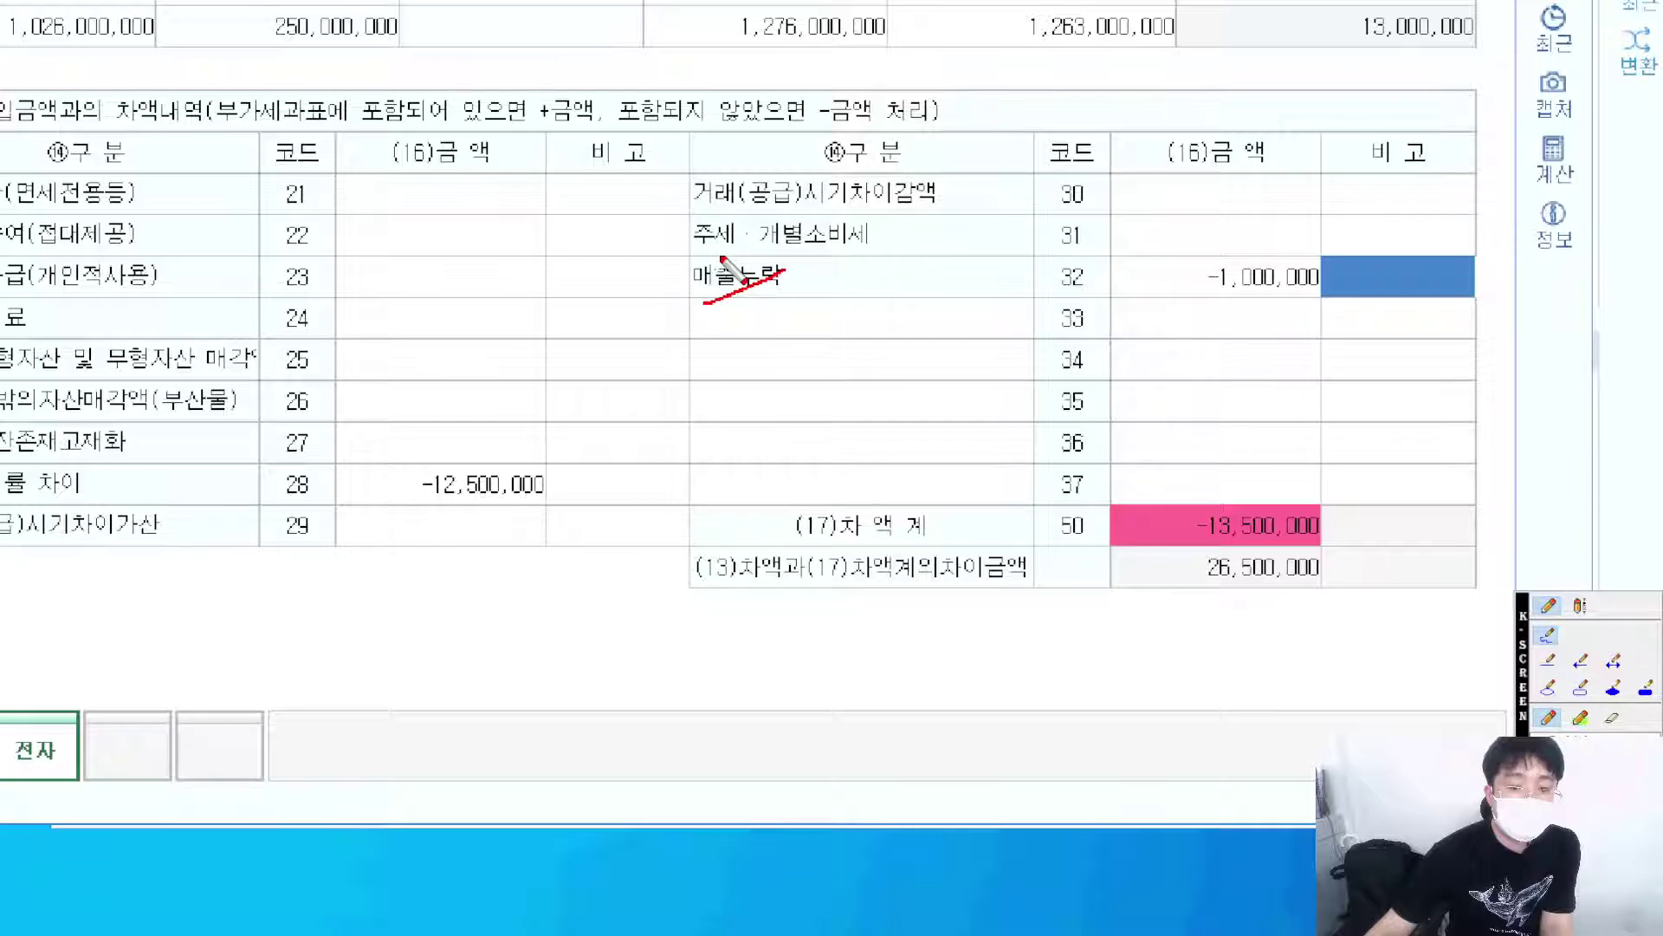
drag(722, 256, 770, 343)
drag(395, 449, 534, 611)
drag(482, 449, 376, 503)
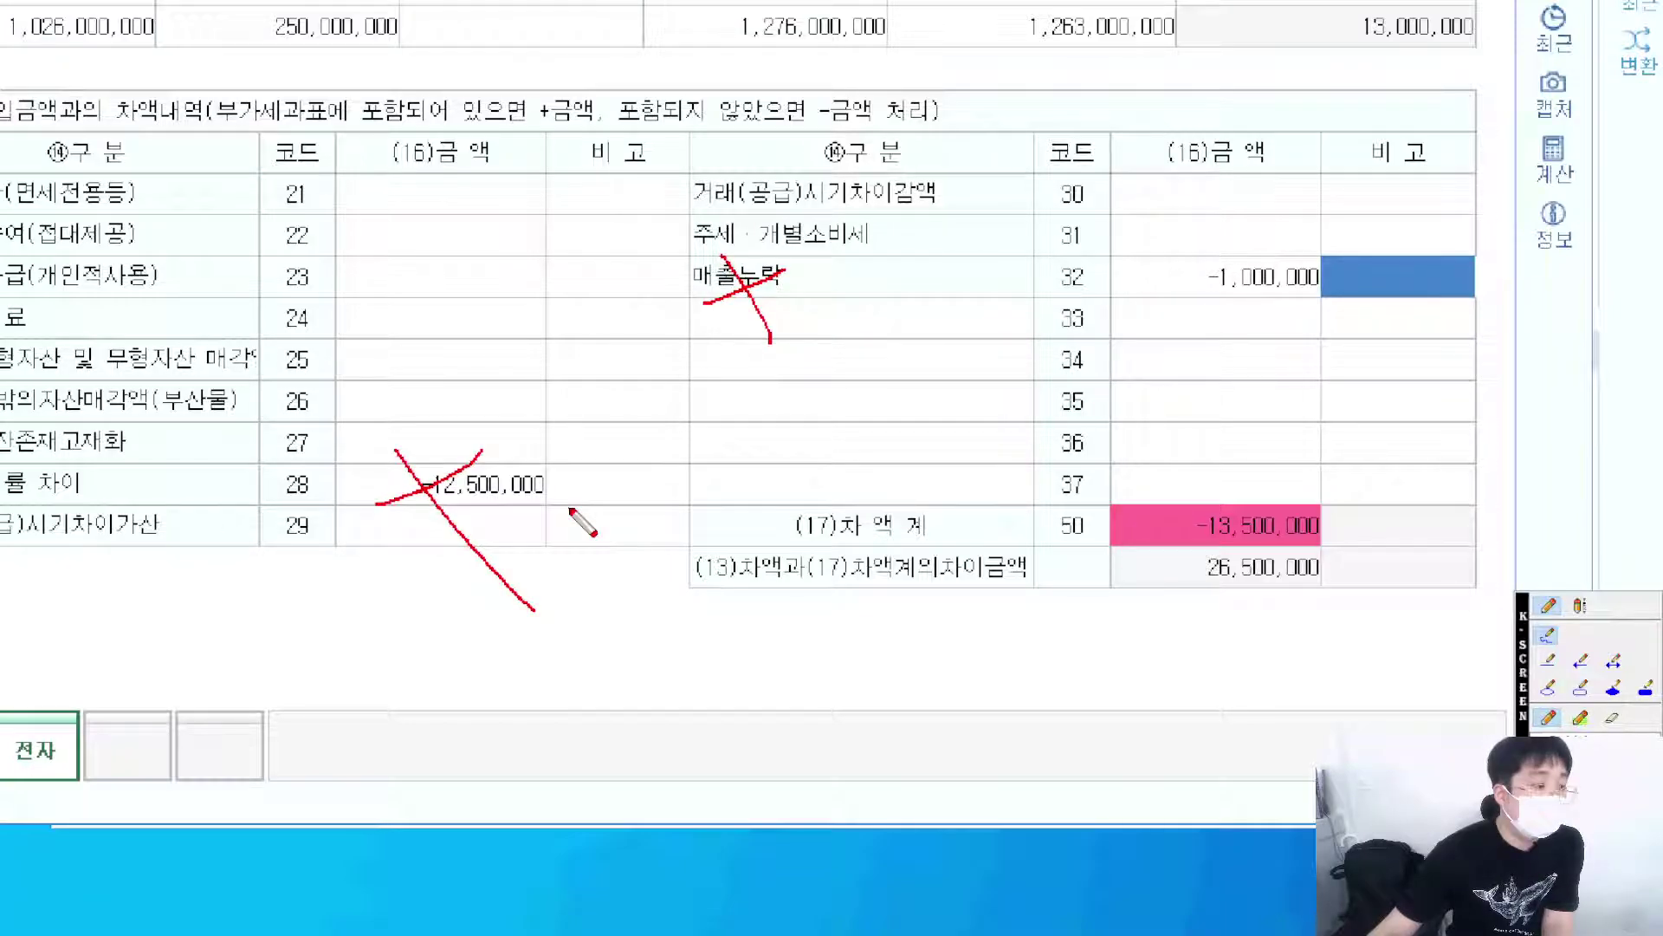
key(Delete)
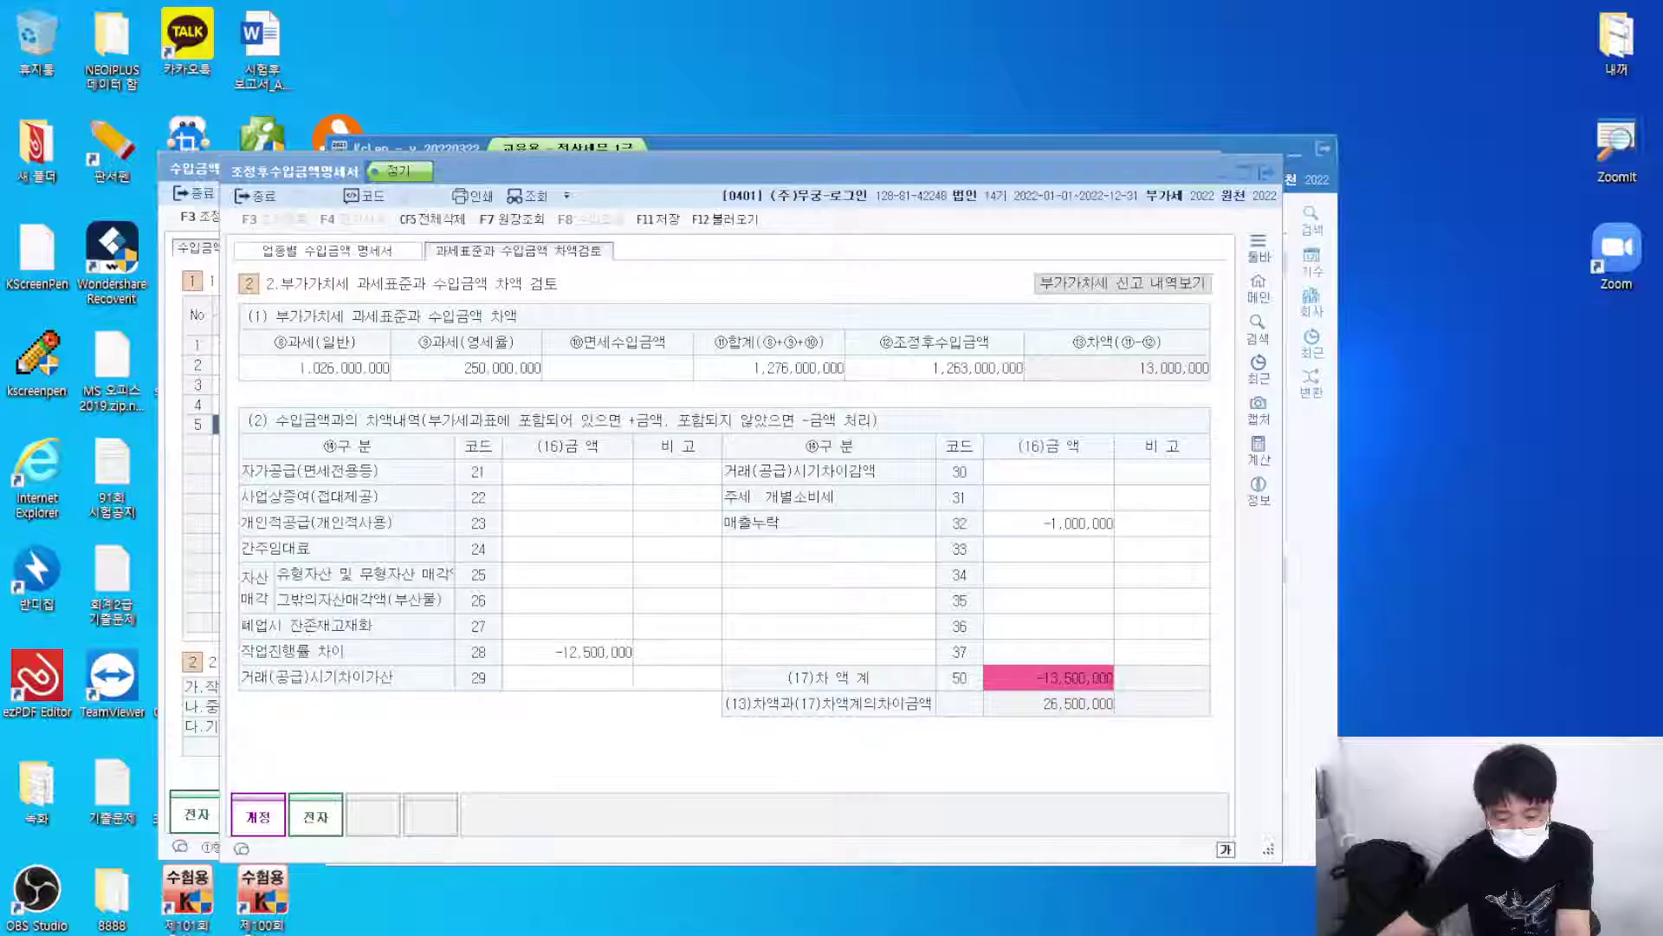
Switch to the exercise page in the SM-X900 window and sketch a T column over the [자료3] table's 비고 area.
key(alt+Tab)
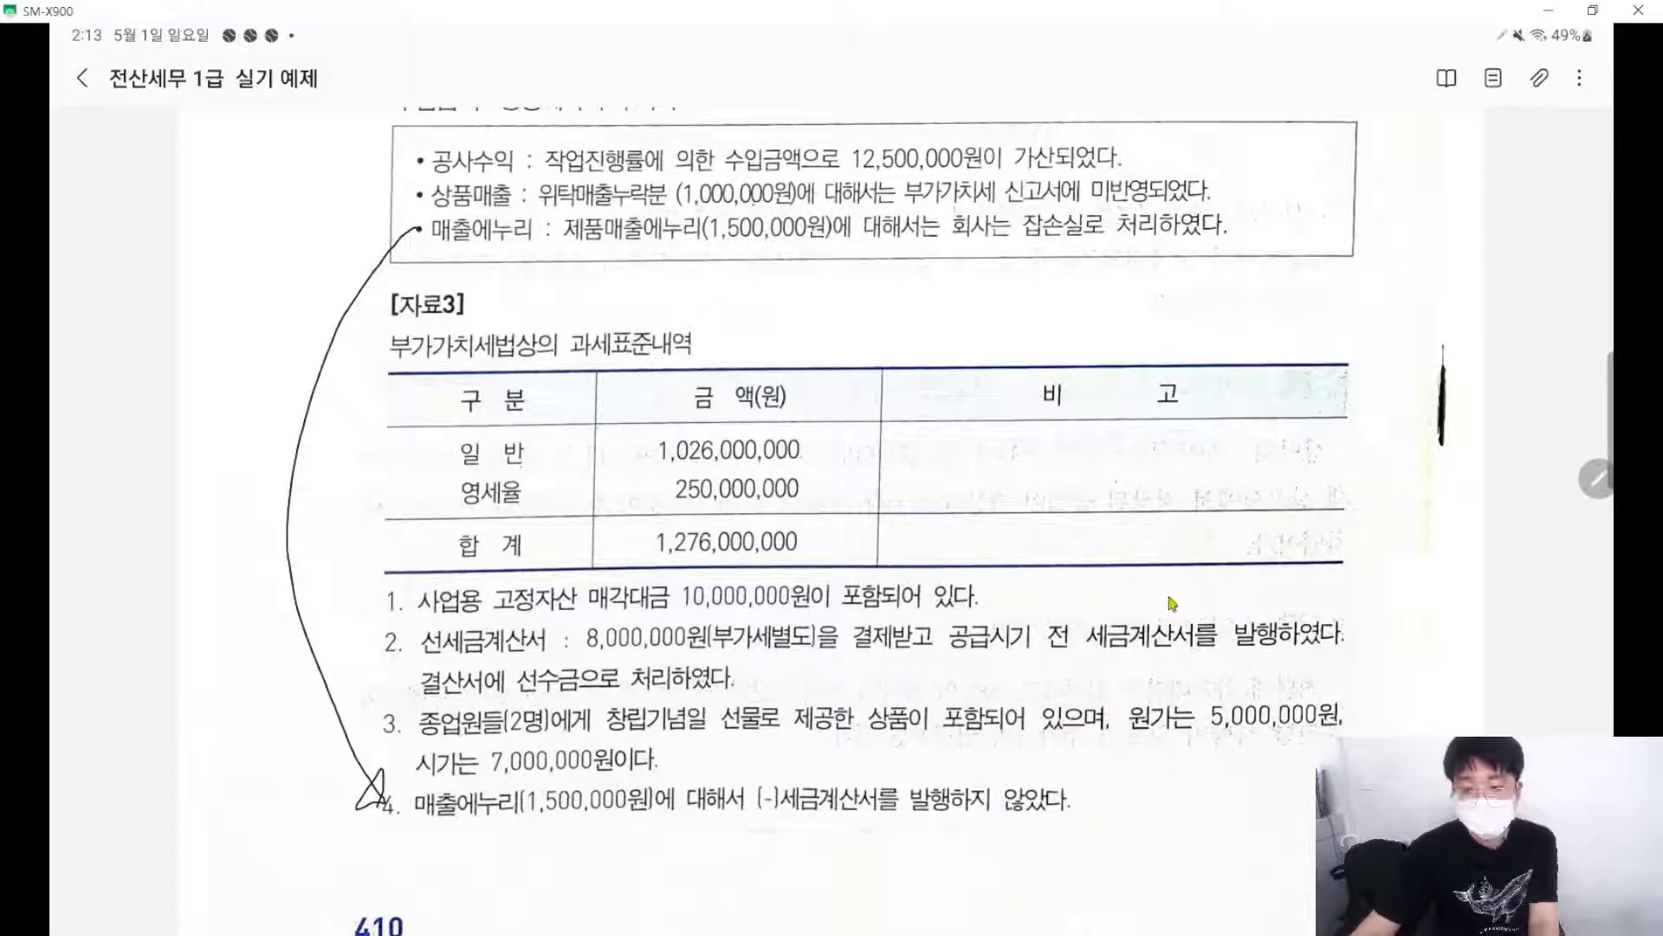
key(F2)
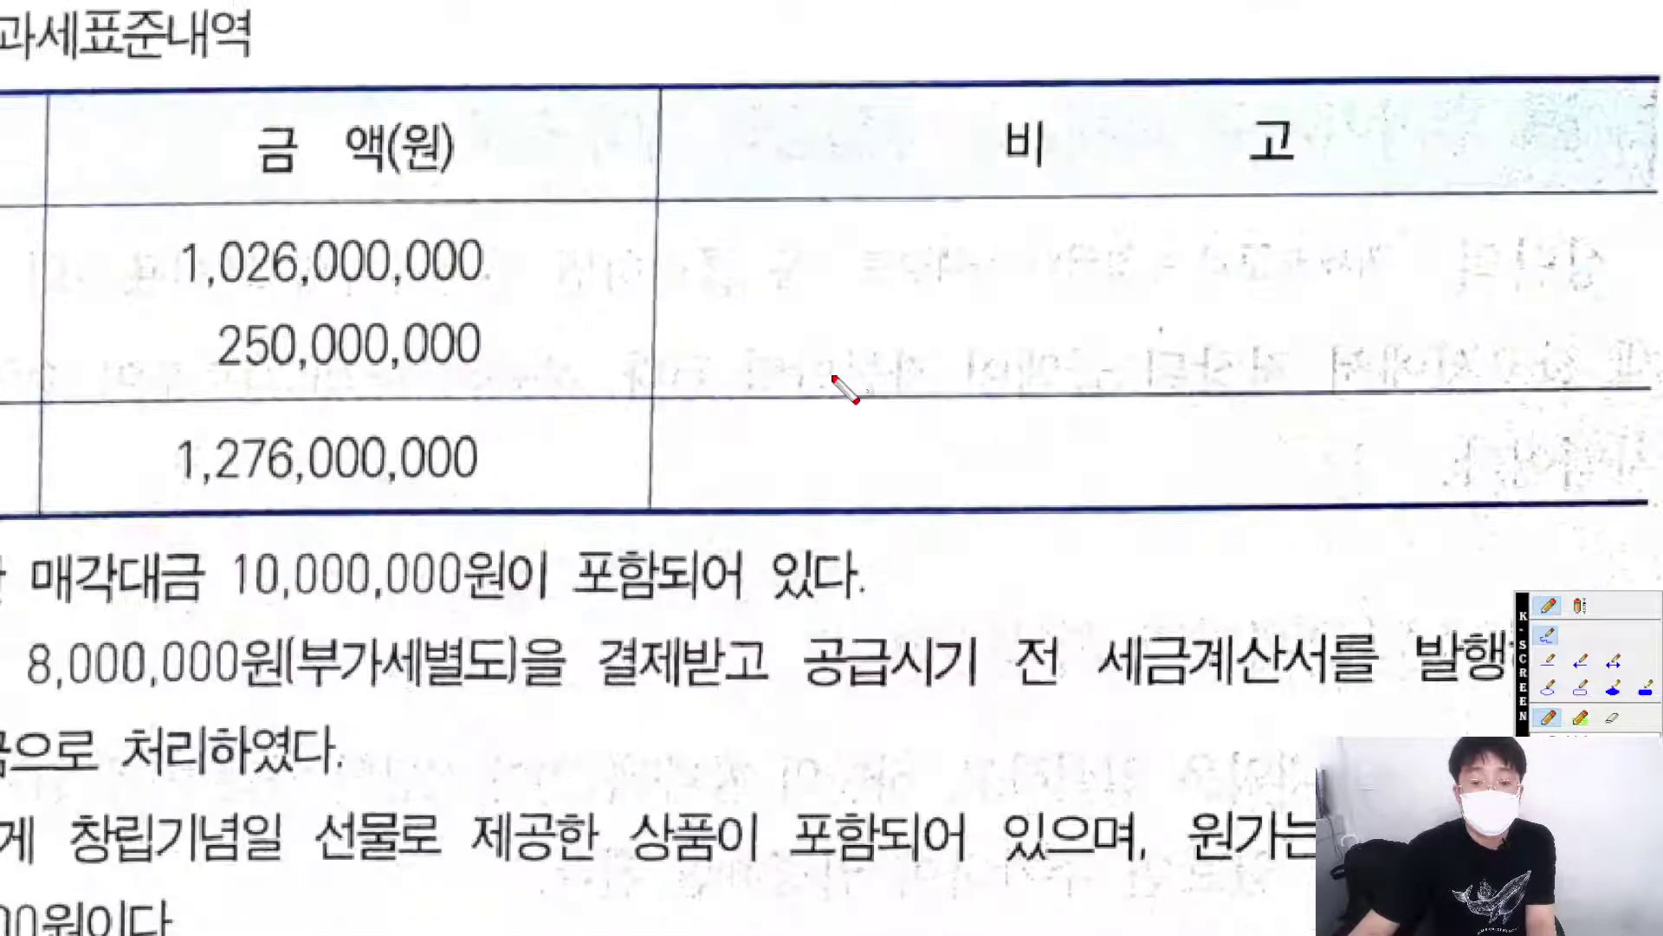
drag(568, 264, 1035, 264)
drag(725, 195, 774, 197)
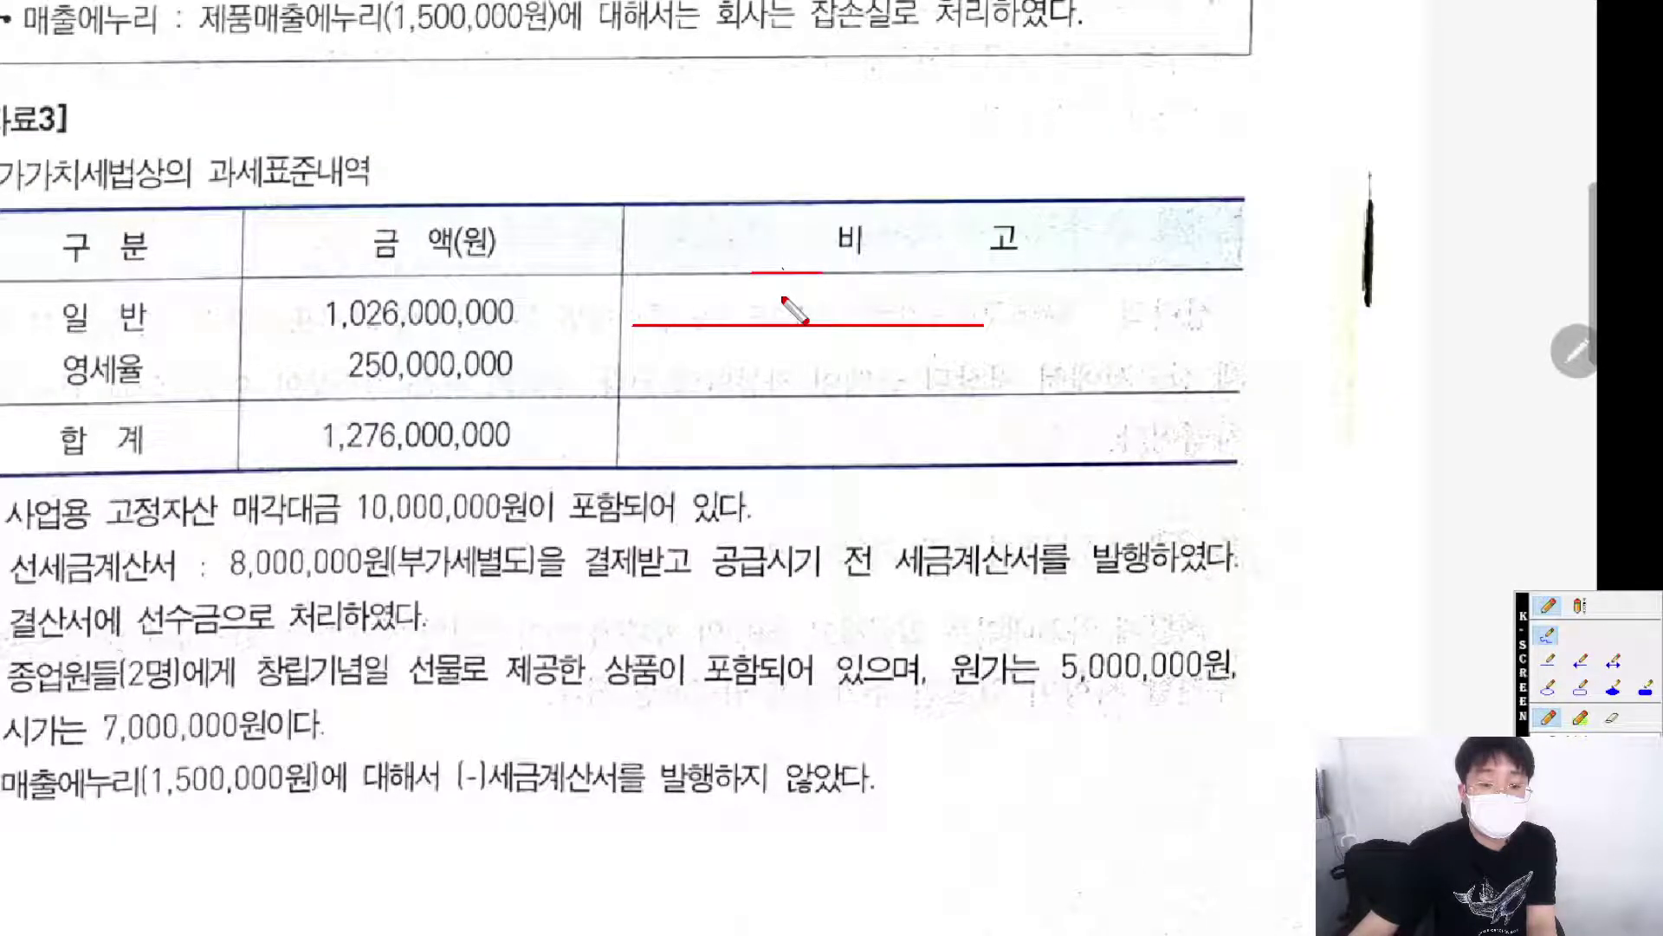
drag(782, 270, 782, 313)
Add a VAT column beside the sketched T column and write -150 under the T heading.
drag(1016, 317, 1318, 317)
mouse_move(1056, 252)
mouse_down()
mouse_move(1106, 238)
mouse_move(1109, 284)
mouse_move(1144, 282)
mouse_move(1143, 264)
mouse_up()
mouse_move(1158, 250)
mouse_down()
mouse_move(1209, 249)
mouse_move(1188, 274)
mouse_up()
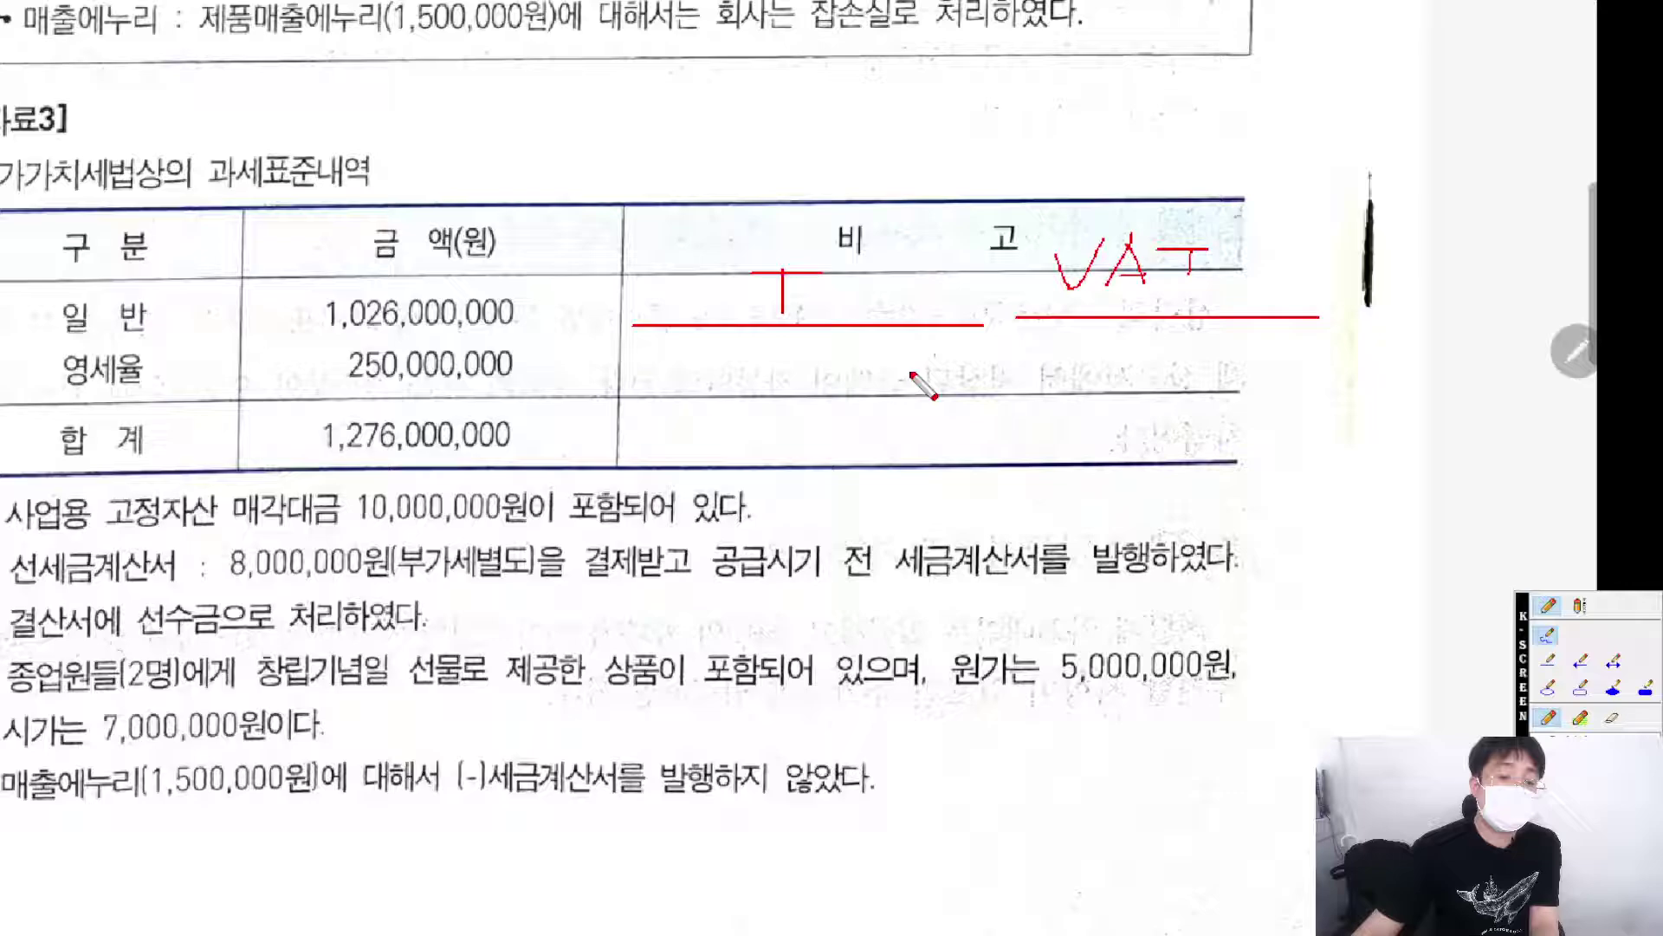
drag(636, 375, 732, 388)
drag(737, 347, 823, 362)
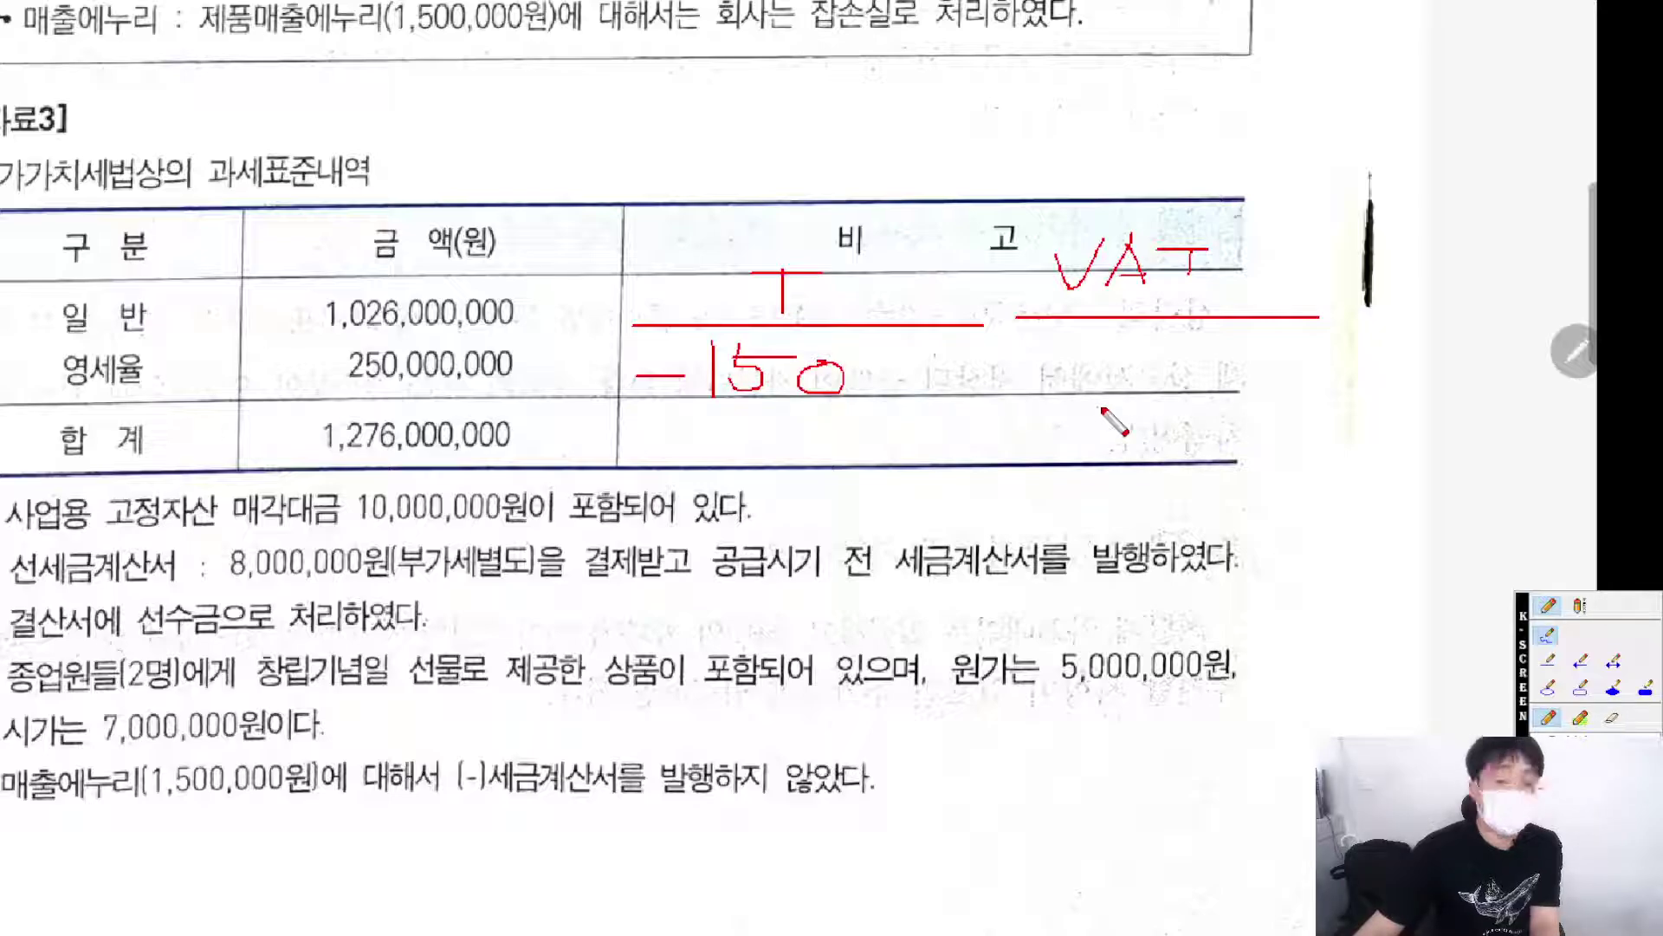